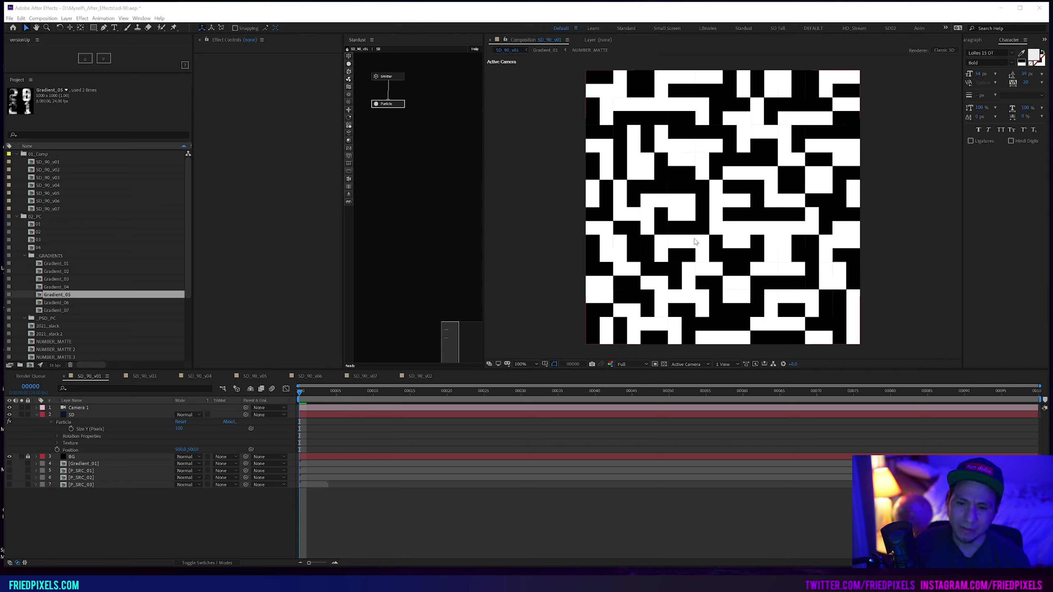
- Open the P_SRC_01 precomp from SD_90_v01 to examine its black-and-white source tile, and return to SD_90_v01
{"action": "left_click", "coordinate": [662, 267]}
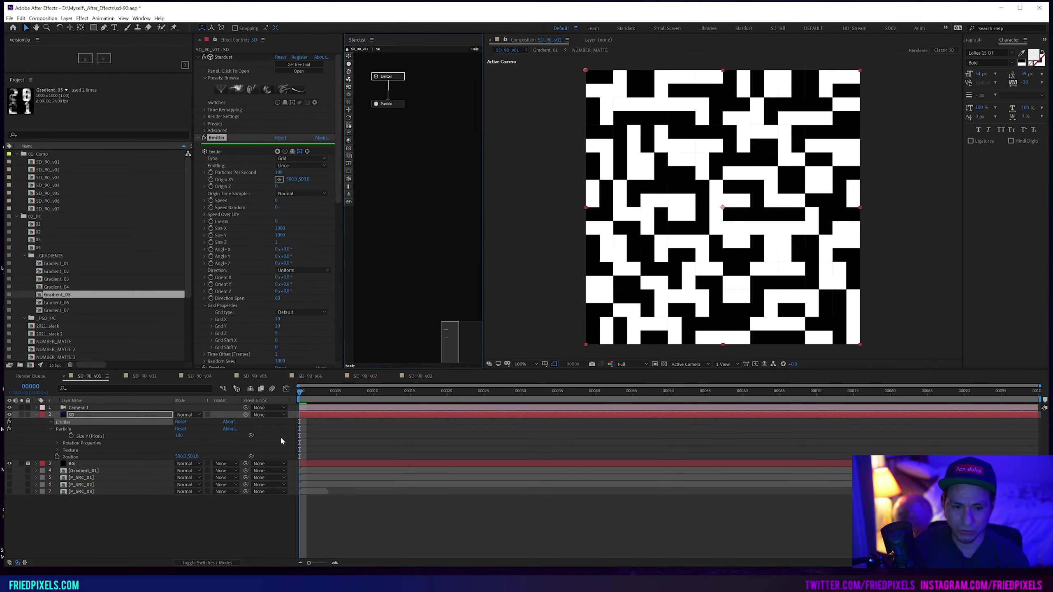
{"action": "double_click", "coordinate": [89, 478]}
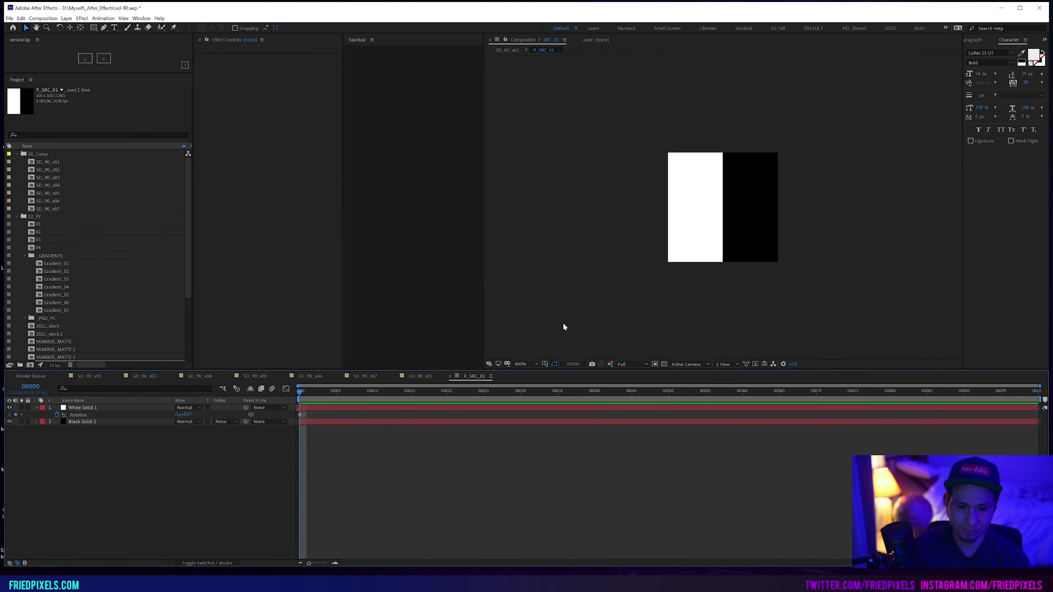
{"action": "left_click", "coordinate": [222, 389]}
{"action": "left_click", "coordinate": [195, 396]}
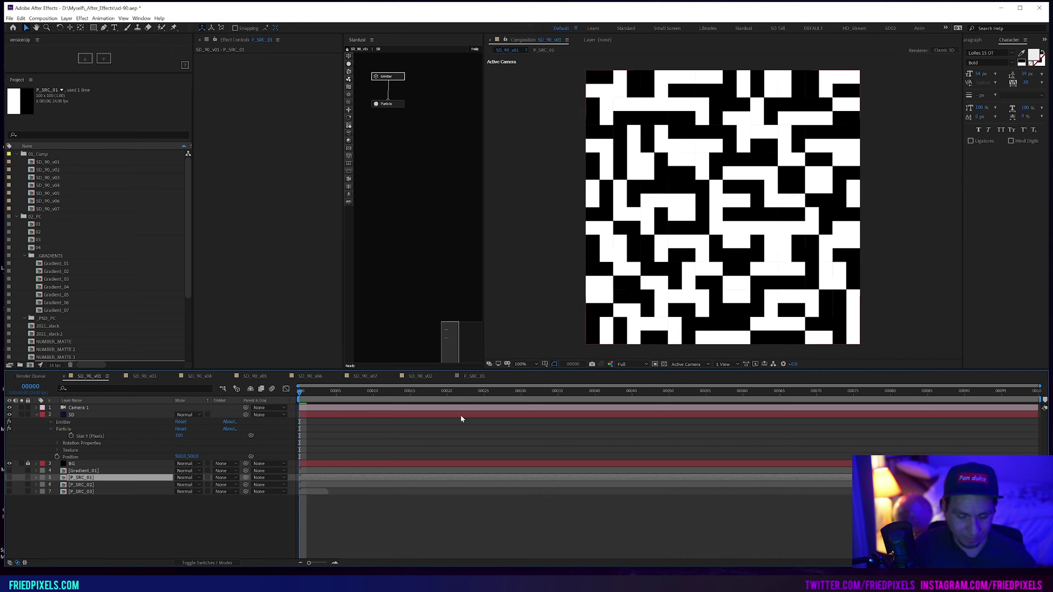
- Start a new composition and set its width and height to 1000 px each
{"action": "key", "text": "ctrl+n"}
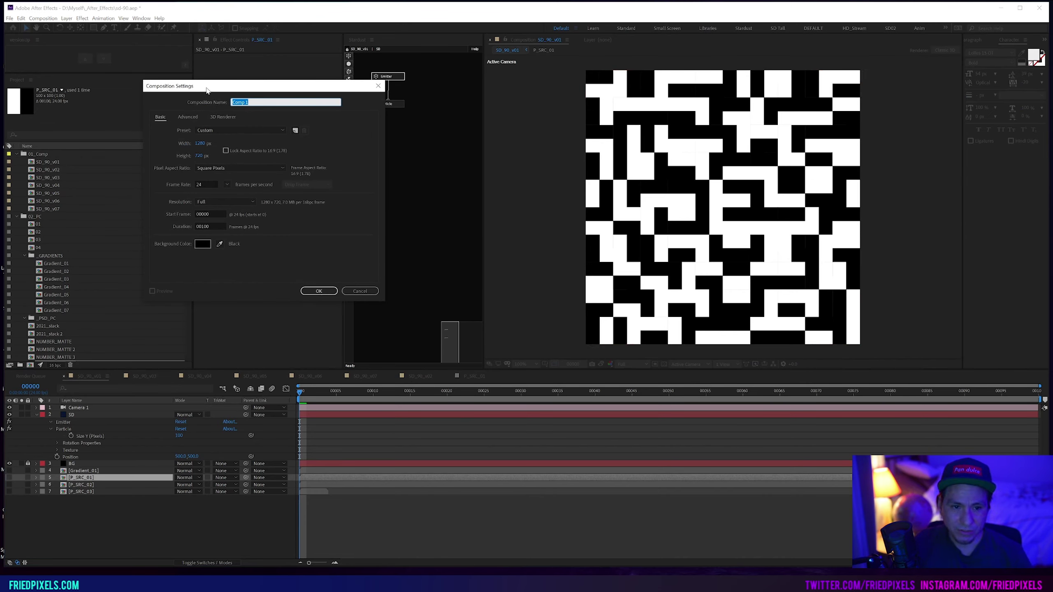
{"action": "left_click_drag", "start_coordinate": [209, 87], "coordinate": [586, 155]}
{"action": "left_click", "coordinate": [576, 210]}
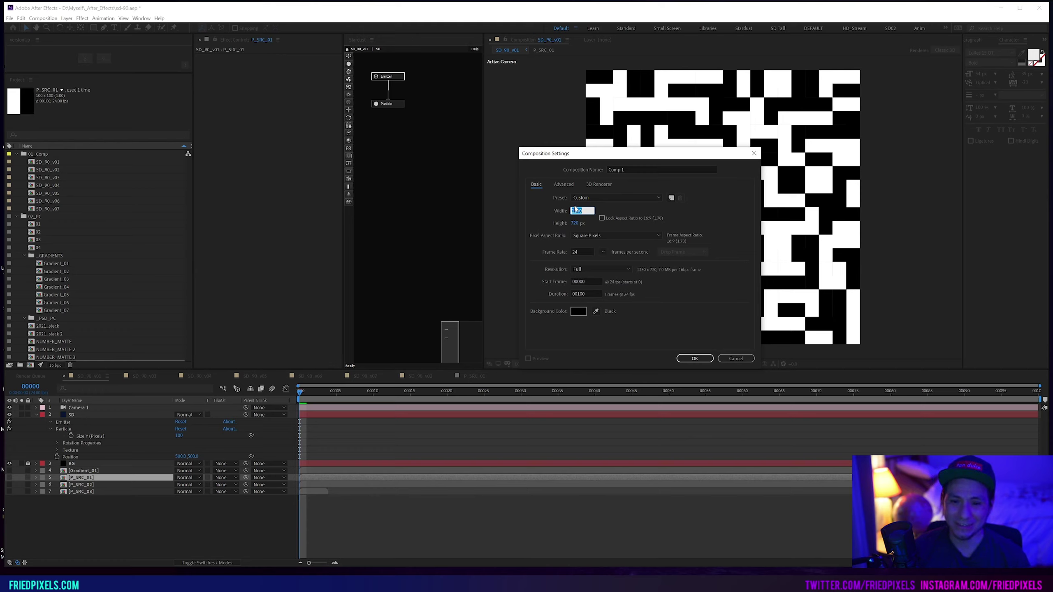
{"action": "type", "text": "100"}
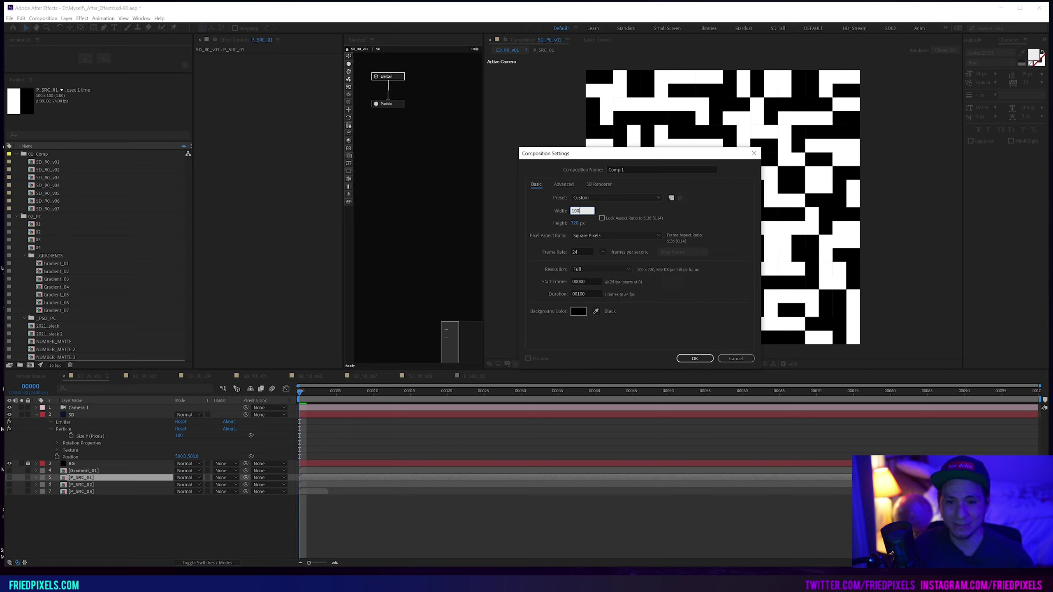
{"action": "type", "text": "0"}
{"action": "key", "text": "Tab"}
{"action": "type", "text": "1000"}
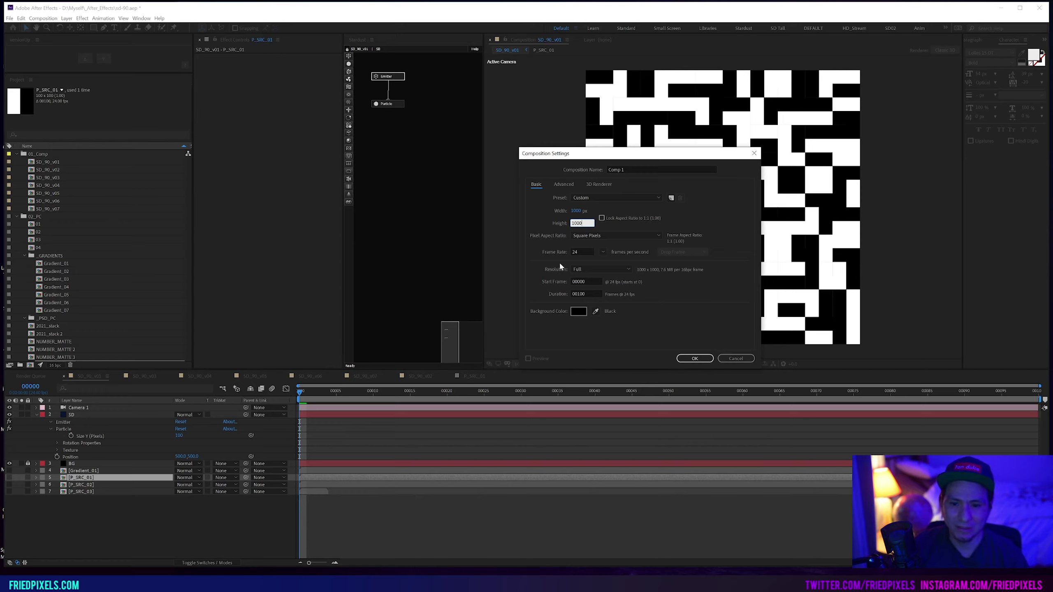
- Name the new composition Grid_EZ and create it, keeping its frame rate and duration
{"action": "left_click", "coordinate": [591, 293]}
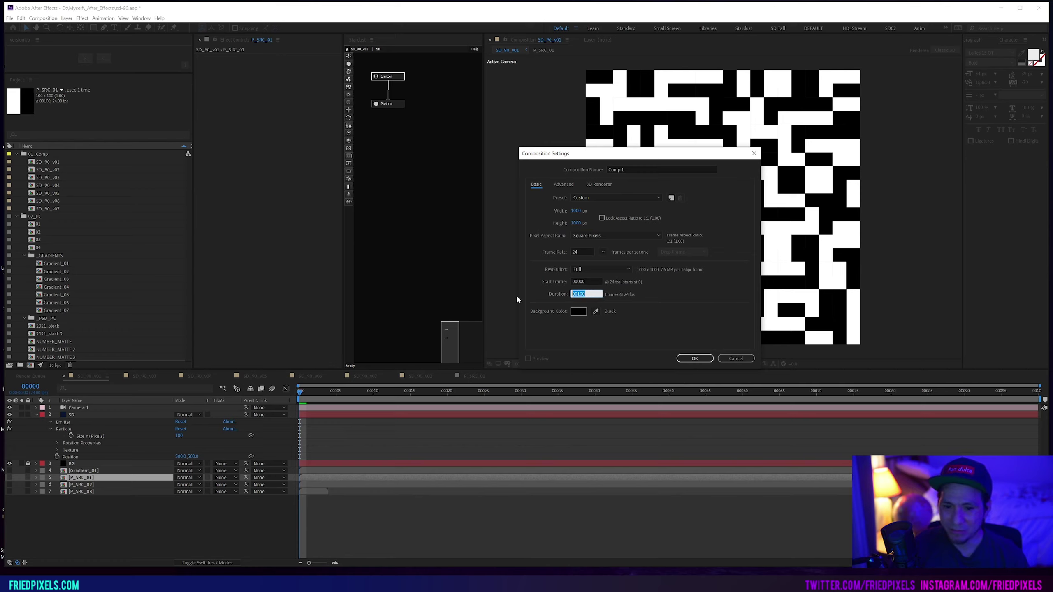
{"action": "left_click", "coordinate": [582, 251]}
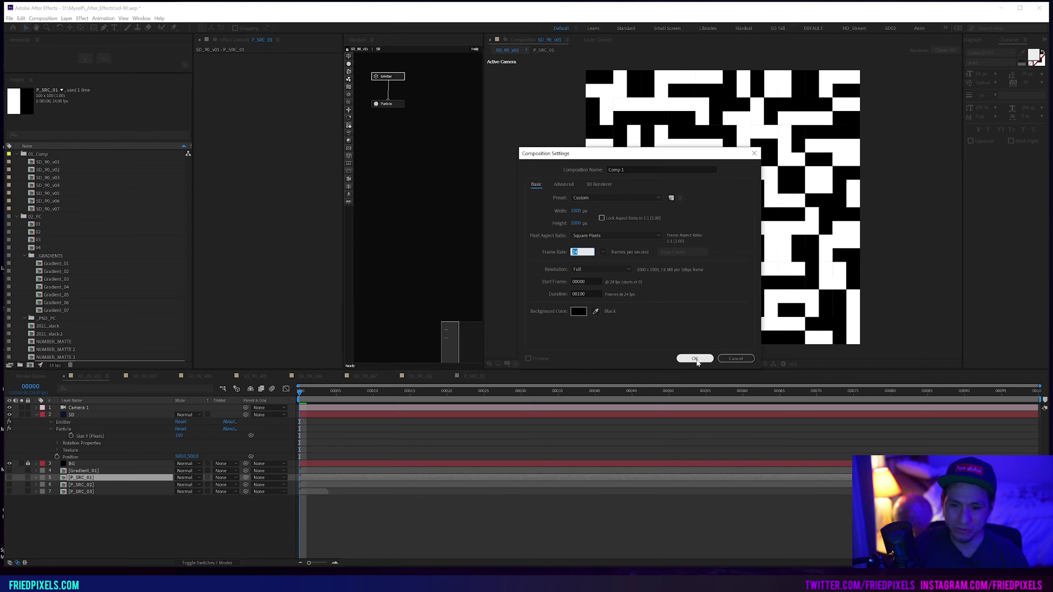
{"action": "left_click", "coordinate": [622, 169]}
{"action": "type", "text": "G"}
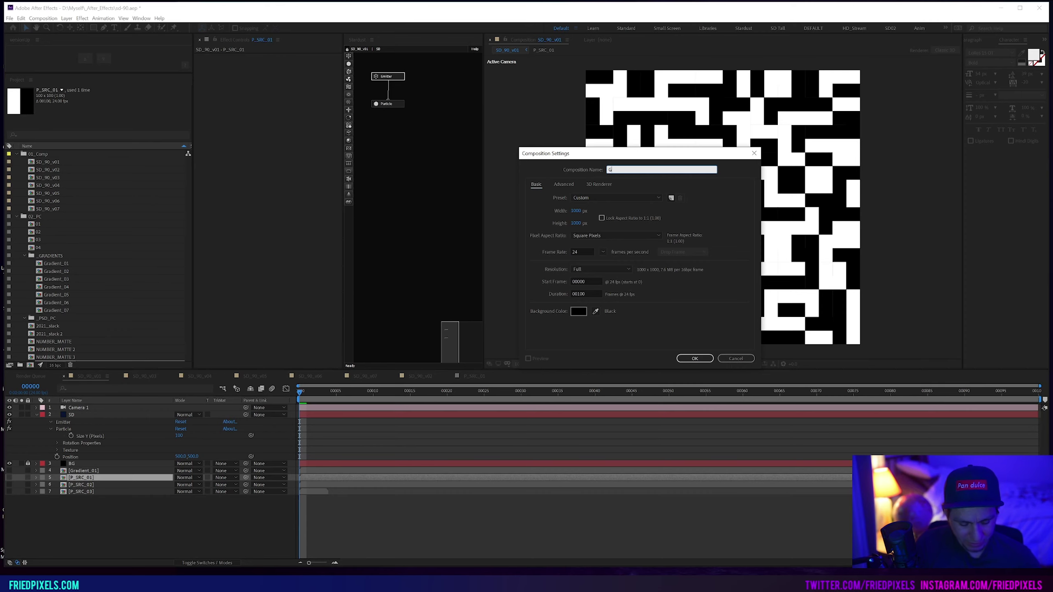
{"action": "type", "text": "rid_EZ"}
{"action": "key", "text": "Return"}
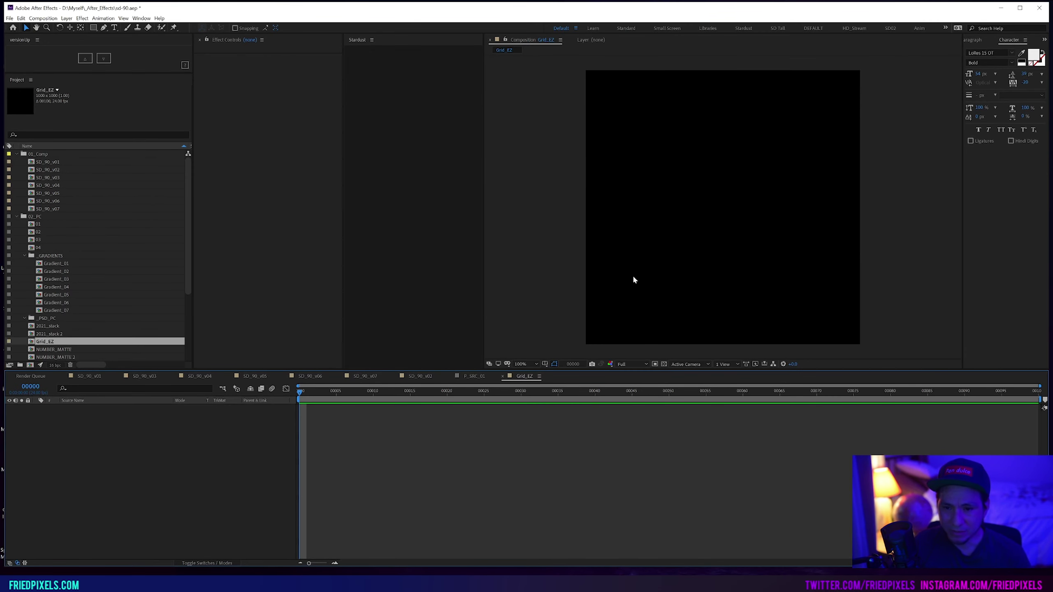
- Add a comp-sized black solid named SD to Grid_EZ
{"action": "key", "text": "ctrl+y"}
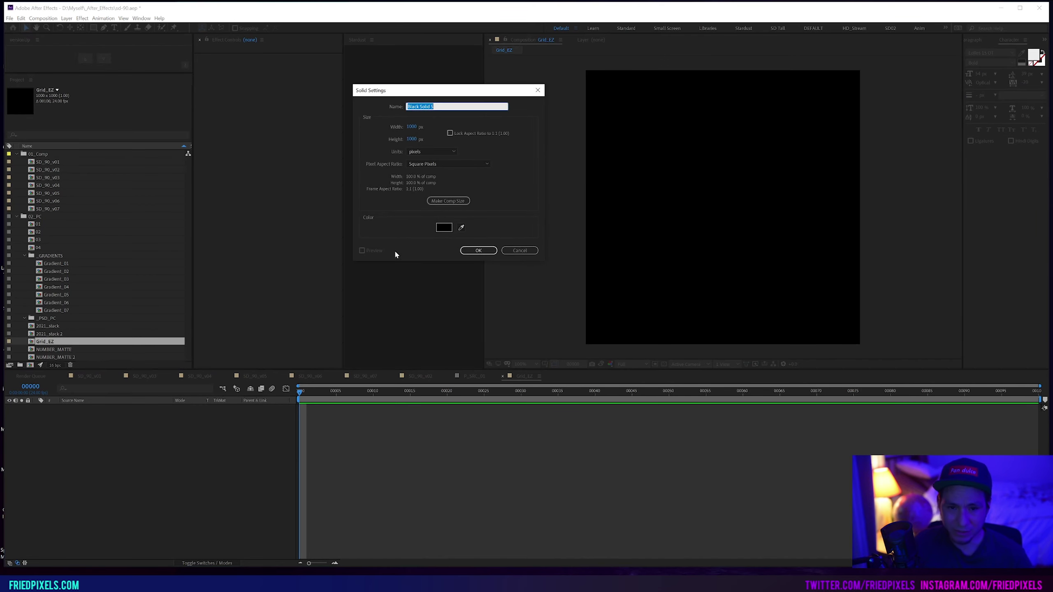
{"action": "type", "text": "SD"}
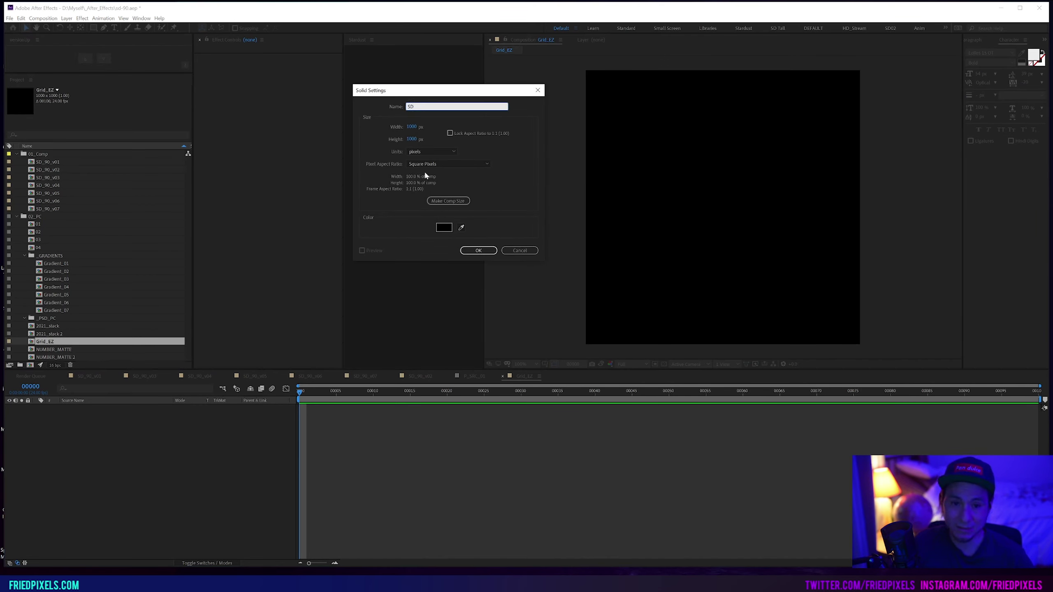
{"action": "key", "text": "Return"}
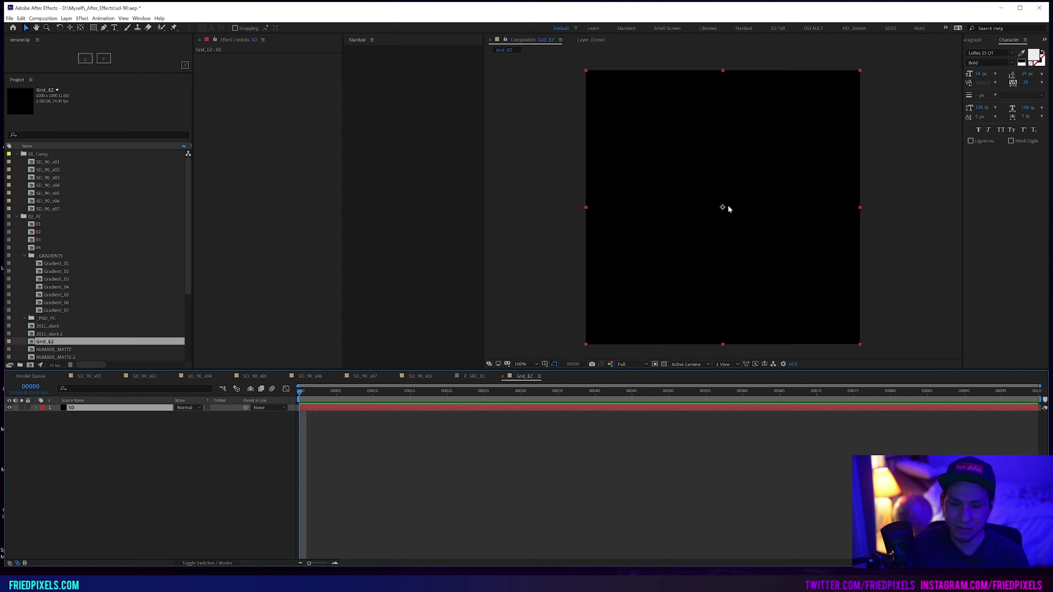
- Apply the Stardust effect to the SD solid and preview its default particle animation
{"action": "key", "text": "ctrl+space"}
{"action": "type", "text": "stardust"}
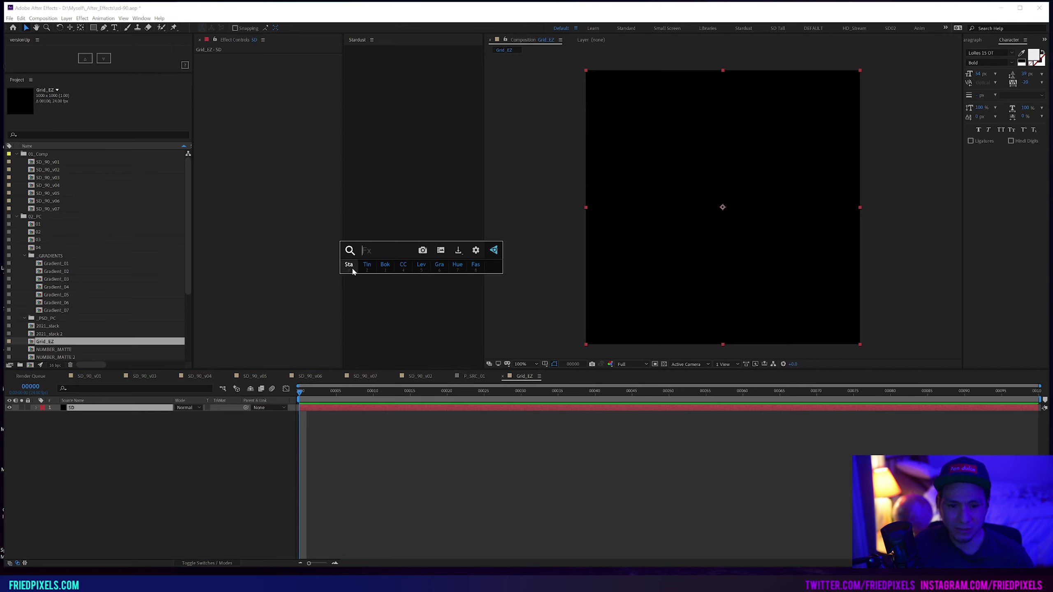
{"action": "key", "text": "Return"}
{"action": "key", "text": "space"}
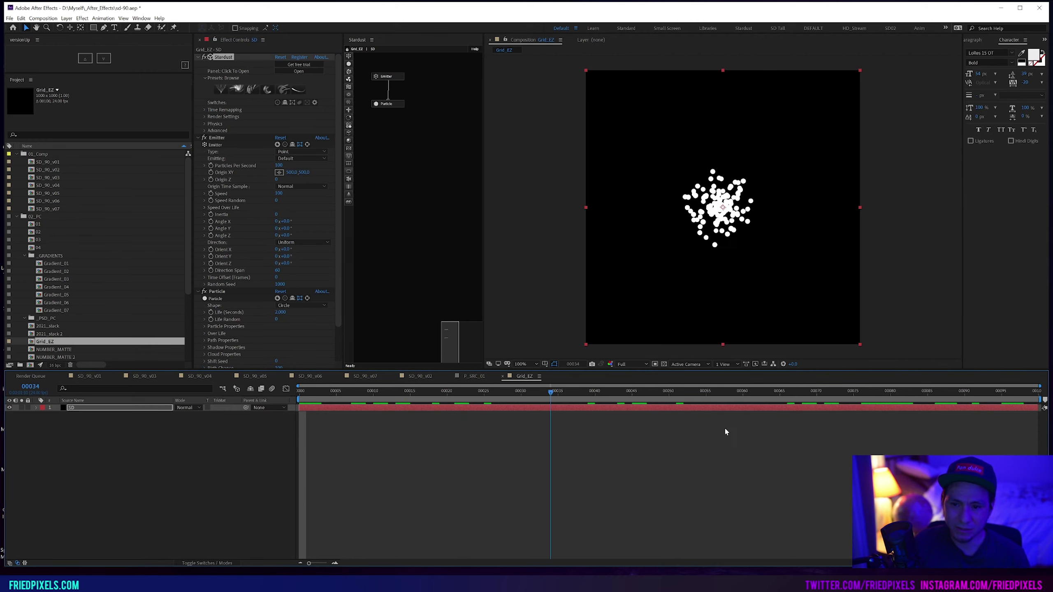
{"action": "key", "text": "space"}
{"action": "left_click", "coordinate": [645, 434]}
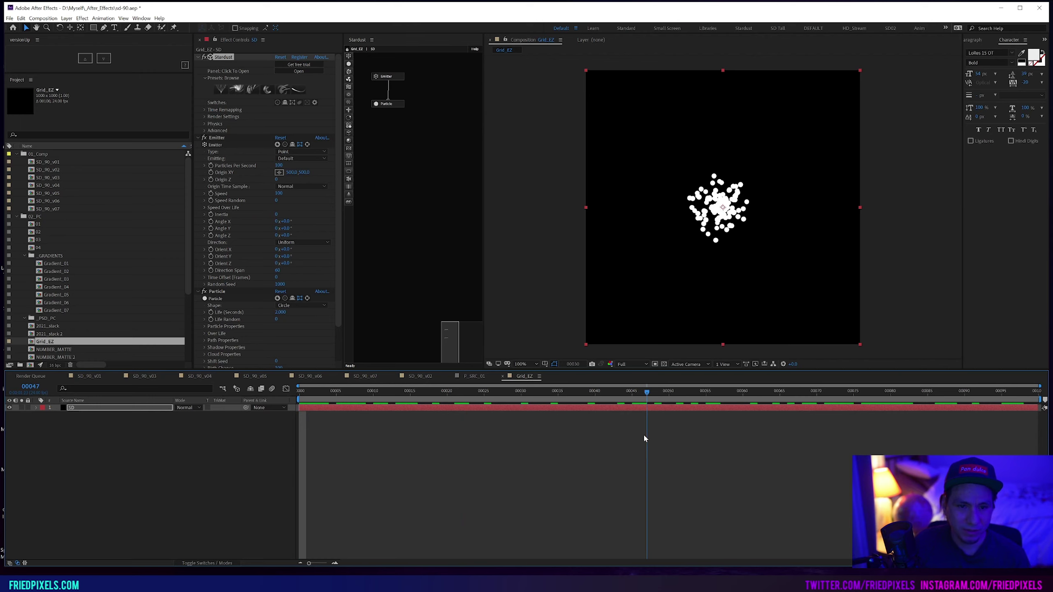
- Change the Stardust emitter type to Grid and set the particle speed to 0
{"action": "left_click", "coordinate": [286, 152]}
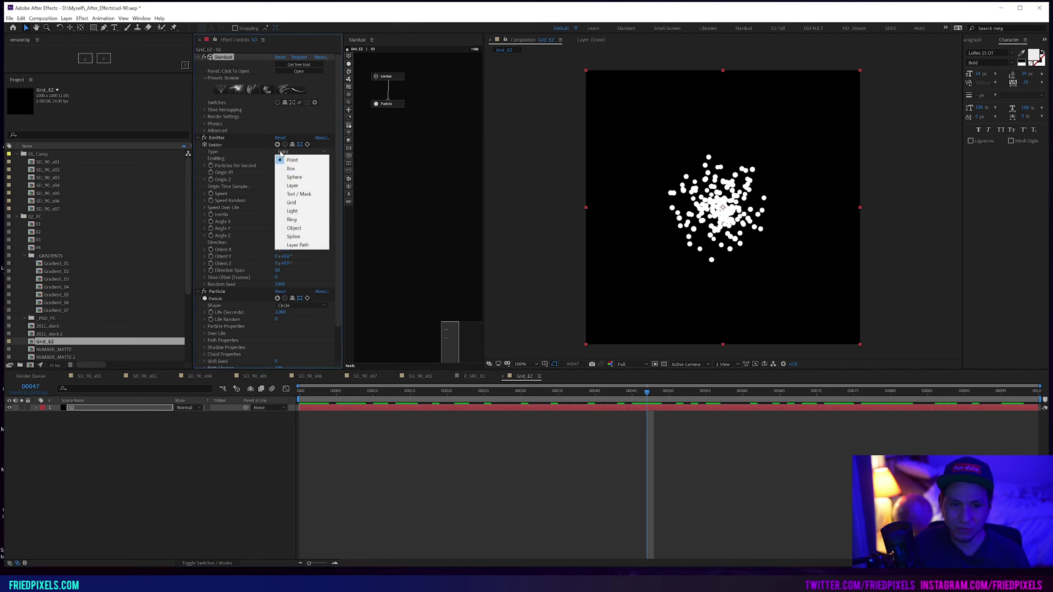
{"action": "left_click", "coordinate": [291, 203]}
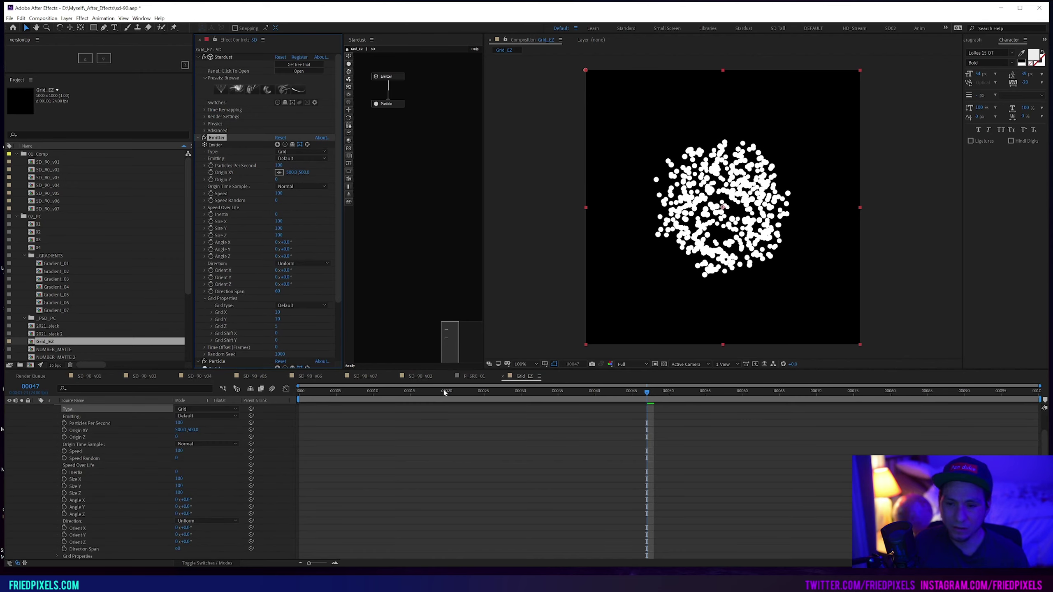
{"action": "left_click_drag", "start_coordinate": [365, 398], "coordinate": [432, 392]}
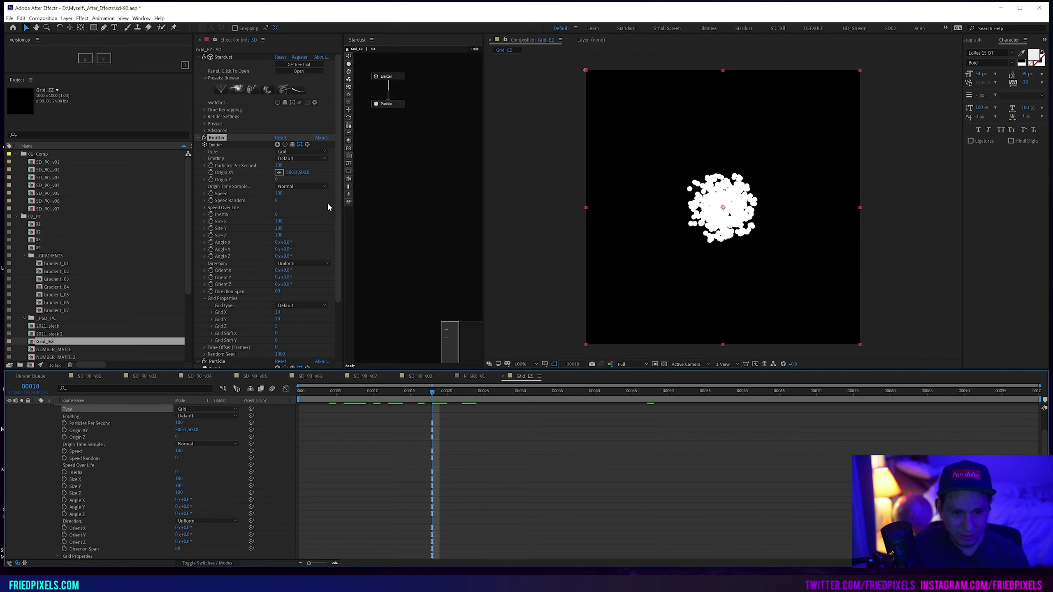
{"action": "scroll", "coordinate": [336, 202], "scroll_direction": "down", "scroll_amount": 1}
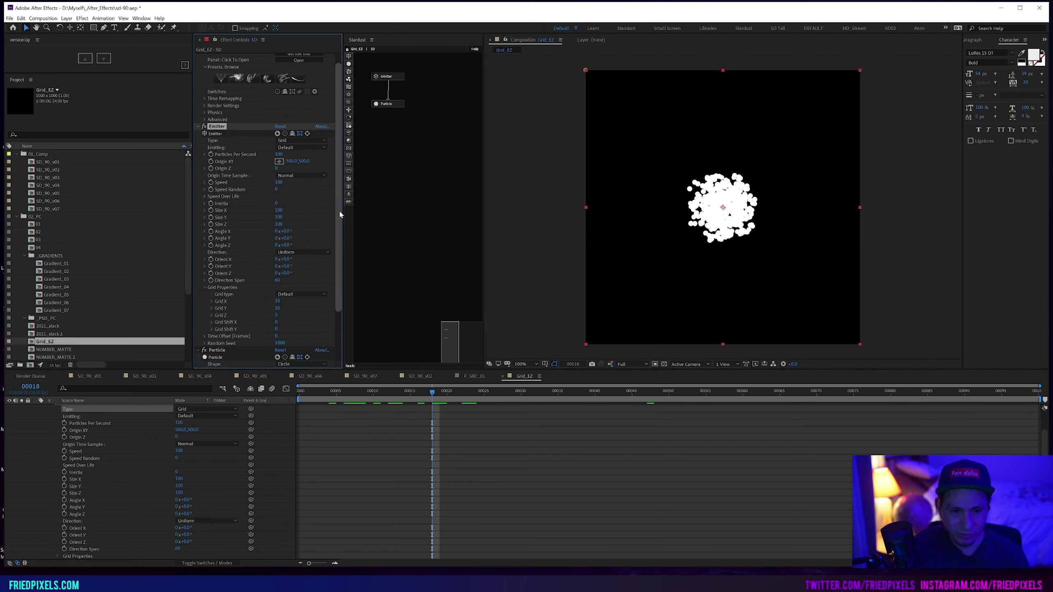
{"action": "left_click", "coordinate": [280, 183]}
{"action": "type", "text": "0"}
{"action": "key", "text": "Return"}
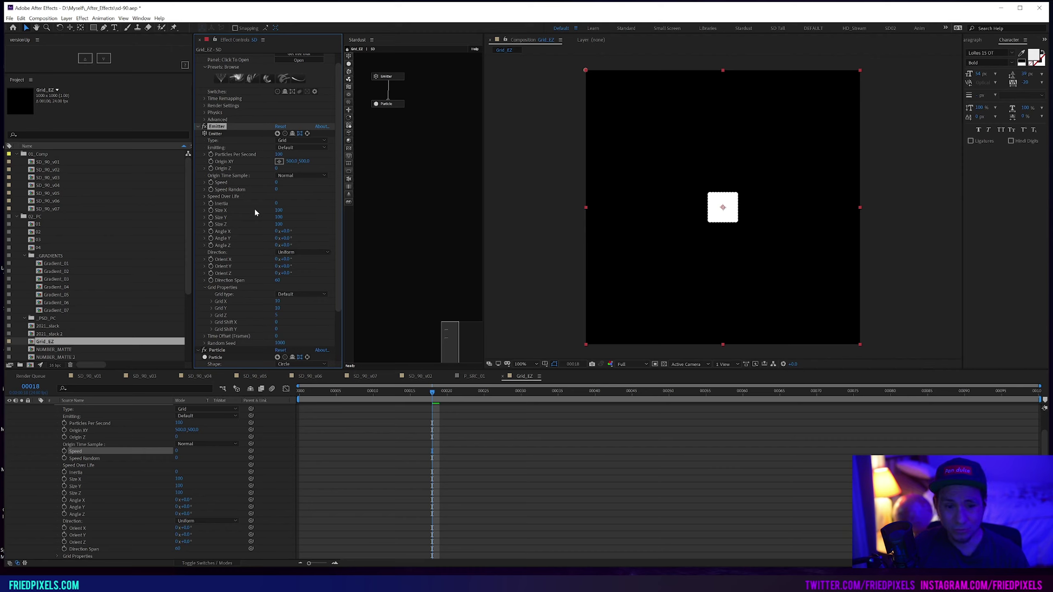
- Set the emitter's Size X and Size Y to 1000 so the grid spans the composition
{"action": "left_click", "coordinate": [279, 211]}
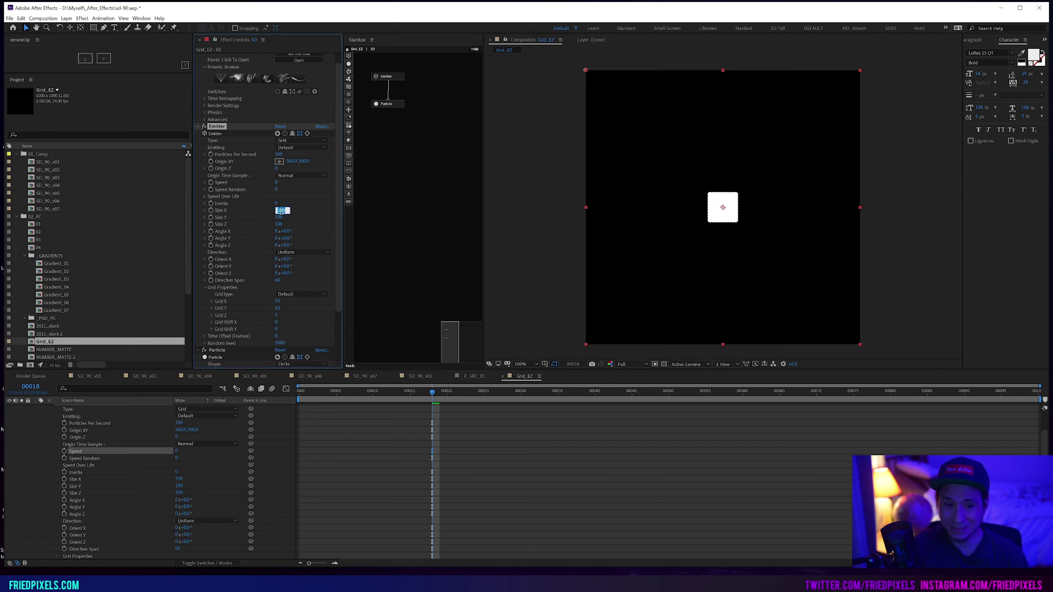
{"action": "type", "text": "1000"}
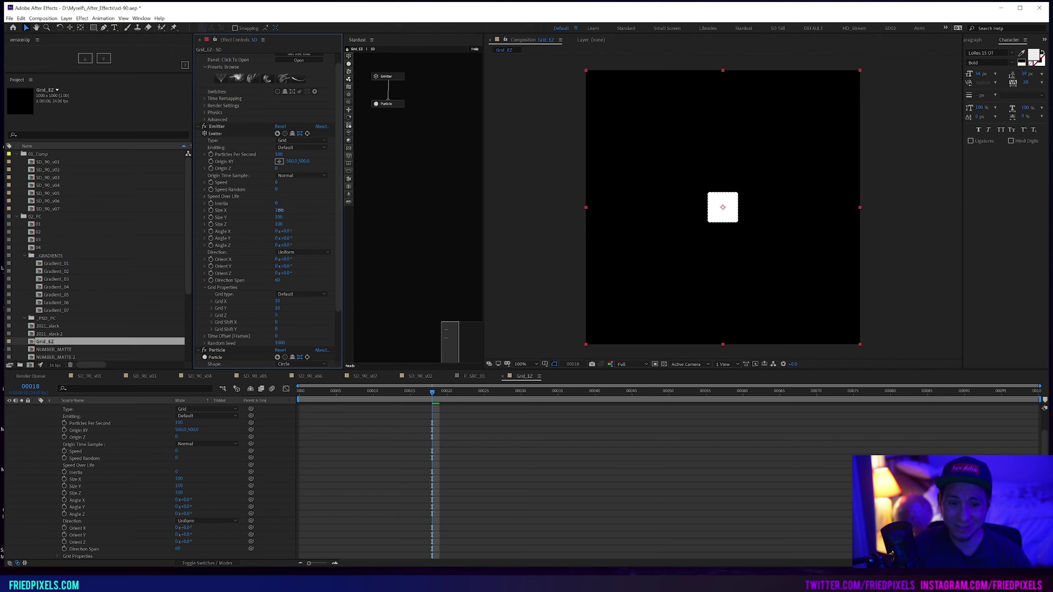
{"action": "key", "text": "Return"}
{"action": "left_click", "coordinate": [279, 216]}
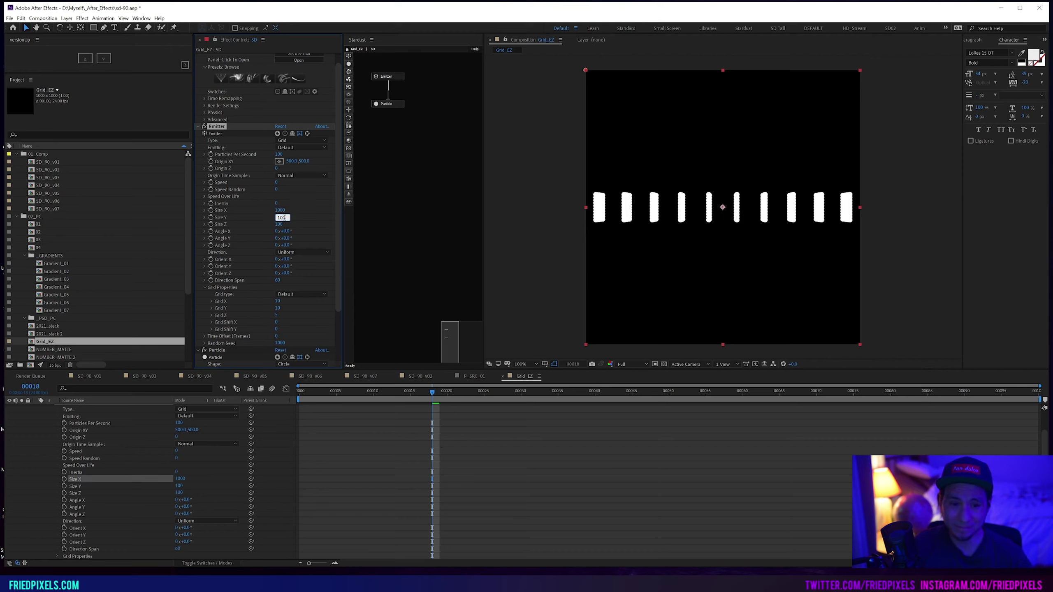
{"action": "type", "text": "1000"}
{"action": "key", "text": "Return"}
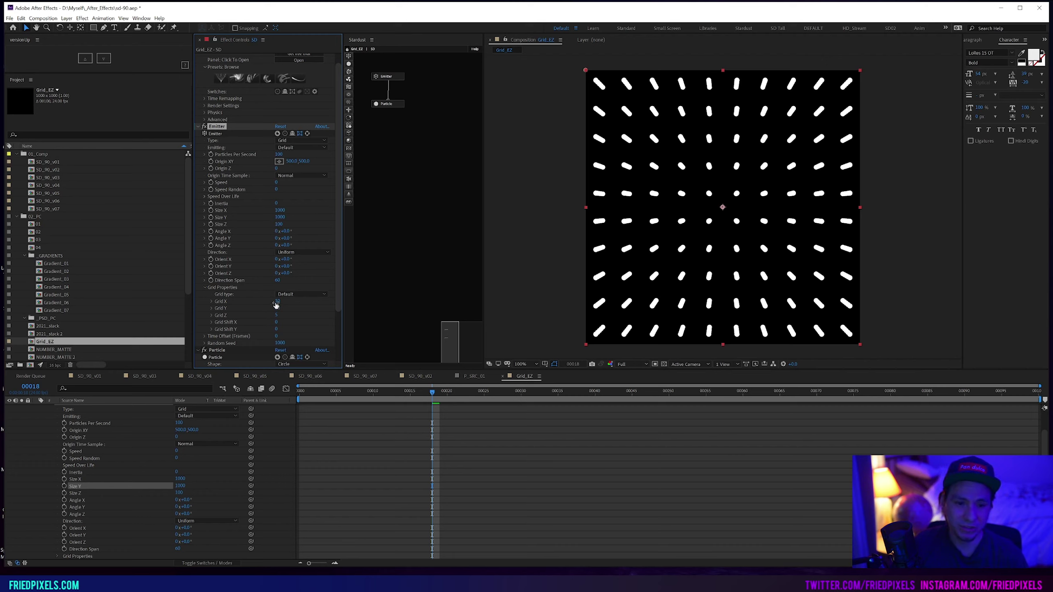
- Set the emitter's Grid Z to 1 to keep a single layer of particles
{"action": "scroll", "coordinate": [245, 299], "scroll_direction": "down", "scroll_amount": 2}
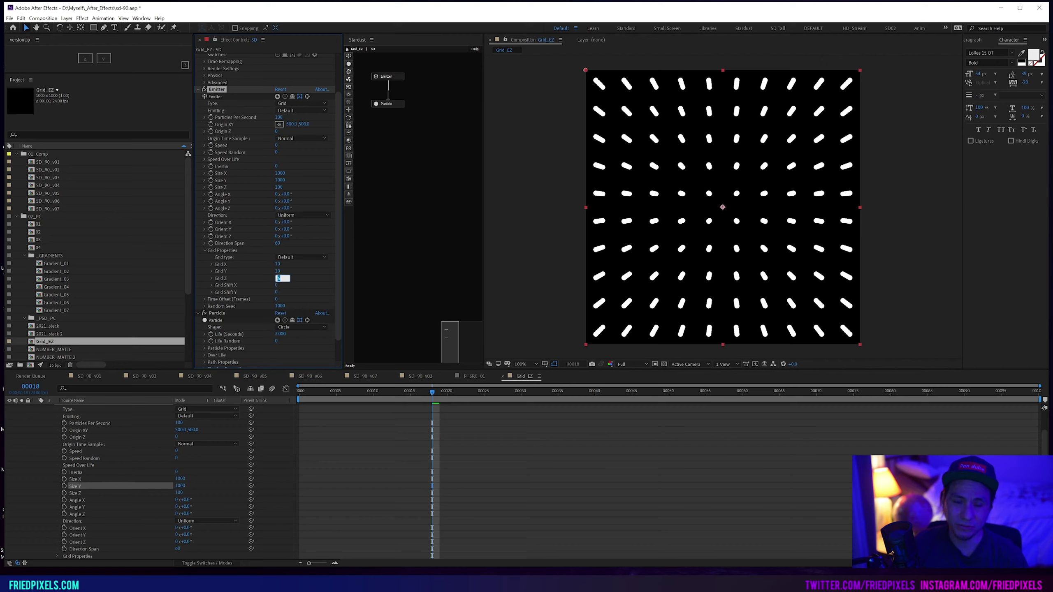
{"action": "type", "text": "1"}
{"action": "key", "text": "Return"}
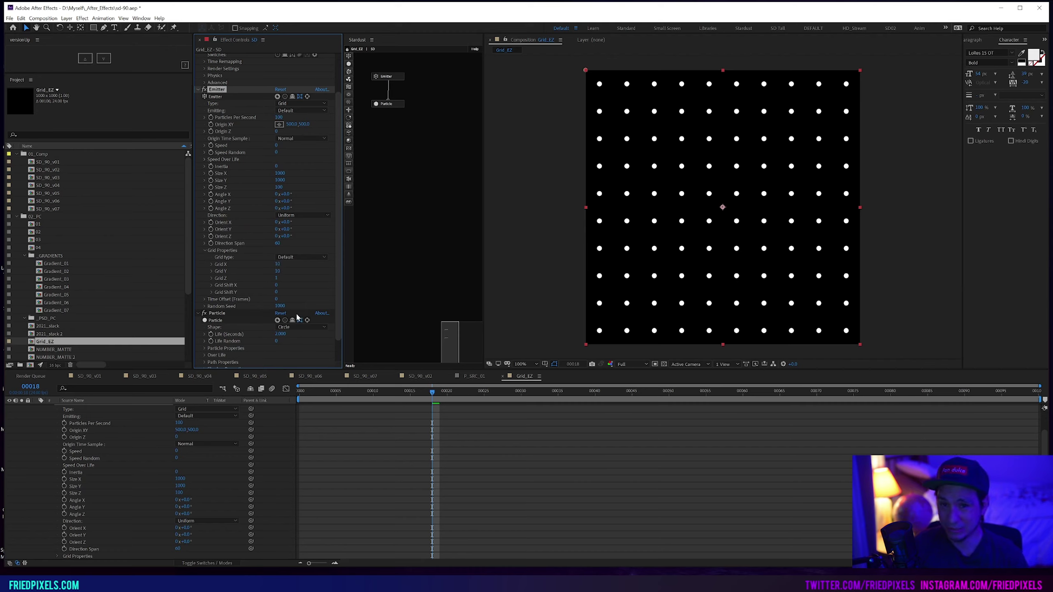
- Expand the Particle Properties and change the particle shape to Rectangle
{"action": "scroll", "coordinate": [297, 305], "scroll_direction": "down", "scroll_amount": 1}
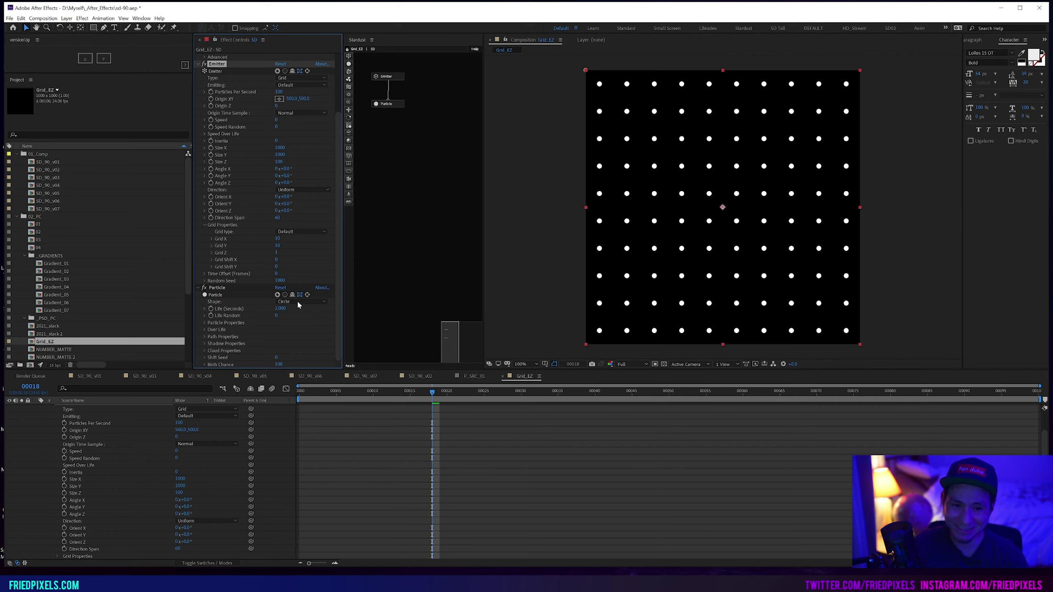
{"action": "left_click", "coordinate": [205, 323]}
{"action": "scroll", "coordinate": [294, 305], "scroll_direction": "down", "scroll_amount": 3}
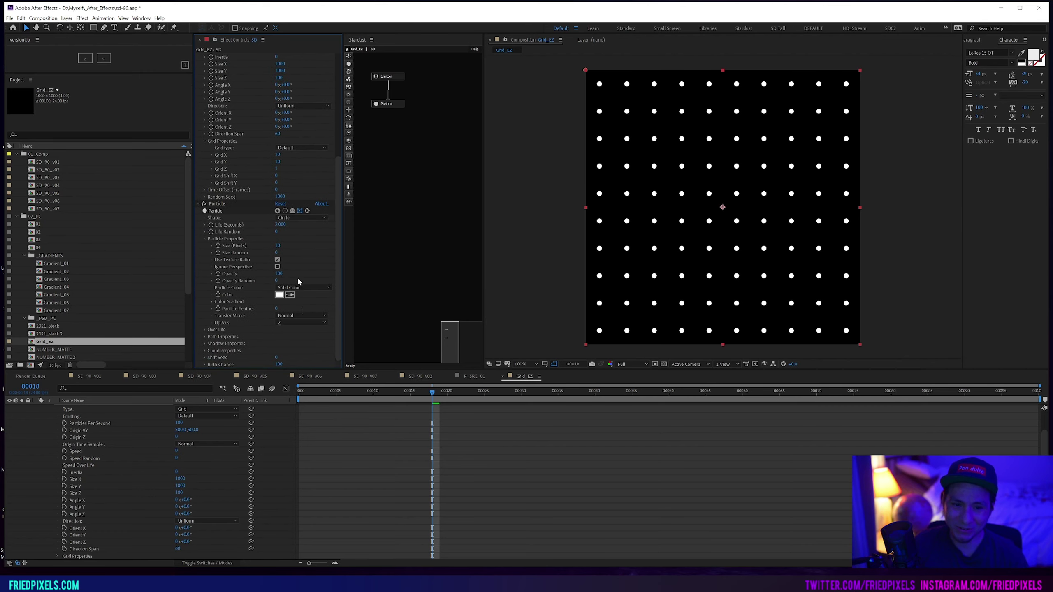
{"action": "left_click", "coordinate": [278, 245]}
{"action": "left_click", "coordinate": [282, 225]}
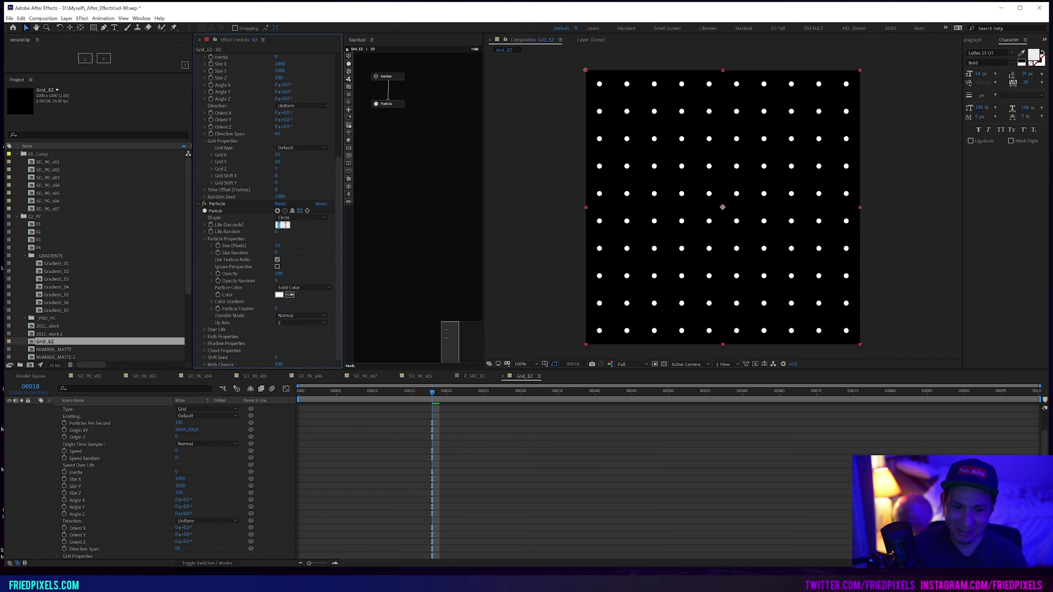
{"action": "left_click", "coordinate": [296, 218]}
{"action": "left_click", "coordinate": [297, 238]}
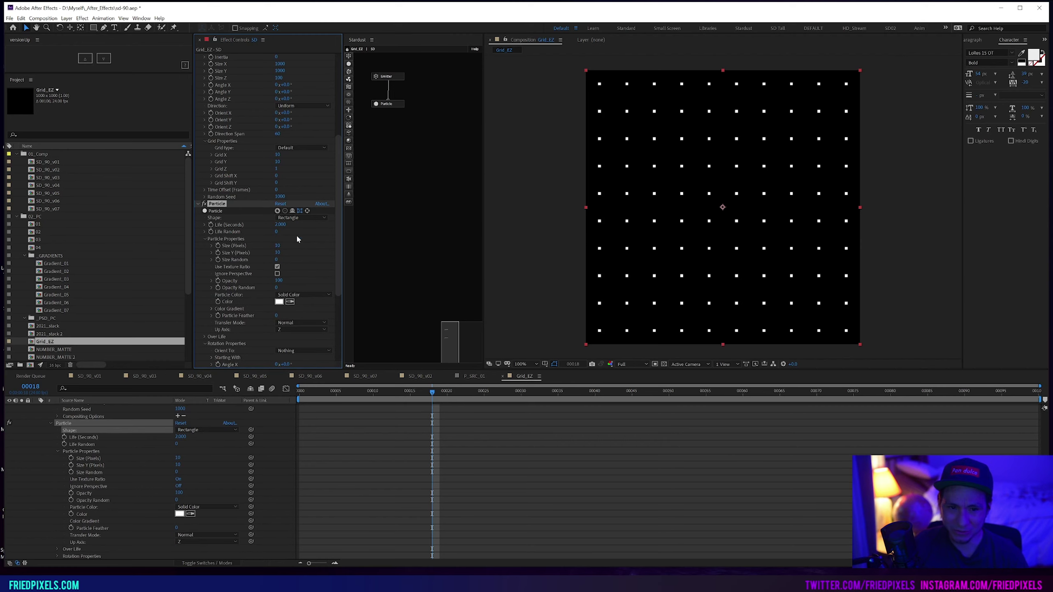
- Set the rectangle particles' Size and Size Y to 100 pixels each
{"action": "left_click", "coordinate": [279, 246]}
{"action": "type", "text": "100"}
{"action": "key", "text": "Tab"}
{"action": "type", "text": "100"}
{"action": "key", "text": "Return"}
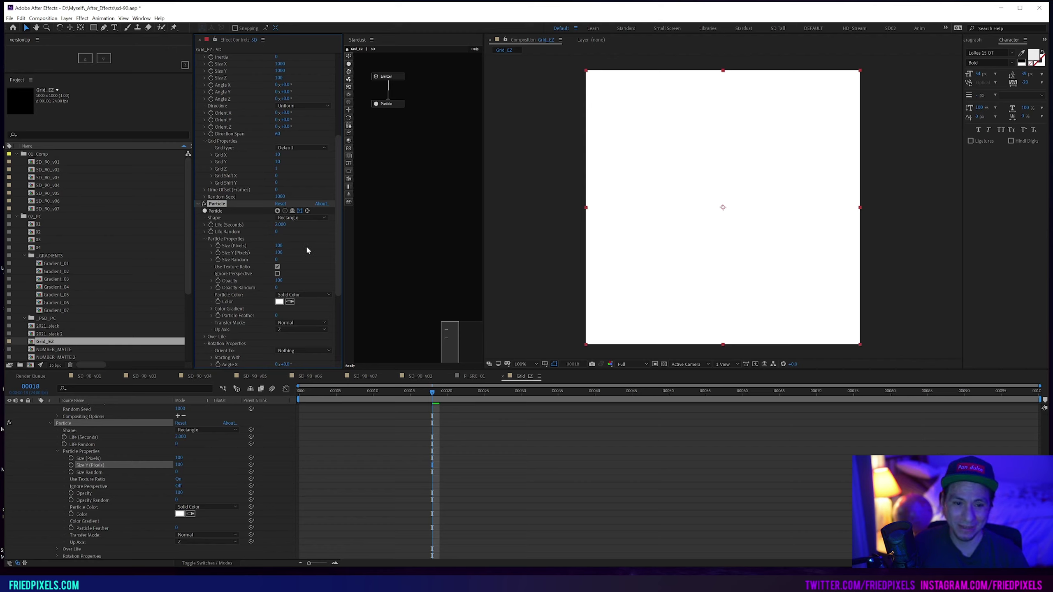
- Examine the centre of the filled particle grid up close in the composition view
{"action": "scroll", "coordinate": [117, 458], "scroll_direction": "up", "scroll_amount": 10}
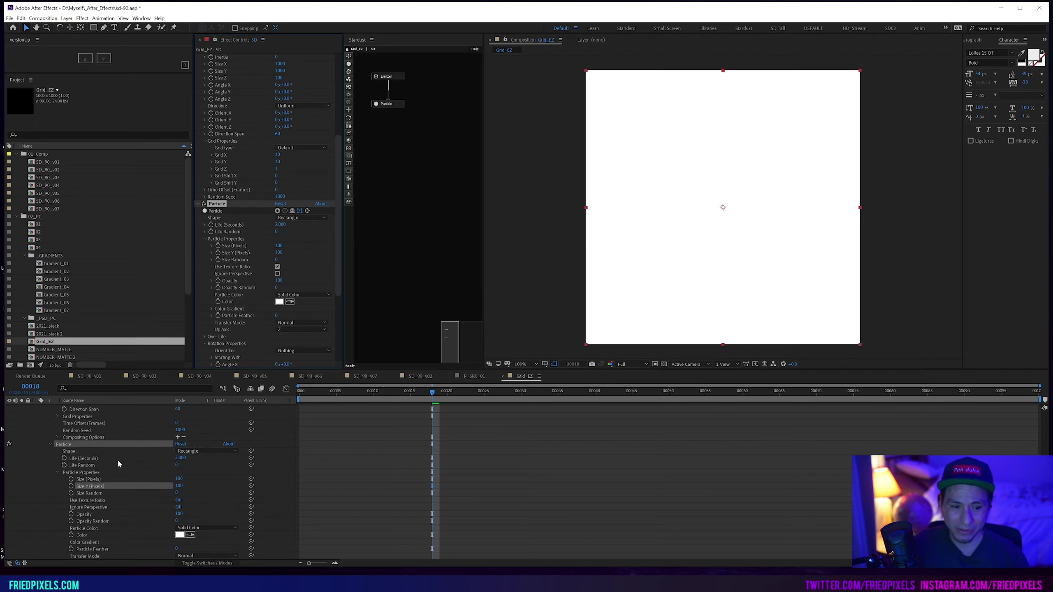
{"action": "key", "text": "period"}
{"action": "key", "text": "period"}
{"action": "key", "text": "period"}
{"action": "key", "text": "period"}
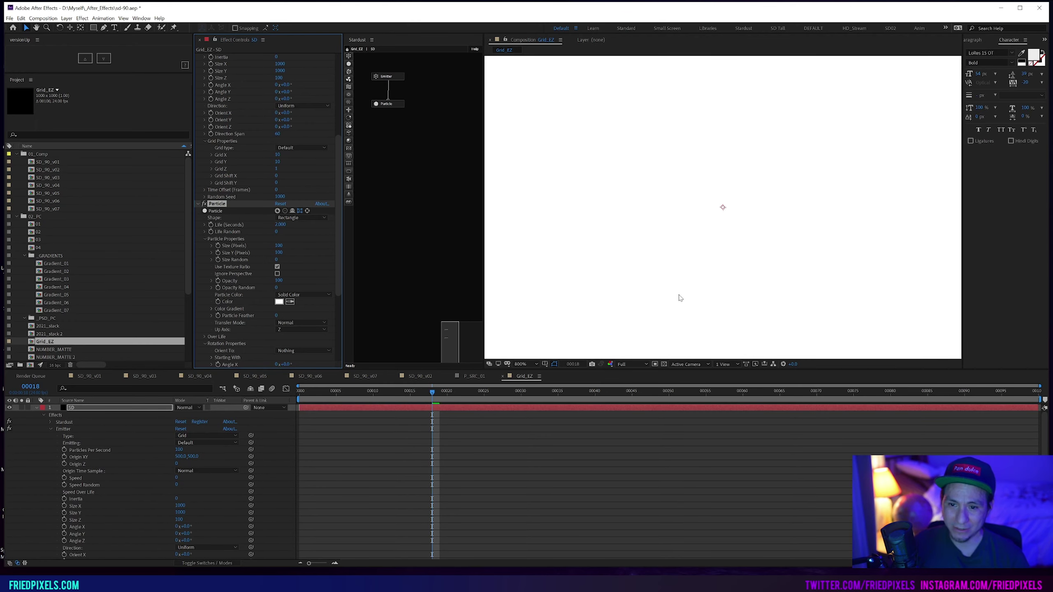
- Start a new composition and name it Particle_Grid_100
{"action": "key", "text": "comma"}
{"action": "key", "text": "comma"}
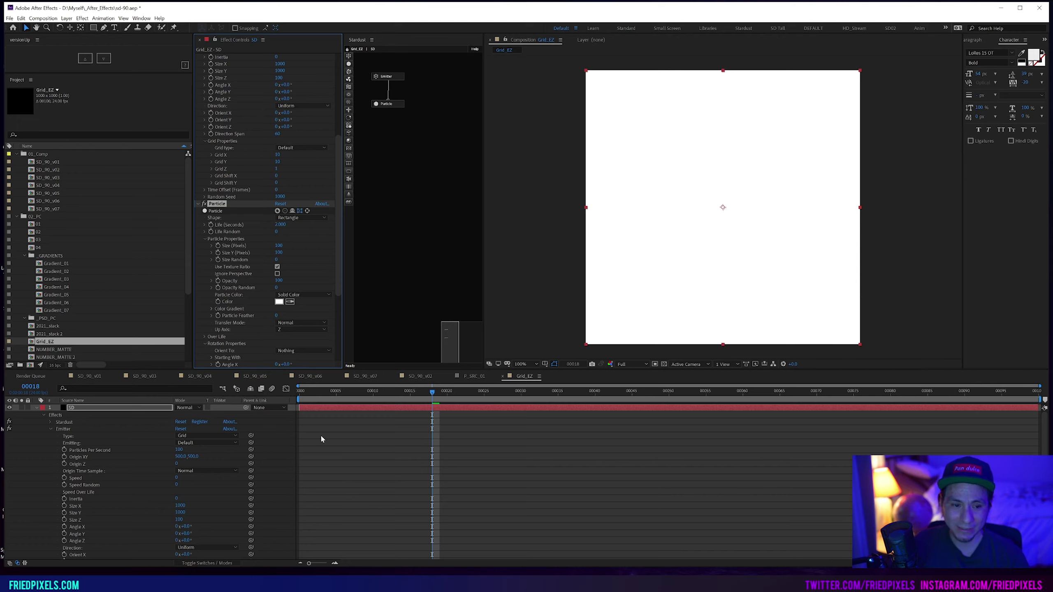
{"action": "key", "text": "p"}
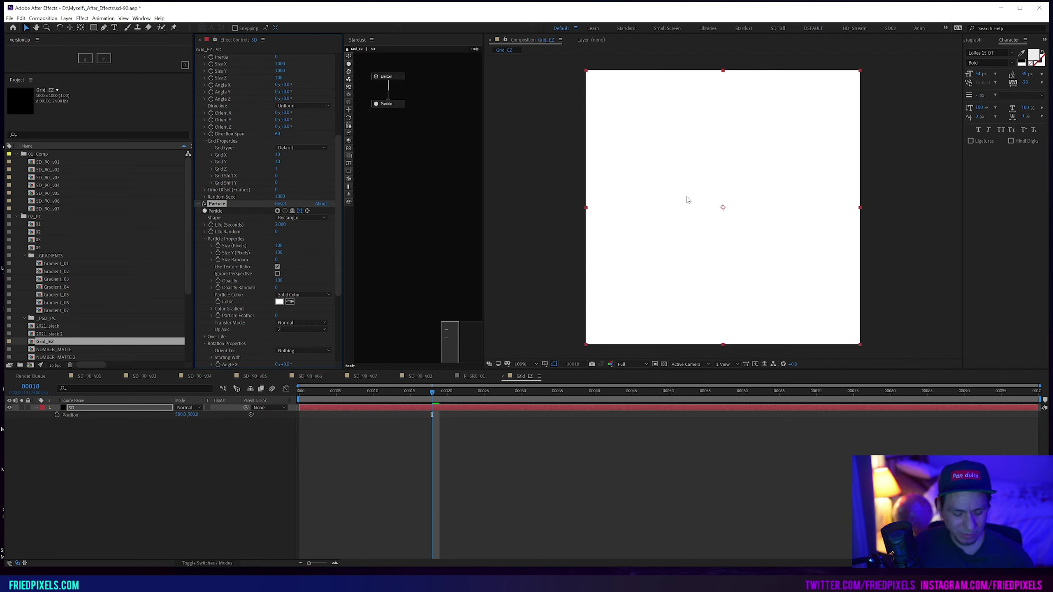
{"action": "key", "text": "ctrl+n"}
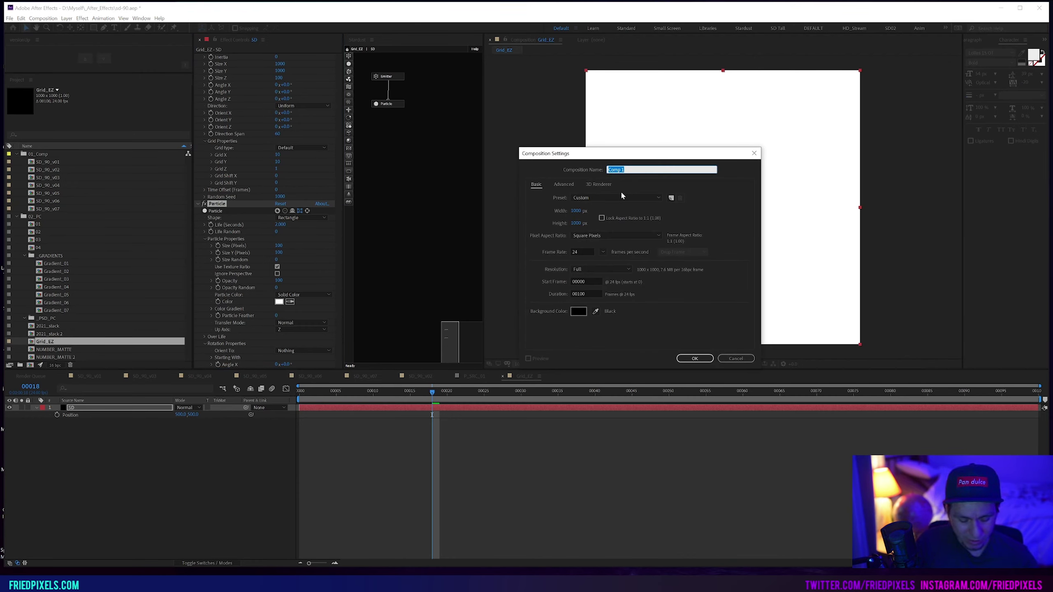
{"action": "type", "text": "Particle_G"}
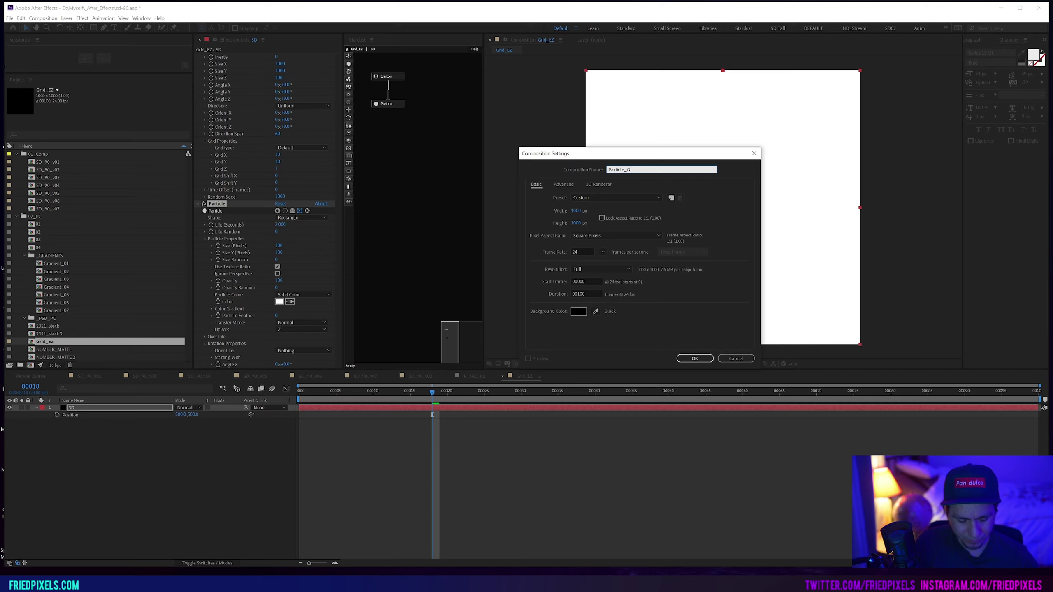
{"action": "type", "text": "rid_100"}
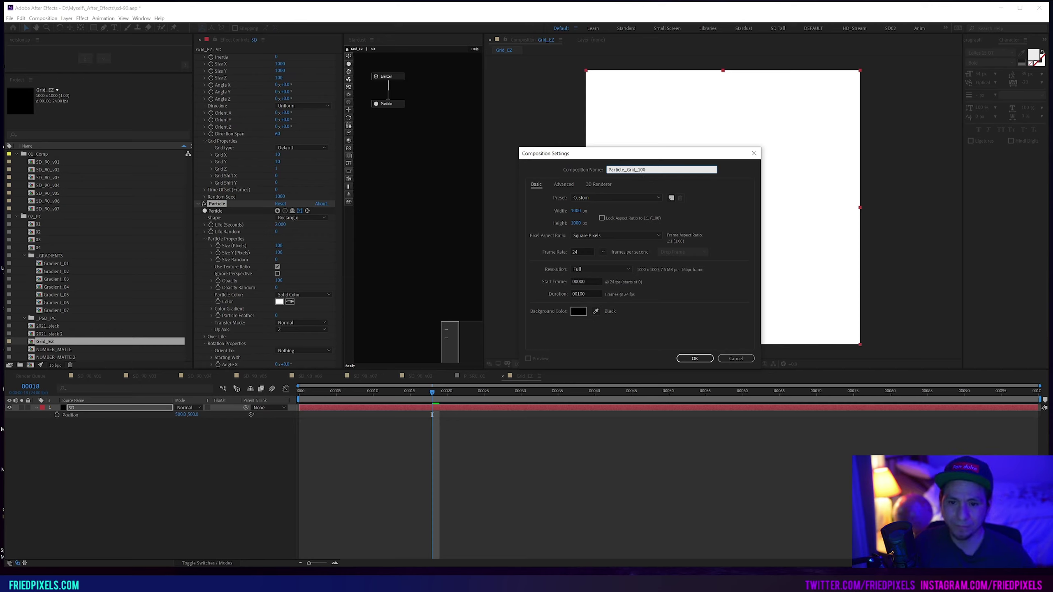
- Set the new composition's width and height to 100 px and create it
{"action": "left_click", "coordinate": [577, 212]}
{"action": "type", "text": "100"}
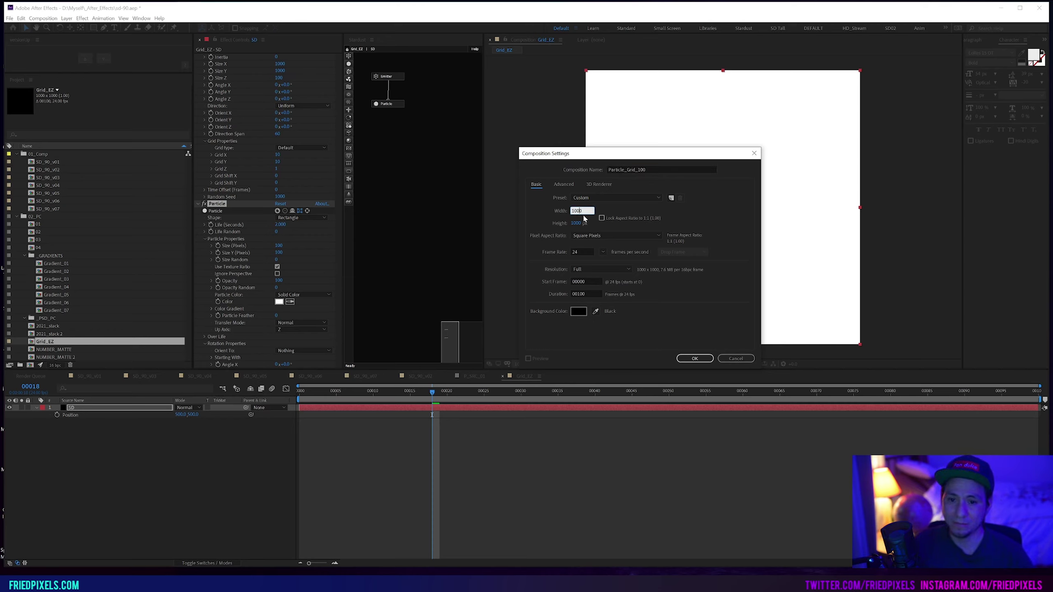
{"action": "left_click", "coordinate": [577, 224]}
{"action": "type", "text": "100"}
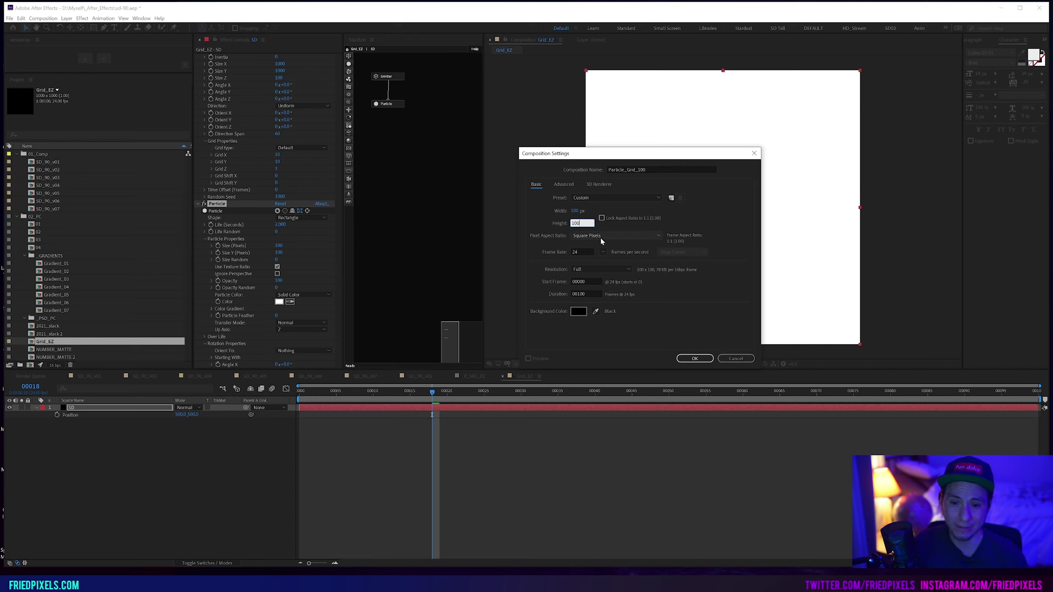
{"action": "double_click", "coordinate": [578, 223]}
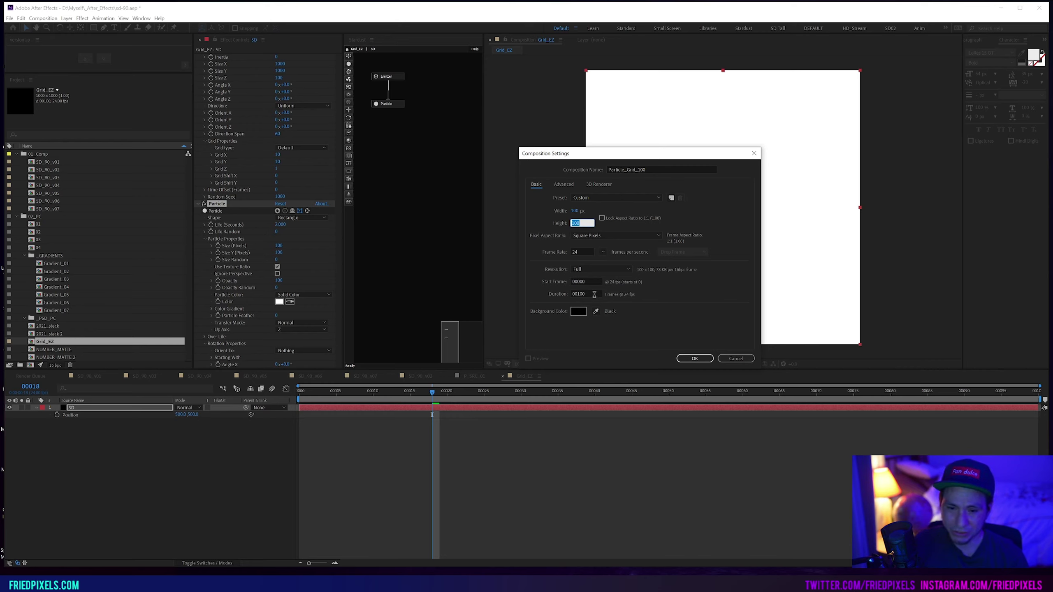
{"action": "left_click", "coordinate": [688, 358]}
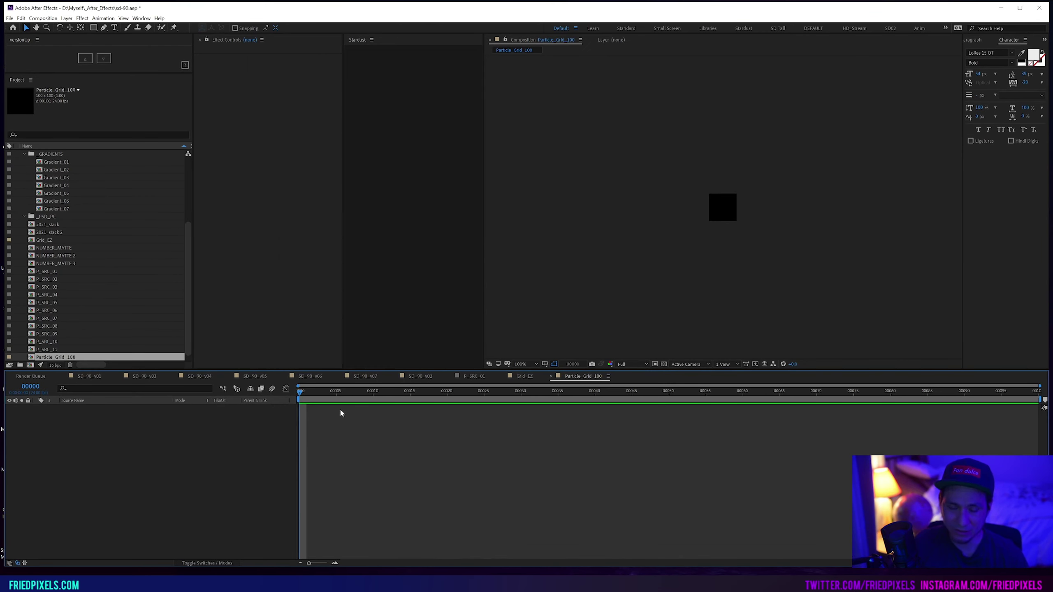
- Add a black solid layer to the Particle_Grid_100 composition
{"action": "key", "text": "ctrl+y"}
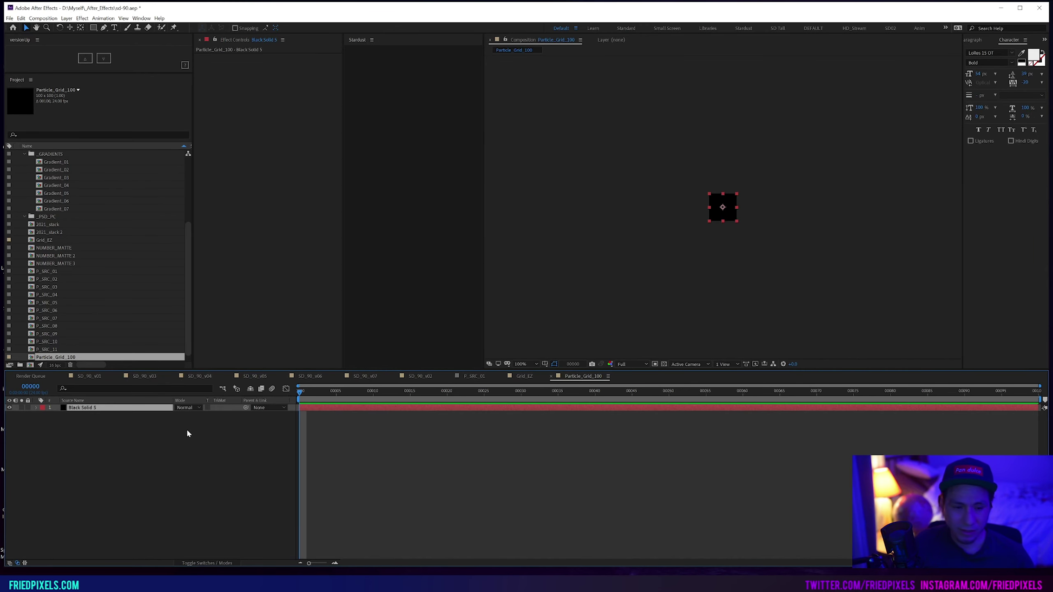
{"action": "right_click", "coordinate": [163, 437]}
{"action": "mouse_move", "coordinate": [236, 443]}
{"action": "left_click", "coordinate": [125, 442]}
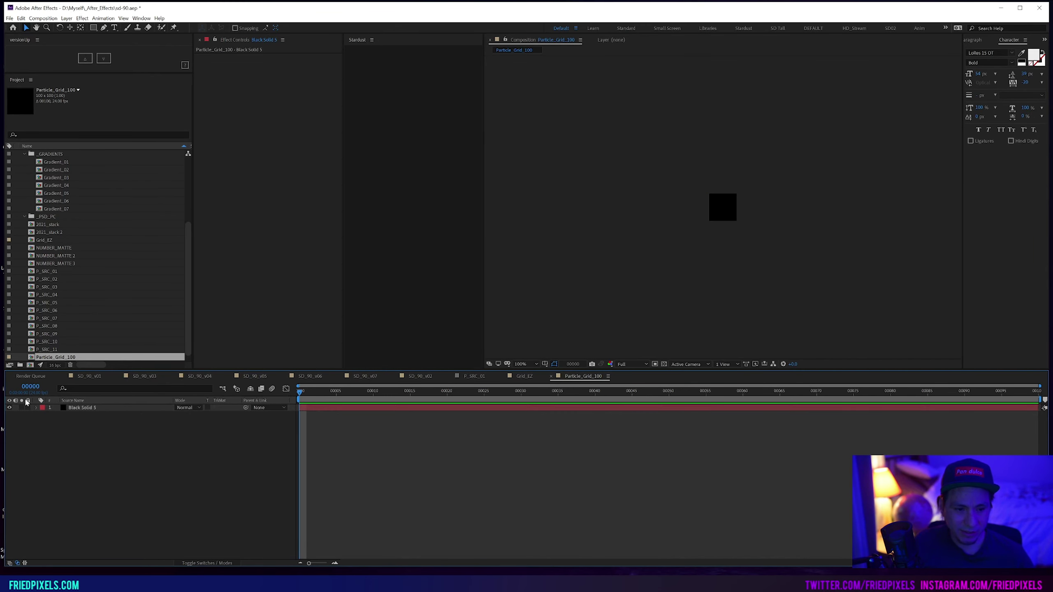
- Hide the black solid and add a text layer containing the letter A
{"action": "right_click", "coordinate": [87, 433]}
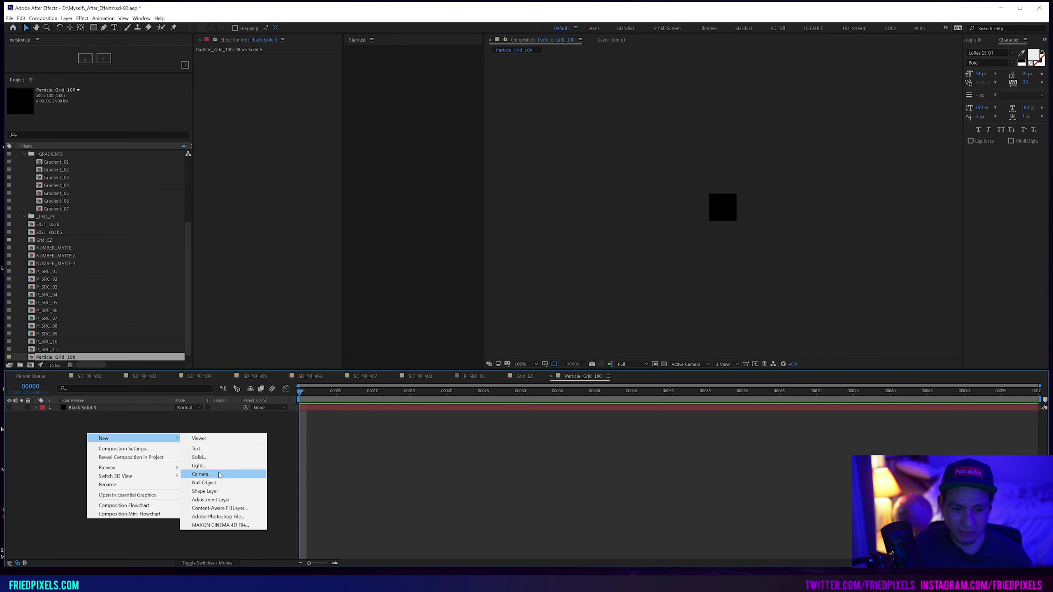
{"action": "left_click", "coordinate": [198, 448]}
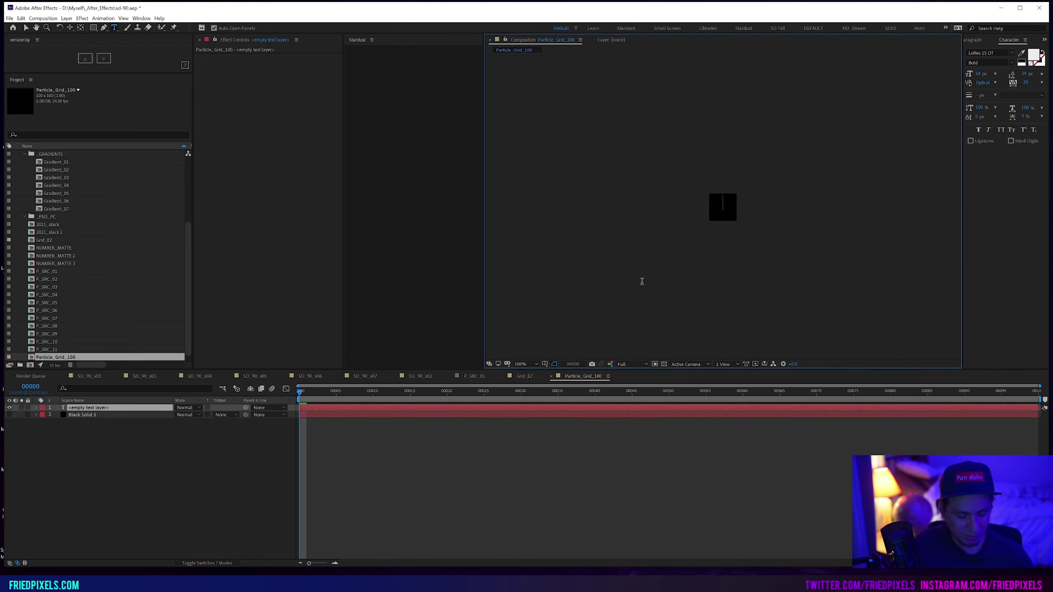
{"action": "type", "text": "A"}
{"action": "left_click", "coordinate": [133, 416]}
{"action": "left_click", "coordinate": [133, 409]}
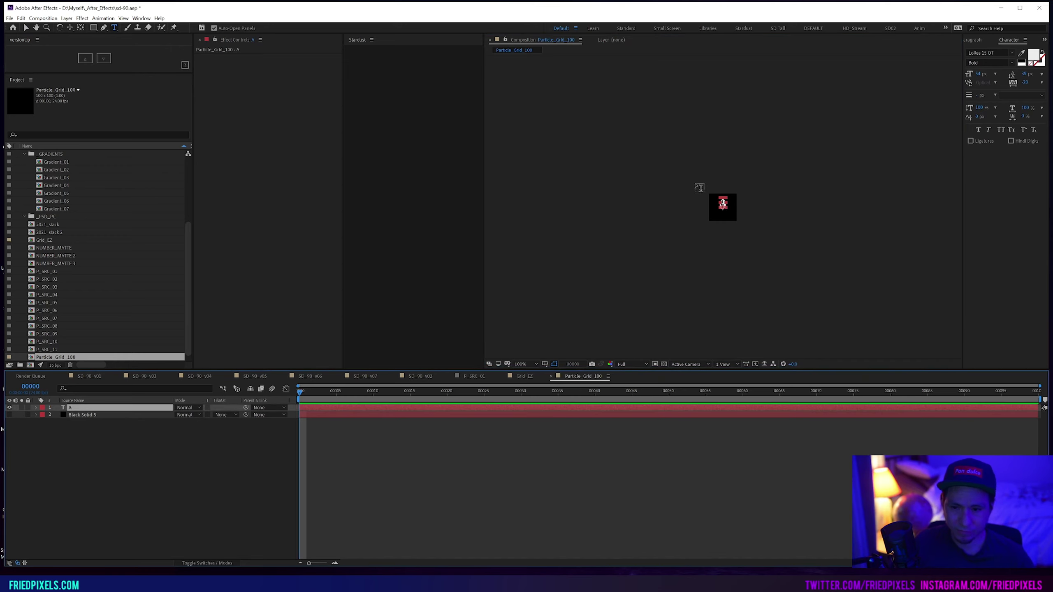
- Enlarge the letter A and position it so it fills the full height of the tile
{"action": "key", "text": "v"}
{"action": "scroll", "coordinate": [723, 200], "scroll_direction": "up", "scroll_amount": 1}
{"action": "left_click_drag", "start_coordinate": [725, 210], "coordinate": [751, 191]}
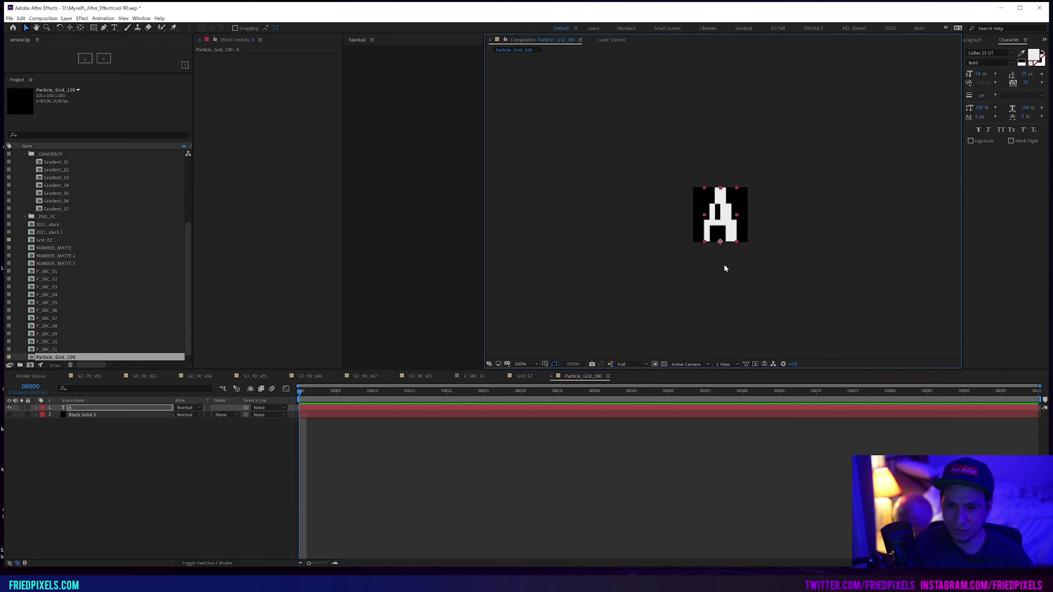
- Return to the Grid_EZ composition and add Particle_Grid_100 as a hidden layer beneath SD
{"action": "left_click", "coordinate": [216, 485]}
{"action": "left_click", "coordinate": [222, 388]}
{"action": "left_click", "coordinate": [201, 442]}
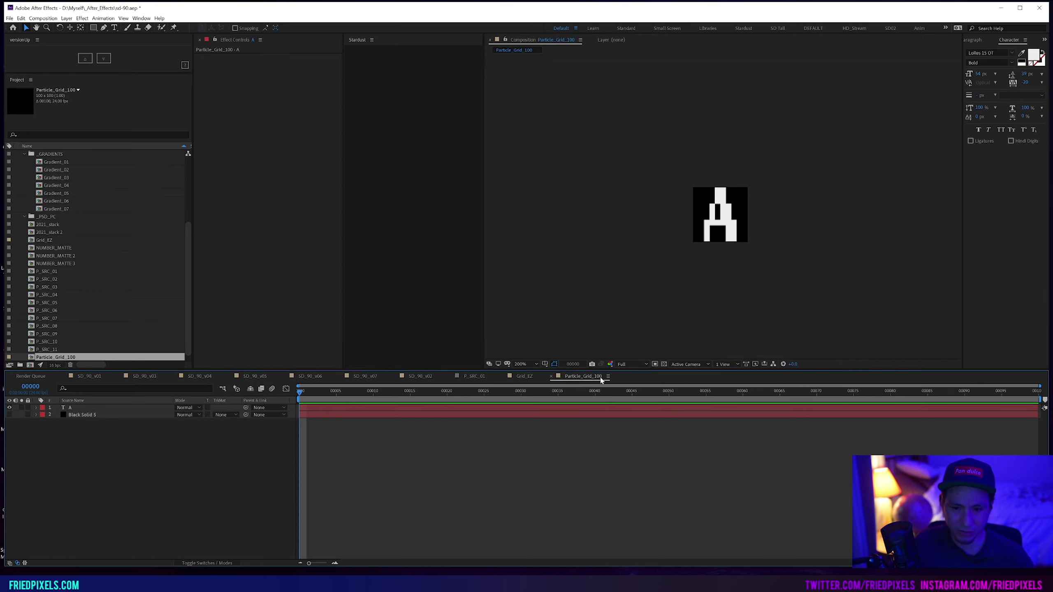
{"action": "left_click", "coordinate": [550, 376]}
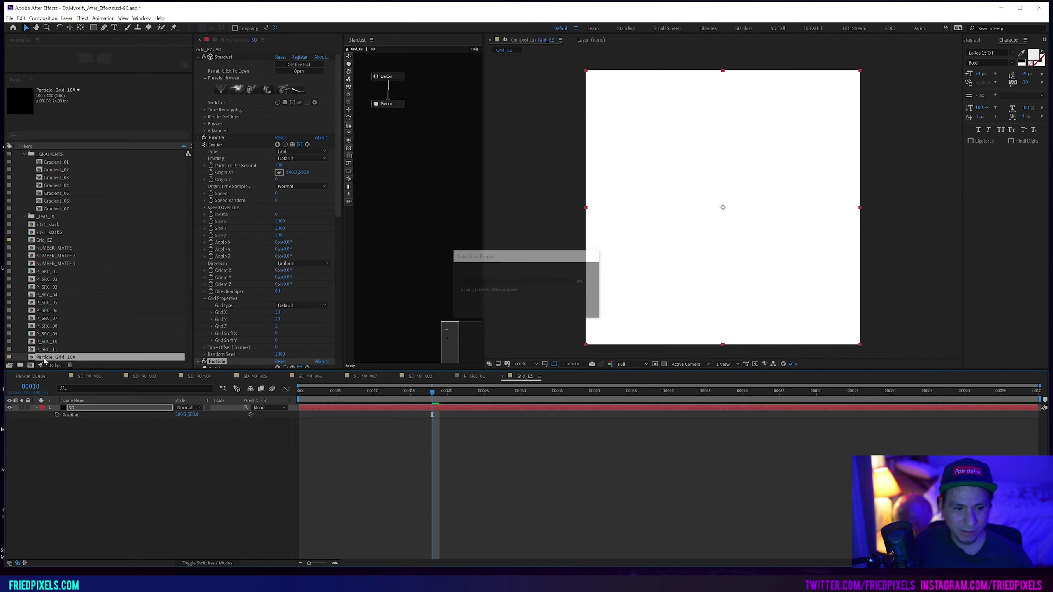
{"action": "left_click_drag", "start_coordinate": [97, 444], "coordinate": [96, 444]}
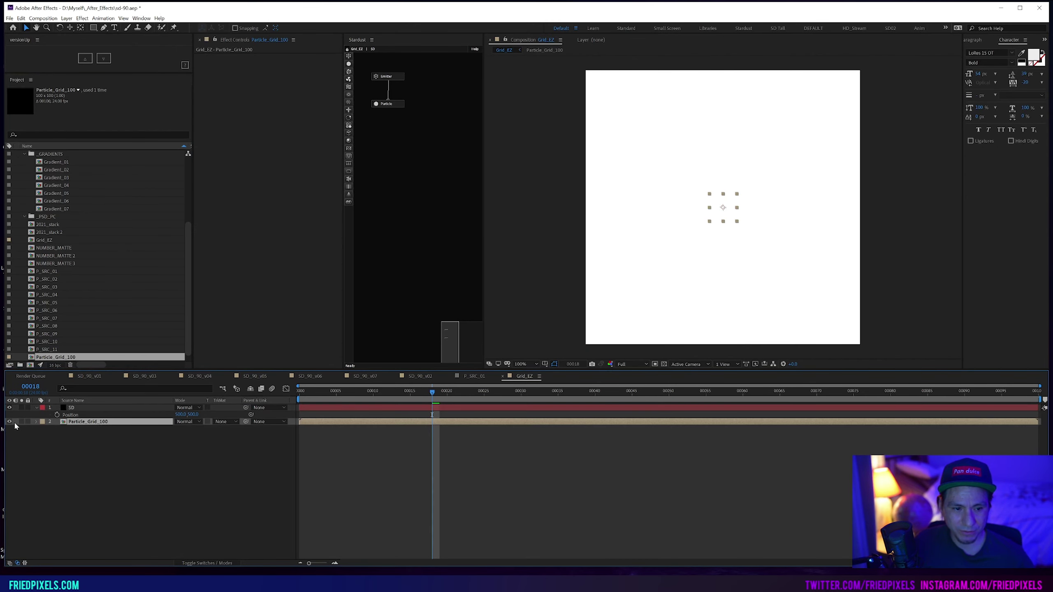
- Change the SD layer's Stardust particle shape to Texture
{"action": "left_click", "coordinate": [376, 104]}
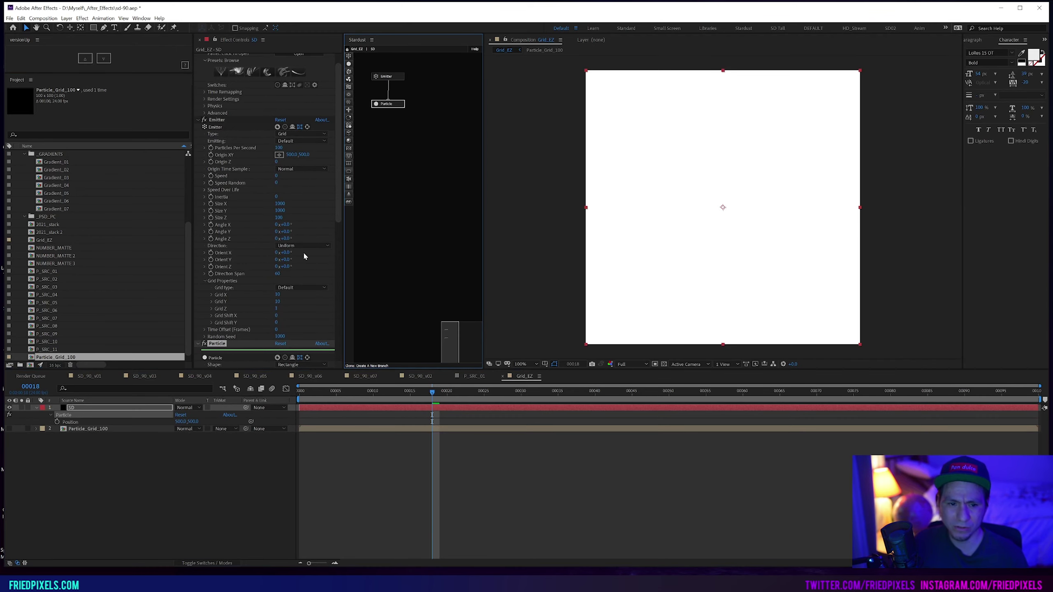
{"action": "scroll", "coordinate": [303, 251], "scroll_direction": "down", "scroll_amount": 10}
{"action": "scroll", "coordinate": [313, 274], "scroll_direction": "down", "scroll_amount": 5}
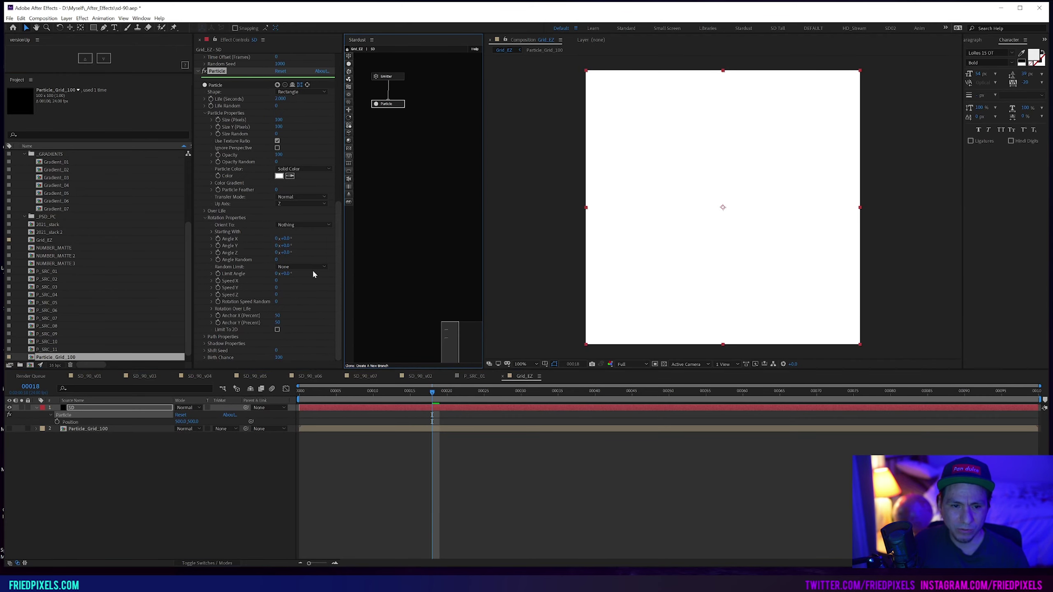
{"action": "left_click", "coordinate": [301, 91]}
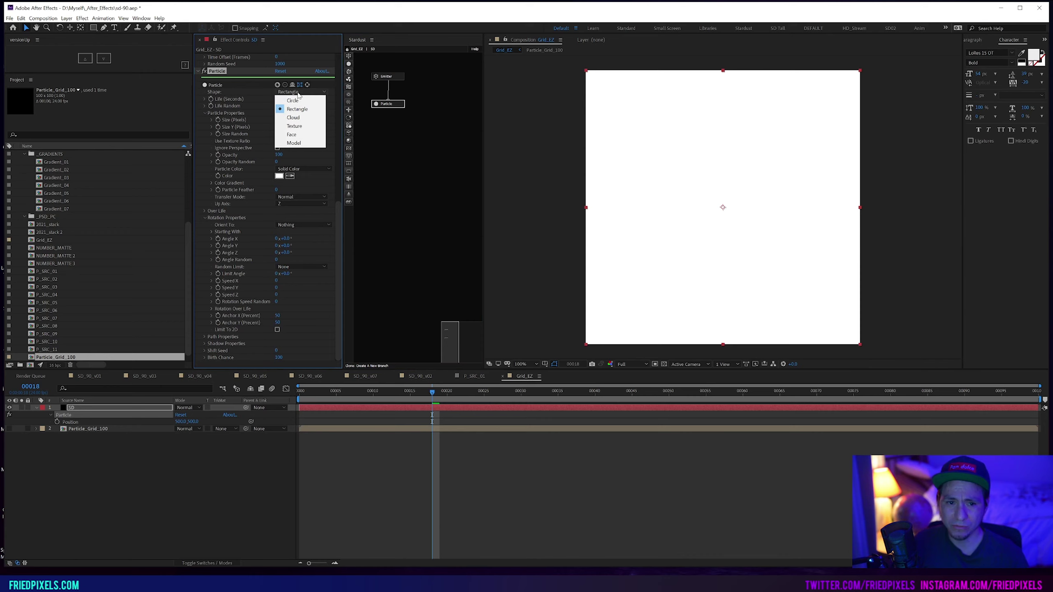
{"action": "left_click", "coordinate": [295, 126]}
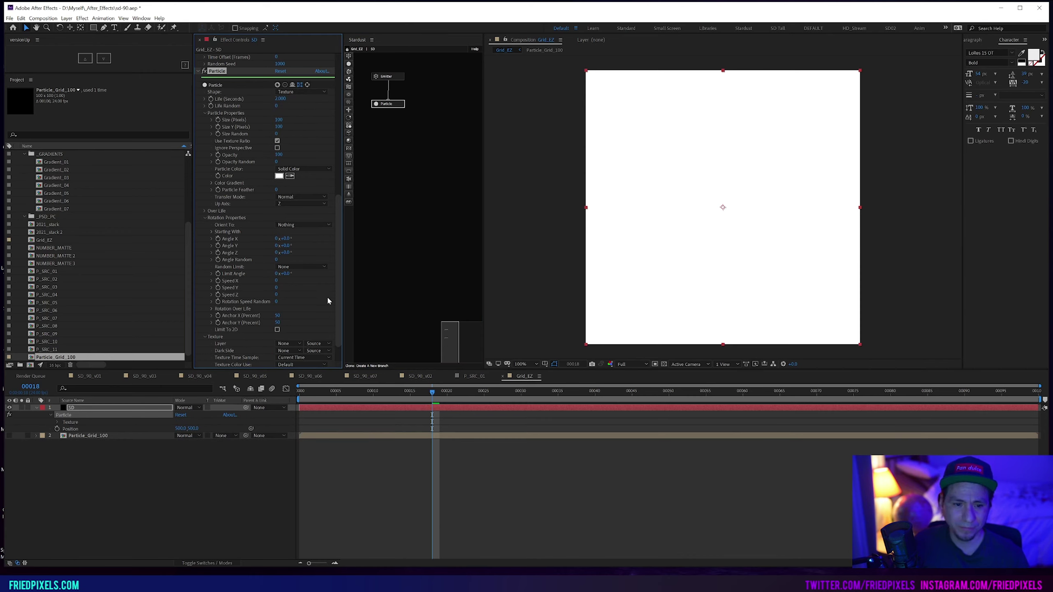
- Use the Particle_Grid_100 layer as the particle texture
{"action": "scroll", "coordinate": [315, 299], "scroll_direction": "down", "scroll_amount": 2}
{"action": "left_click", "coordinate": [289, 315]}
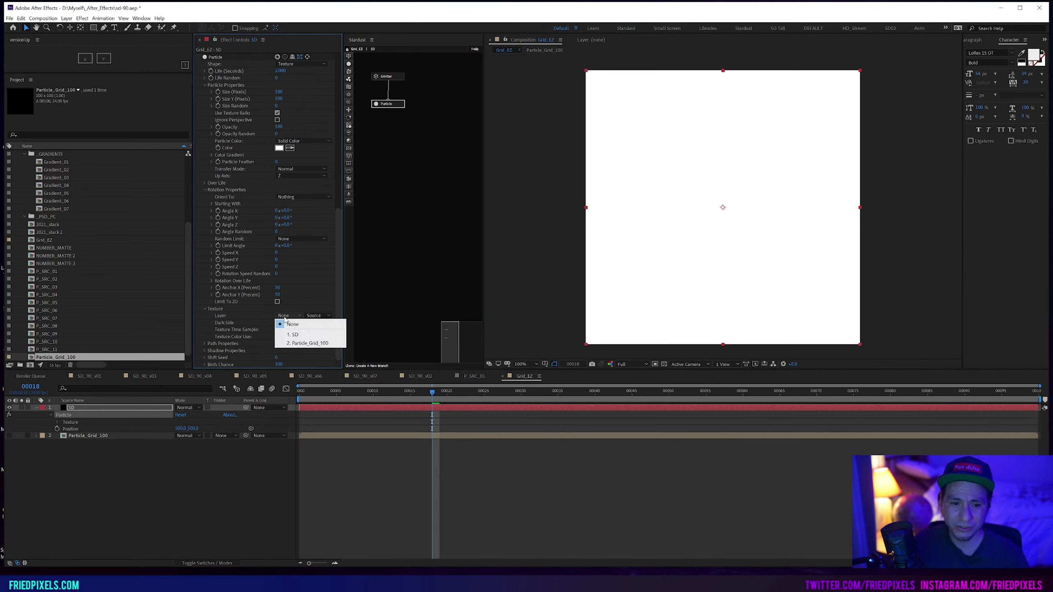
{"action": "left_click", "coordinate": [300, 343]}
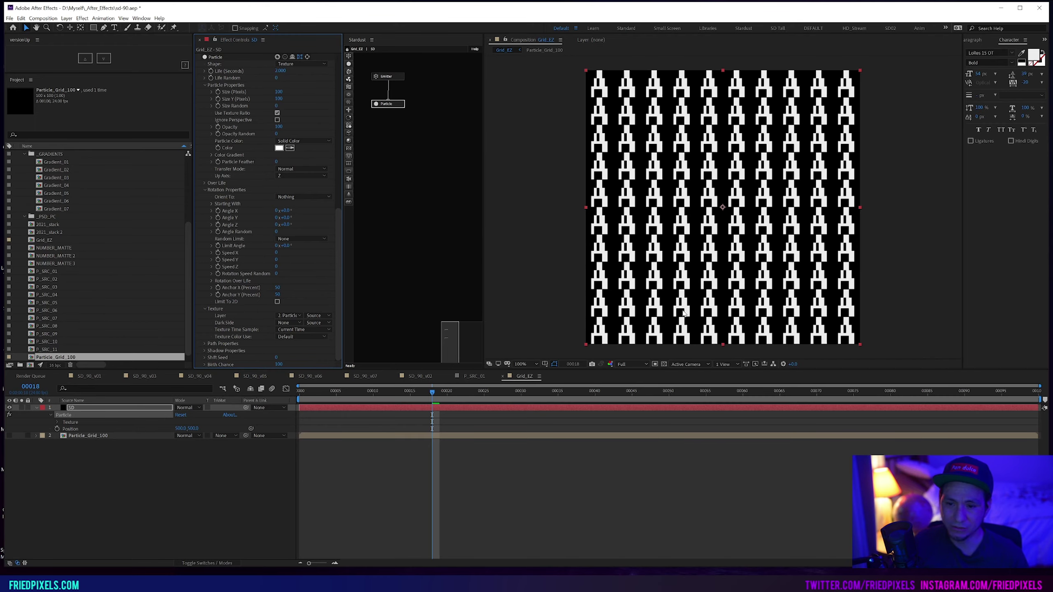
- Examine the edges between the textured tiles up close in the composition view
{"action": "key", "text": "period"}
{"action": "key", "text": "period"}
{"action": "key", "text": "period"}
{"action": "key", "text": "period"}
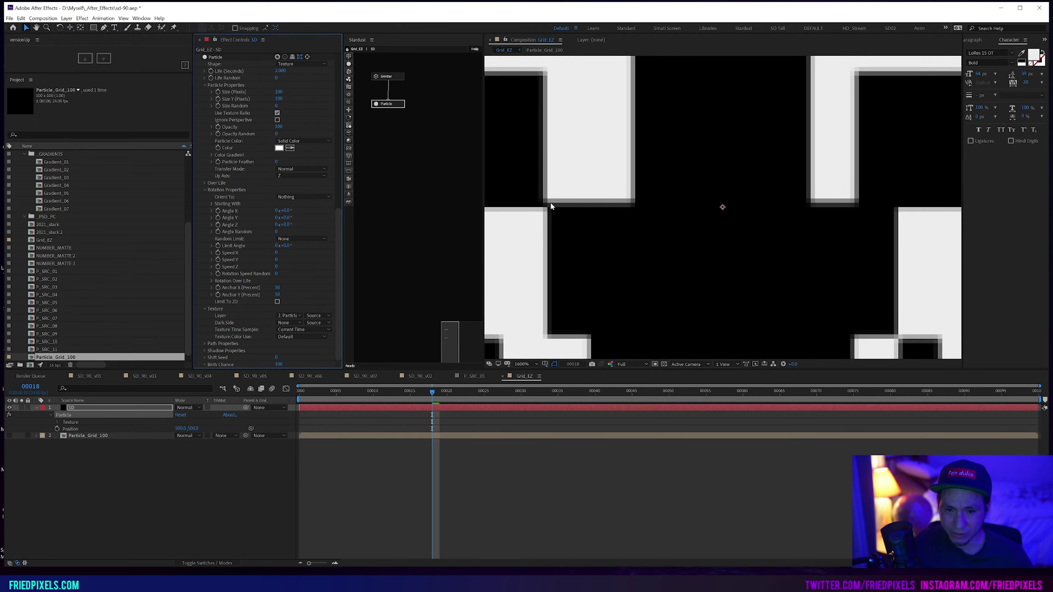
{"action": "key", "text": "slash"}
{"action": "key", "text": "comma"}
{"action": "key", "text": "period"}
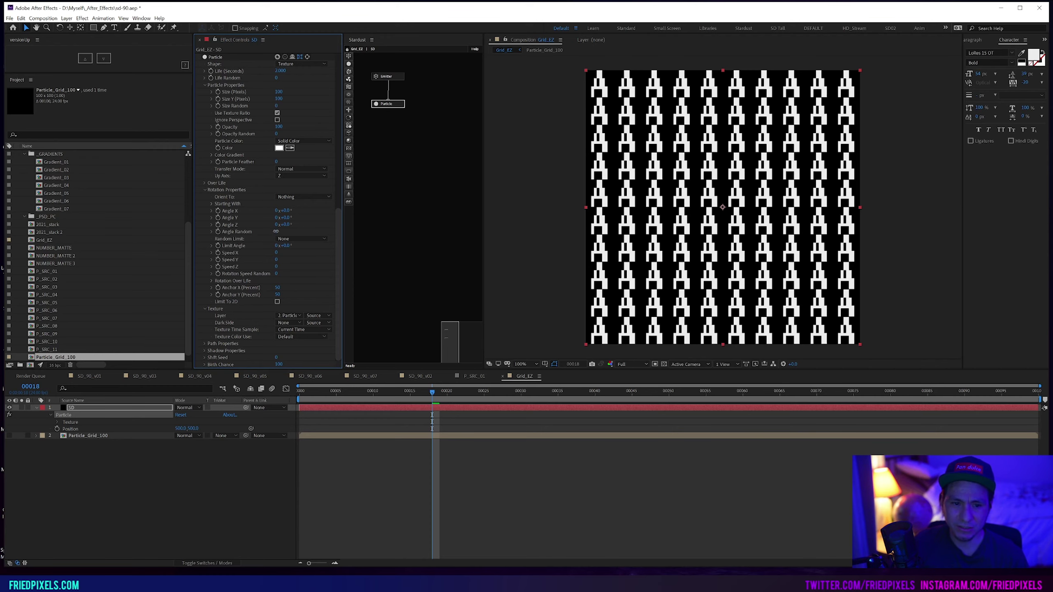
- Set the particles' Angle Random to 100 and limit their rotation to 2D
{"action": "left_click_drag", "start_coordinate": [276, 231], "coordinate": [677, 212]}
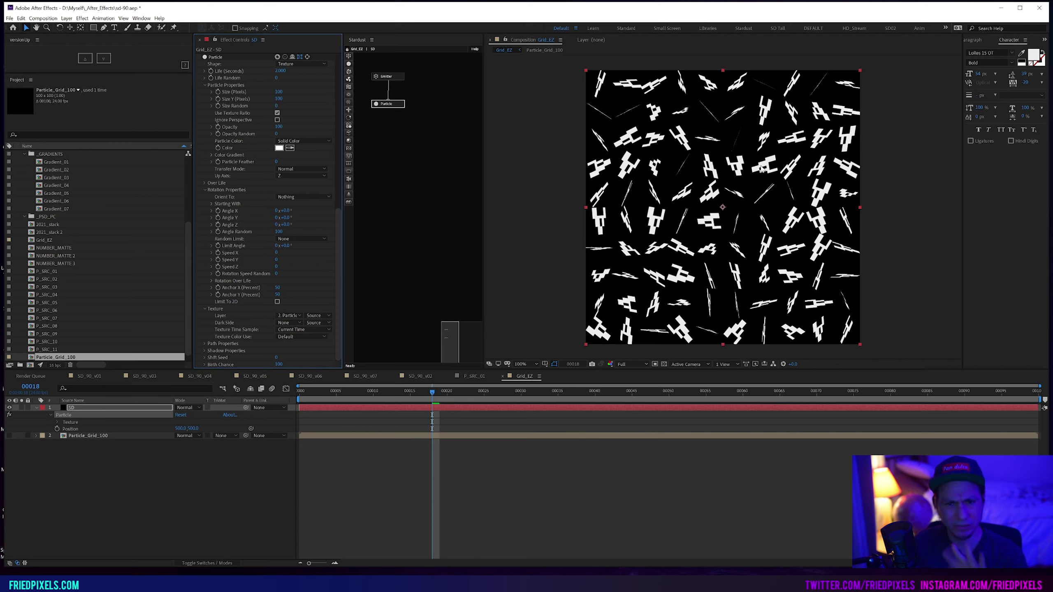
{"action": "left_click", "coordinate": [277, 302]}
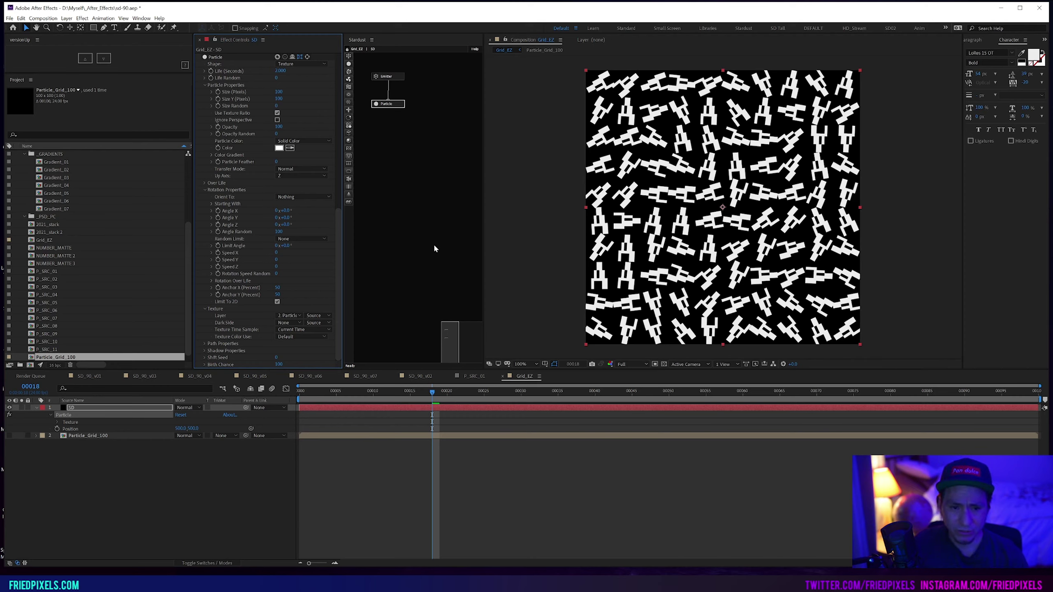
- Set the particles' rotation Limit Angle to 90° and apply the Random Limit to the Z axis
{"action": "left_click", "coordinate": [286, 246]}
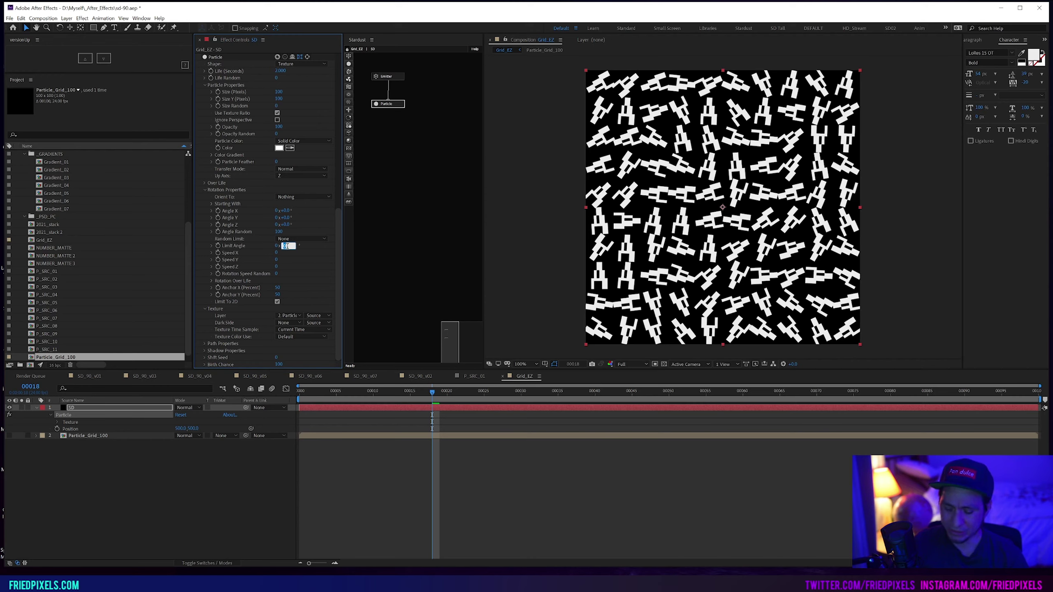
{"action": "type", "text": "90"}
{"action": "key", "text": "Return"}
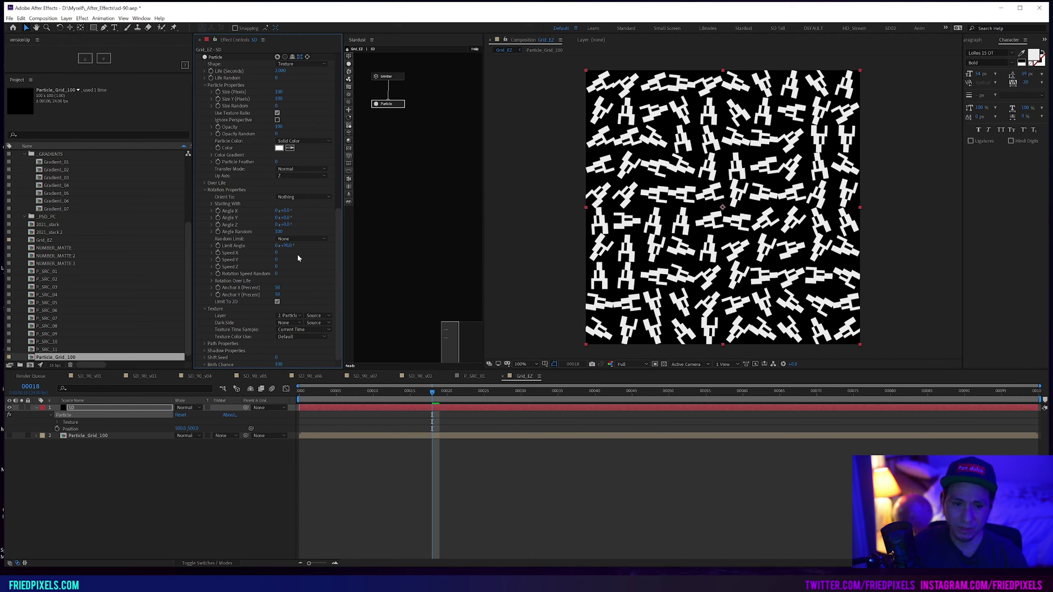
{"action": "left_click", "coordinate": [300, 238]}
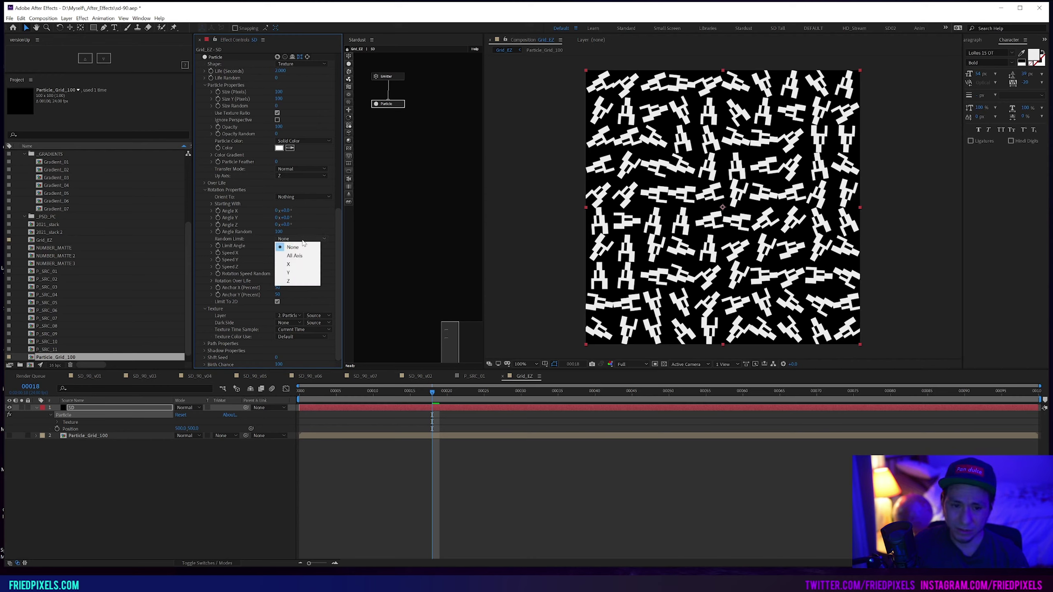
{"action": "left_click", "coordinate": [305, 281]}
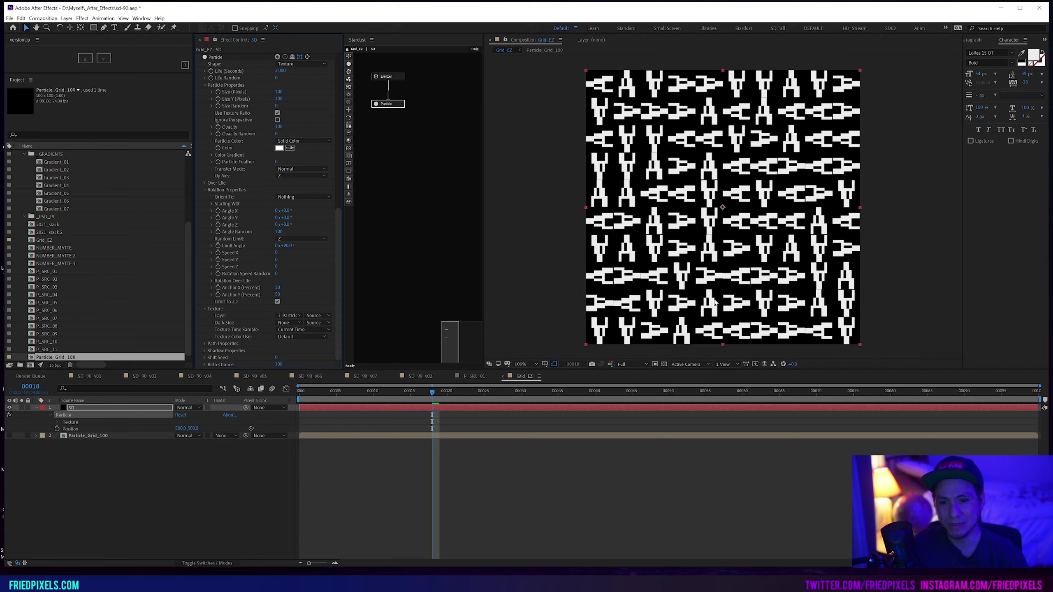
- Open the Particle_Grid_100 composition, hide the letter A, and show and select the black solid
{"action": "double_click", "coordinate": [127, 436]}
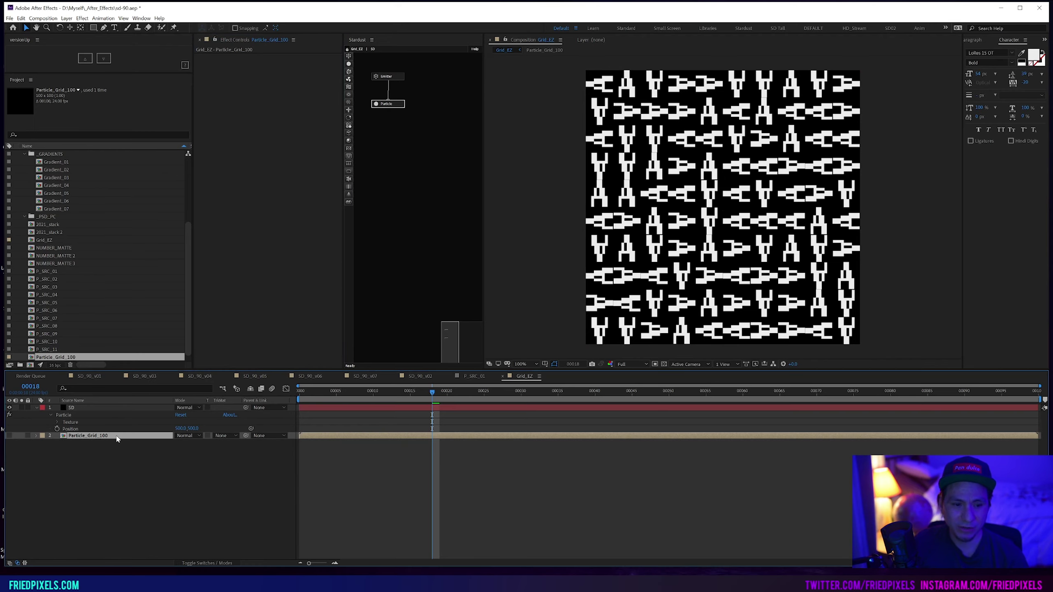
{"action": "left_click", "coordinate": [9, 415]}
{"action": "left_click", "coordinate": [9, 407]}
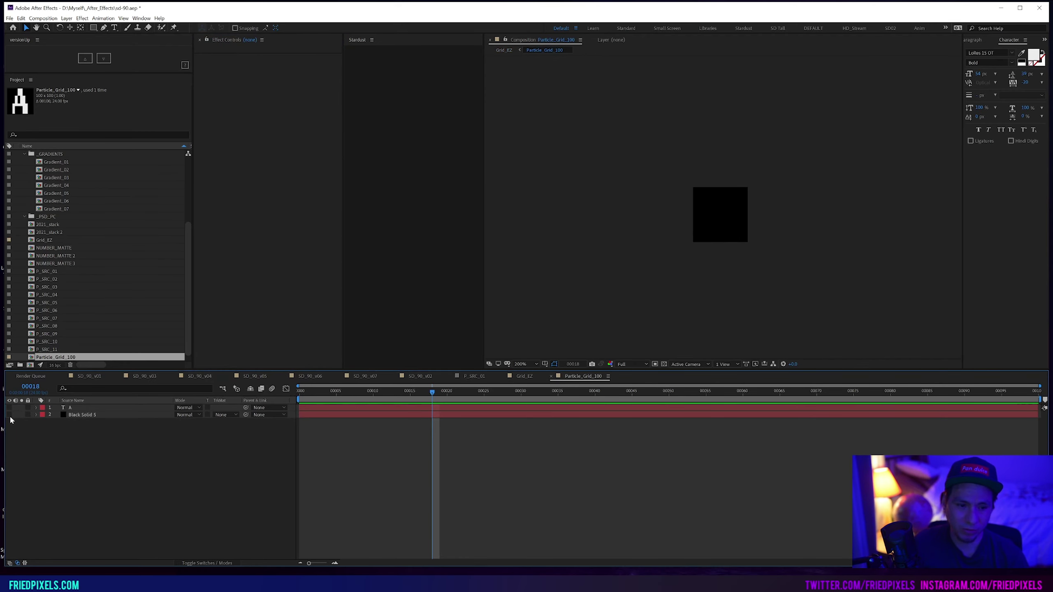
{"action": "left_click", "coordinate": [68, 414]}
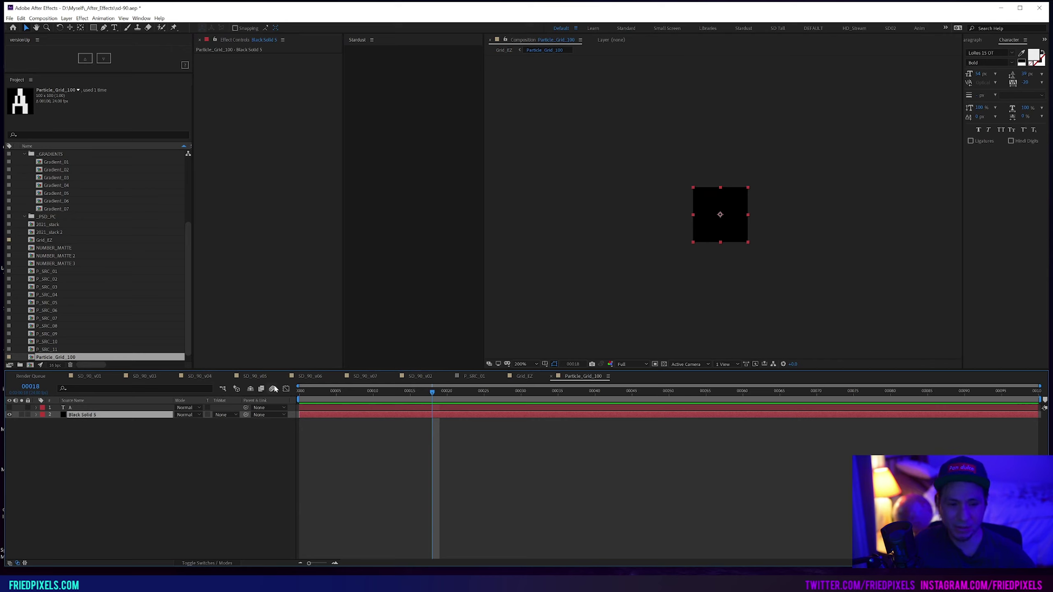
- Add a white (ffffff) solid above the black solid in the Particle_Grid_100 composition
{"action": "key", "text": "ctrl+y"}
{"action": "left_click", "coordinate": [444, 227]}
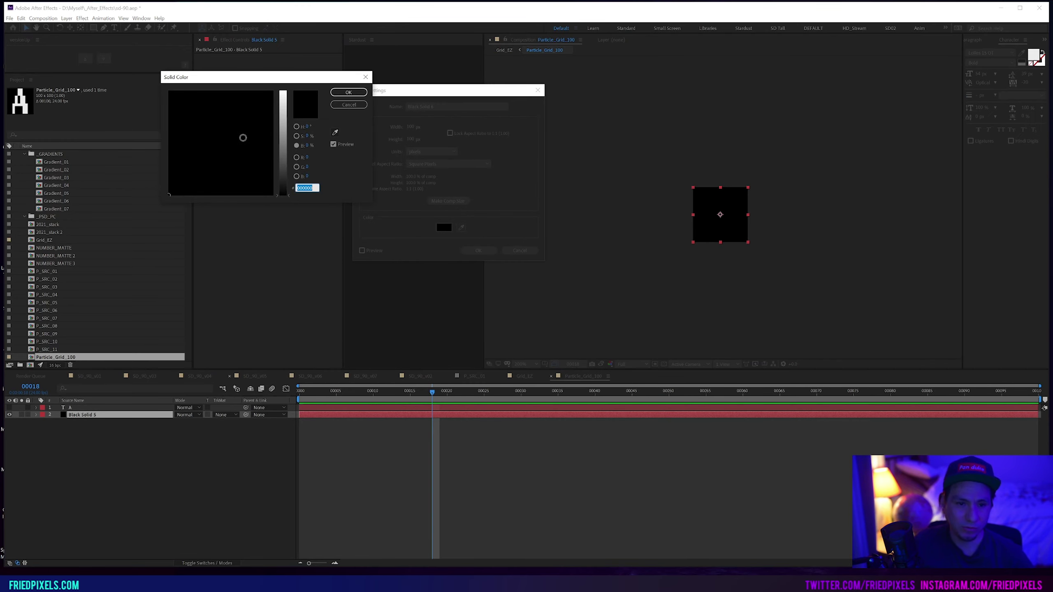
{"action": "type", "text": "ffffff"}
{"action": "key", "text": "Return"}
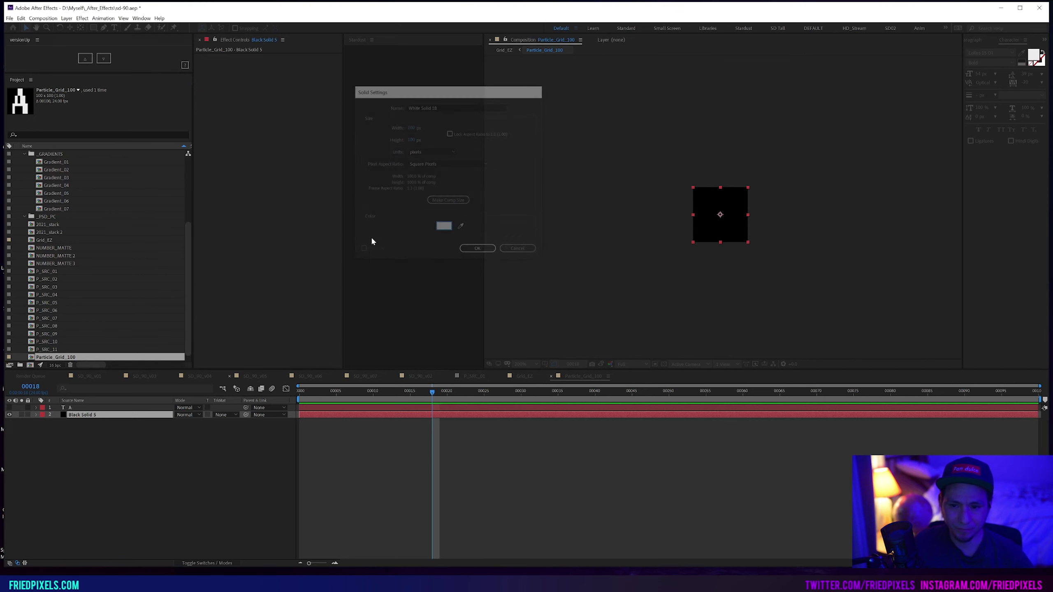
{"action": "key", "text": "Return"}
{"action": "key", "text": "period"}
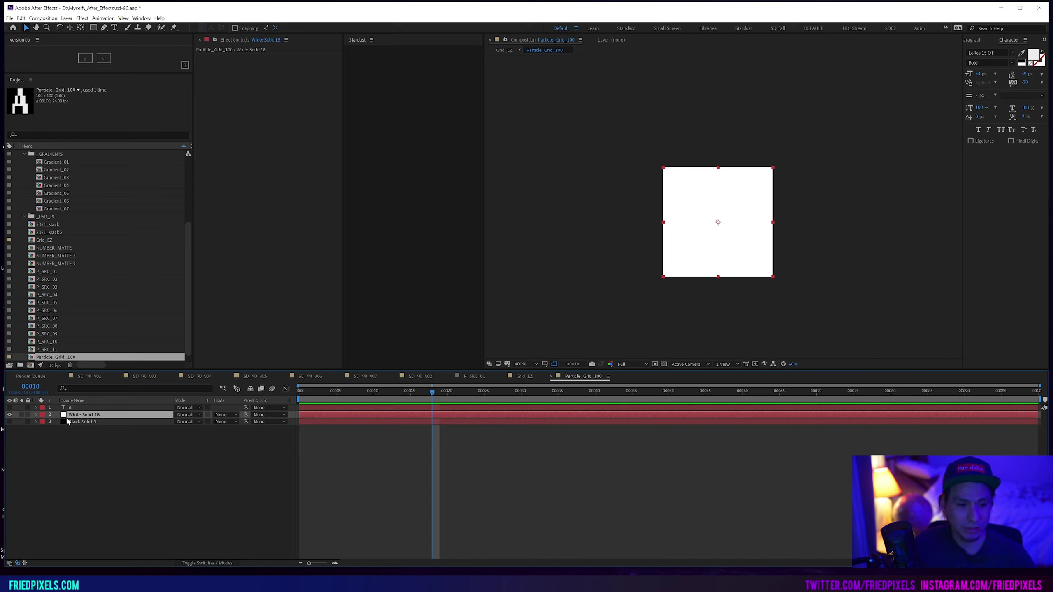
- Add a second white solid with a height of 50 px and hide the full-size white solid
{"action": "key", "text": "ctrl+y"}
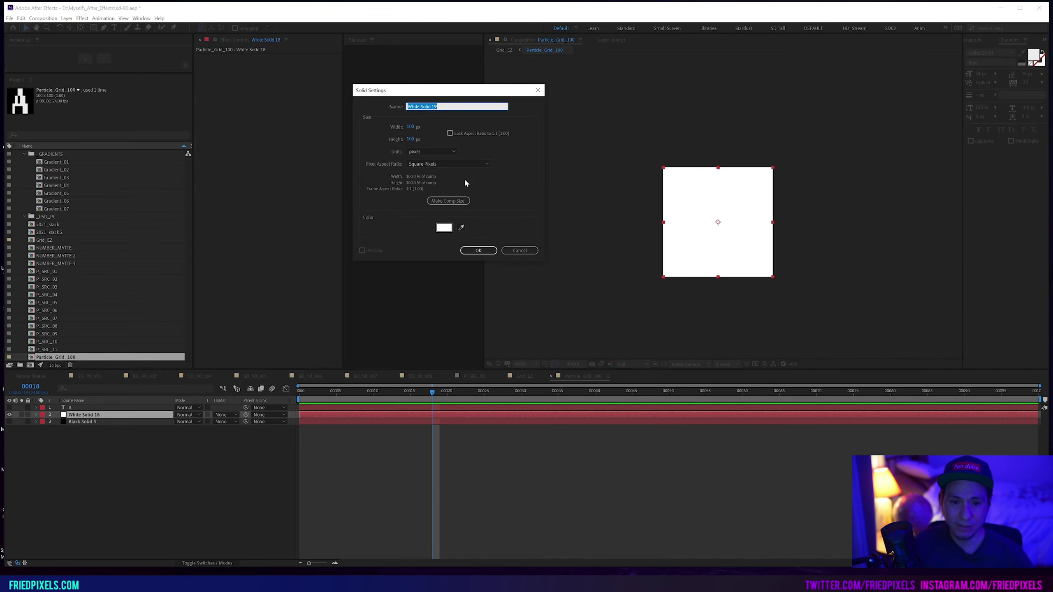
{"action": "left_click", "coordinate": [410, 139]}
{"action": "type", "text": "50"}
{"action": "key", "text": "Return"}
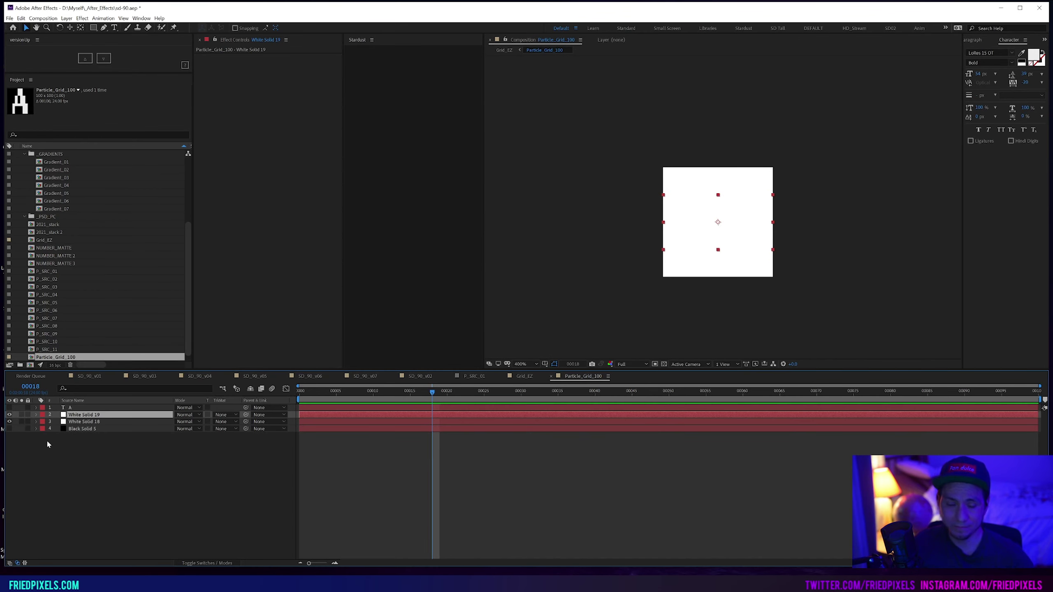
{"action": "left_click", "coordinate": [9, 422]}
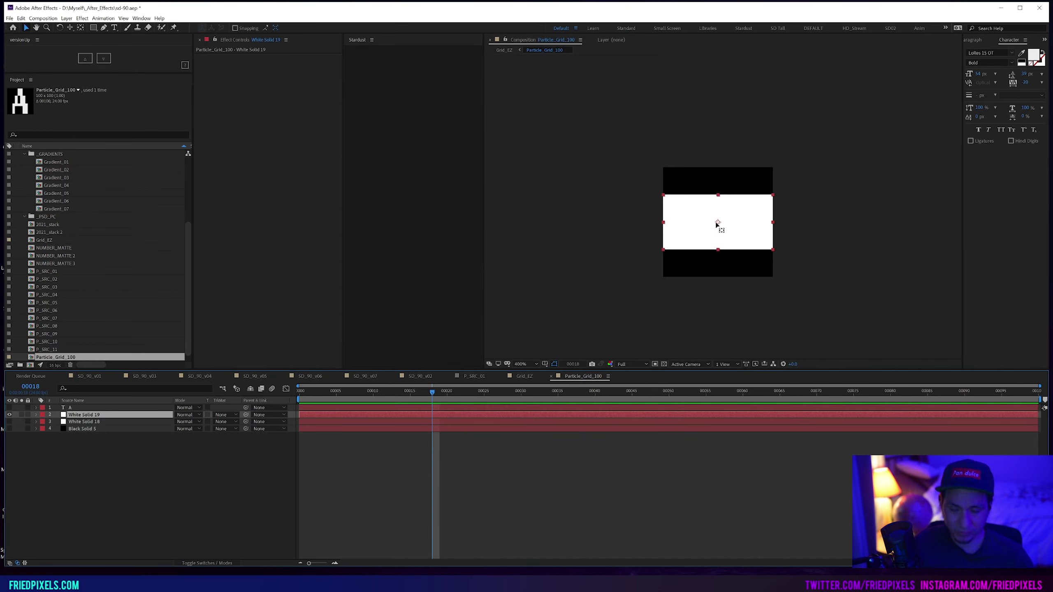
- Try to position the half-height white solid over the composition's upper half, and delete that solid
{"action": "left_click_drag", "start_coordinate": [719, 223], "coordinate": [717, 168]}
{"action": "key", "text": "v"}
{"action": "key", "text": "y"}
{"action": "key", "text": "v"}
{"action": "left_click", "coordinate": [141, 18]}
{"action": "mouse_move", "coordinate": [123, 18]}
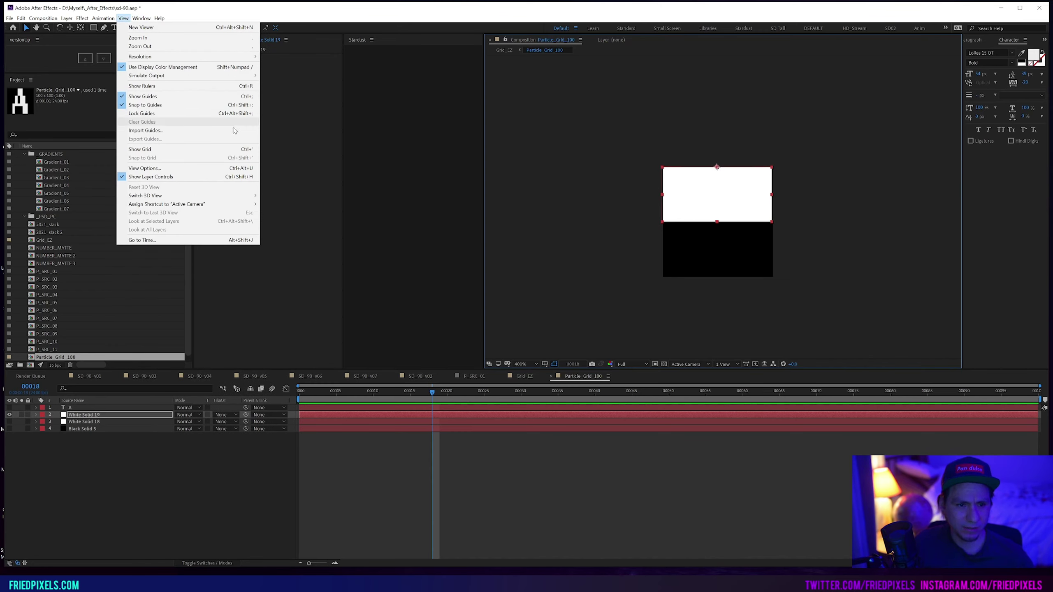
{"action": "left_click", "coordinate": [579, 144]}
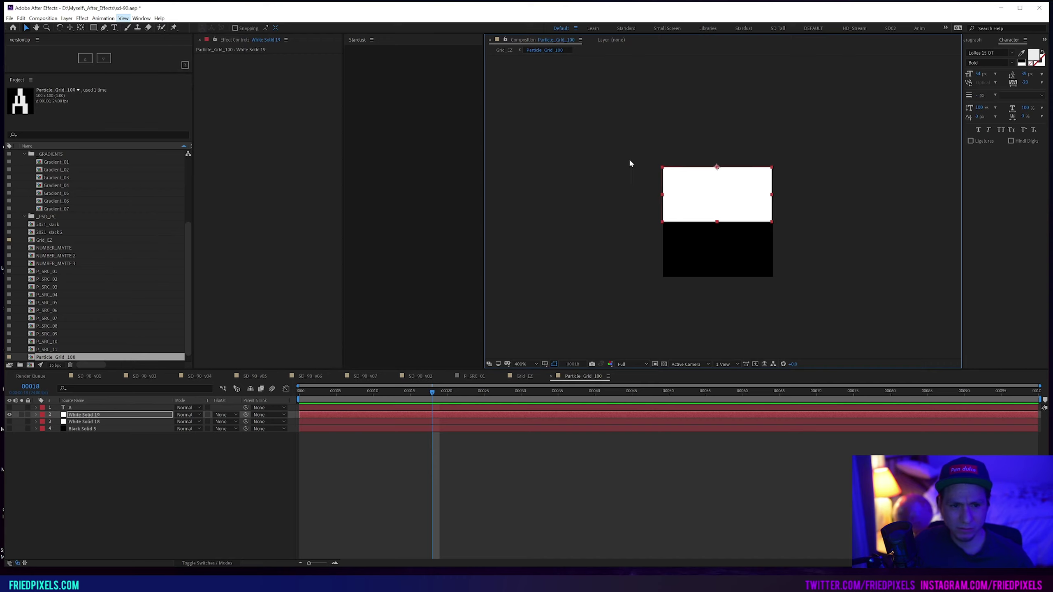
{"action": "left_click_drag", "start_coordinate": [717, 179], "coordinate": [711, 249]}
{"action": "left_click_drag", "start_coordinate": [711, 207], "coordinate": [718, 179]}
{"action": "left_click_drag", "start_coordinate": [714, 230], "coordinate": [487, 310]}
{"action": "key", "text": "Delete"}
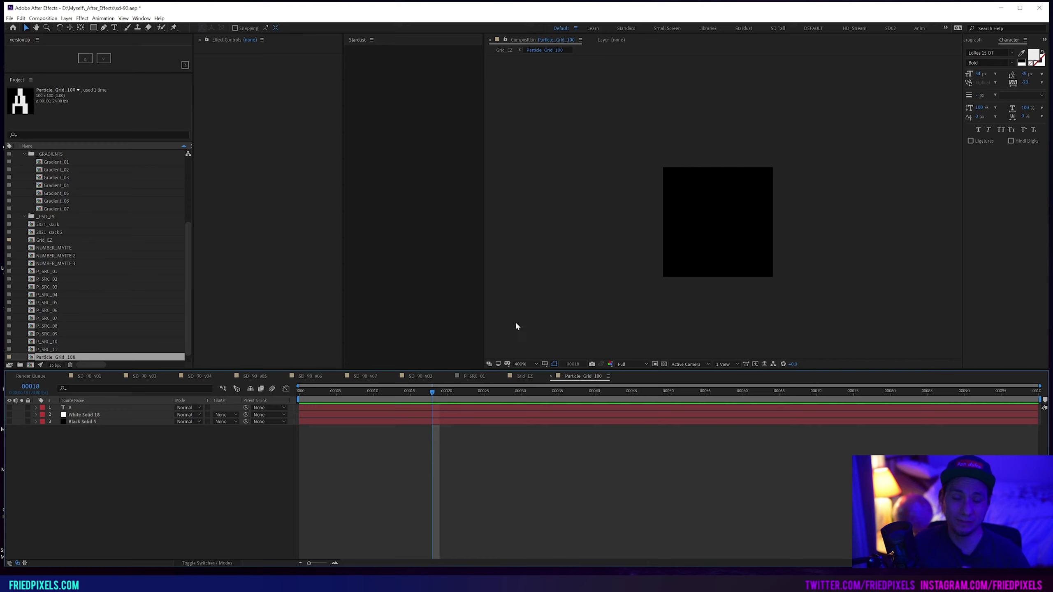
- Add a new 100 × 50 px white solid and align it to the composition's top edge
{"action": "key", "text": "ctrl+y"}
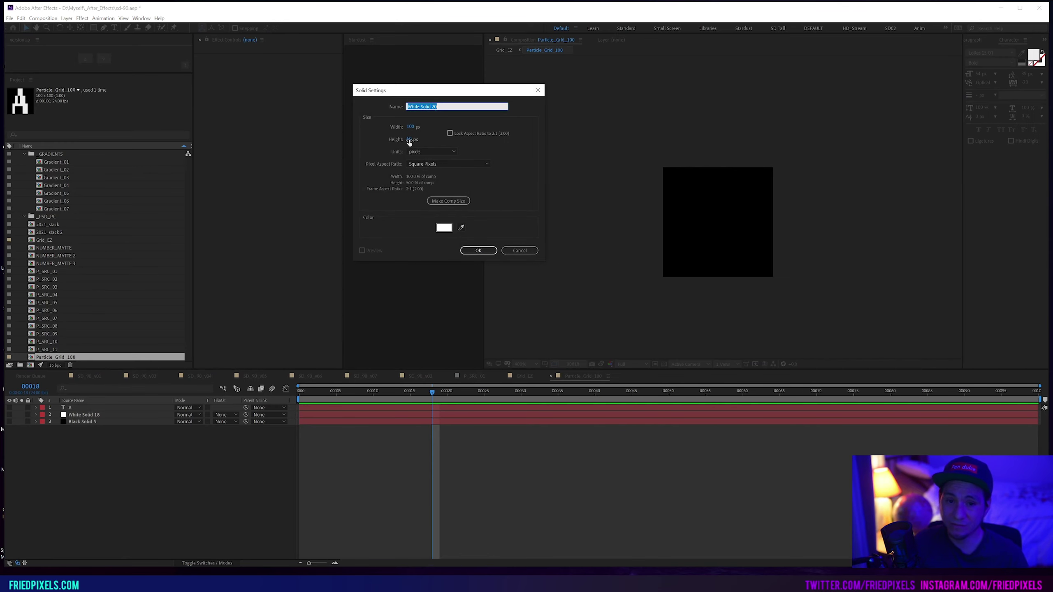
{"action": "left_click", "coordinate": [479, 251]}
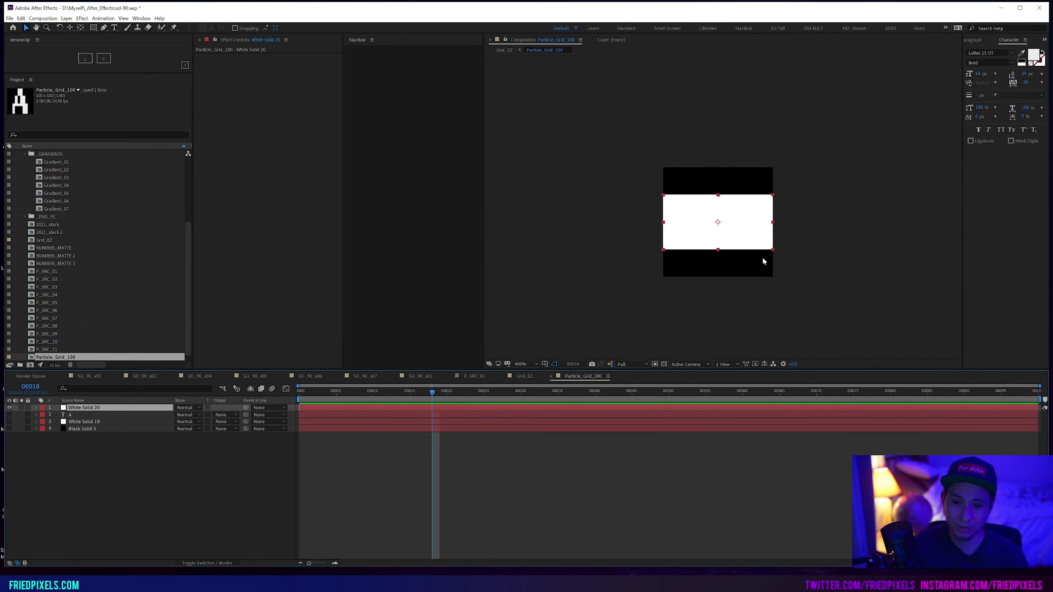
{"action": "left_click_drag", "start_coordinate": [739, 235], "coordinate": [731, 210]}
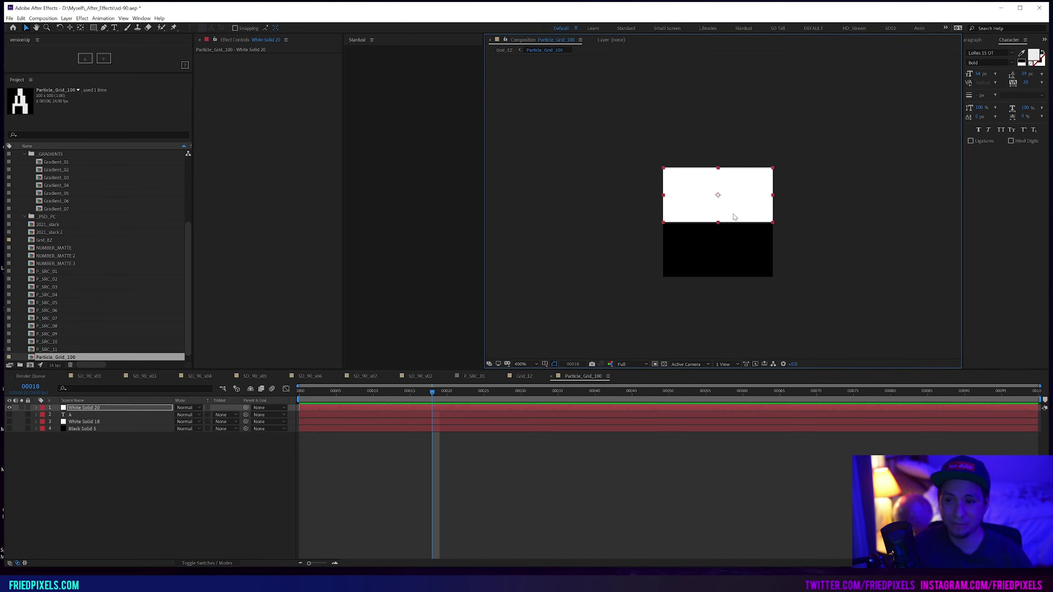
{"action": "left_click", "coordinate": [138, 19]}
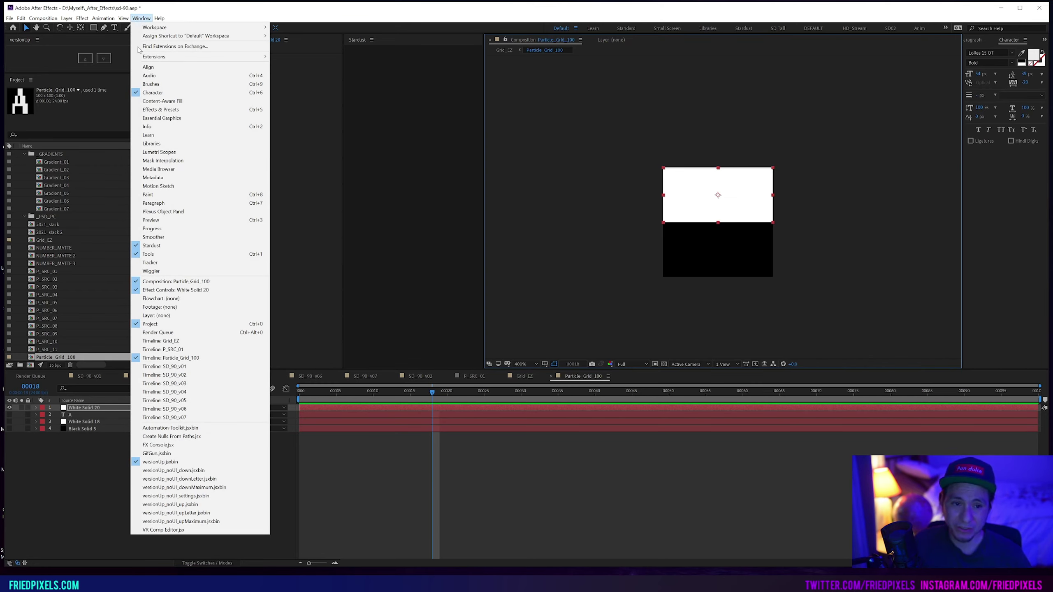
{"action": "left_click", "coordinate": [148, 67]}
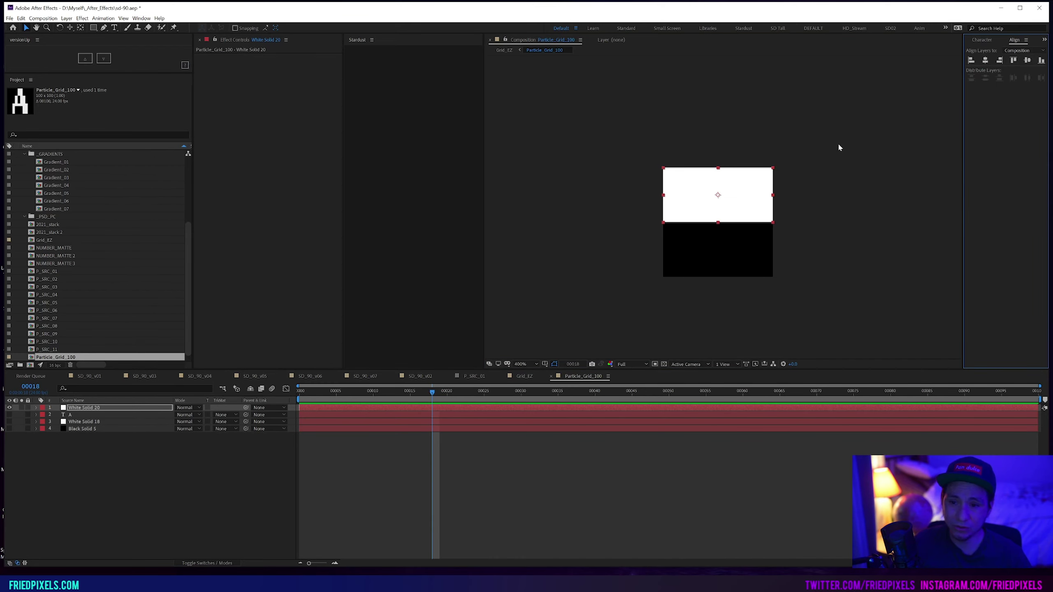
{"action": "left_click", "coordinate": [1013, 61]}
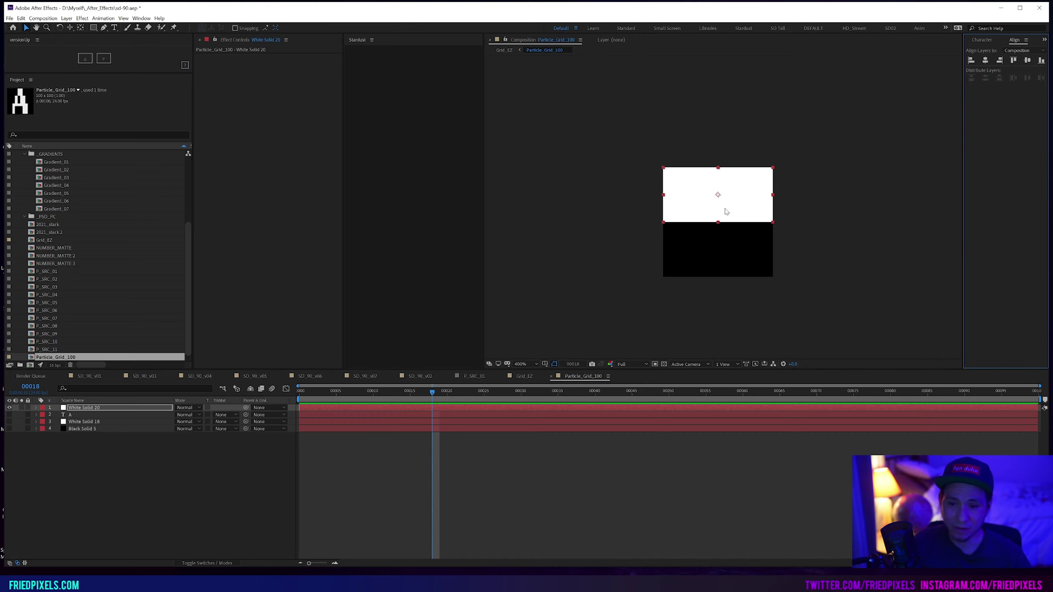
- Check the tile pattern in the Grid_EZ composition and return to Particle_Grid_100
{"action": "left_click", "coordinate": [223, 388]}
{"action": "left_click", "coordinate": [197, 393]}
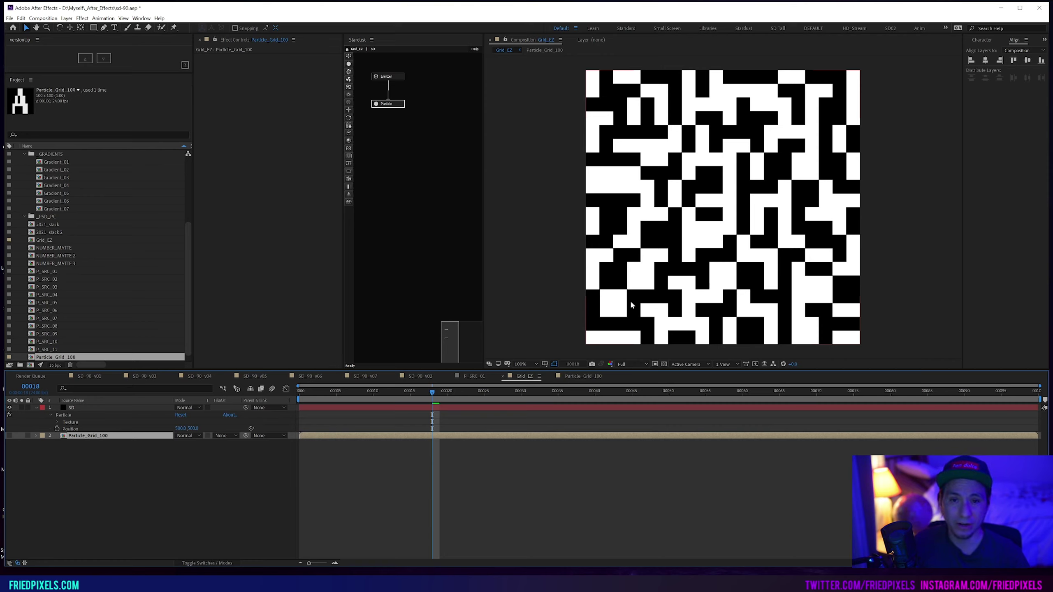
{"action": "left_click", "coordinate": [580, 377]}
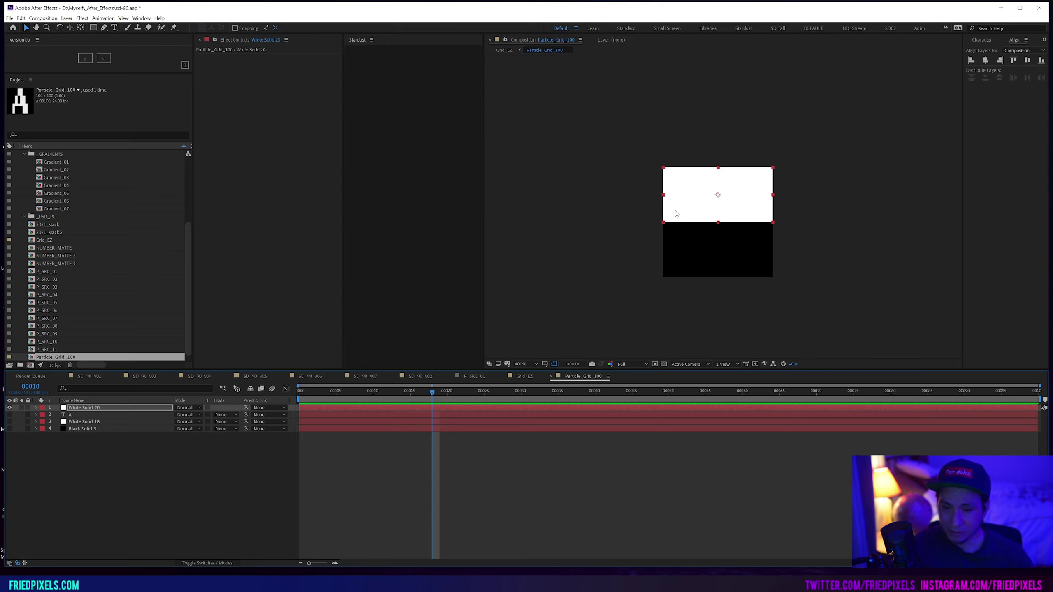
- Duplicate the half-height white solid and align the copy to the composition's bottom edge
{"action": "left_click", "coordinate": [92, 409]}
{"action": "key", "text": "ctrl+d"}
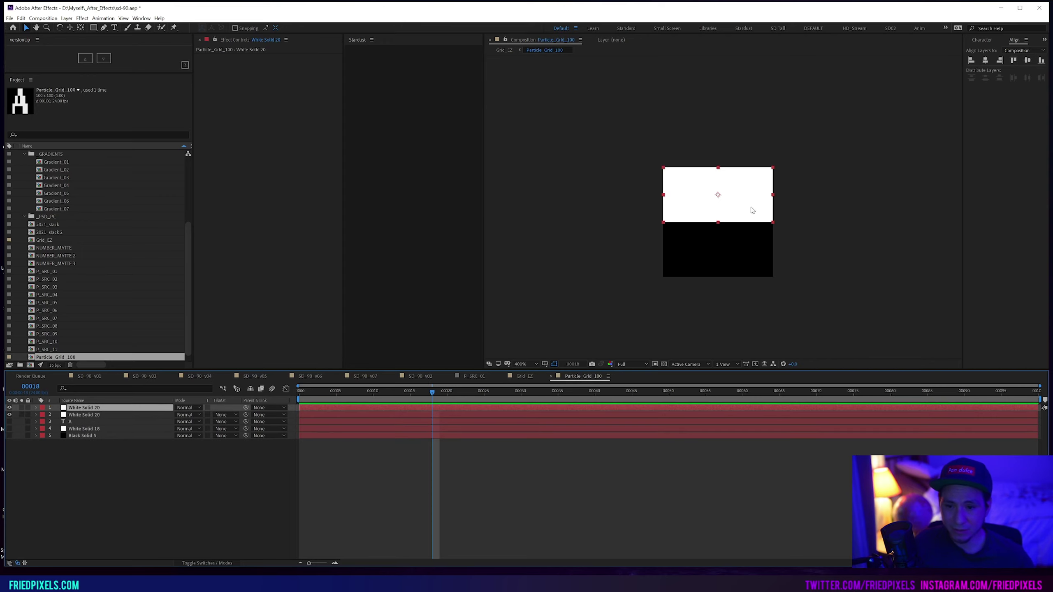
{"action": "left_click", "coordinate": [1040, 61]}
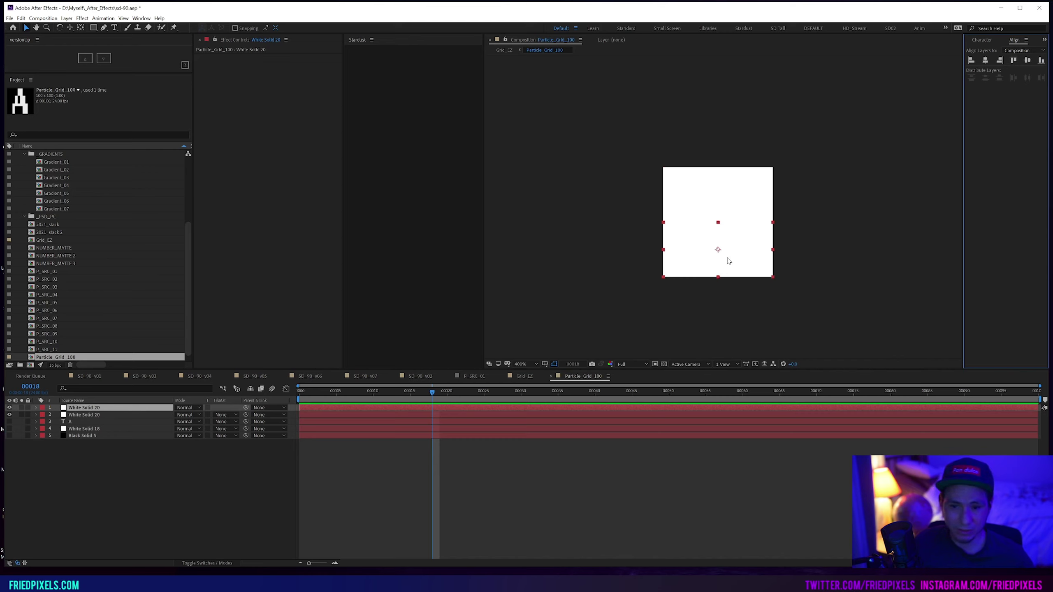
- Set the lower white solid's width to 50 px as a new solid, and select the wide solid above it
{"action": "key", "text": "ctrl+shift+y"}
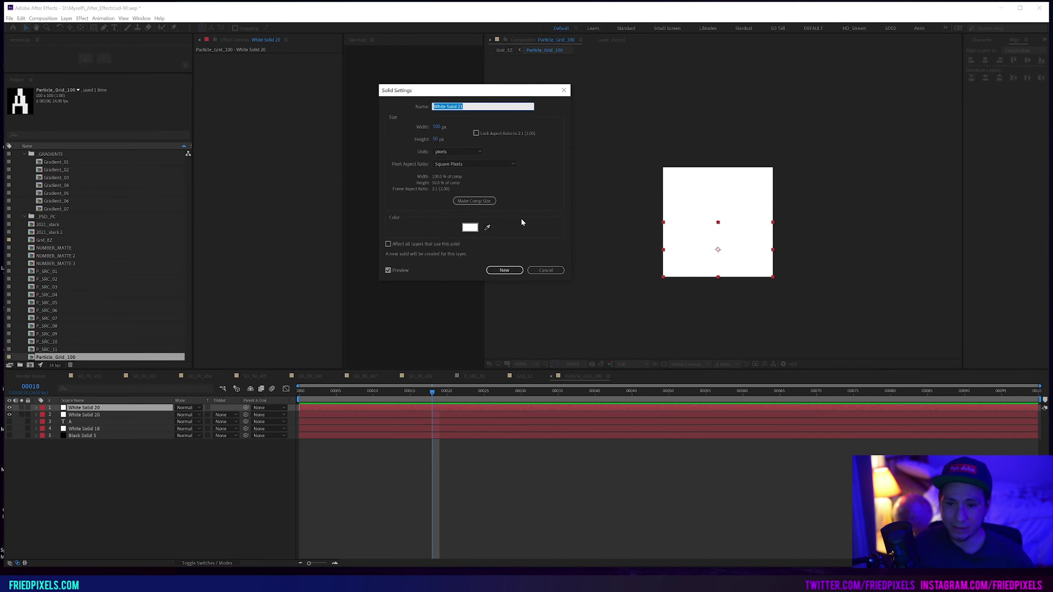
{"action": "left_click", "coordinate": [437, 127]}
{"action": "type", "text": "50"}
{"action": "key", "text": "Return"}
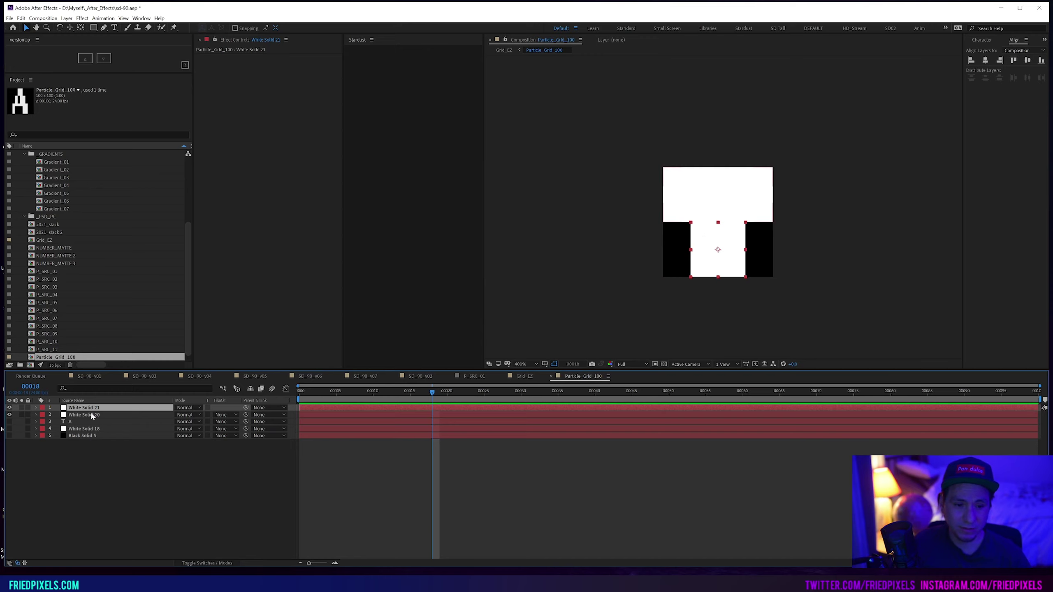
{"action": "left_click", "coordinate": [691, 205]}
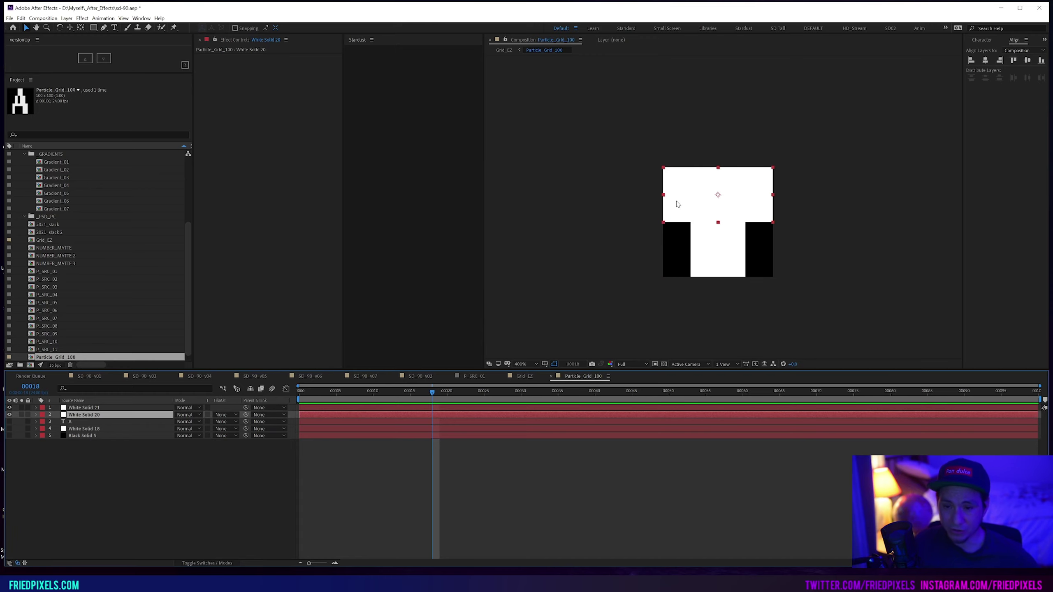
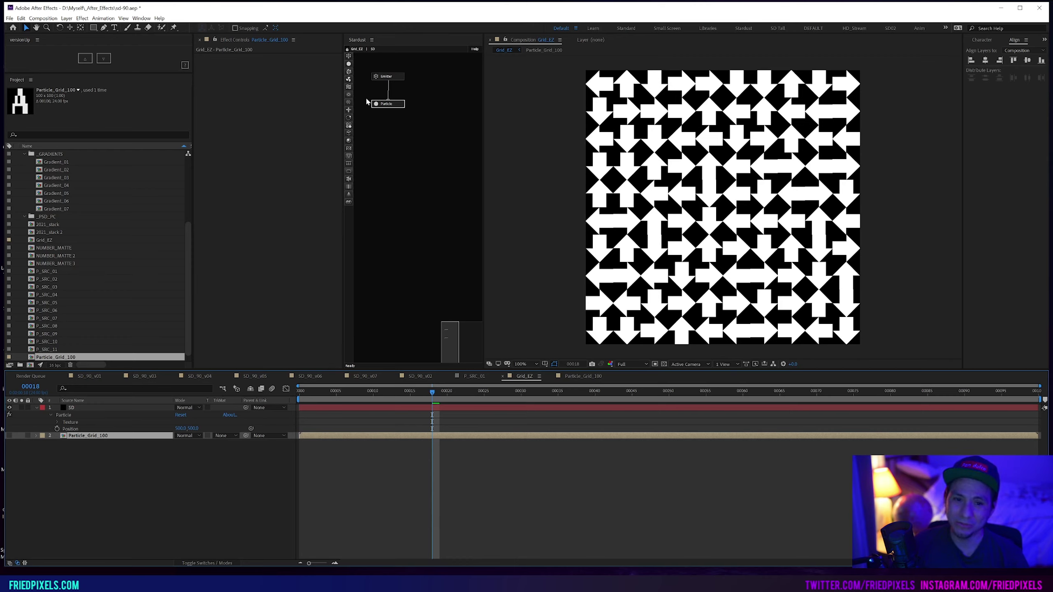
- Add a Field node to the Stardust graph and place it below the Particle node
{"action": "left_click_drag", "start_coordinate": [349, 102], "coordinate": [374, 121]}
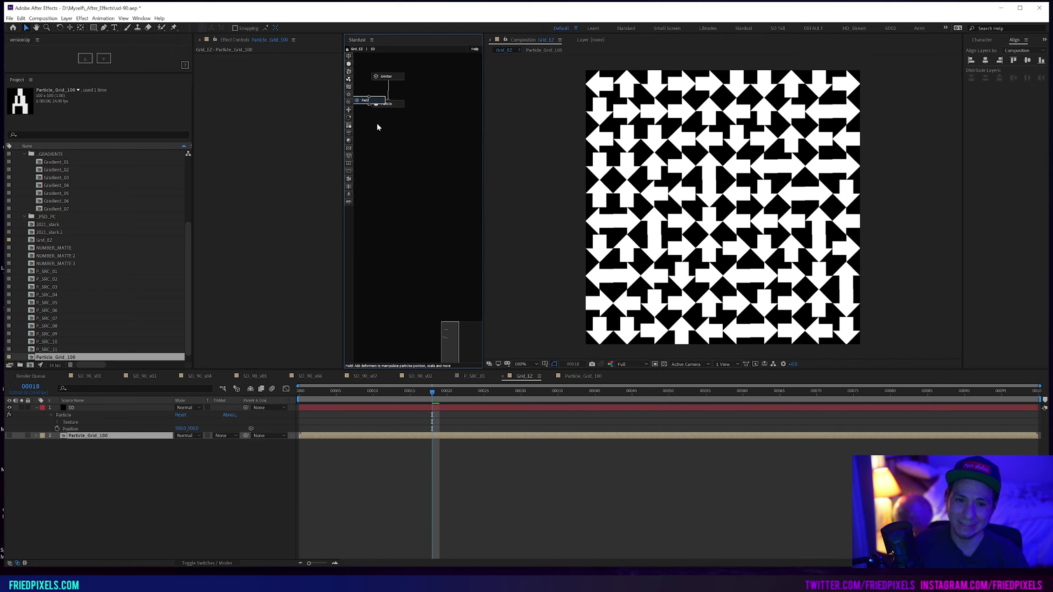
{"action": "left_click_drag", "start_coordinate": [389, 198], "coordinate": [390, 199]}
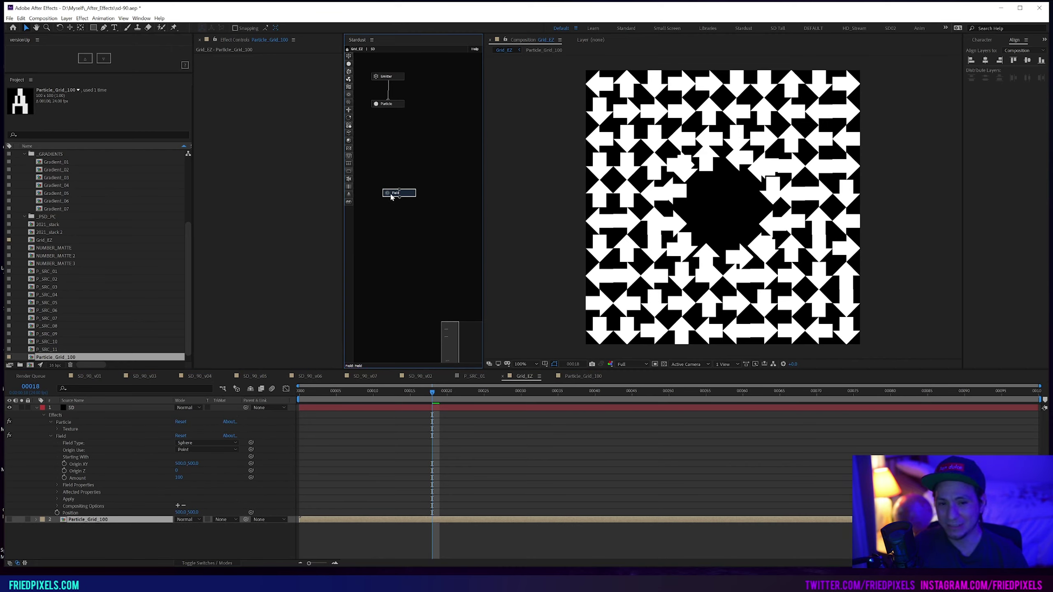
{"action": "left_click_drag", "start_coordinate": [398, 192], "coordinate": [397, 160]}
- Set the field's Field Type to Maps and its map Type to Layer
{"action": "scroll", "coordinate": [270, 274], "scroll_direction": "down", "scroll_amount": 5}
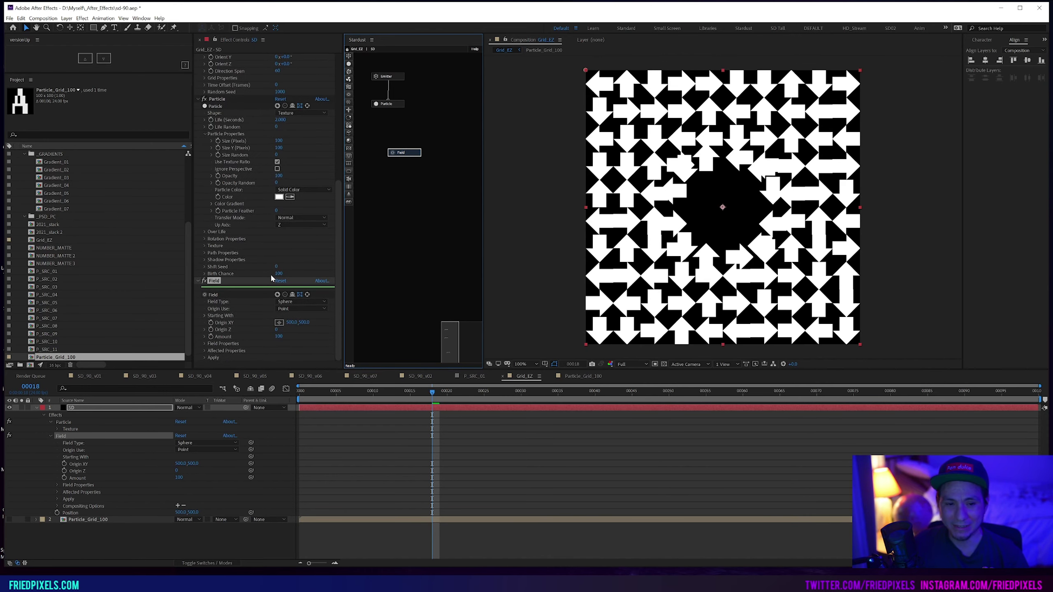
{"action": "left_click", "coordinate": [288, 302]}
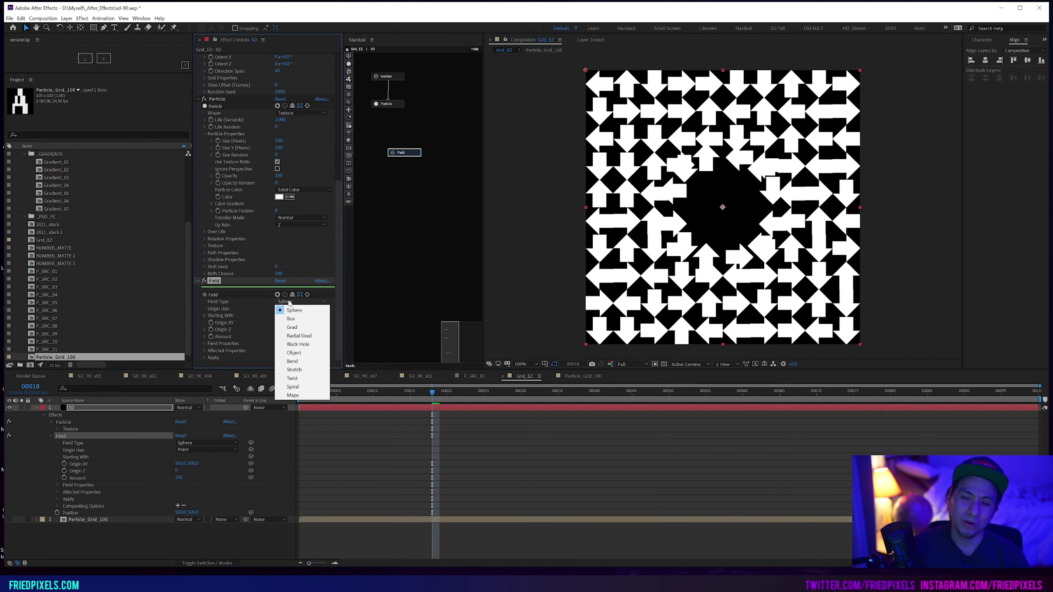
{"action": "left_click", "coordinate": [293, 395]}
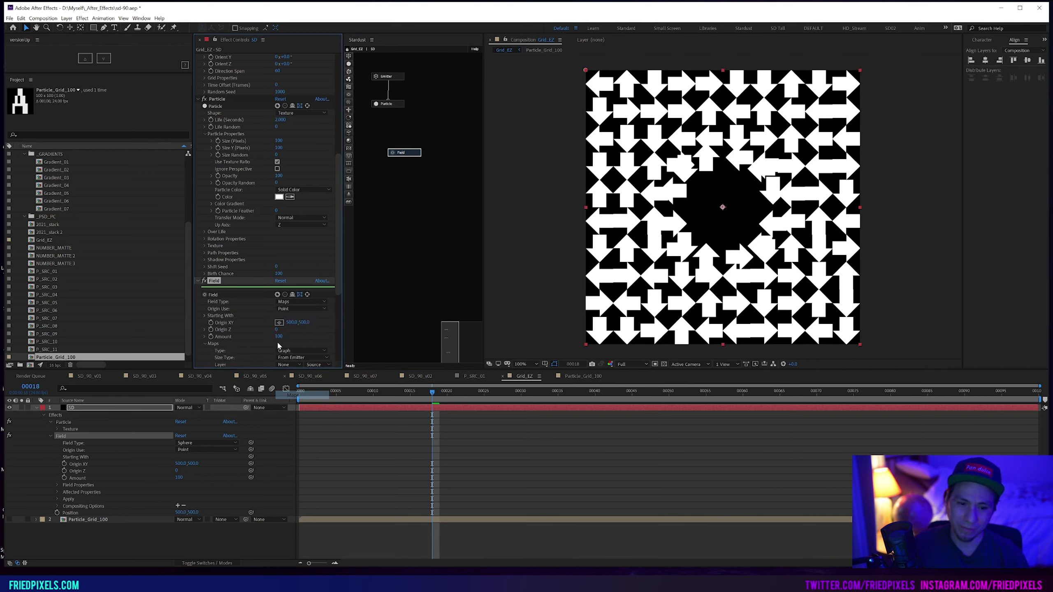
{"action": "scroll", "coordinate": [314, 321], "scroll_direction": "down", "scroll_amount": 3}
{"action": "left_click", "coordinate": [299, 206]}
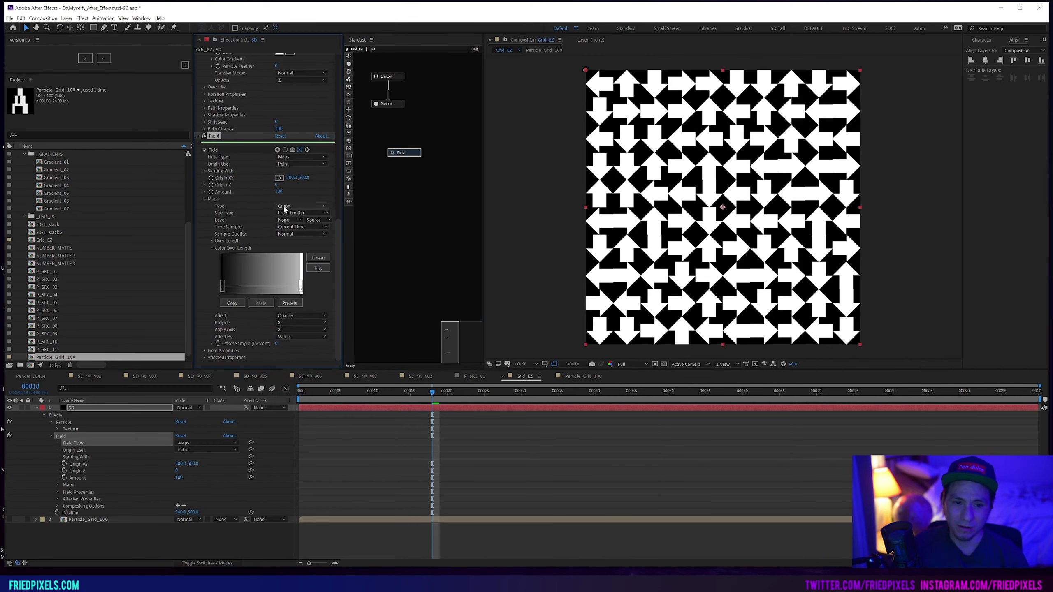
{"action": "left_click", "coordinate": [300, 231]}
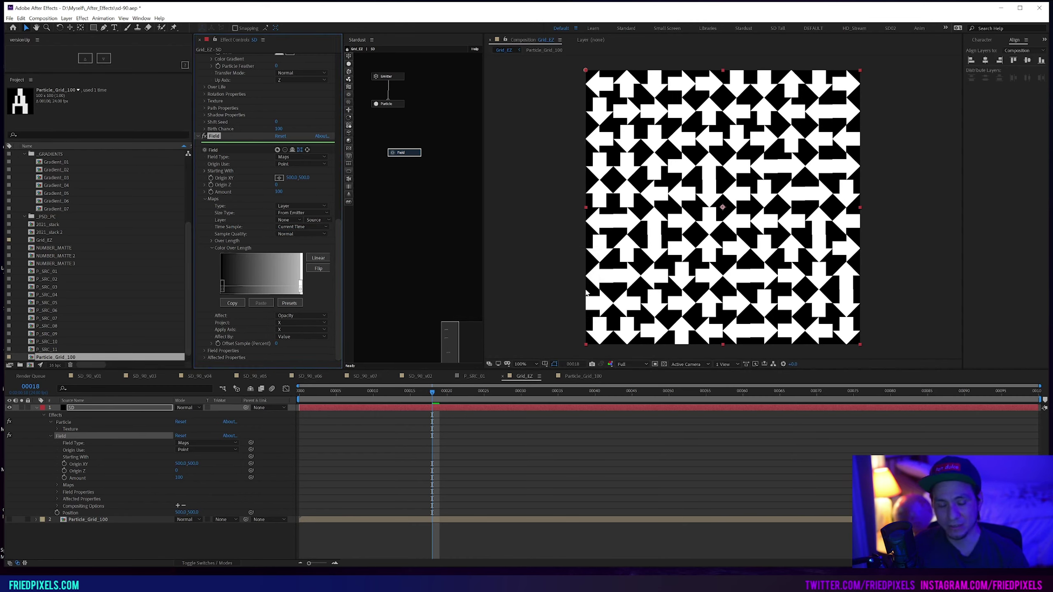
- Collapse the SD layer's properties and create a 1000 by 1000 px white solid named Field_Map
{"action": "left_click", "coordinate": [36, 408]}
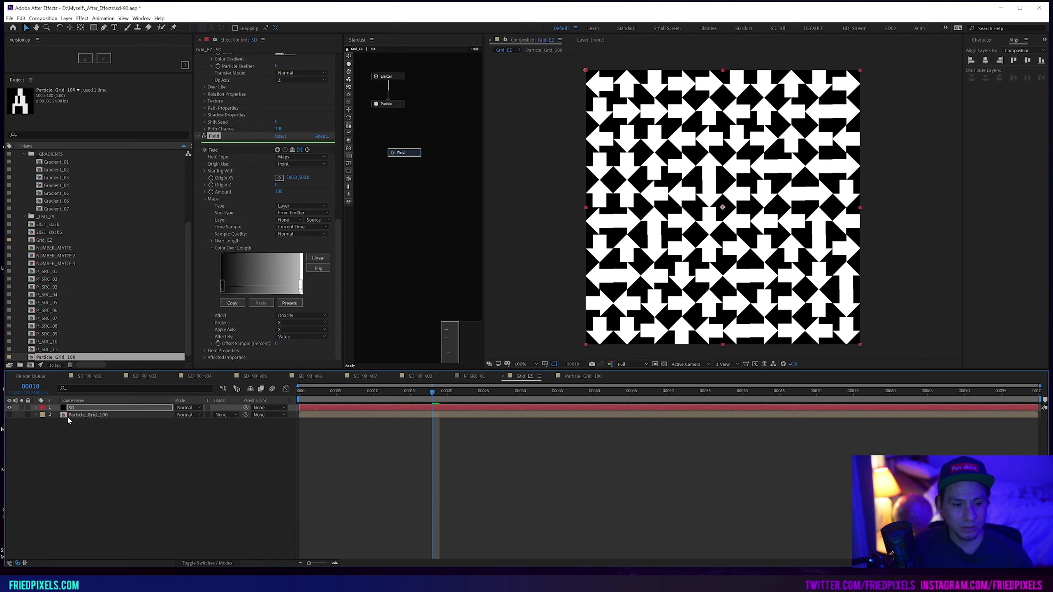
{"action": "key", "text": "ctrl+y"}
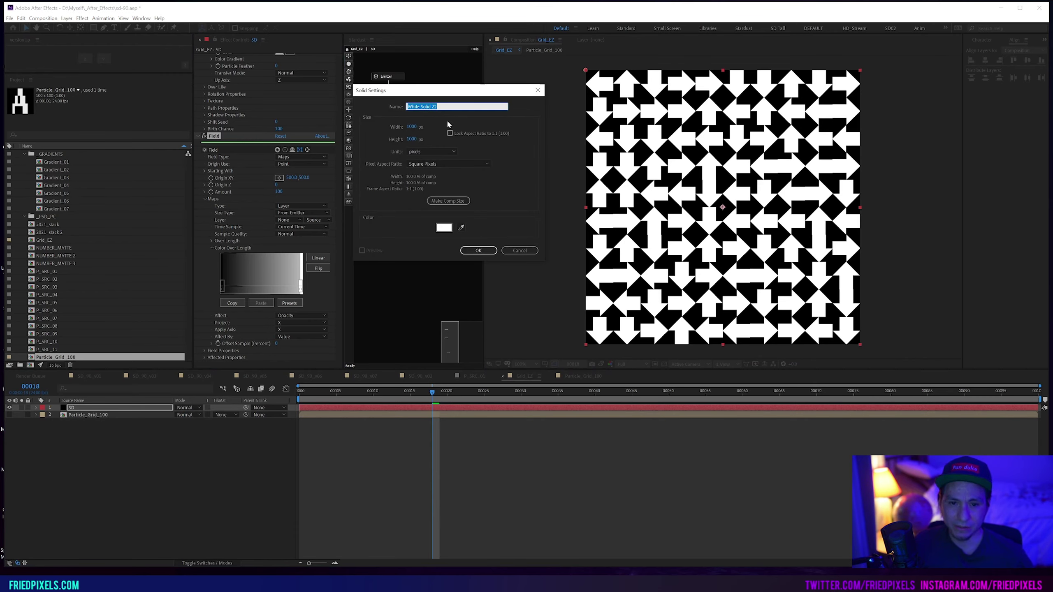
{"action": "key", "text": "Escape"}
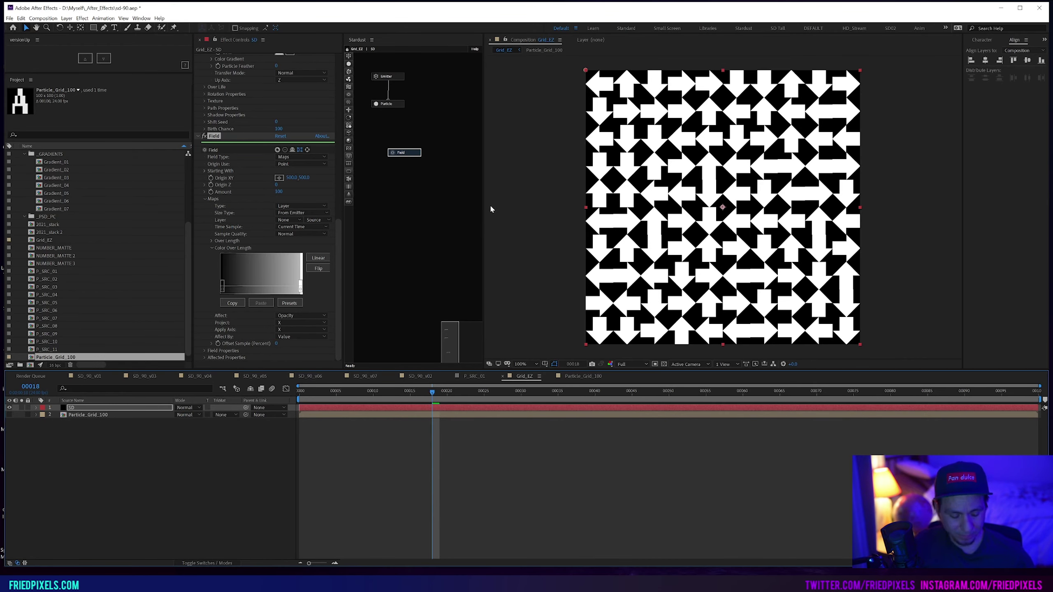
{"action": "key", "text": "ctrl+y"}
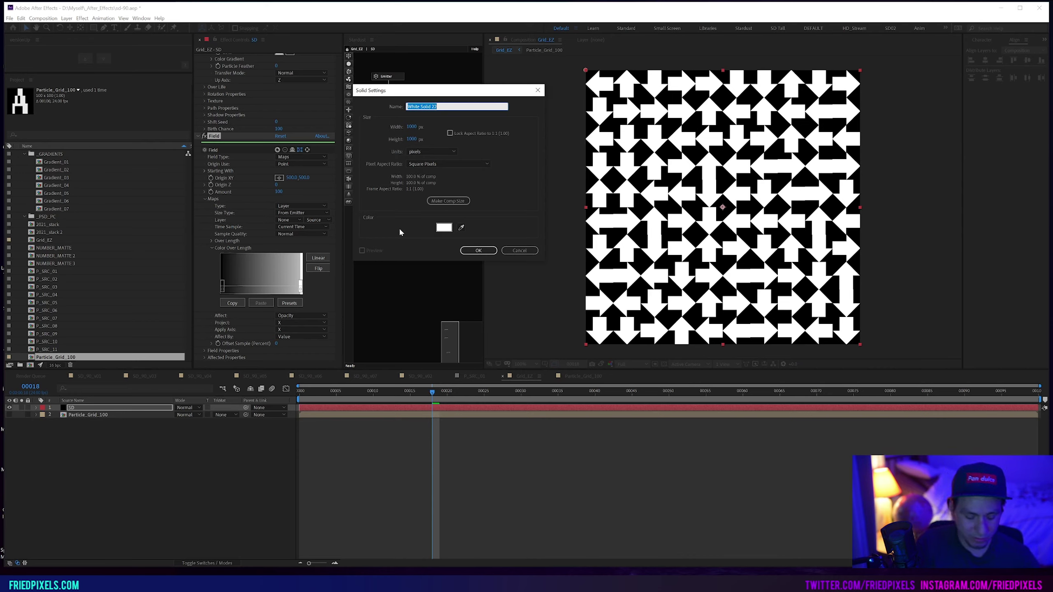
{"action": "type", "text": "Field_"}
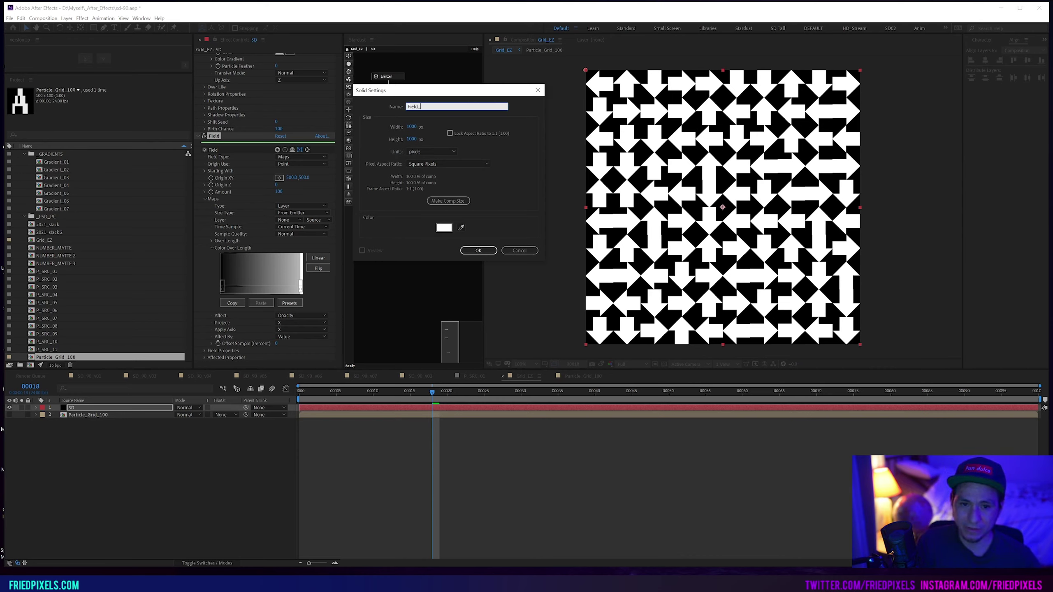
{"action": "key", "text": "Return"}
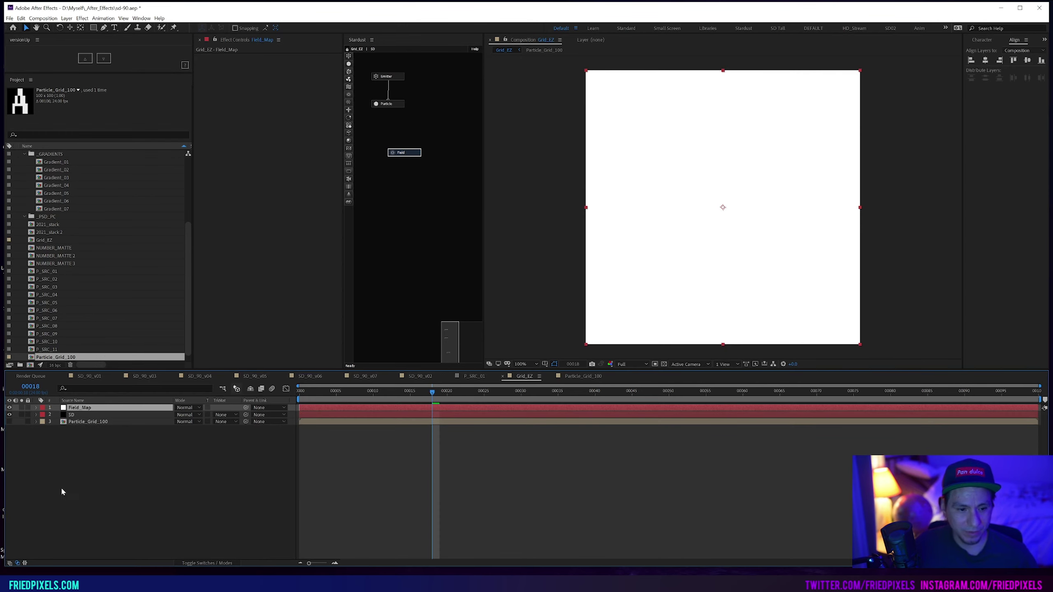
- Pre-compose the Field_Map solid as Field_Map Comp 1, moving all attributes into the new composition
{"action": "key", "text": "ctrl+shift+c"}
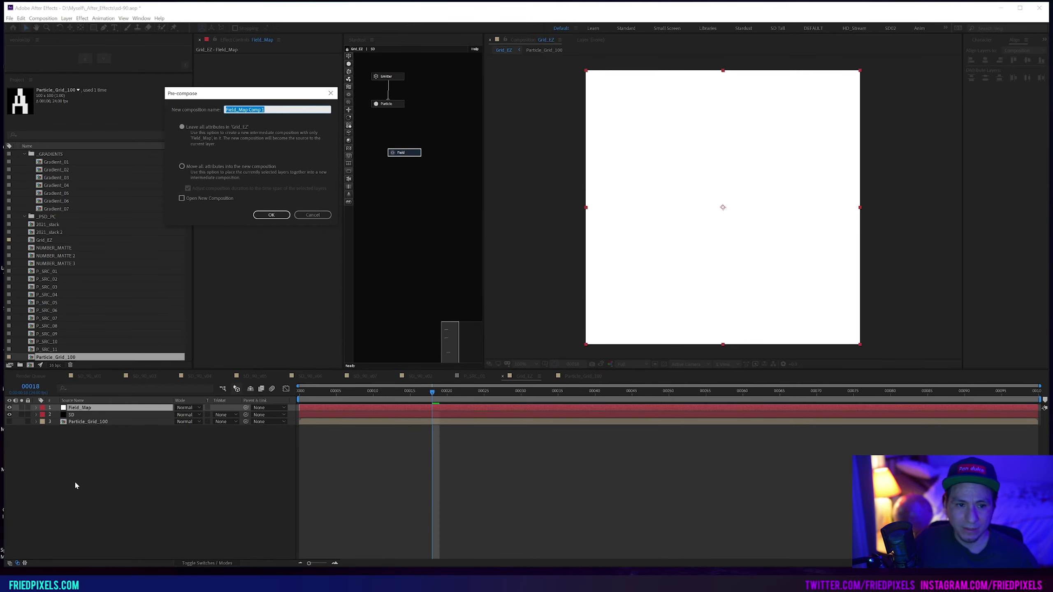
{"action": "left_click", "coordinate": [189, 165]}
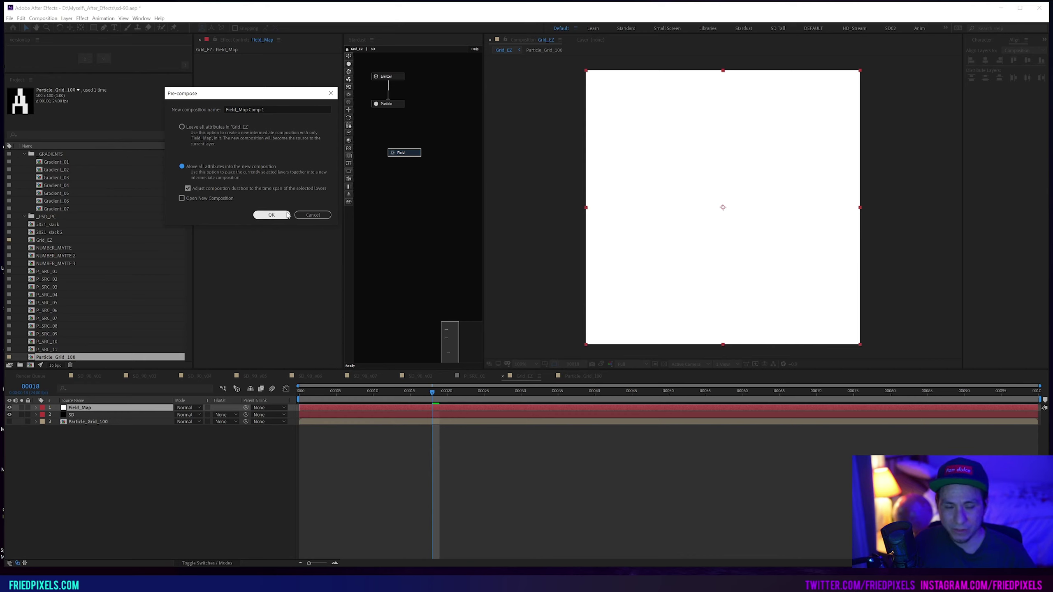
{"action": "left_click", "coordinate": [271, 215]}
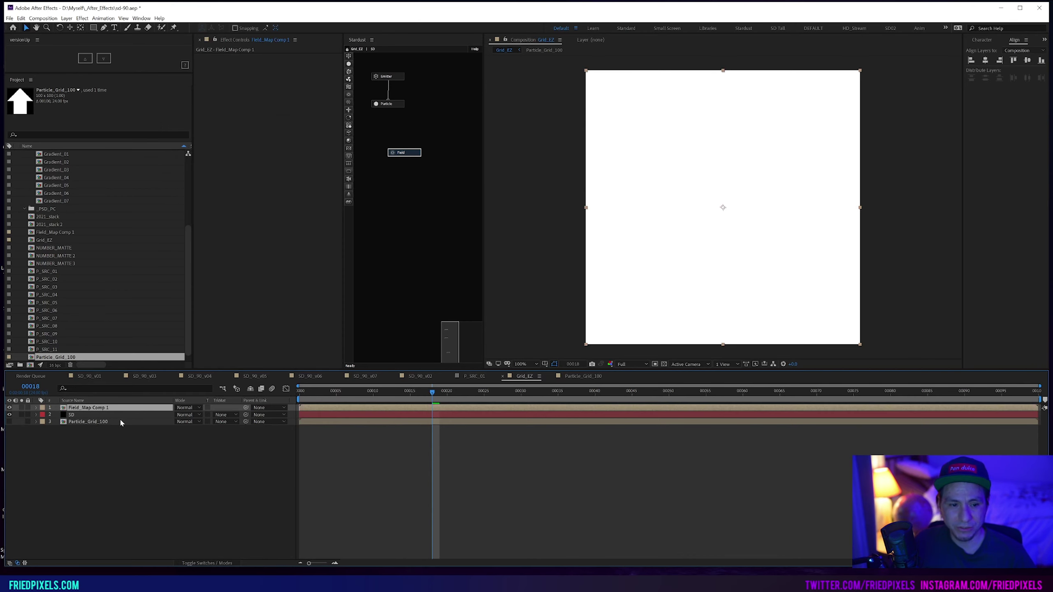
- Open Field_Map Comp 1 and apply a Gradient Ramp effect to its Field_Map solid
{"action": "double_click", "coordinate": [91, 409]}
{"action": "left_click_drag", "start_coordinate": [455, 392], "coordinate": [287, 396]}
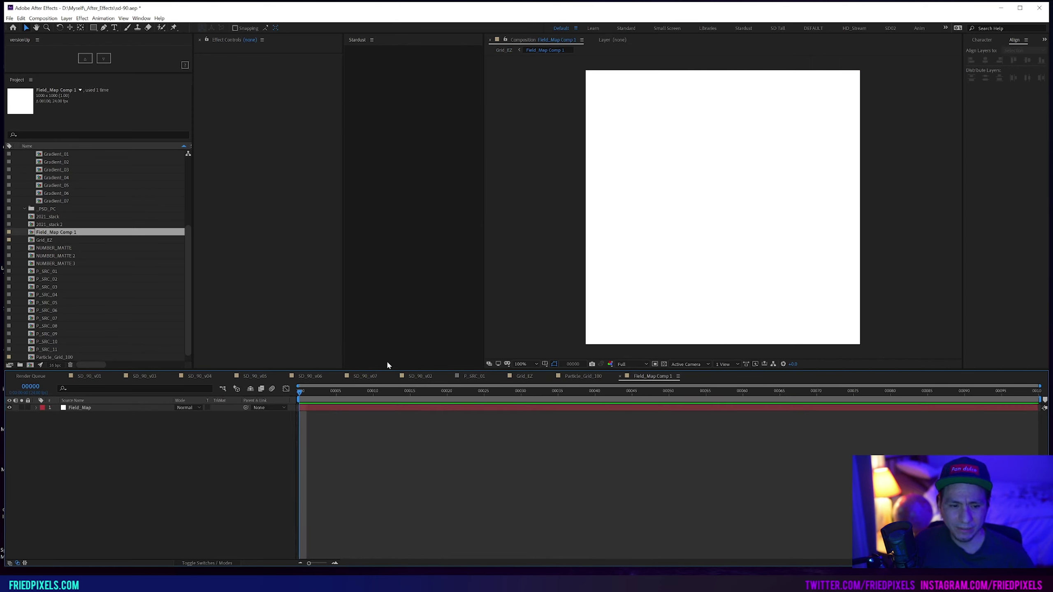
{"action": "key", "text": "ctrl+y"}
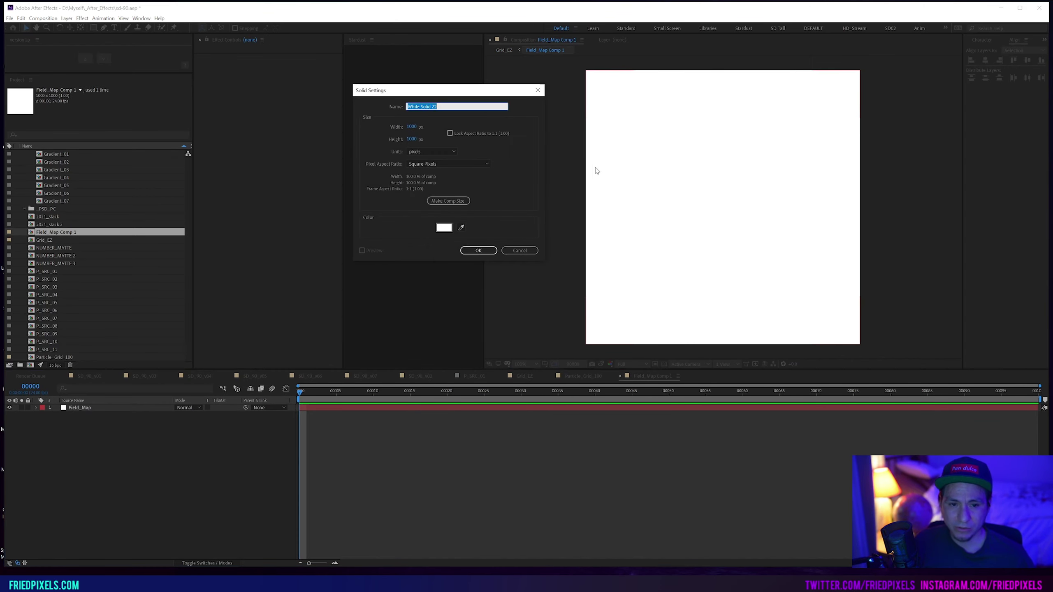
{"action": "left_click", "coordinate": [503, 253]}
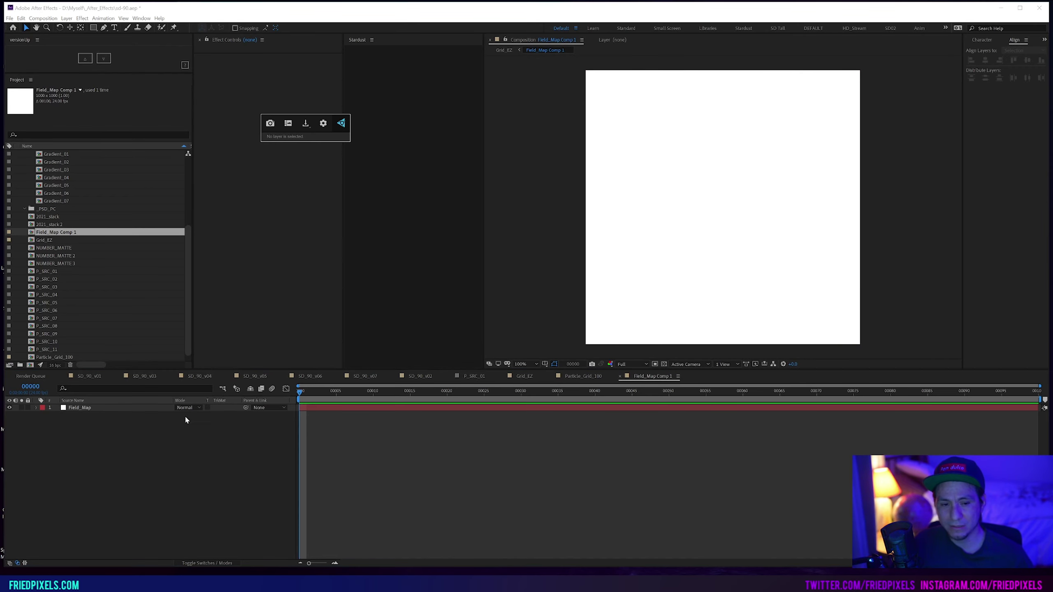
{"action": "left_click", "coordinate": [137, 409]}
{"action": "key", "text": "ctrl+space"}
{"action": "type", "text": "ramp"}
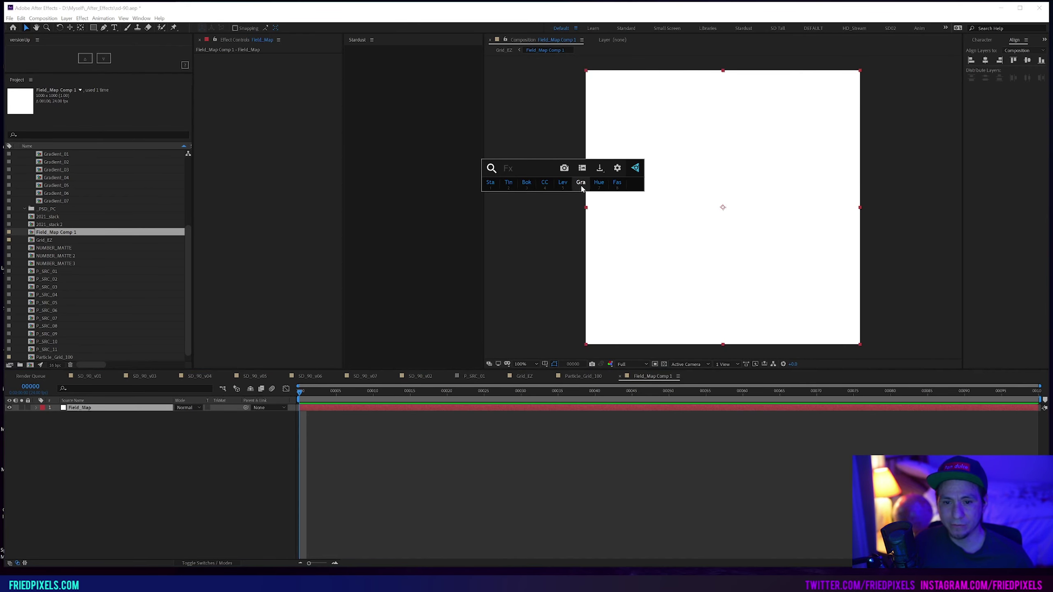
{"action": "key", "text": "Return"}
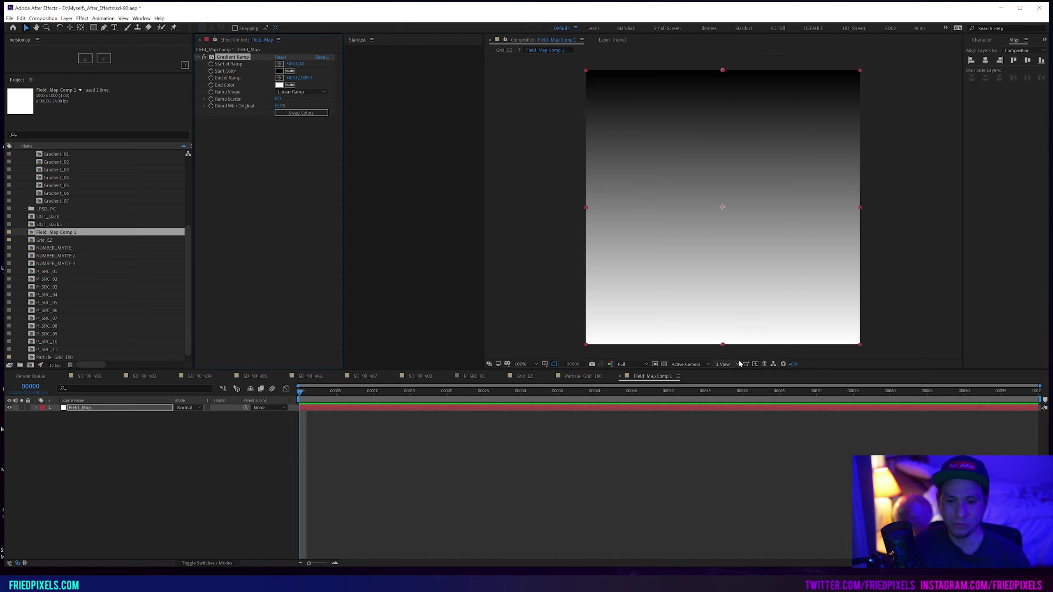
- Return to the Grid_EZ composition, hide the Field_Map Comp 1 layer and move it beneath all other layers
{"action": "left_click", "coordinate": [222, 390]}
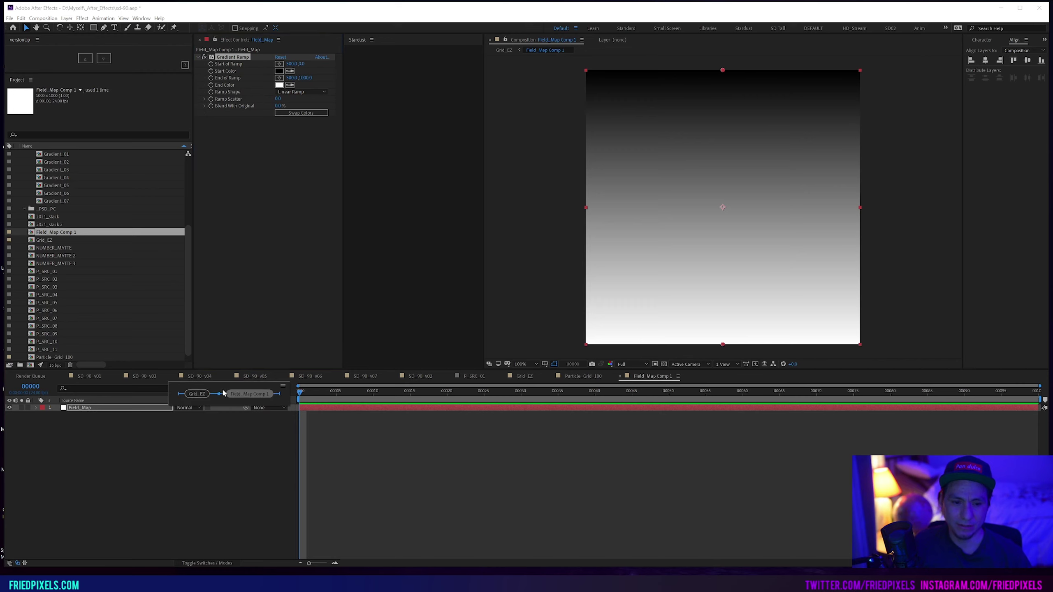
{"action": "left_click", "coordinate": [197, 395]}
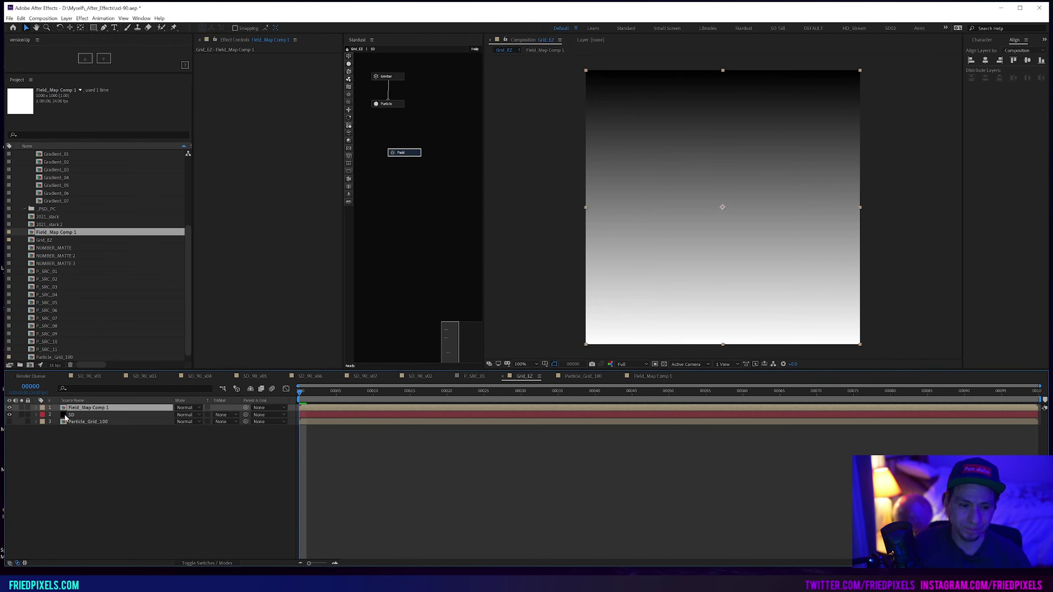
{"action": "left_click", "coordinate": [9, 407]}
{"action": "left_click", "coordinate": [9, 414]}
{"action": "left_click_drag", "start_coordinate": [83, 408], "coordinate": [93, 448]}
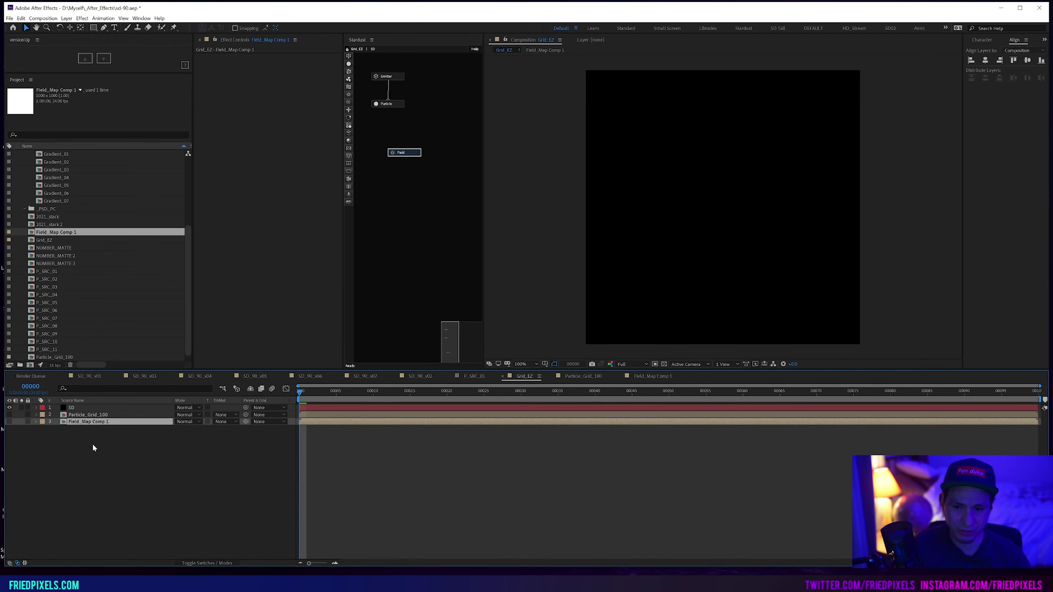
- Set the Stardust field map's Project and Apply Axis to XY and its Affect option to Rotation
{"action": "left_click", "coordinate": [83, 407]}
{"action": "left_click", "coordinate": [401, 153]}
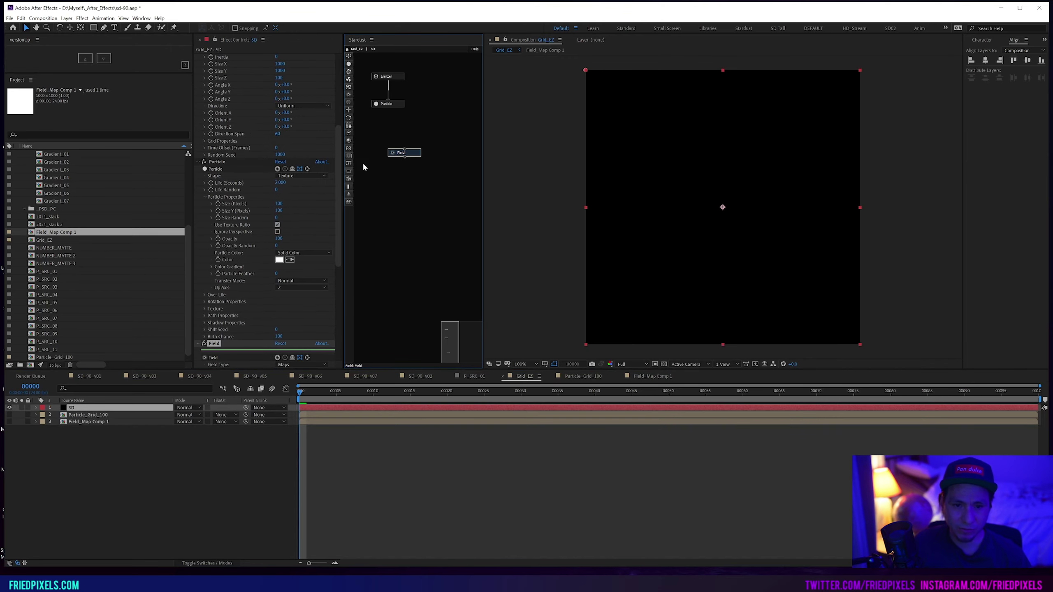
{"action": "scroll", "coordinate": [265, 224], "scroll_direction": "down", "scroll_amount": 5}
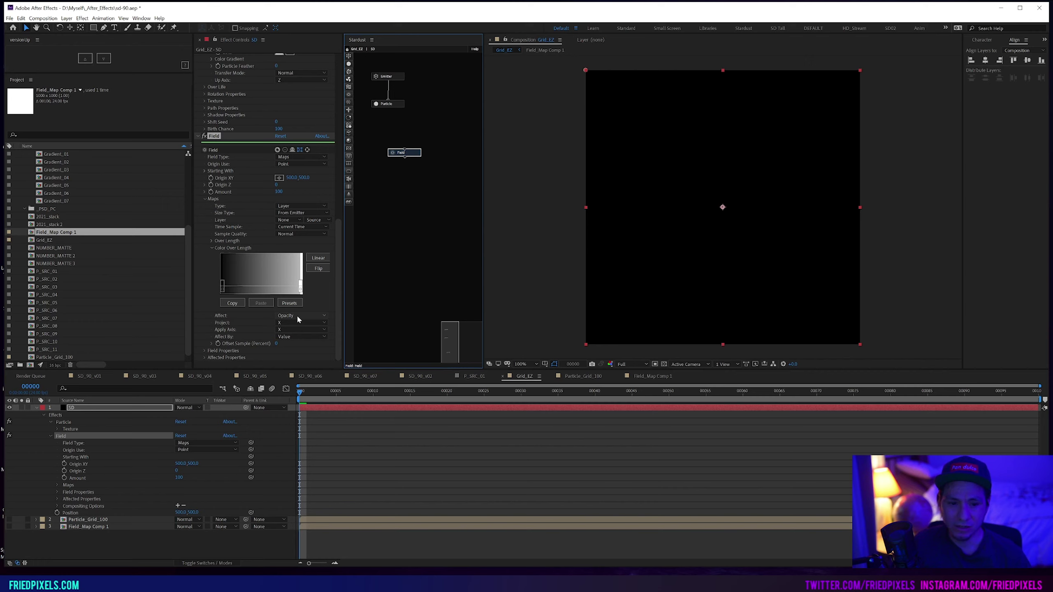
{"action": "left_click", "coordinate": [212, 248]}
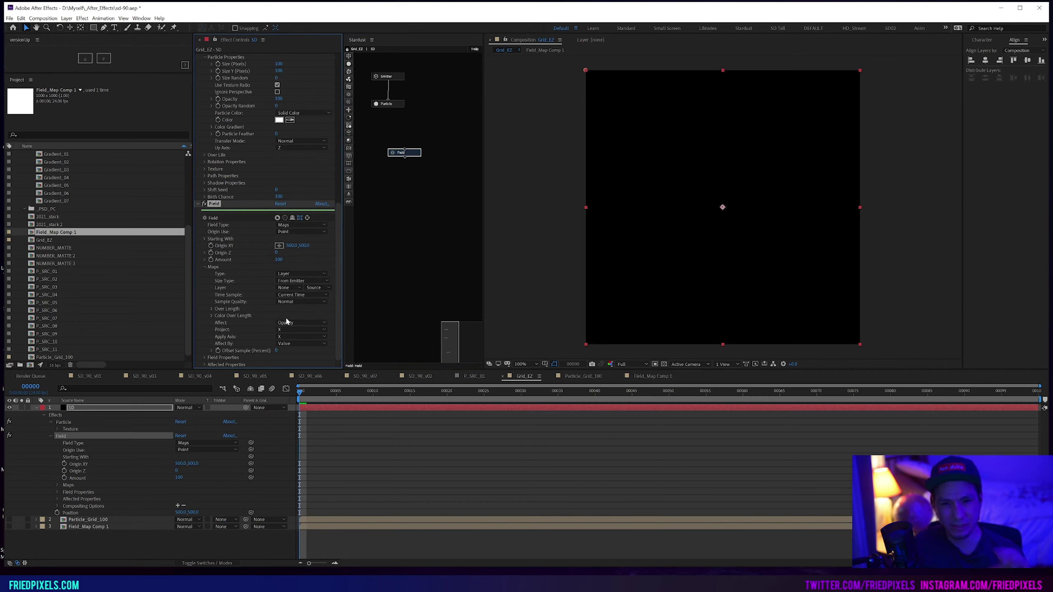
{"action": "left_click", "coordinate": [288, 333]}
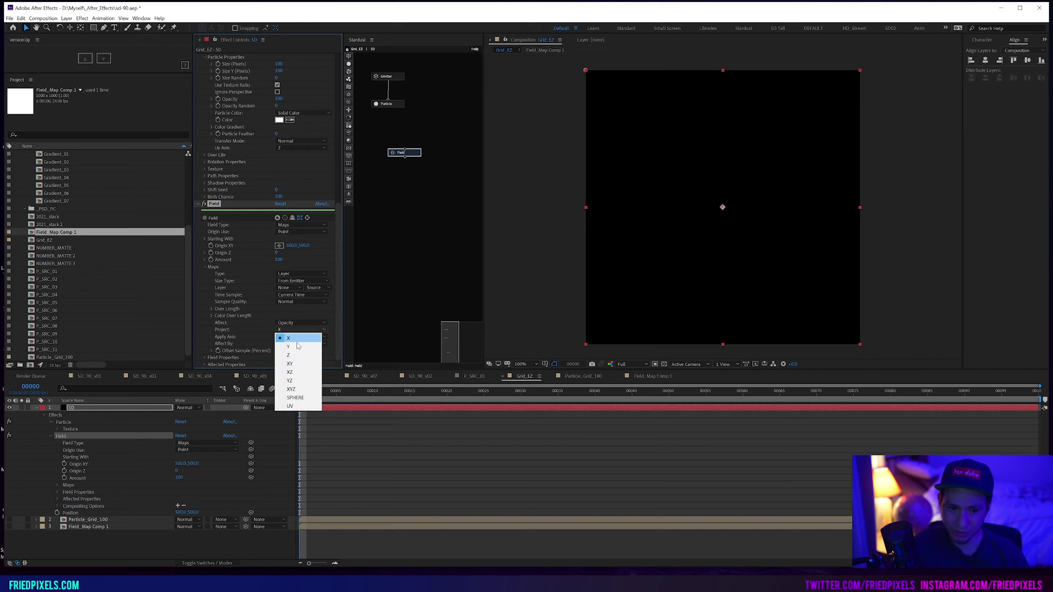
{"action": "left_click", "coordinate": [286, 356]}
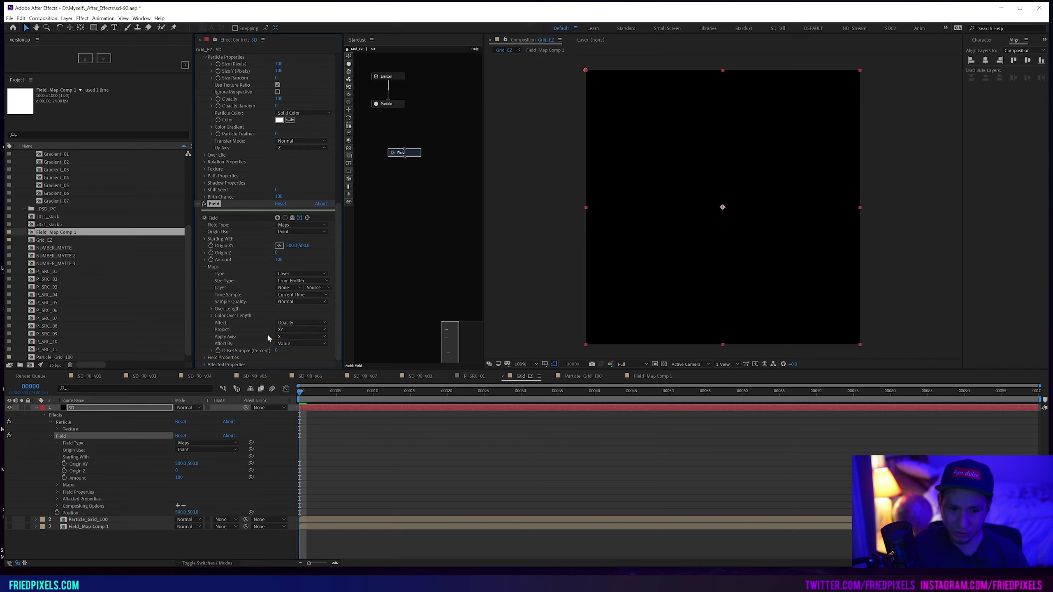
{"action": "left_click", "coordinate": [302, 336]}
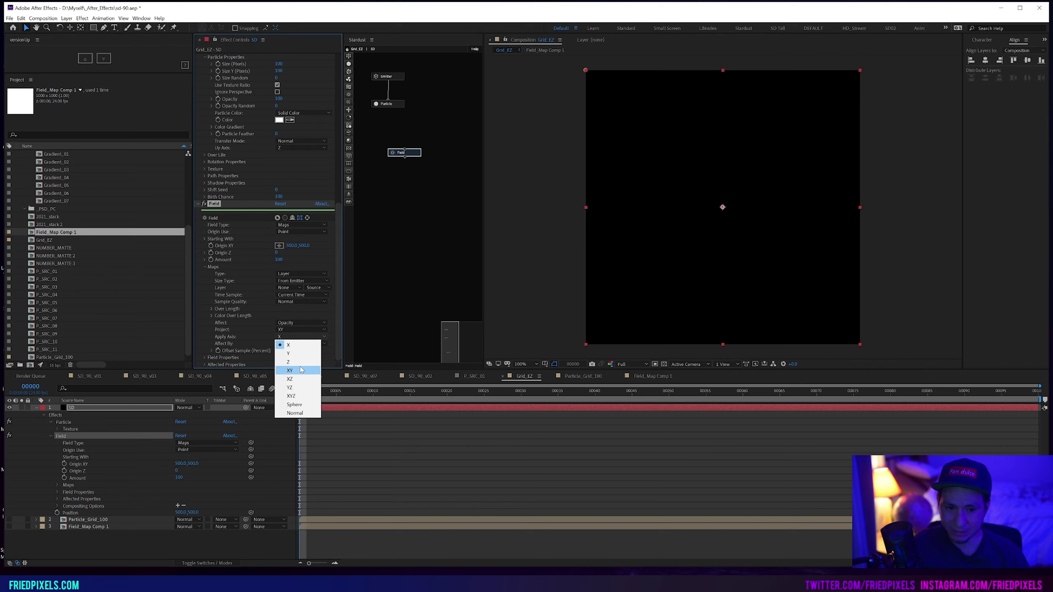
{"action": "left_click", "coordinate": [302, 371]}
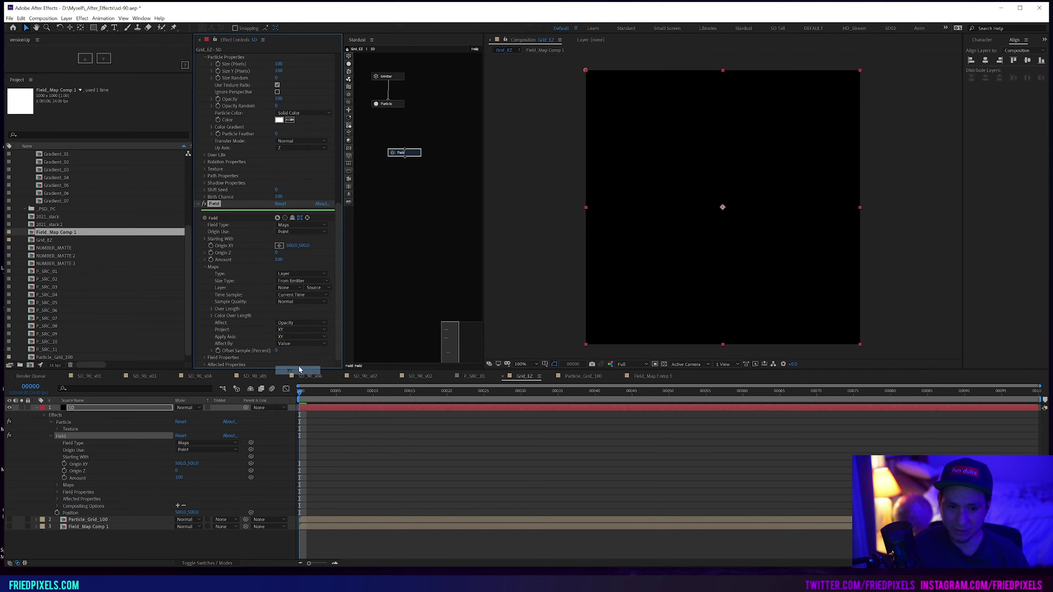
{"action": "left_click", "coordinate": [299, 323]}
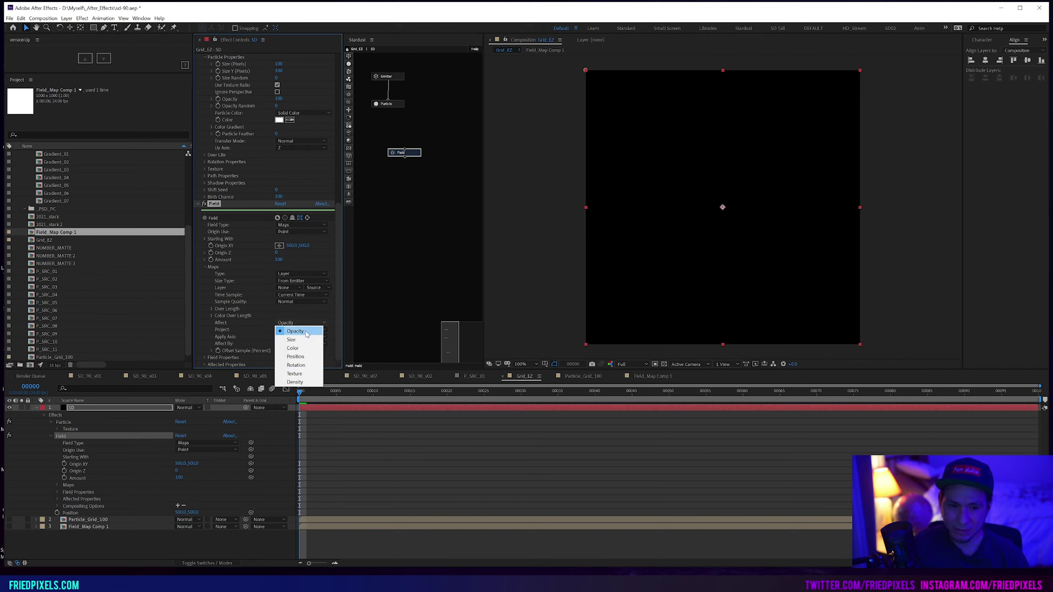
{"action": "left_click", "coordinate": [297, 365]}
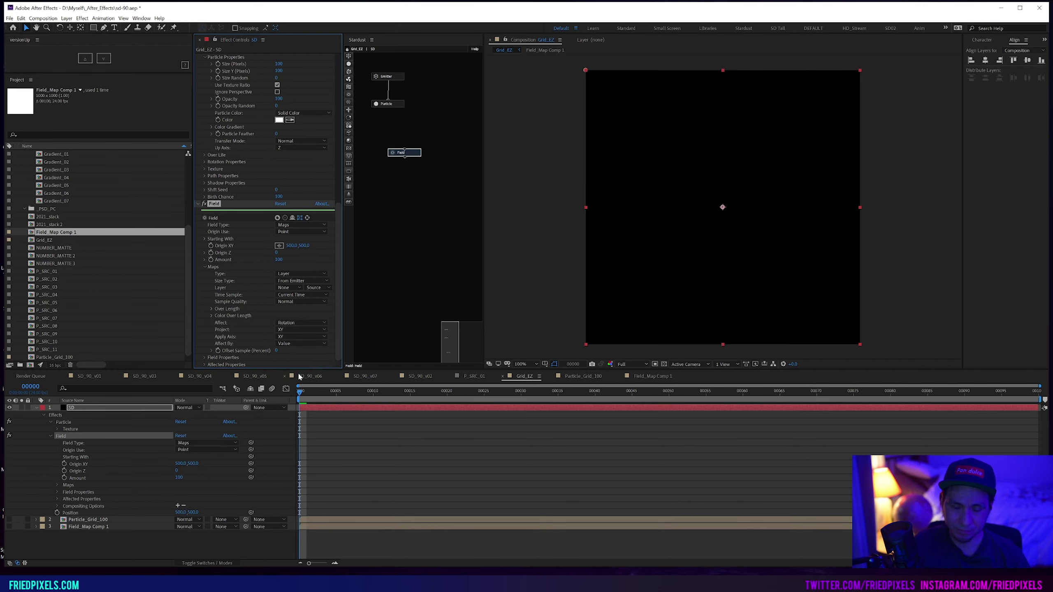
- Set the Emitter's Time Offset to 1 frame and check the grid at the composition's first frame
{"action": "left_click", "coordinate": [313, 402]}
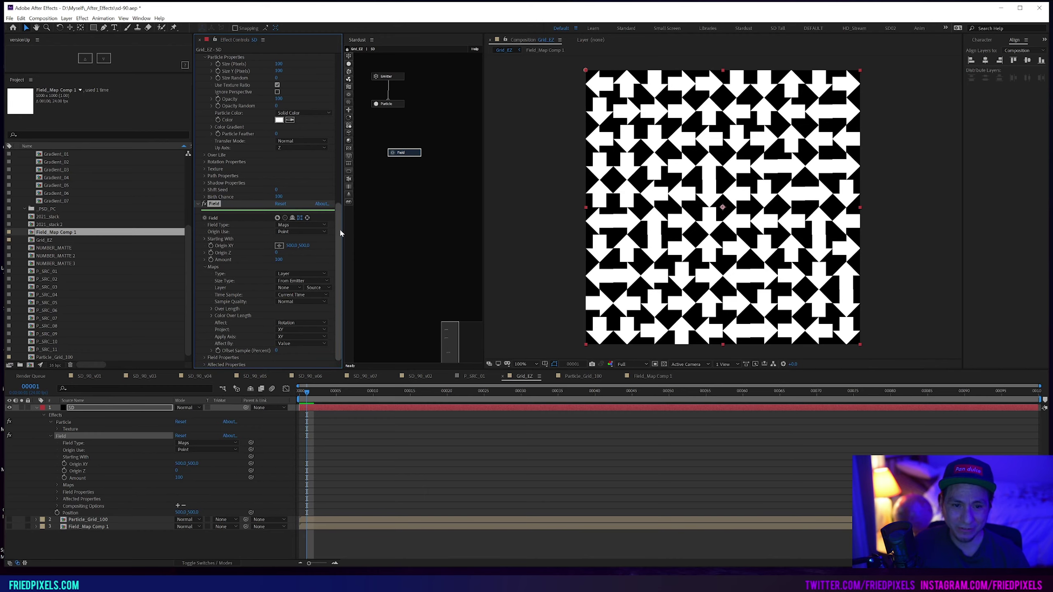
{"action": "left_click", "coordinate": [376, 78]}
{"action": "scroll", "coordinate": [277, 253], "scroll_direction": "down", "scroll_amount": 2}
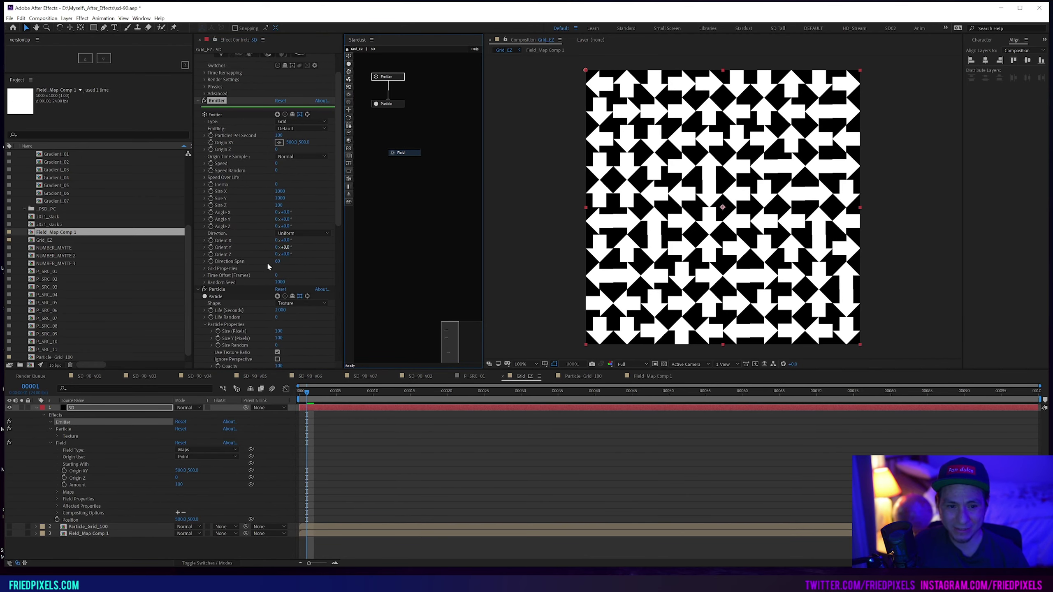
{"action": "left_click", "coordinate": [276, 276]}
{"action": "type", "text": "1"}
{"action": "key", "text": "Return"}
{"action": "left_click_drag", "start_coordinate": [308, 395], "coordinate": [301, 396]}
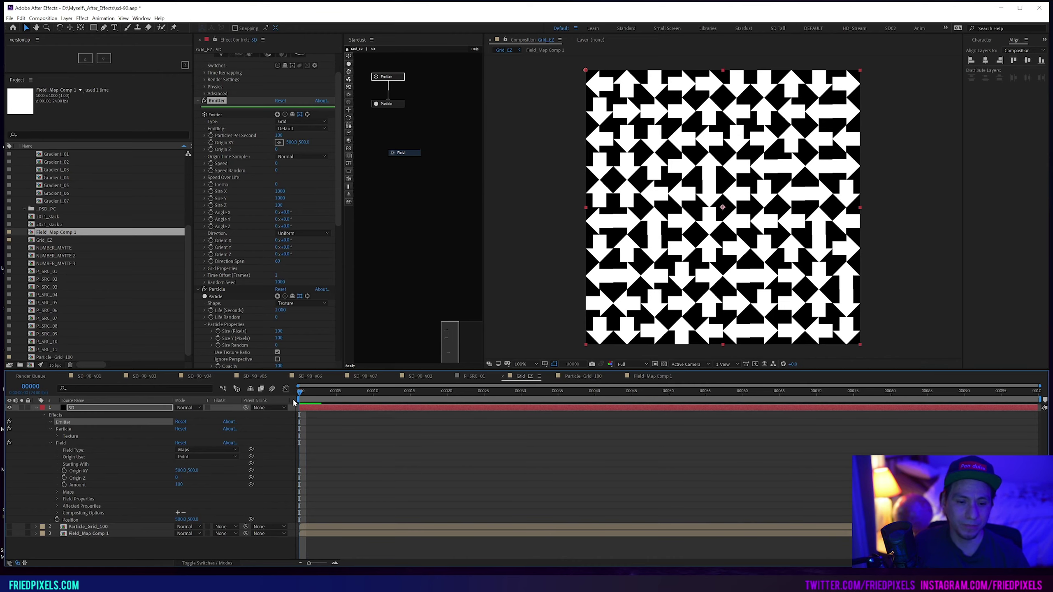
- Scrub through the animation, return to the first frame and set the Emitter's Emitting mode to Once
{"action": "left_click_drag", "start_coordinate": [305, 397], "coordinate": [220, 433]}
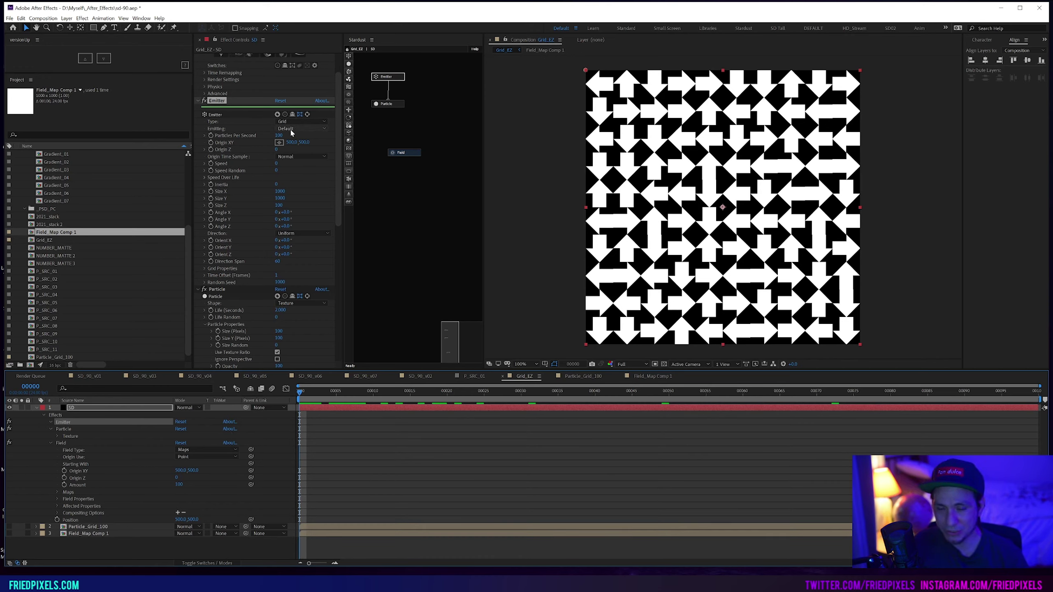
{"action": "left_click_drag", "start_coordinate": [305, 398], "coordinate": [974, 399]}
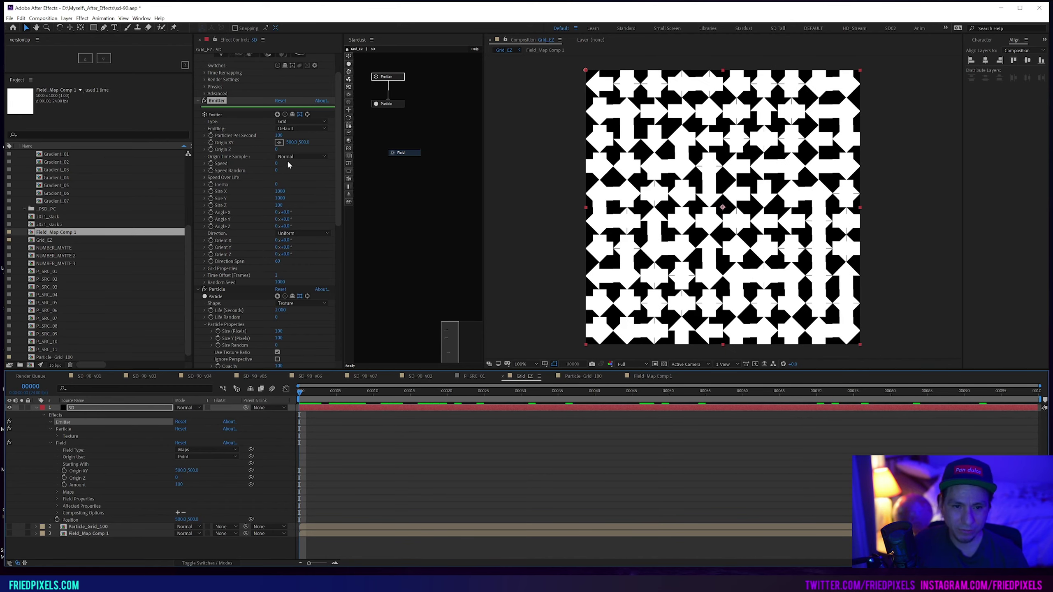
{"action": "key", "text": "Home"}
{"action": "left_click", "coordinate": [295, 129]}
{"action": "left_click", "coordinate": [293, 145]}
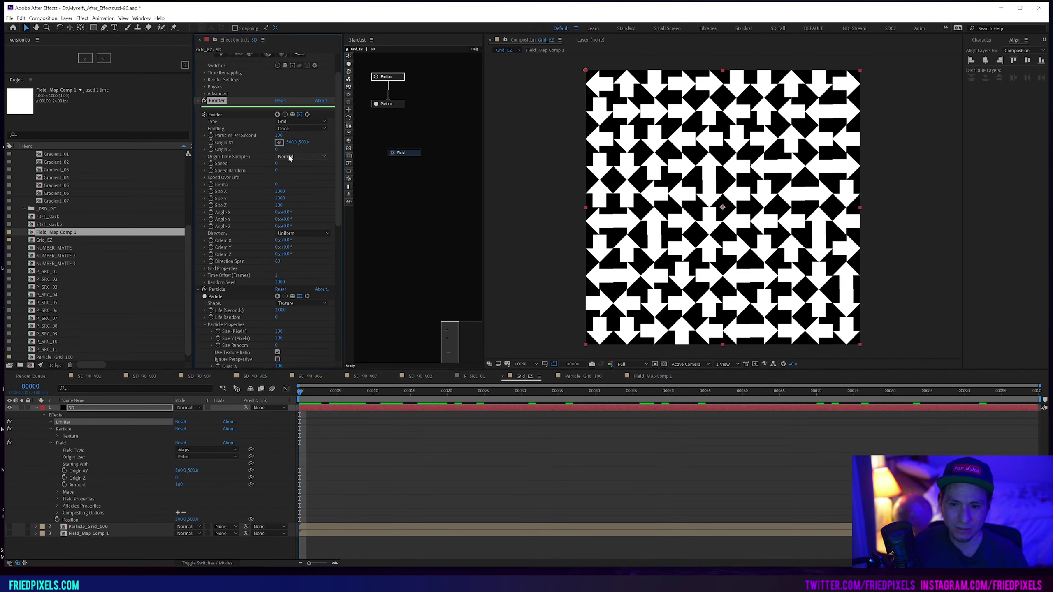
- Set the Particle node's Life to 10 seconds and check the grid near the end of the timeline
{"action": "left_click", "coordinate": [381, 104]}
{"action": "scroll", "coordinate": [306, 249], "scroll_direction": "down", "scroll_amount": 3}
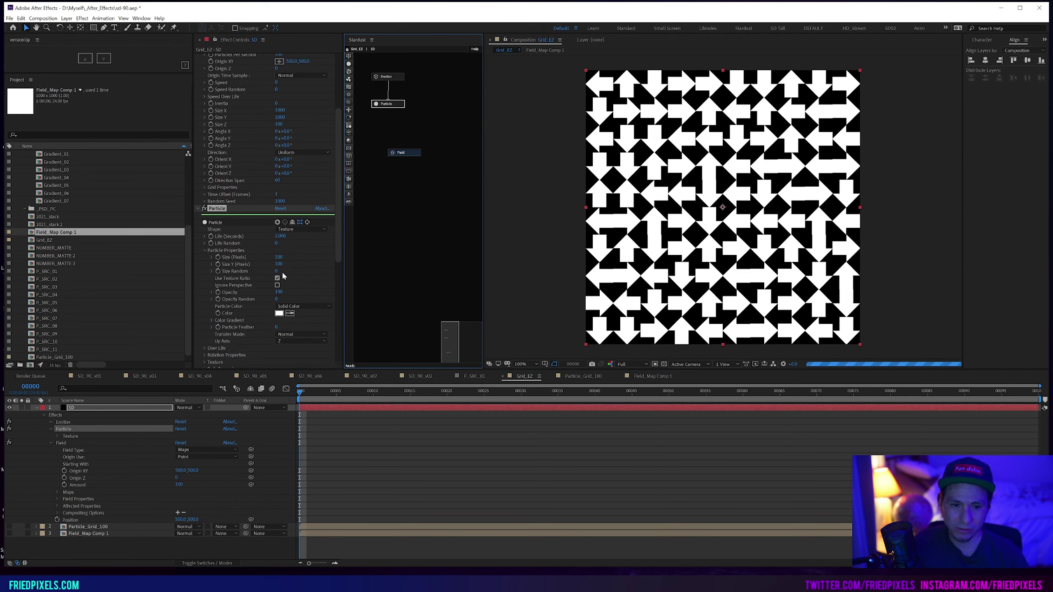
{"action": "left_click", "coordinate": [282, 236]}
{"action": "type", "text": "10"}
{"action": "key", "text": "Return"}
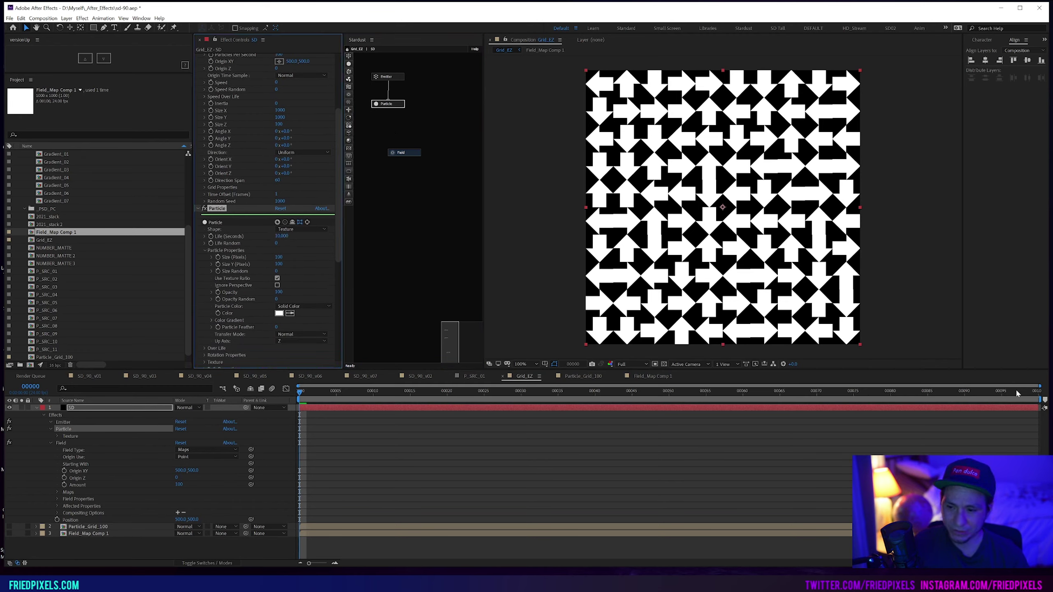
{"action": "left_click", "coordinate": [1031, 393]}
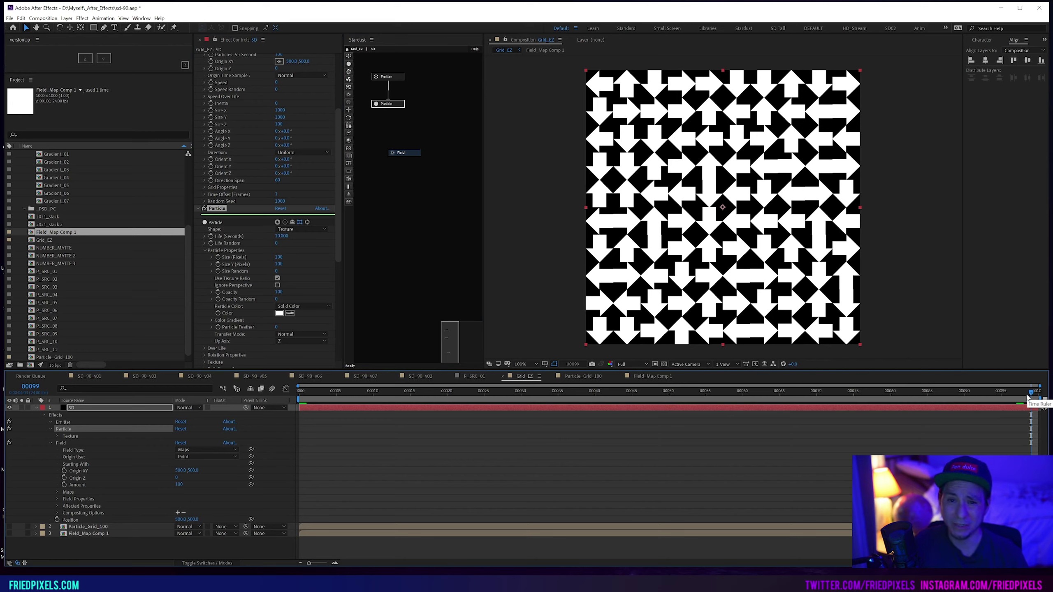
- Set the Stardust field map's Apply Axis to Z and assign Field_Map Comp 1 as its Layer
{"action": "key", "text": "space"}
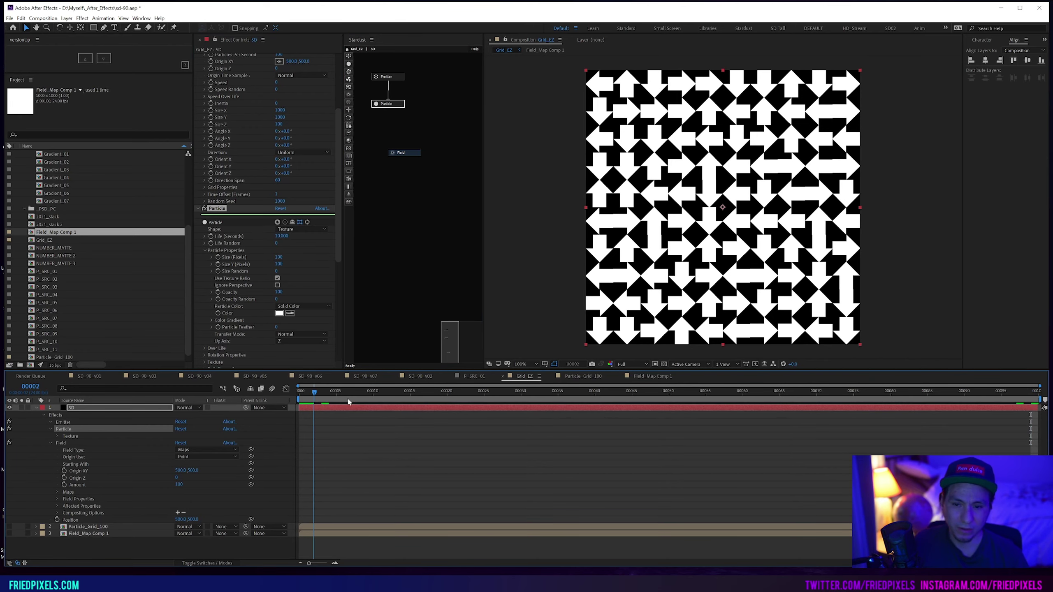
{"action": "left_click", "coordinate": [36, 408]}
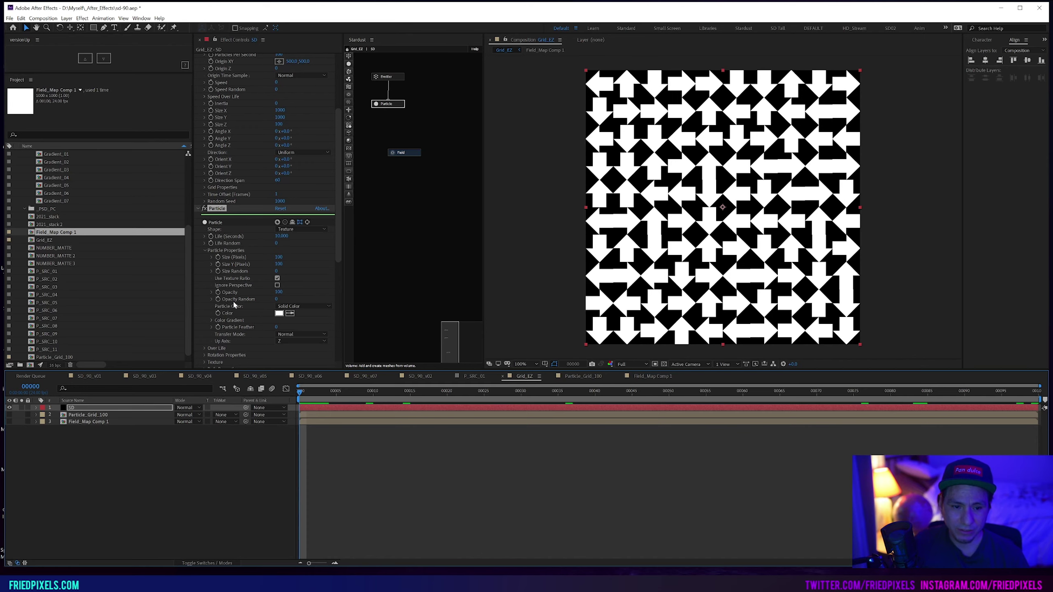
{"action": "scroll", "coordinate": [234, 306], "scroll_direction": "down", "scroll_amount": 6}
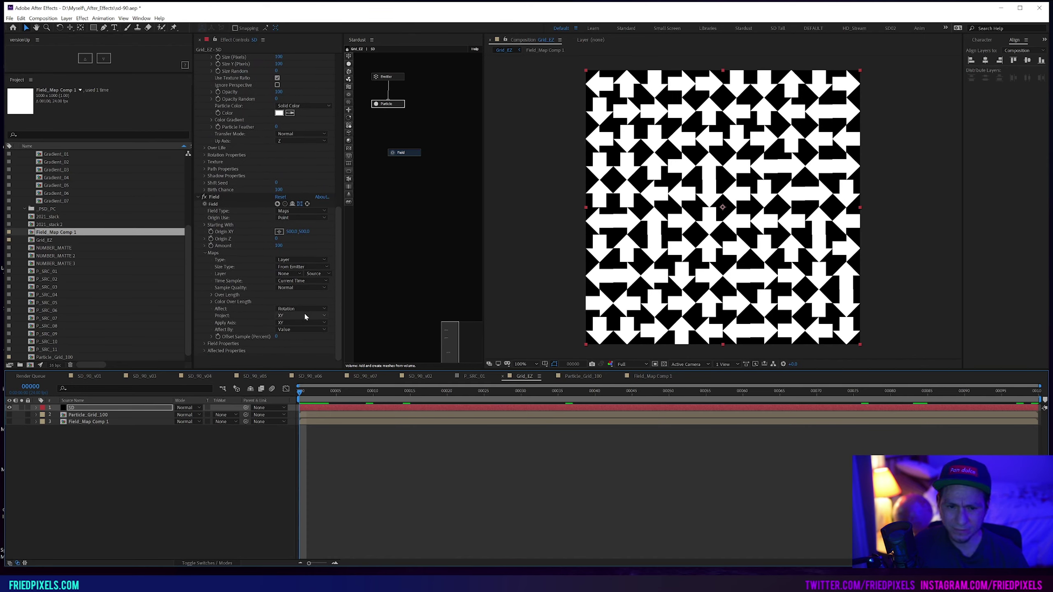
{"action": "left_click", "coordinate": [301, 323]}
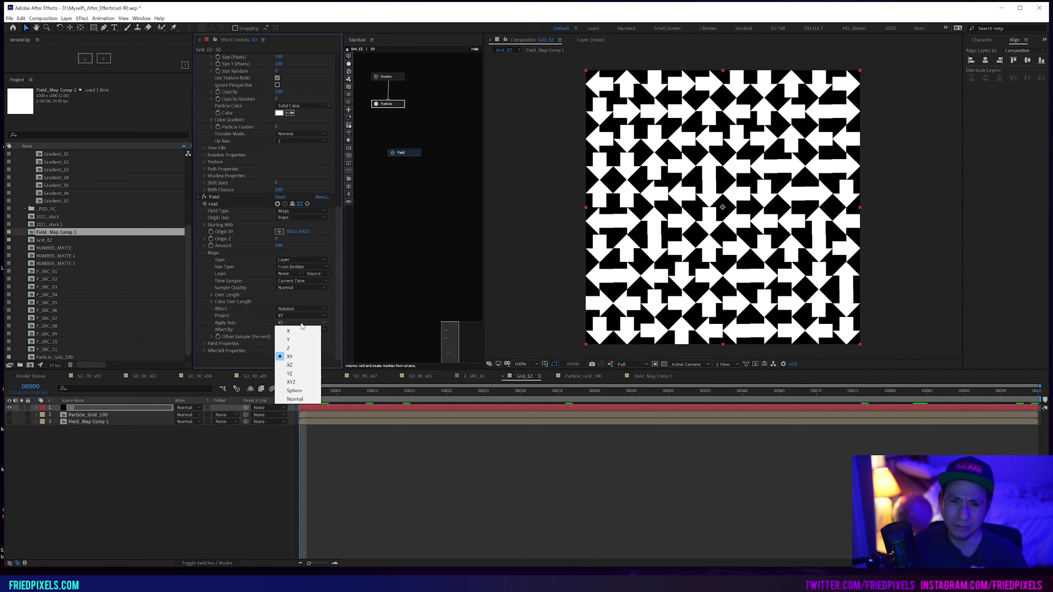
{"action": "left_click", "coordinate": [293, 349]}
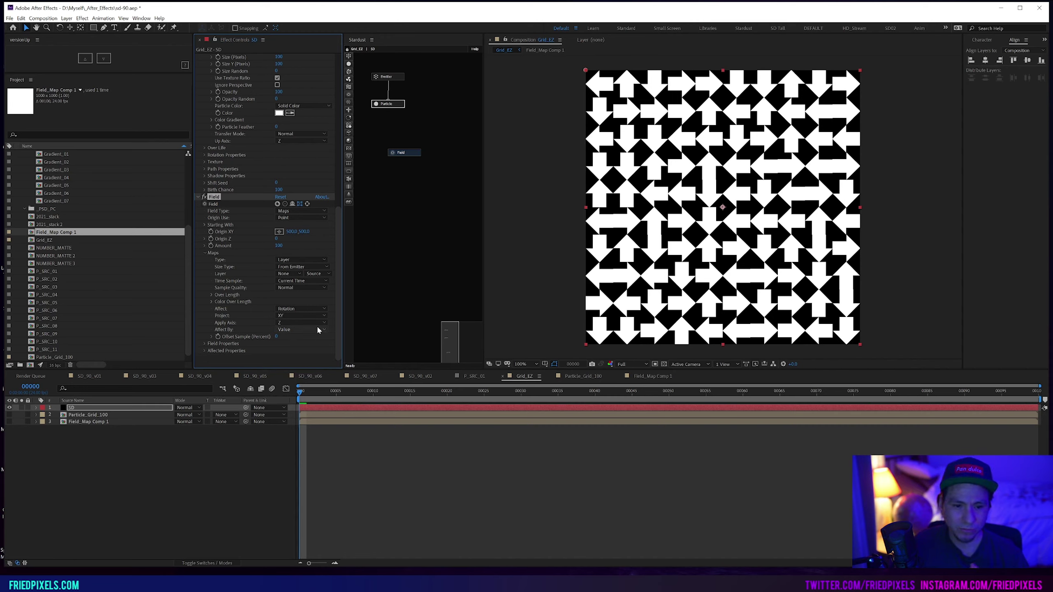
{"action": "left_click", "coordinate": [289, 273]}
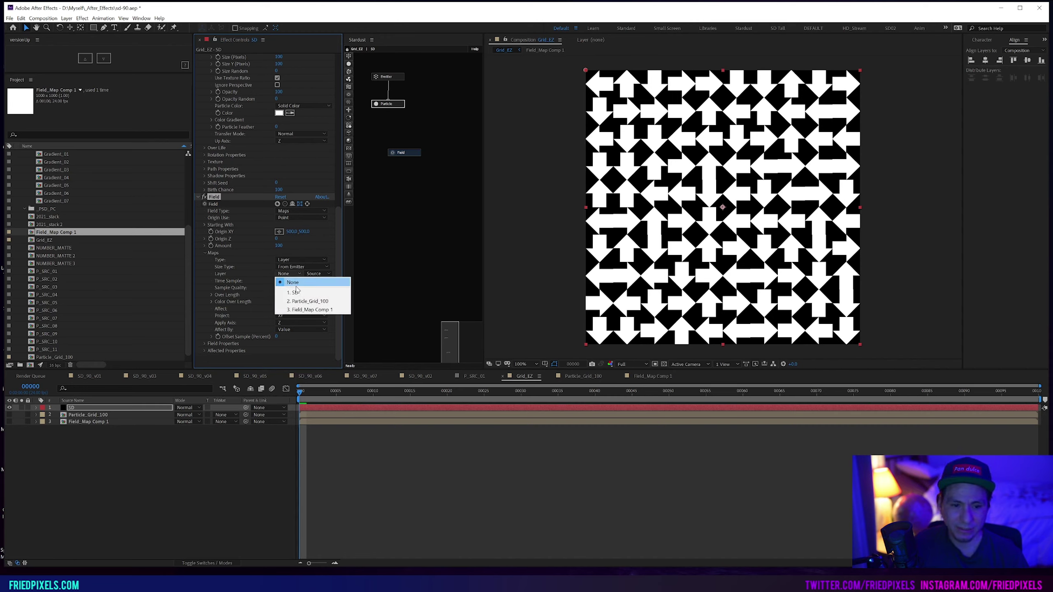
{"action": "left_click", "coordinate": [316, 309]}
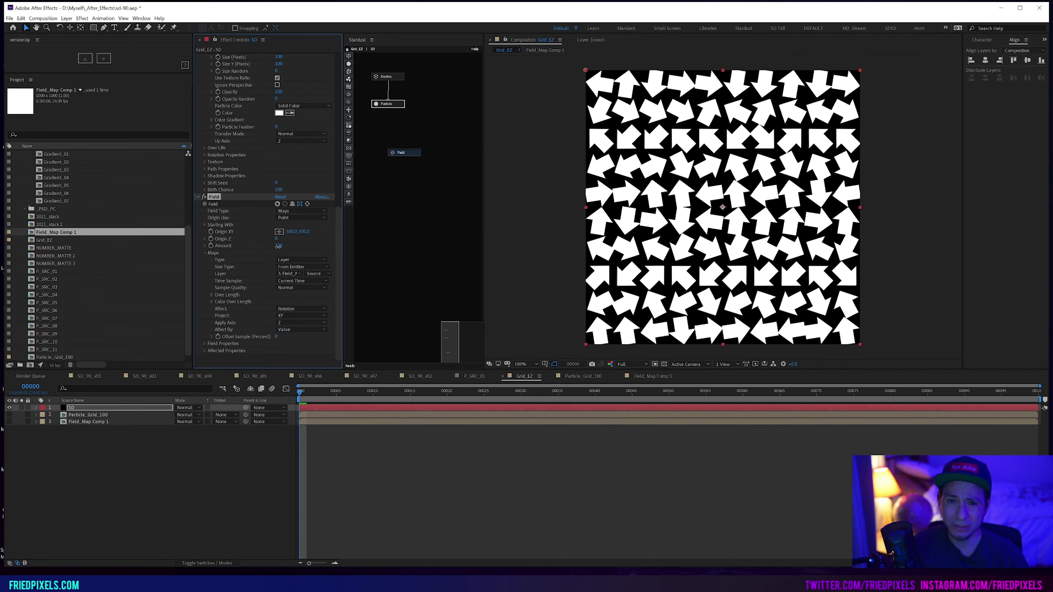
- Keyframe the Field's Amount at 0 on the first frame and at 100 on frame 37
{"action": "left_click_drag", "start_coordinate": [275, 247], "coordinate": [151, 256]}
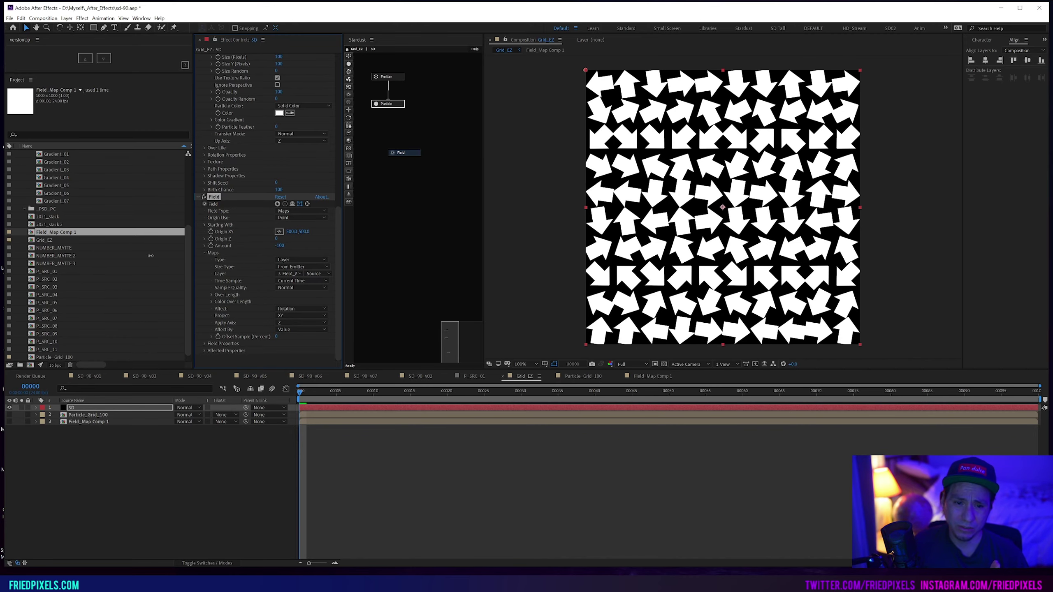
{"action": "left_click", "coordinate": [276, 246]}
{"action": "type", "text": "0"}
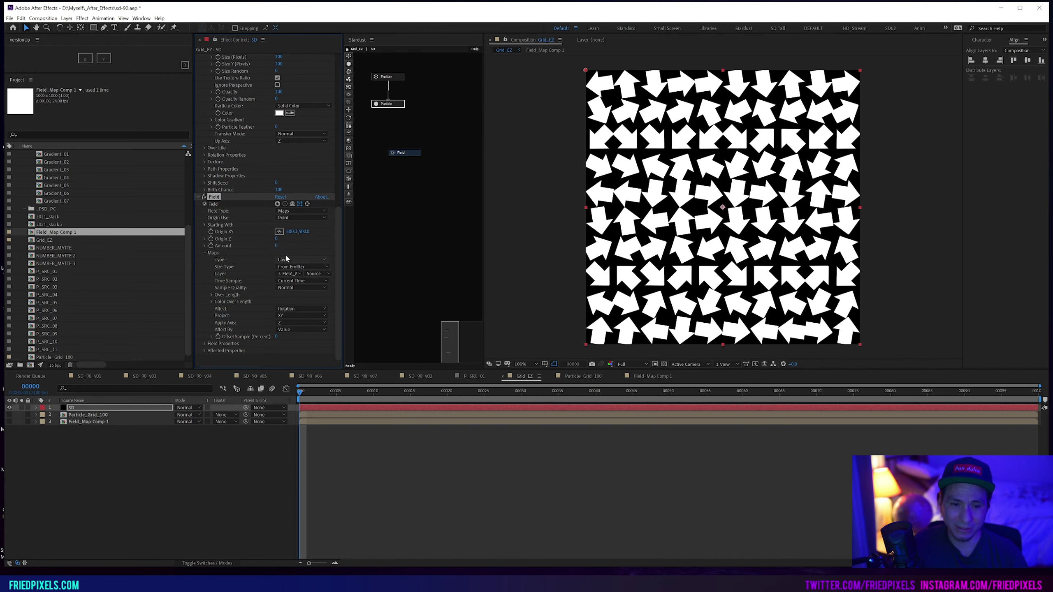
{"action": "key", "text": "Return"}
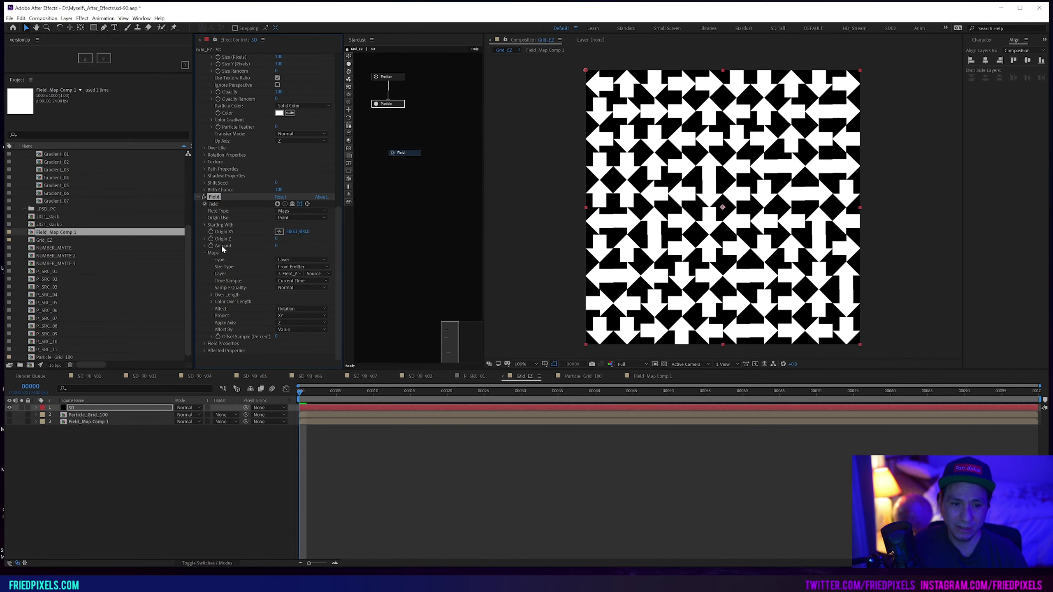
{"action": "key", "text": "space"}
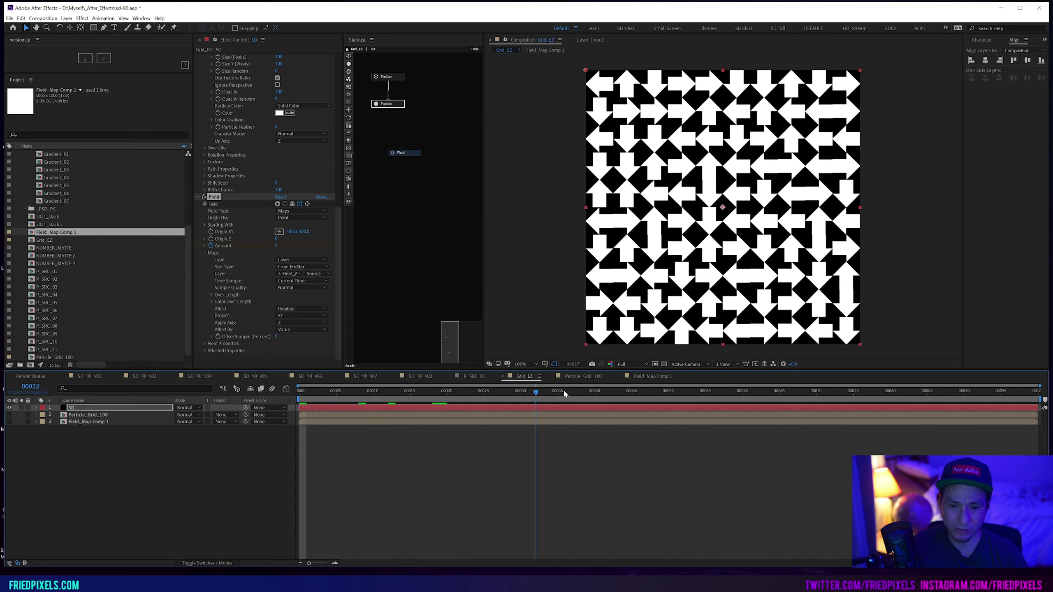
{"action": "left_click", "coordinate": [277, 247]}
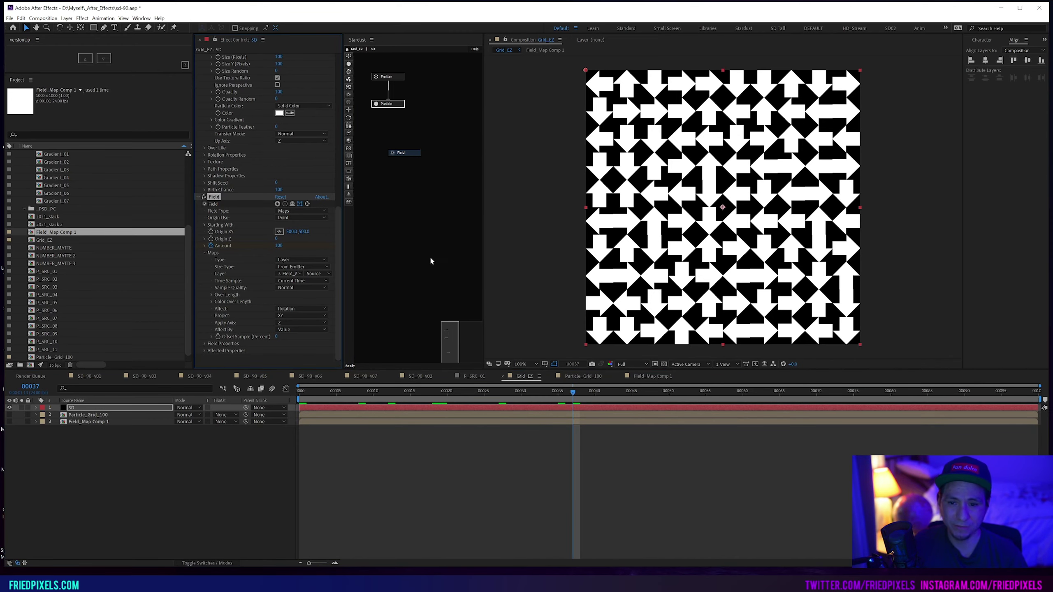
- End the work area at frame 37 and preview the grid's rotation animation
{"action": "key", "text": "n"}
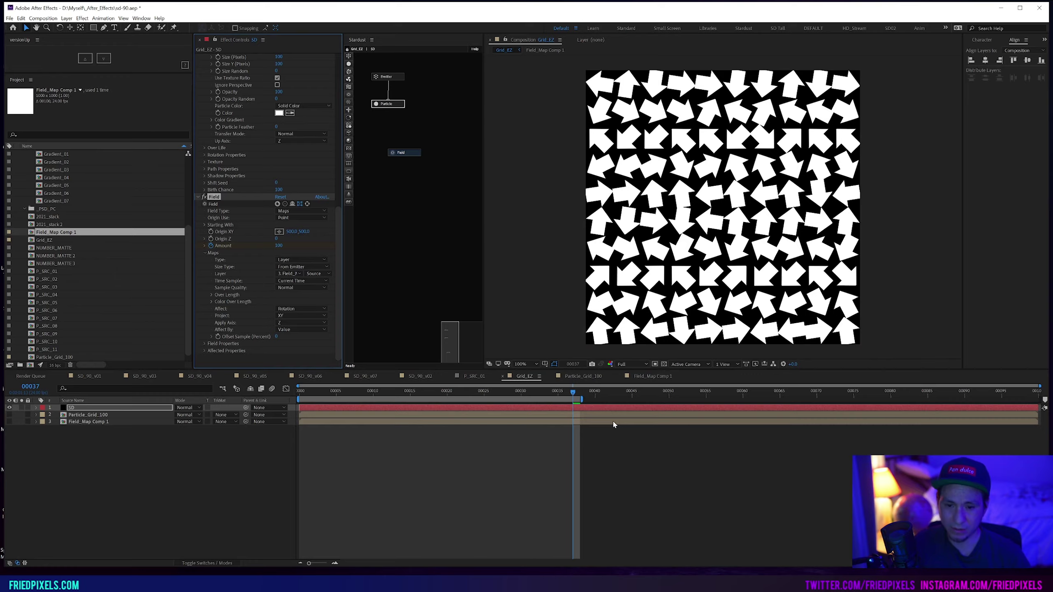
{"action": "key", "text": "space"}
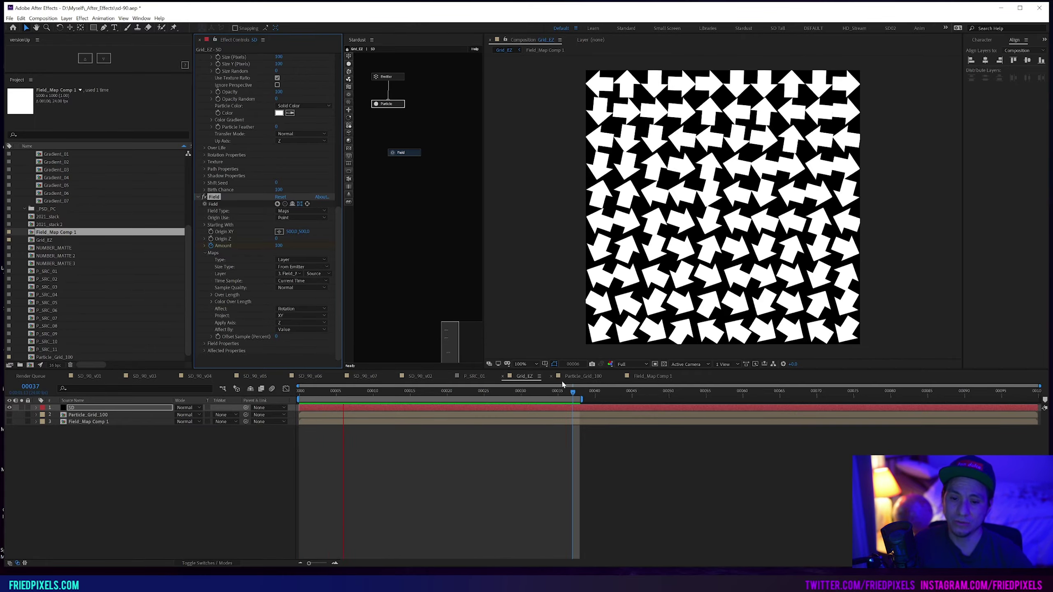
{"action": "key", "text": "space"}
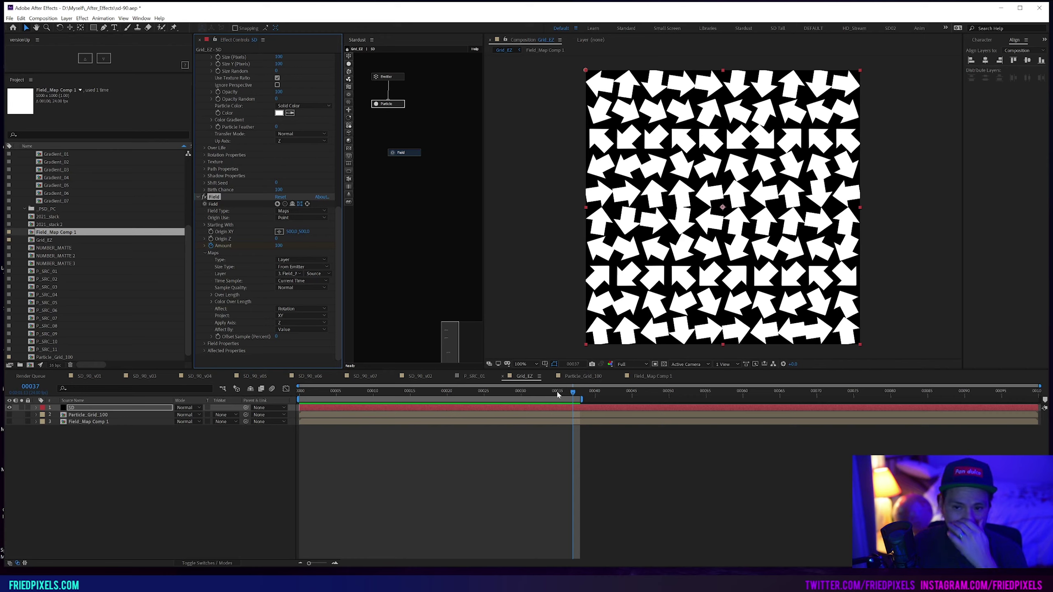
- In Field_Map Comp 1, move the gradient's Start of Ramp down to about y 140 and preview the result in Grid_EZ
{"action": "double_click", "coordinate": [96, 421]}
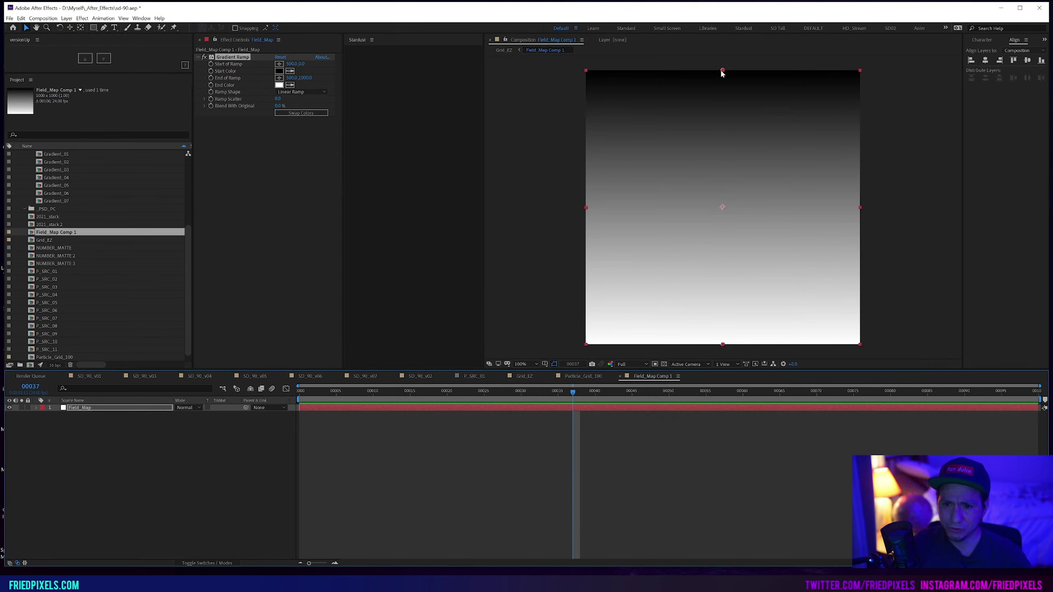
{"action": "left_click_drag", "start_coordinate": [723, 70], "coordinate": [723, 109]}
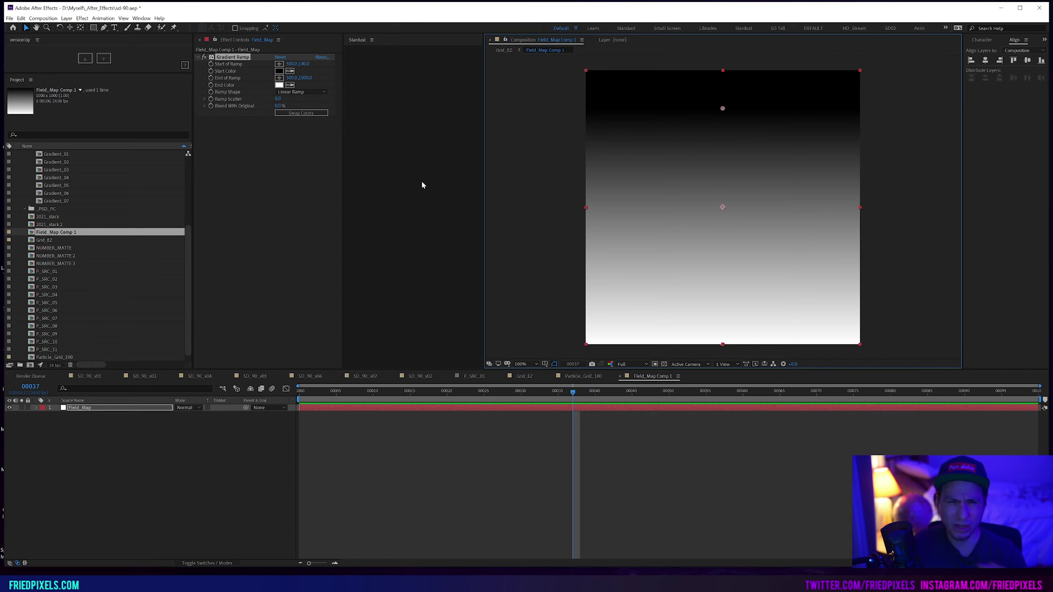
{"action": "left_click", "coordinate": [222, 388]}
{"action": "left_click", "coordinate": [201, 396]}
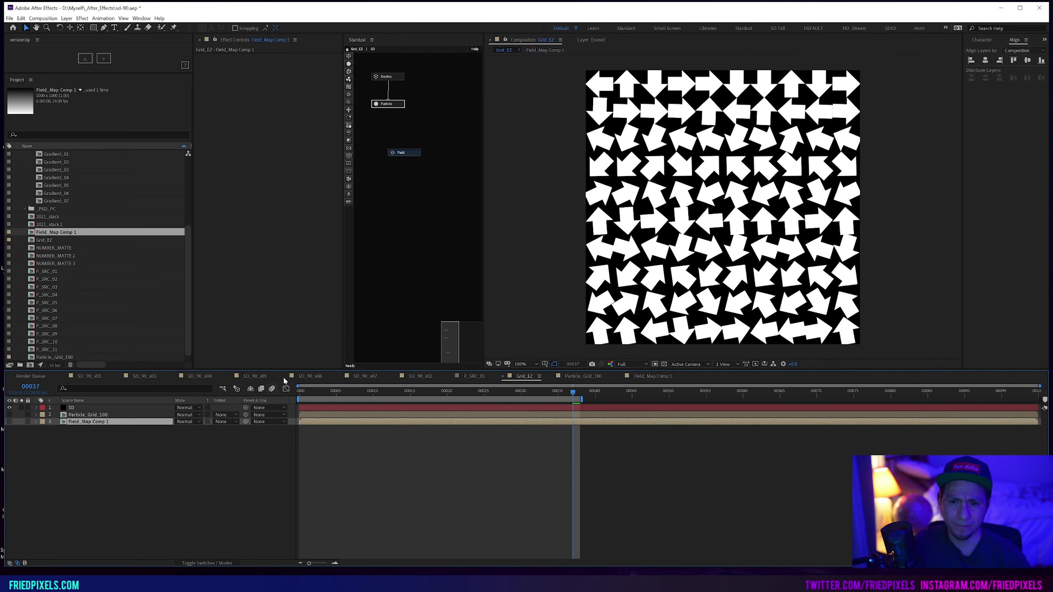
{"action": "key", "text": "space"}
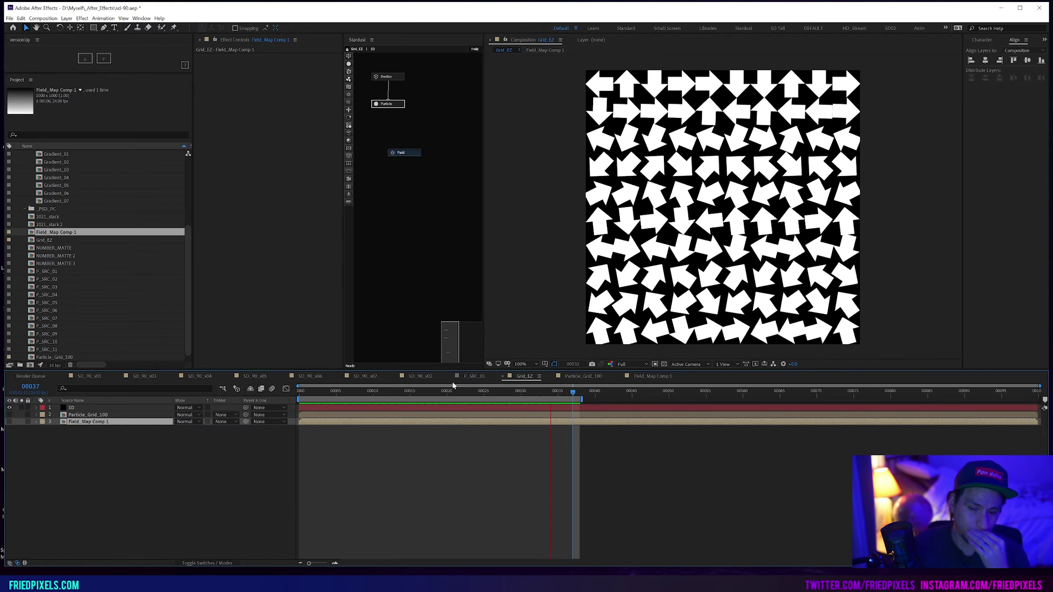
{"action": "key", "text": "space"}
- At the first frame, set the field map's Affect option to Texture and its Apply Axis to XY
{"action": "key", "text": "Home"}
{"action": "left_click", "coordinate": [398, 156]}
{"action": "scroll", "coordinate": [313, 311], "scroll_direction": "down", "scroll_amount": 3}
{"action": "left_click", "coordinate": [303, 309]}
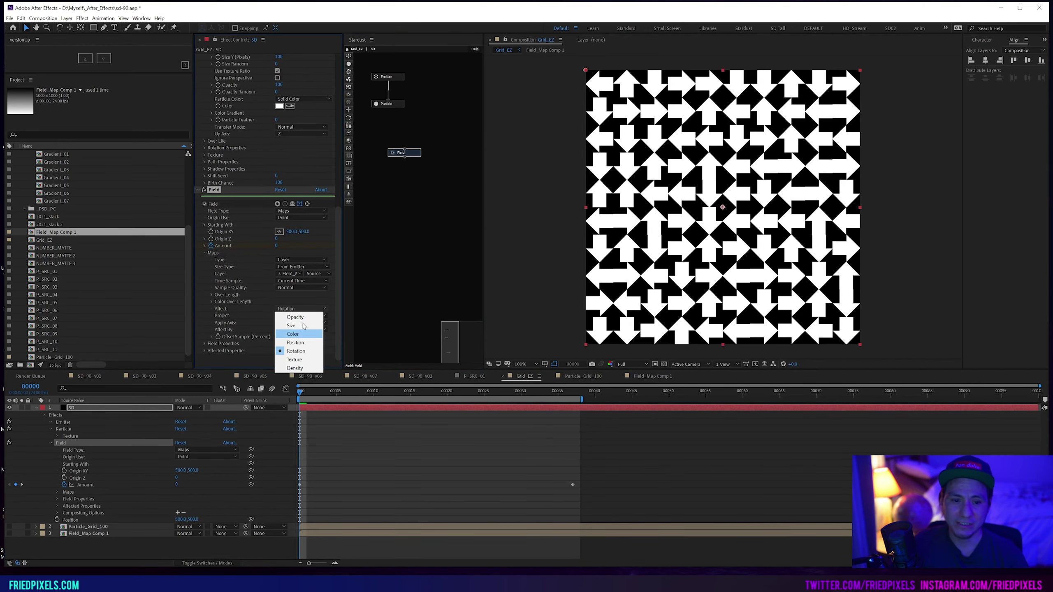
{"action": "left_click", "coordinate": [300, 359]}
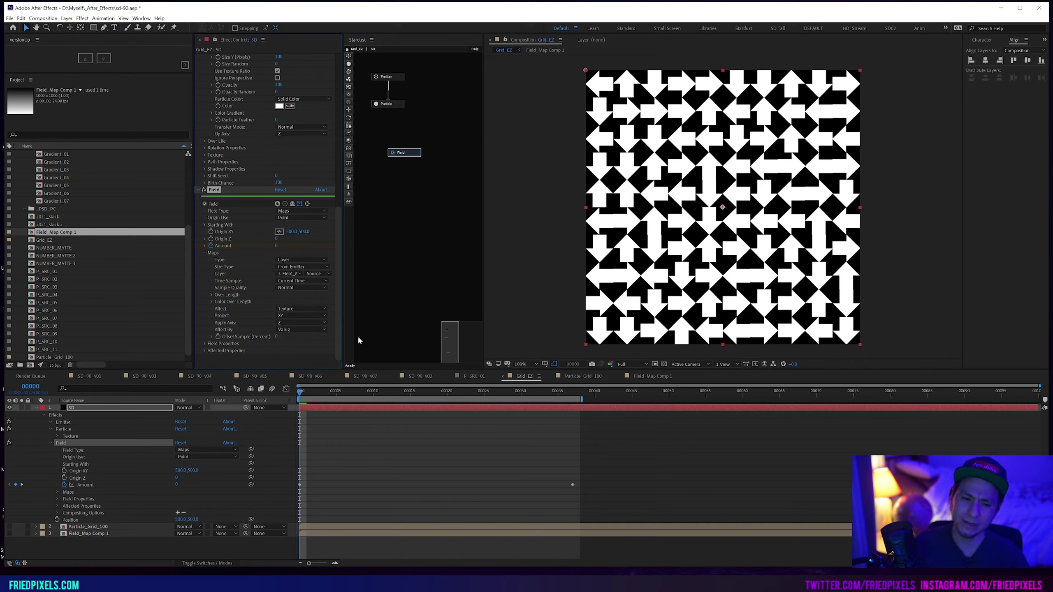
{"action": "left_click", "coordinate": [297, 323]}
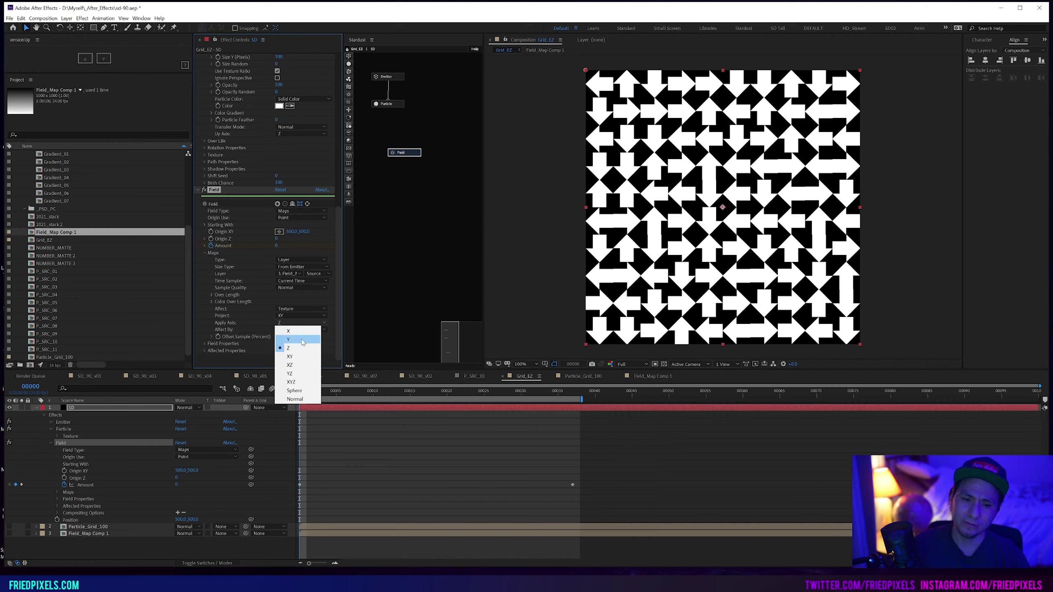
{"action": "left_click", "coordinate": [294, 356]}
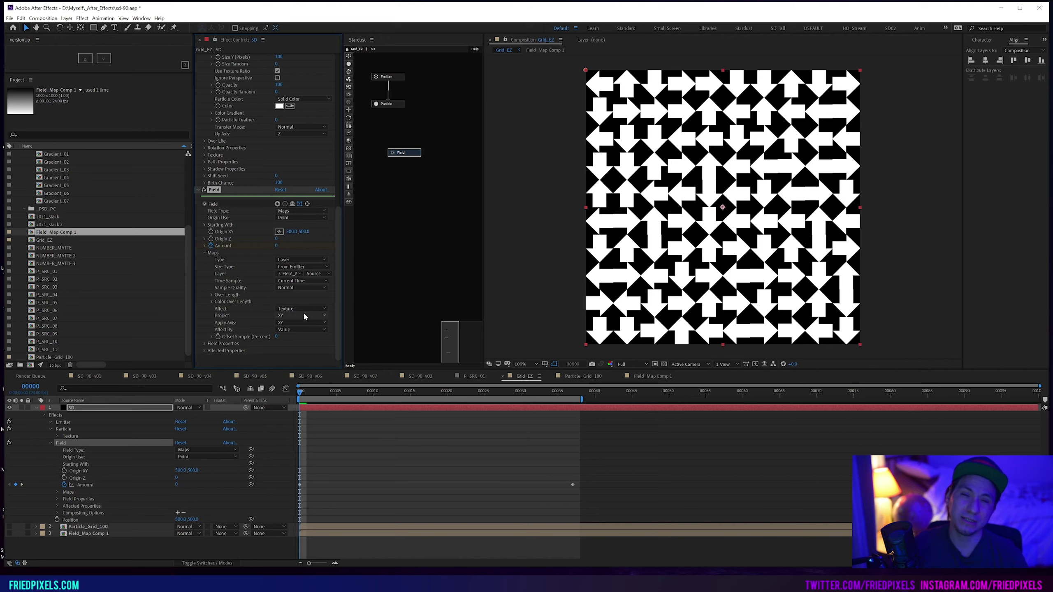
- Open the Particle_Grid_100 composition and scrub through its timeline to examine the arrow tile
{"action": "double_click", "coordinate": [96, 528]}
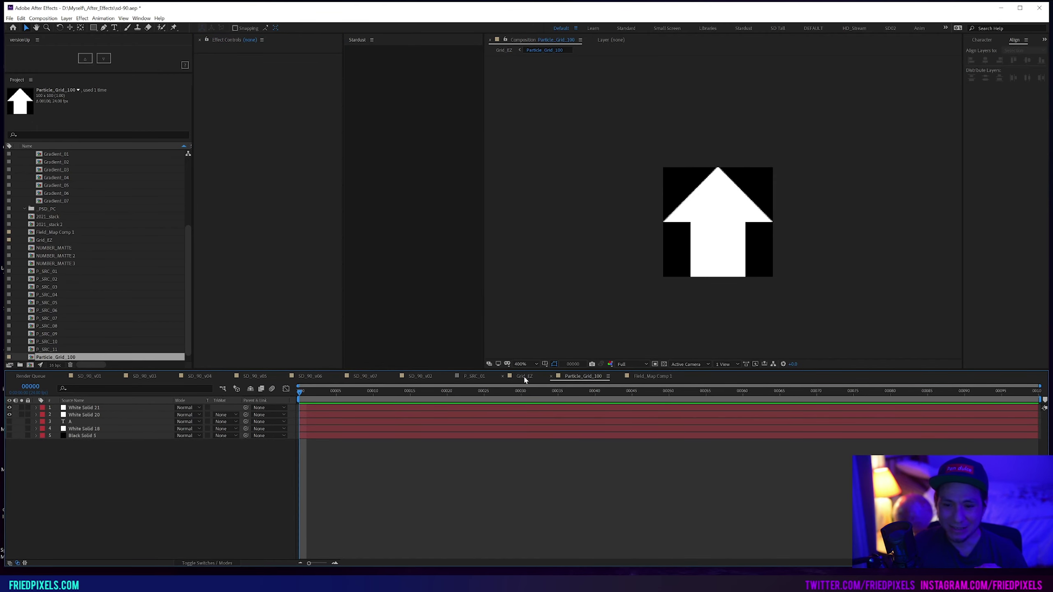
{"action": "left_click_drag", "start_coordinate": [324, 399], "coordinate": [417, 392]}
{"action": "key", "text": "space"}
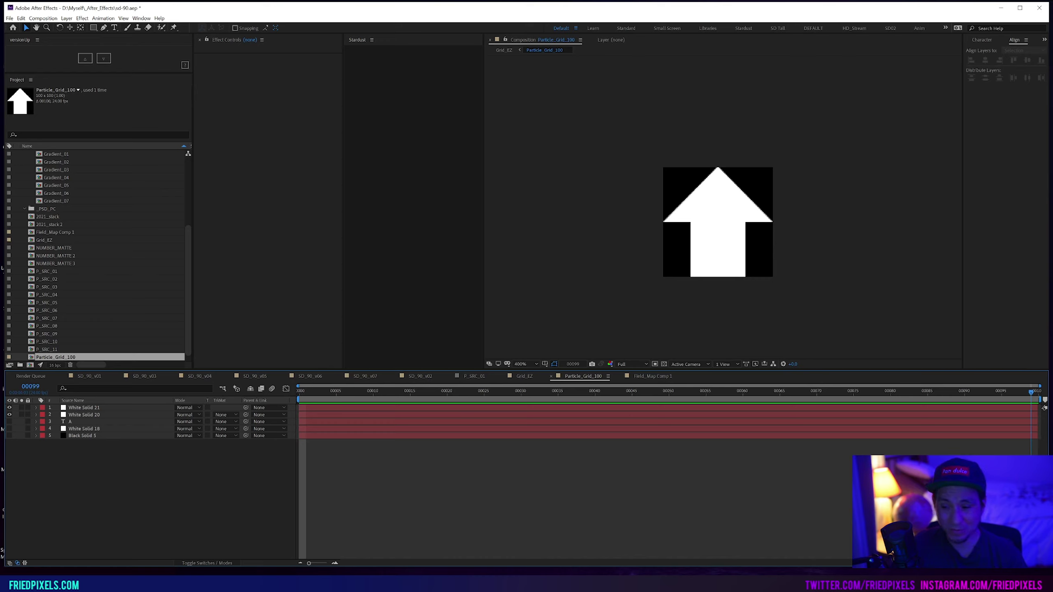
{"action": "left_click", "coordinate": [1023, 393]}
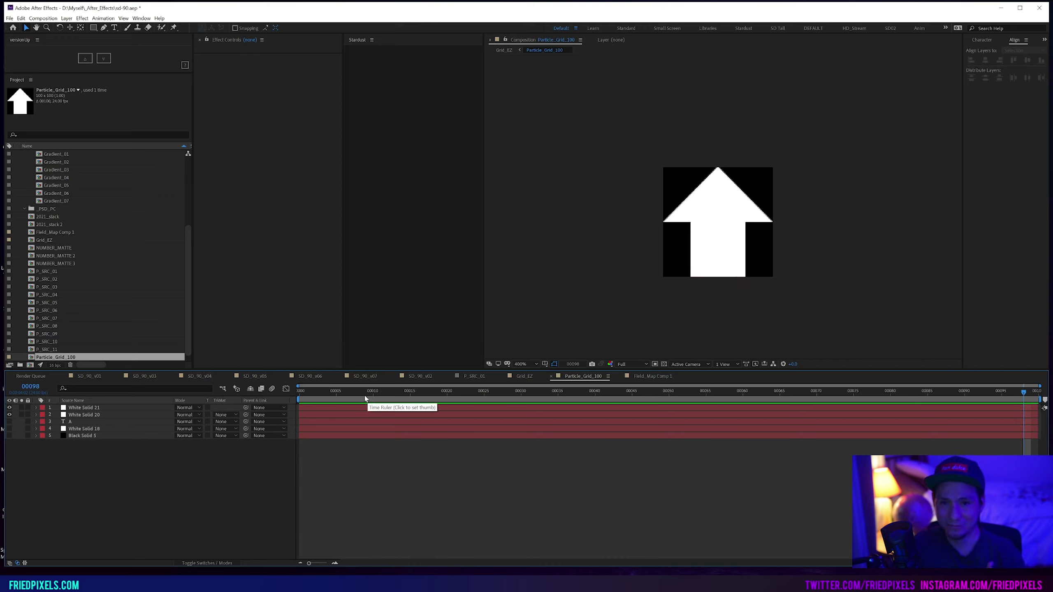
{"action": "left_click_drag", "start_coordinate": [365, 399], "coordinate": [455, 398]}
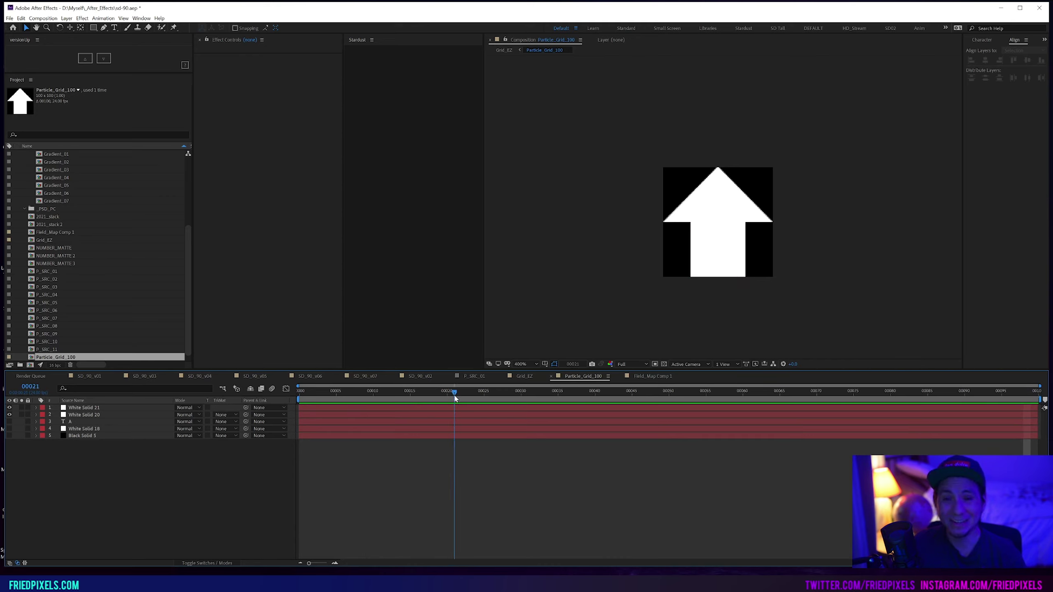
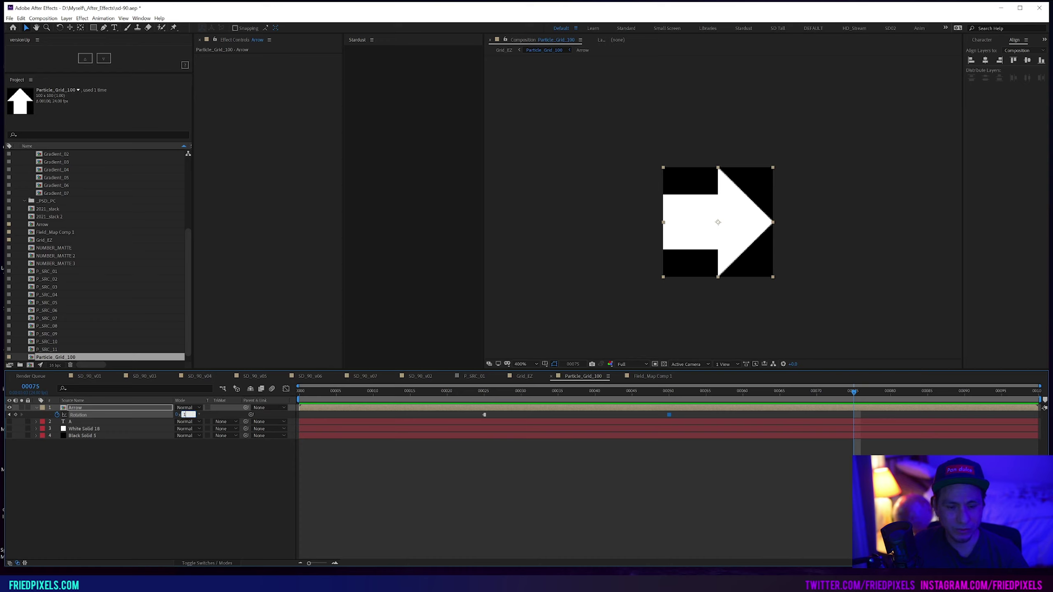
- Keyframe the Arrow layer's Rotation at 180° on frame 75 and 270° on frame 99, and scrub through the result
{"action": "key", "text": "Return"}
{"action": "key", "text": "End"}
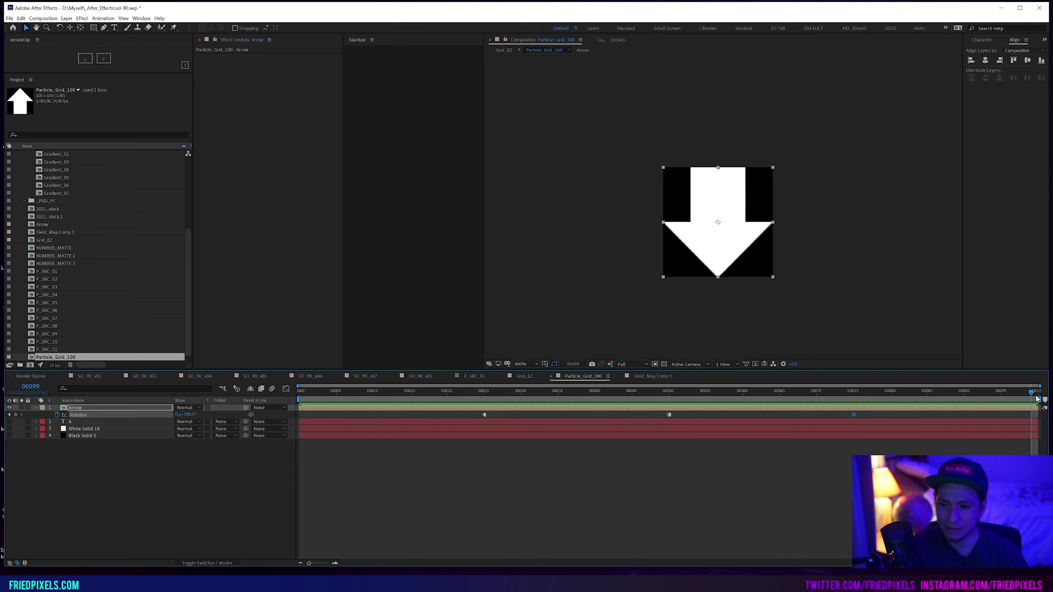
{"action": "left_click", "coordinate": [191, 415]}
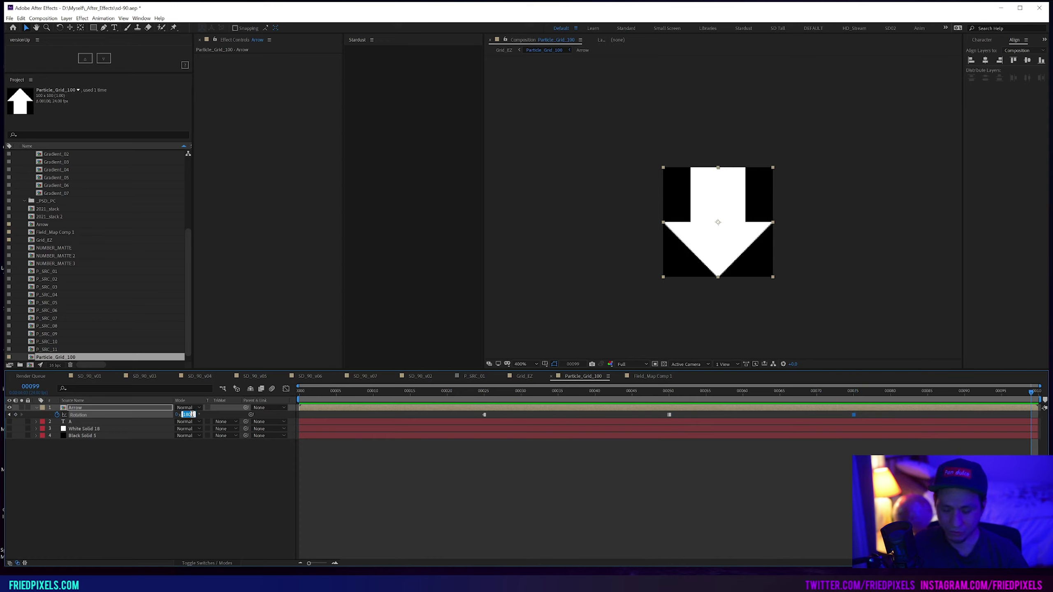
{"action": "type", "text": "270"}
{"action": "key", "text": "Return"}
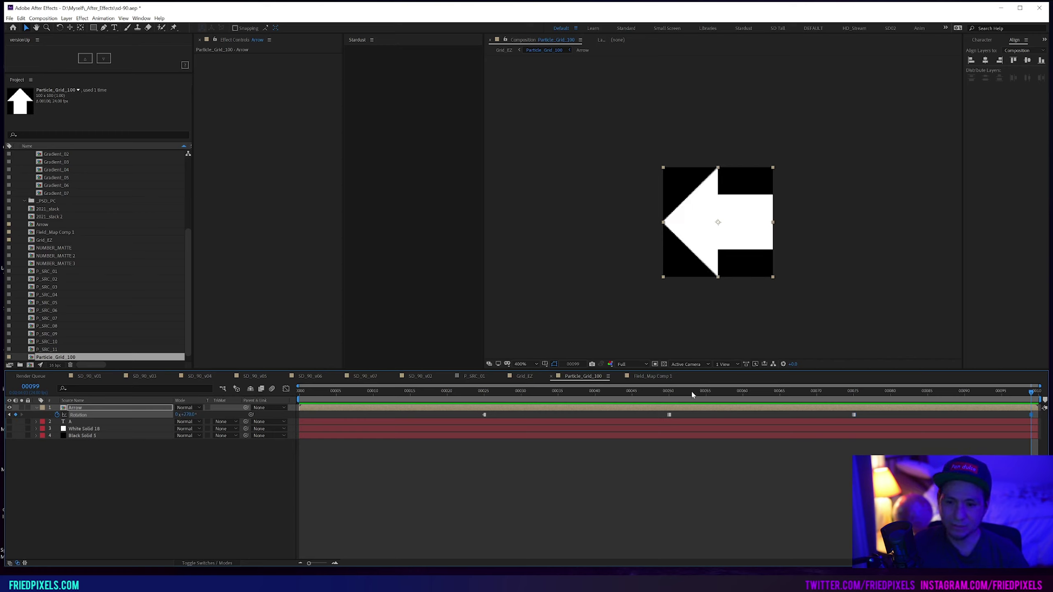
{"action": "left_click_drag", "start_coordinate": [691, 391], "coordinate": [572, 391]}
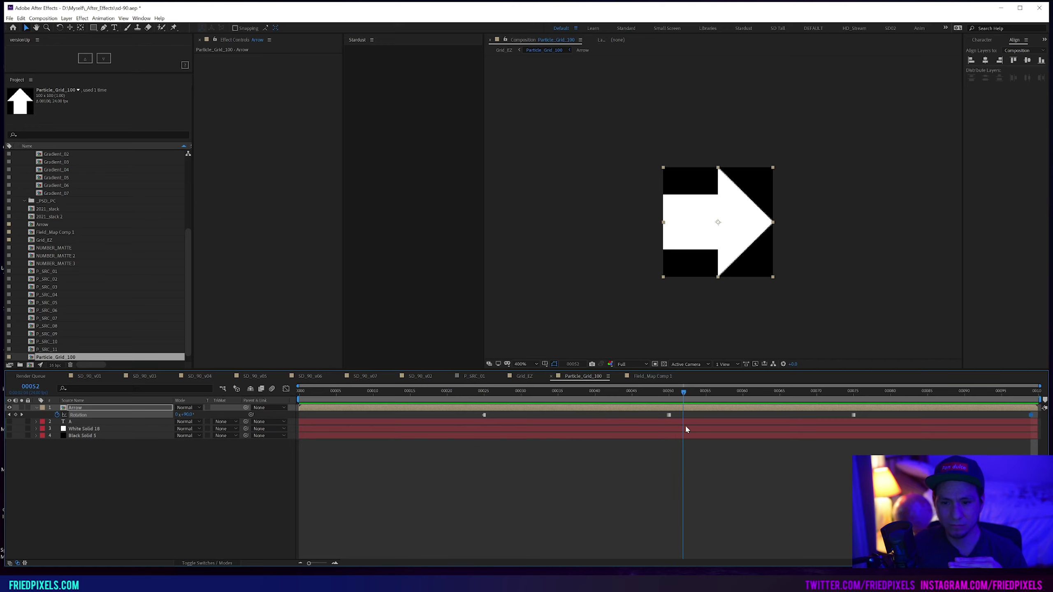
{"action": "key", "text": "space"}
- Return to the Grid_EZ composition, select the Field_Map Comp 1 layer and collapse the SD layer's properties
{"action": "left_click", "coordinate": [223, 388]}
{"action": "left_click", "coordinate": [198, 394]}
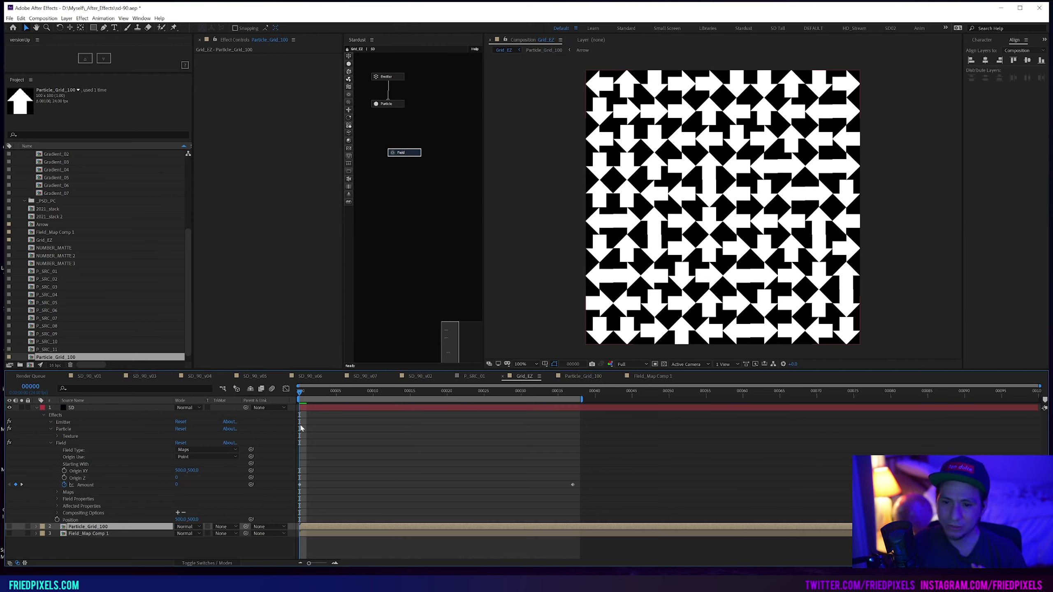
{"action": "left_click", "coordinate": [81, 534]}
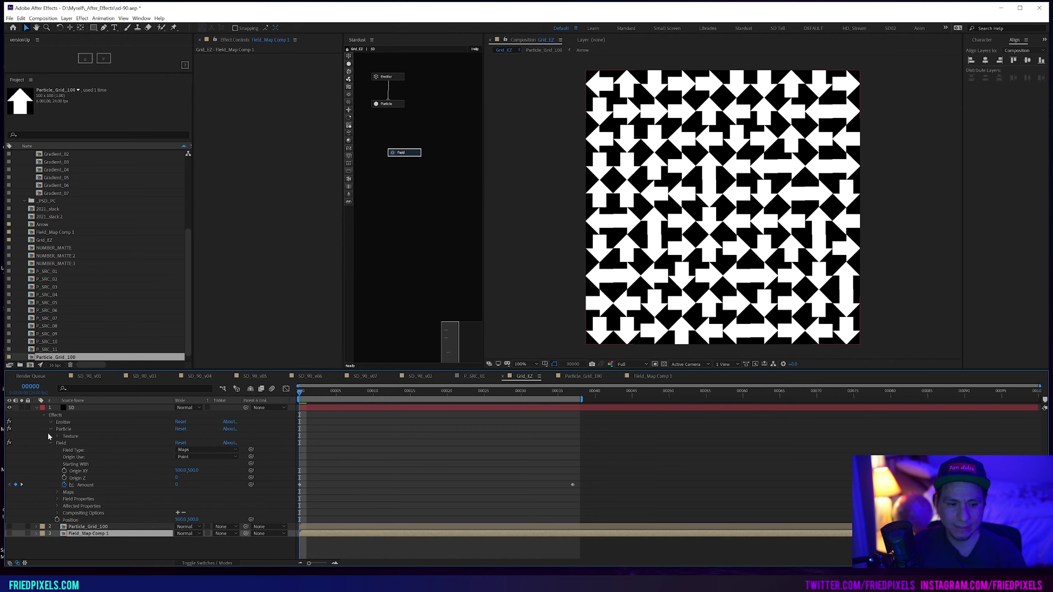
{"action": "left_click", "coordinate": [38, 408]}
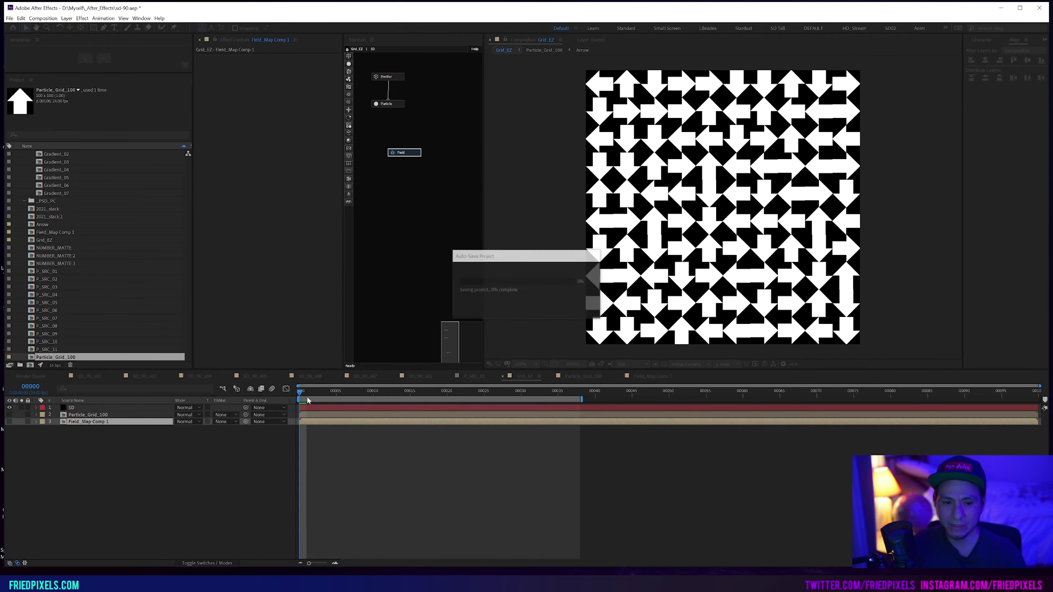
- Scrub to frame 38, try Z as the Field map's Apply Axis, and restore it to XY
{"action": "left_click_drag", "start_coordinate": [304, 399], "coordinate": [580, 402]}
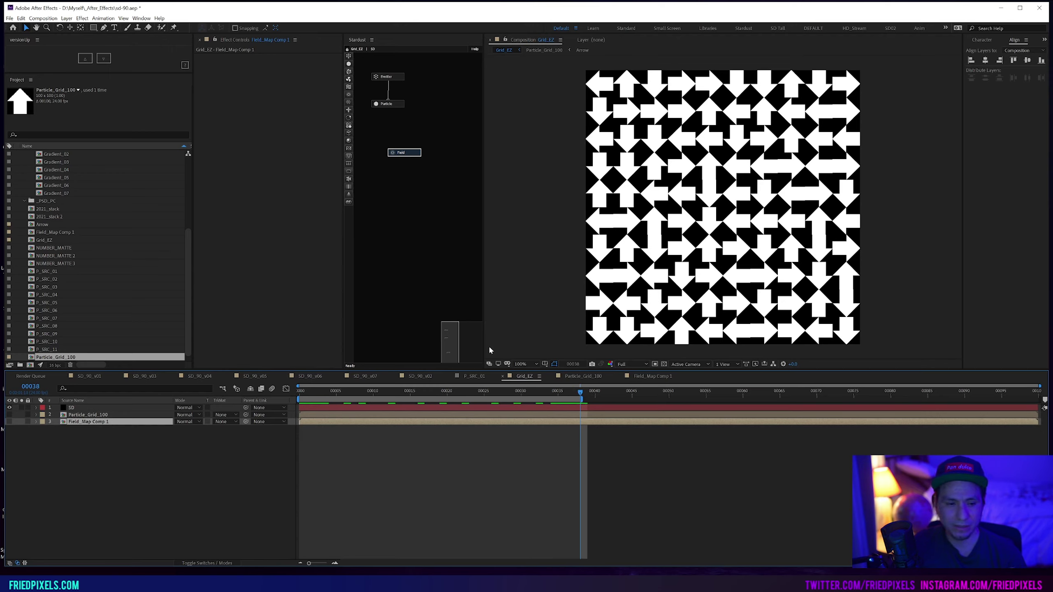
{"action": "left_click", "coordinate": [405, 152]}
{"action": "scroll", "coordinate": [288, 330], "scroll_direction": "down", "scroll_amount": 5}
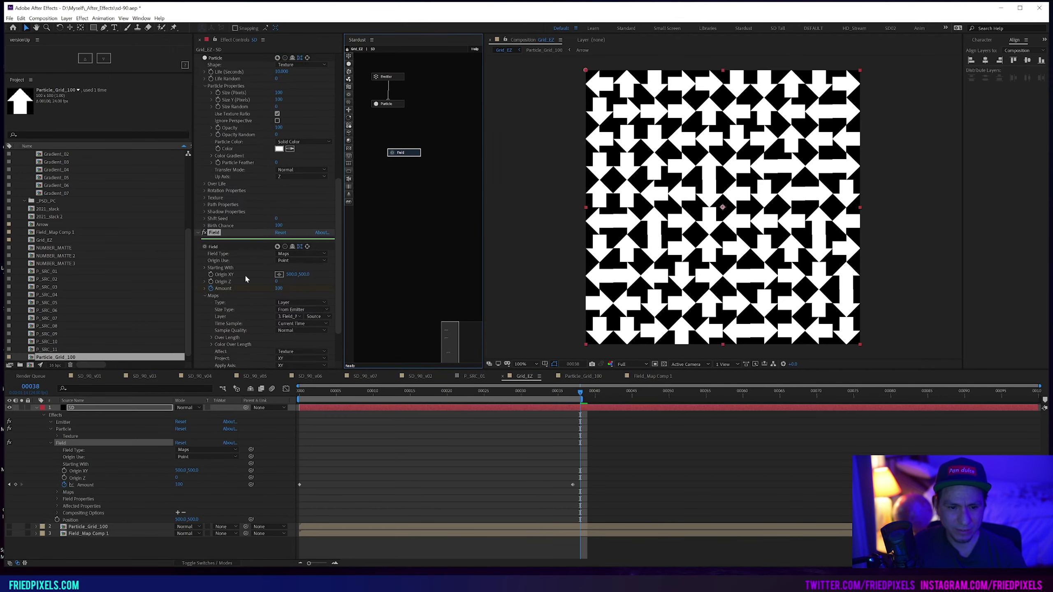
{"action": "left_click", "coordinate": [289, 331]}
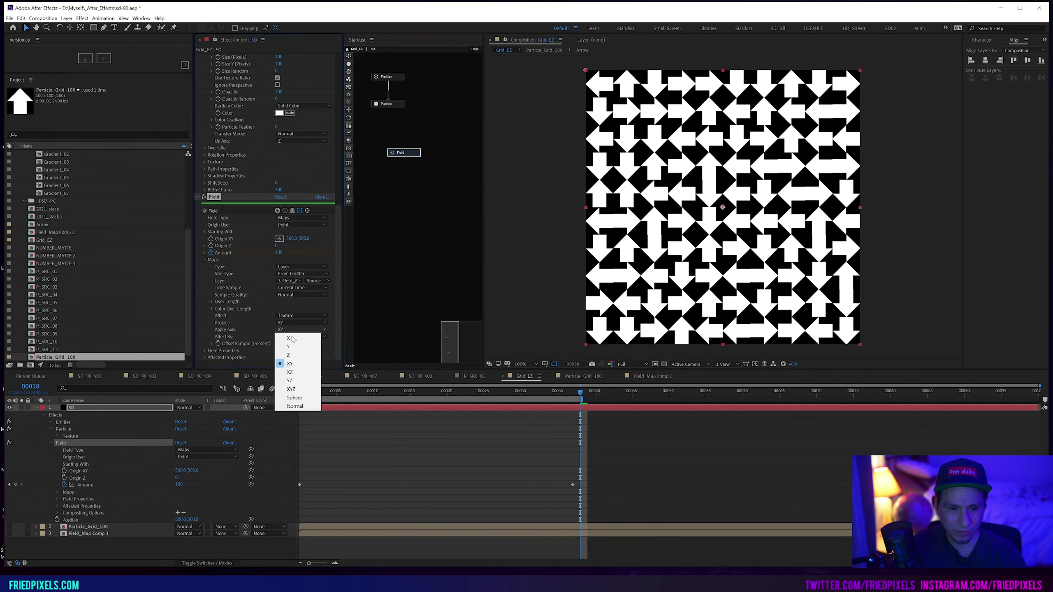
{"action": "left_click", "coordinate": [300, 355]}
{"action": "left_click", "coordinate": [290, 330]}
{"action": "left_click", "coordinate": [290, 363]}
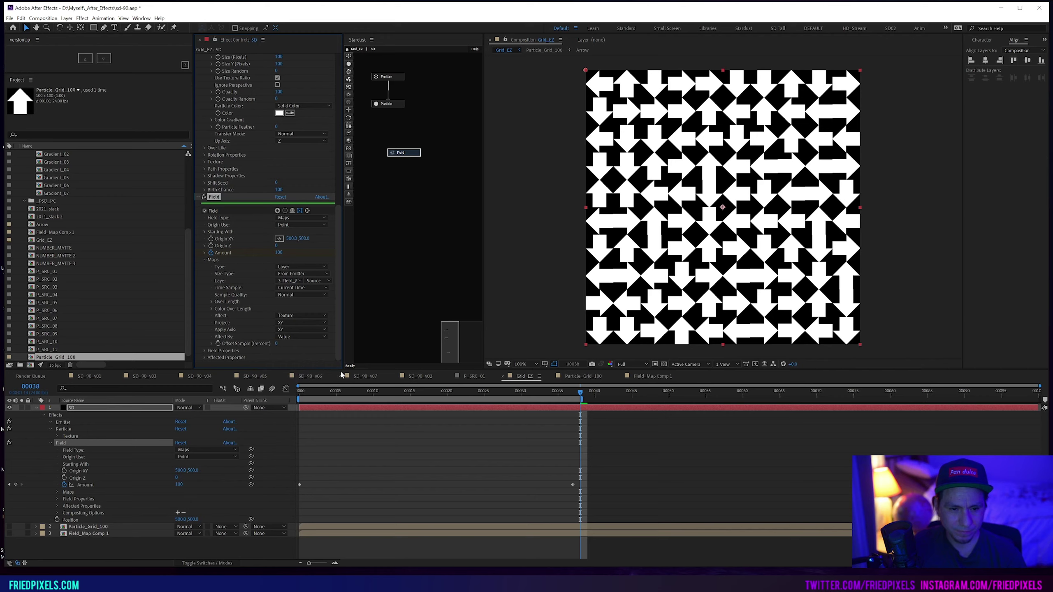
- Remove the Field's Amount keyframes at frame 37 and look over the map's Sample Quality and Project options
{"action": "left_click_drag", "start_coordinate": [343, 395], "coordinate": [572, 394]}
{"action": "left_click", "coordinate": [65, 485]}
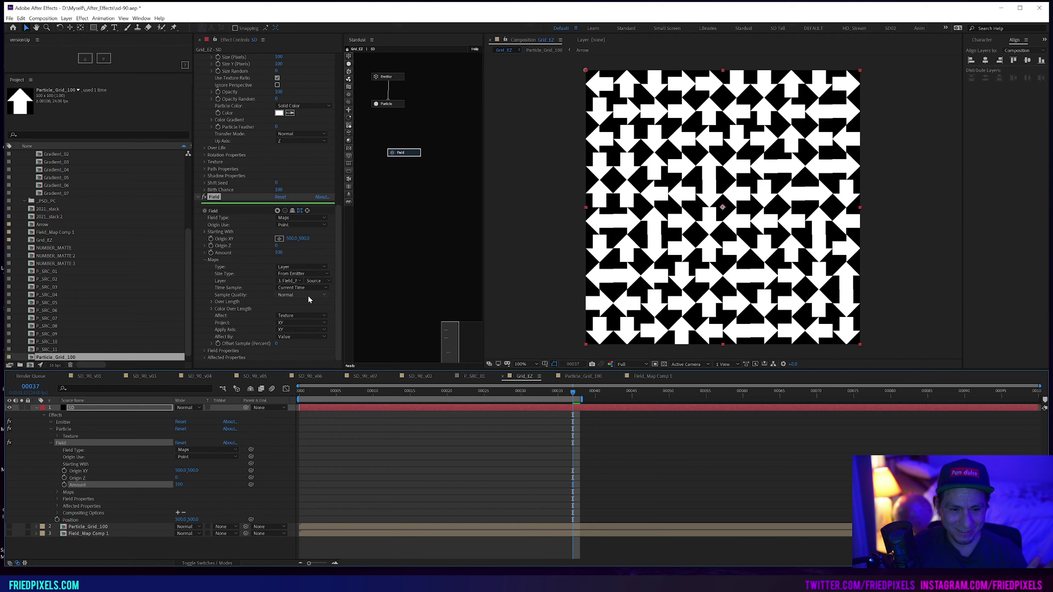
{"action": "left_click", "coordinate": [308, 295]}
{"action": "left_click", "coordinate": [233, 298]}
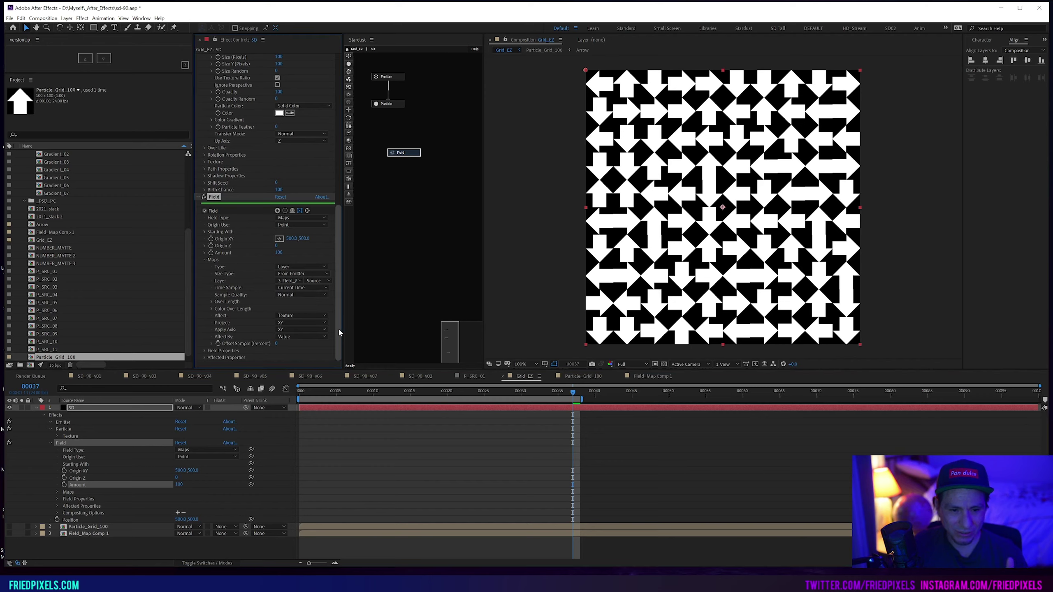
{"action": "left_click", "coordinate": [290, 323]}
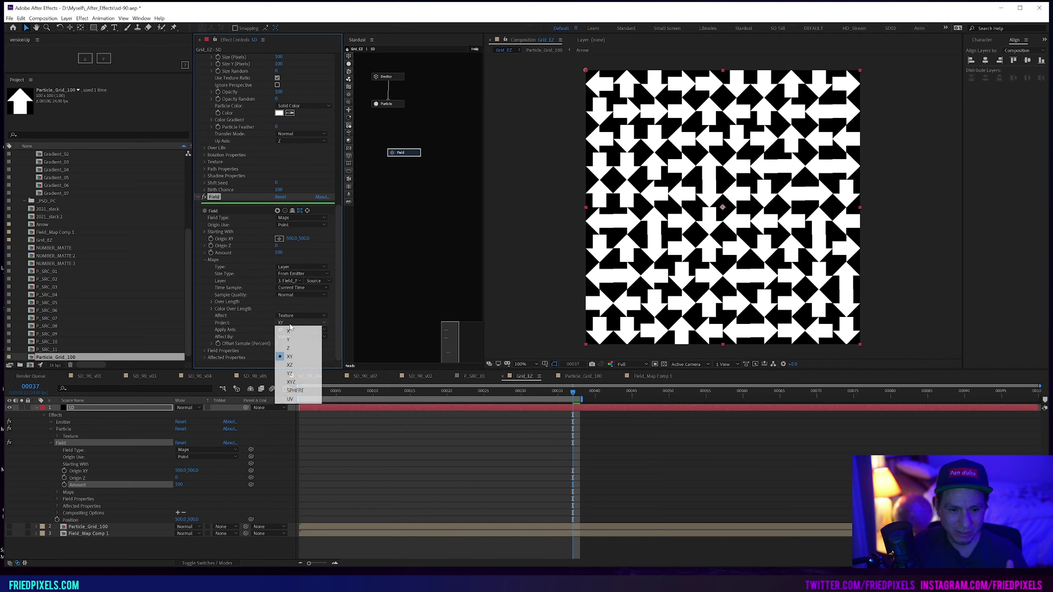
{"action": "left_click", "coordinate": [269, 330]}
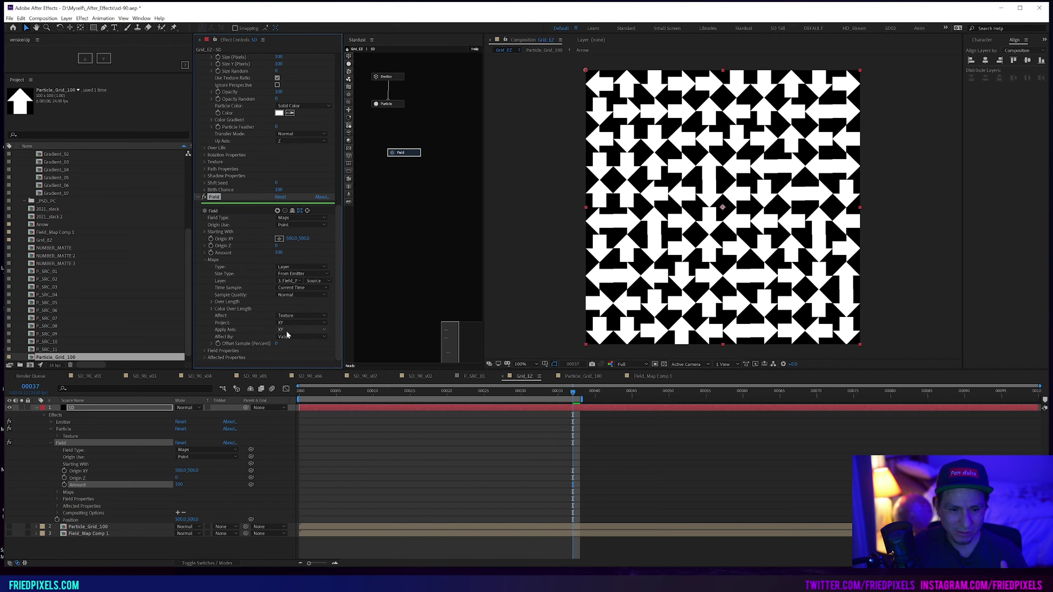
- Try the X, Y, Z, XYZ and Normal Apply Axis options on the Field map, restore XY and preview the grid
{"action": "left_click", "coordinate": [300, 329]}
{"action": "left_click", "coordinate": [297, 338]}
{"action": "left_click", "coordinate": [299, 330]}
{"action": "left_click", "coordinate": [294, 346]}
{"action": "left_click", "coordinate": [293, 329]}
{"action": "left_click", "coordinate": [288, 355]}
{"action": "left_click", "coordinate": [295, 329]}
{"action": "left_click", "coordinate": [300, 391]}
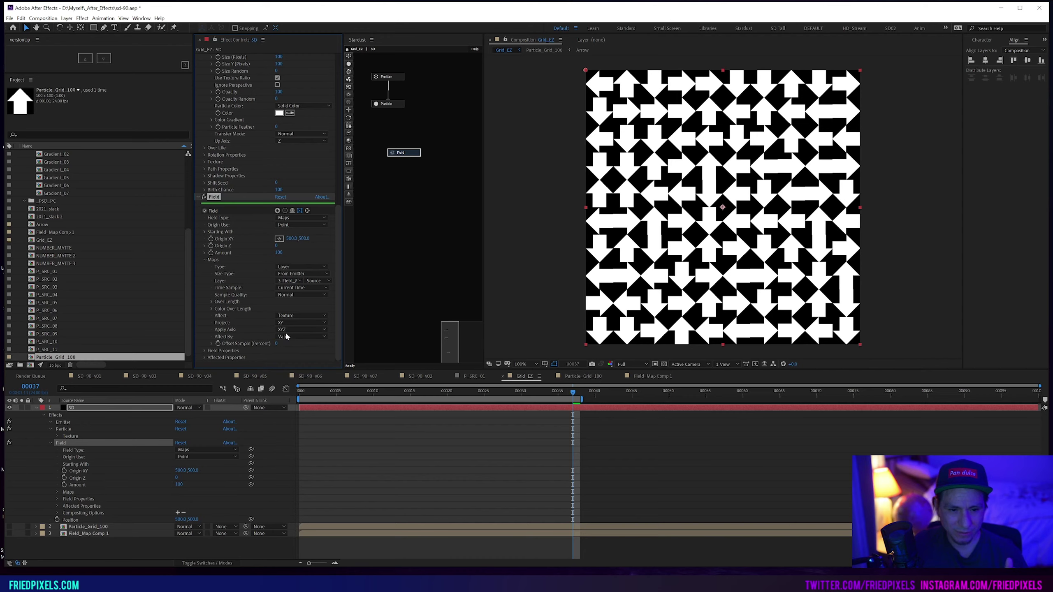
{"action": "left_click", "coordinate": [286, 331]}
{"action": "left_click", "coordinate": [290, 405]}
{"action": "left_click", "coordinate": [288, 330]}
{"action": "left_click", "coordinate": [299, 365]}
{"action": "left_click", "coordinate": [314, 396]}
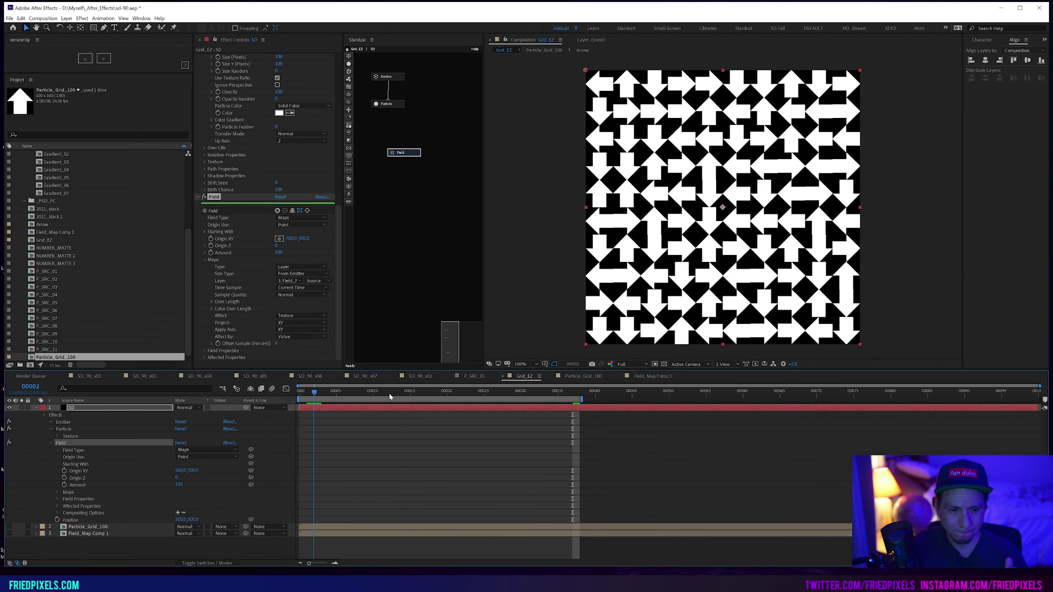
{"action": "key", "text": "space"}
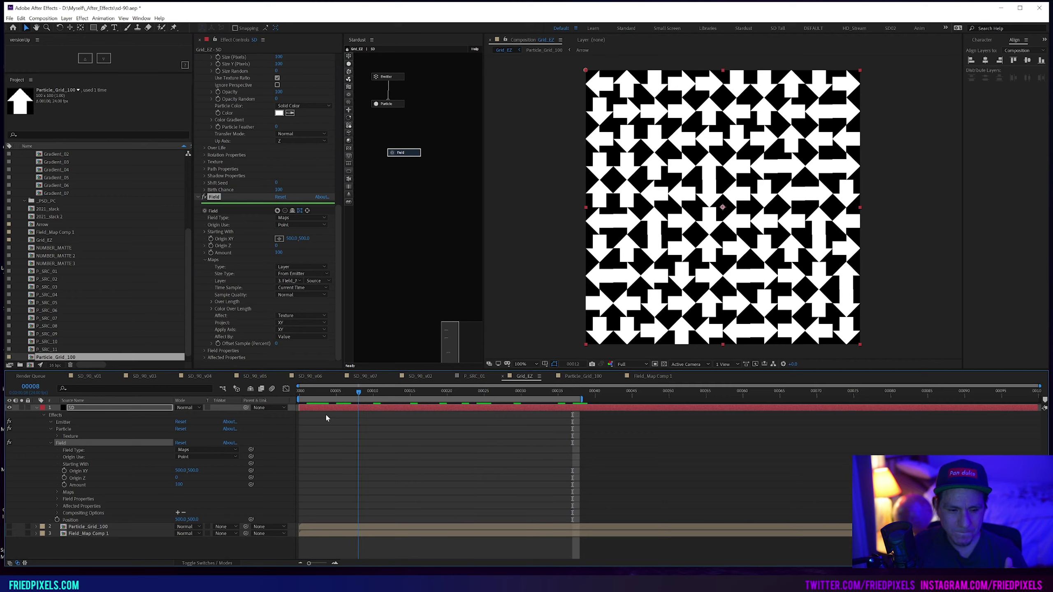
{"action": "key", "text": "space"}
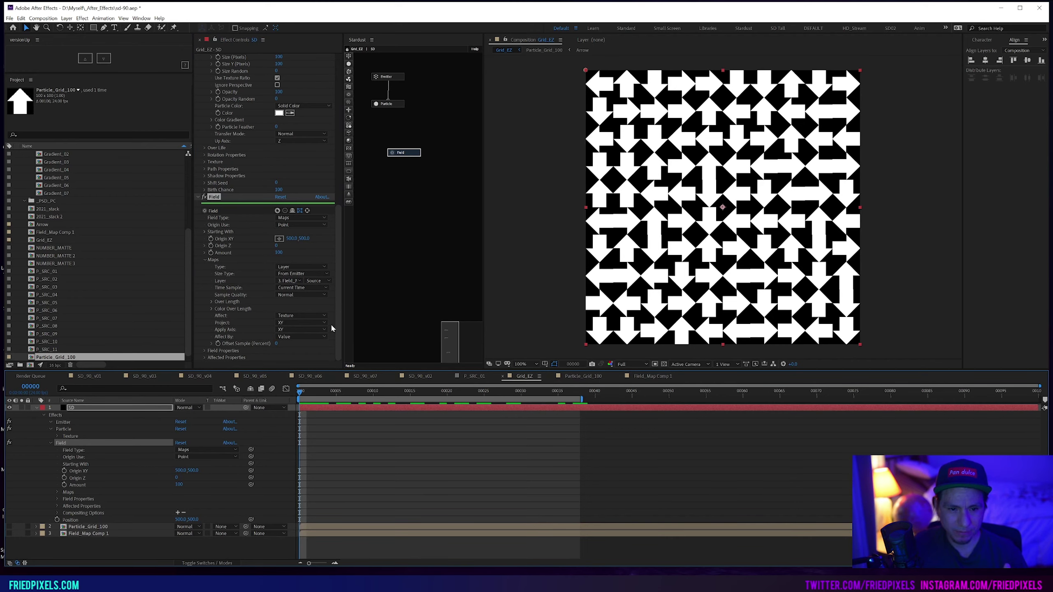
- Set the Particle's Texture Time Sampler to Random Still Frame, preview the grid and scrub back to frame 1
{"action": "left_click", "coordinate": [203, 161]}
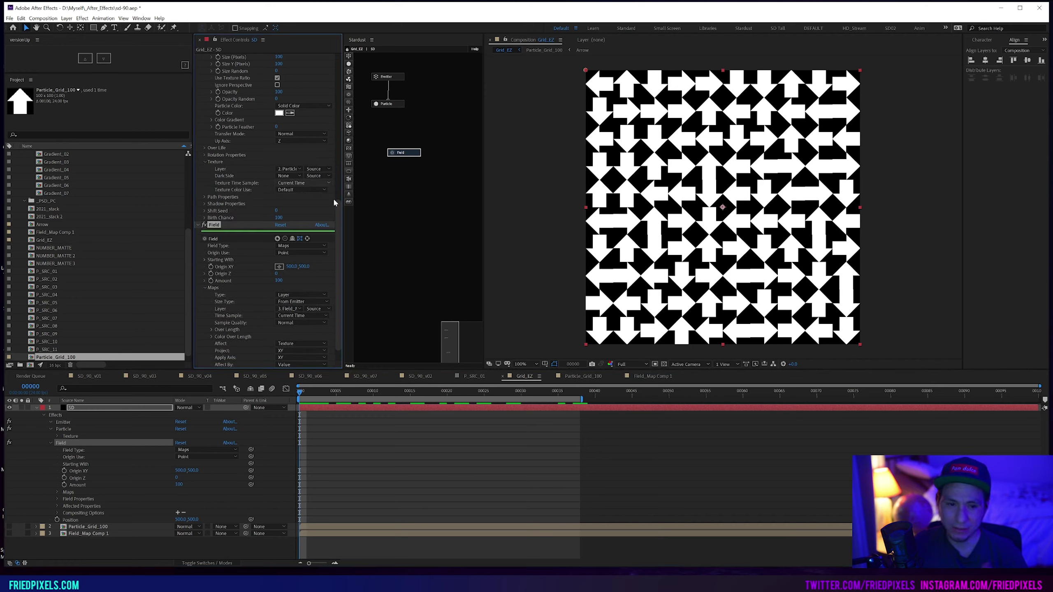
{"action": "left_click", "coordinate": [296, 184]}
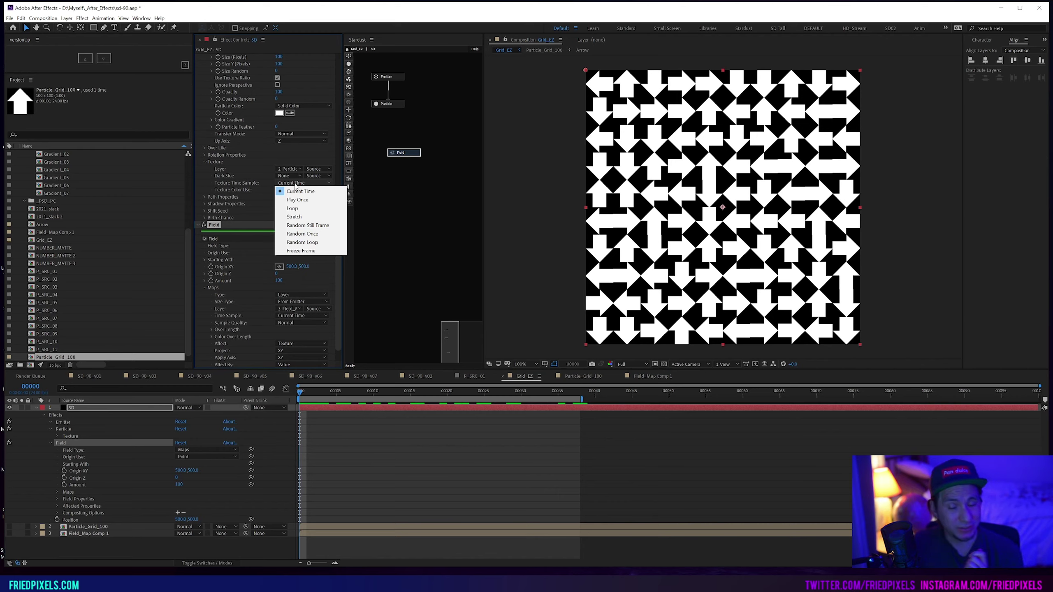
{"action": "left_click", "coordinate": [246, 183]}
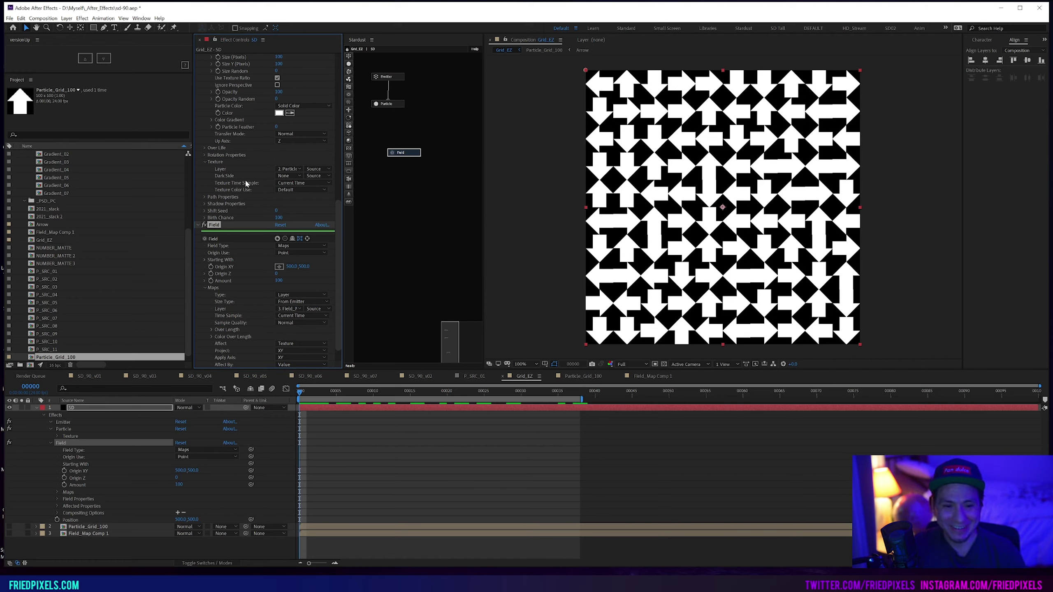
{"action": "left_click", "coordinate": [284, 184]}
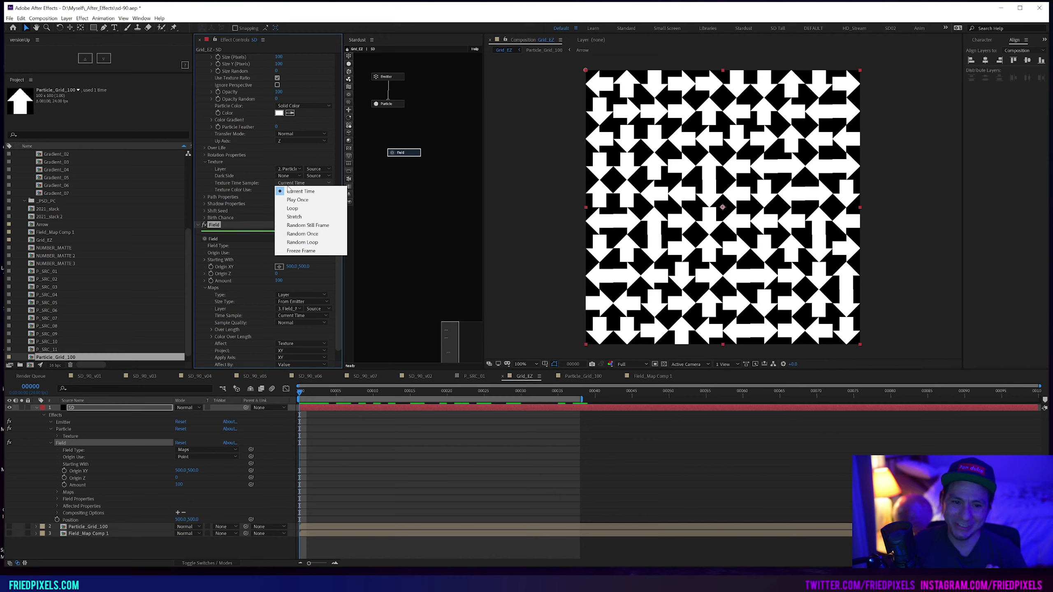
{"action": "left_click", "coordinate": [307, 226]}
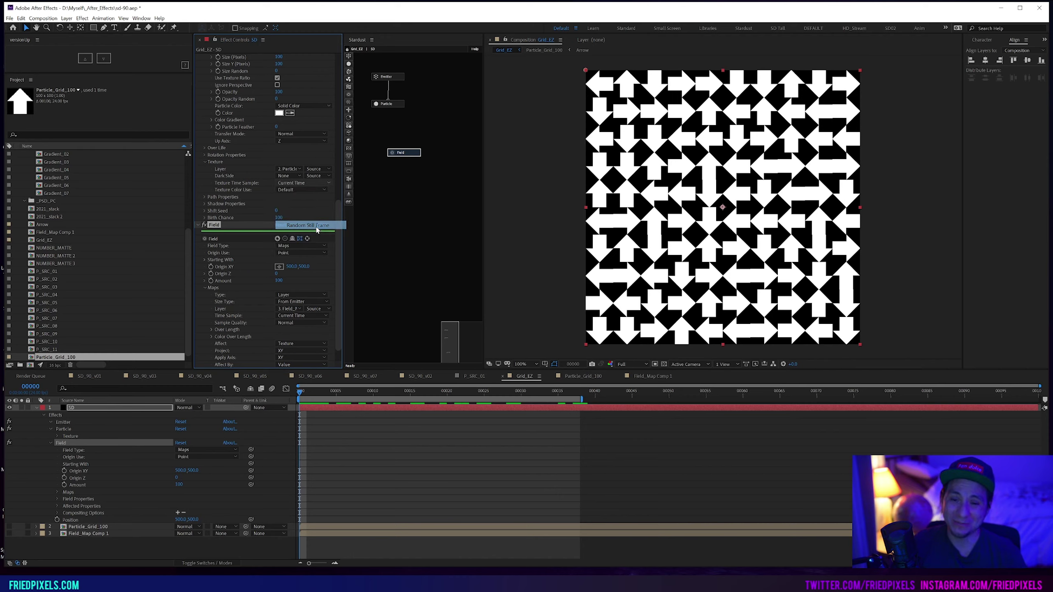
{"action": "key", "text": "space"}
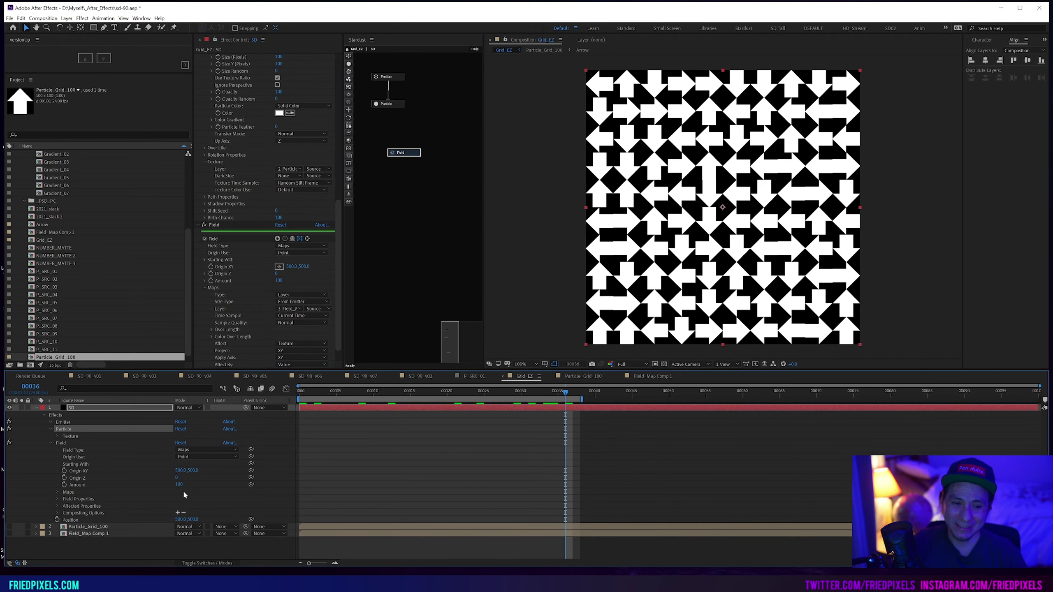
{"action": "mouse_move", "coordinate": [178, 484]}
{"action": "left_mouse_down"}
{"action": "mouse_move", "coordinate": [247, 489]}
{"action": "mouse_move", "coordinate": [178, 486]}
{"action": "left_mouse_up"}
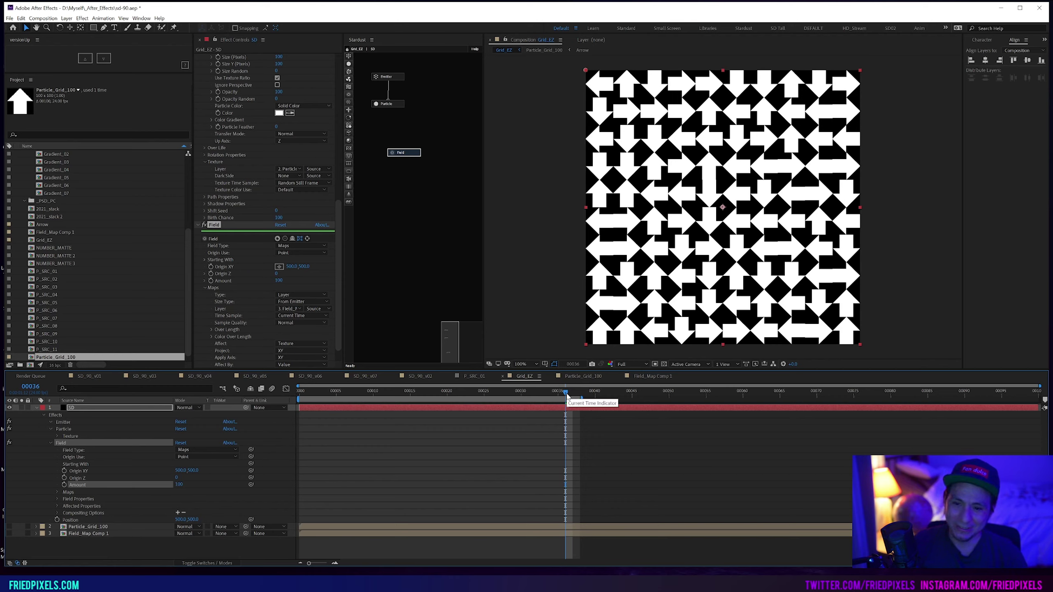
{"action": "left_click_drag", "start_coordinate": [567, 396], "coordinate": [310, 411]}
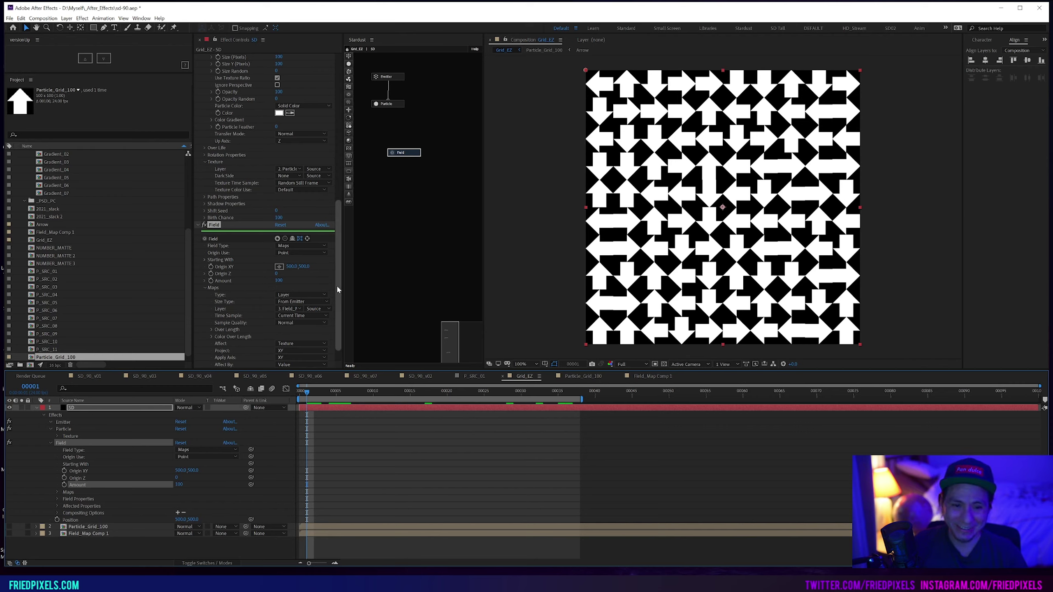
- Disable the Field effect, switch the Particle's Texture Time Sampler to Current Time and preview the grid
{"action": "scroll", "coordinate": [338, 303], "scroll_direction": "down", "scroll_amount": 2}
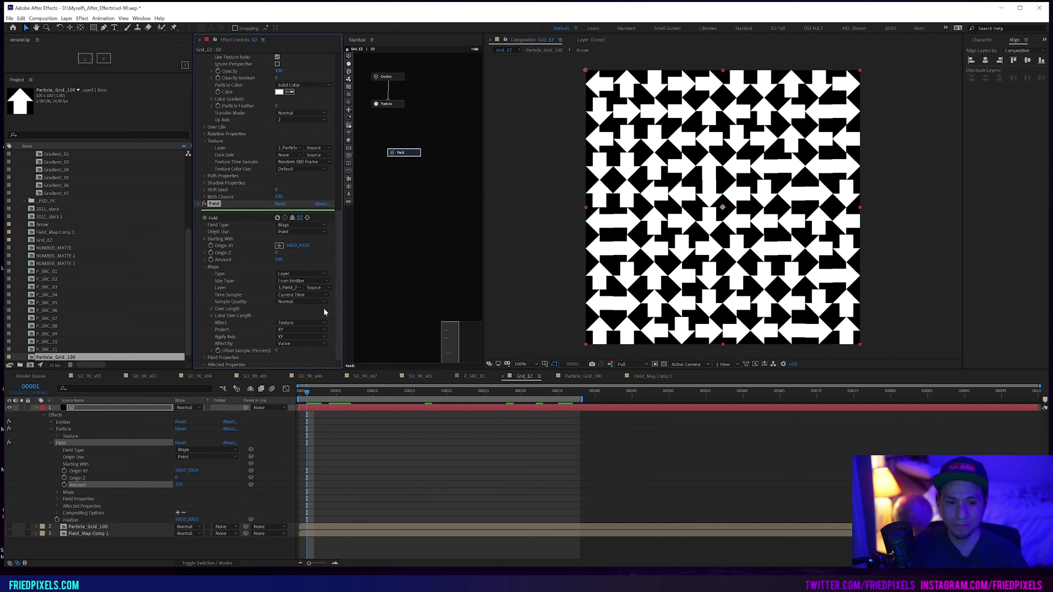
{"action": "left_click", "coordinate": [205, 203]}
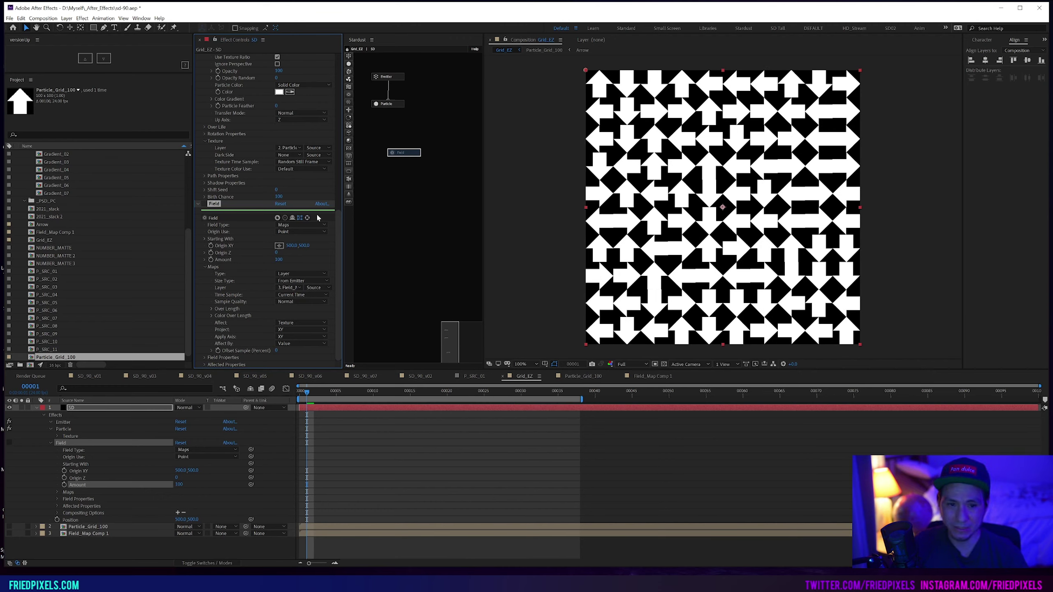
{"action": "scroll", "coordinate": [318, 211], "scroll_direction": "up", "scroll_amount": 3}
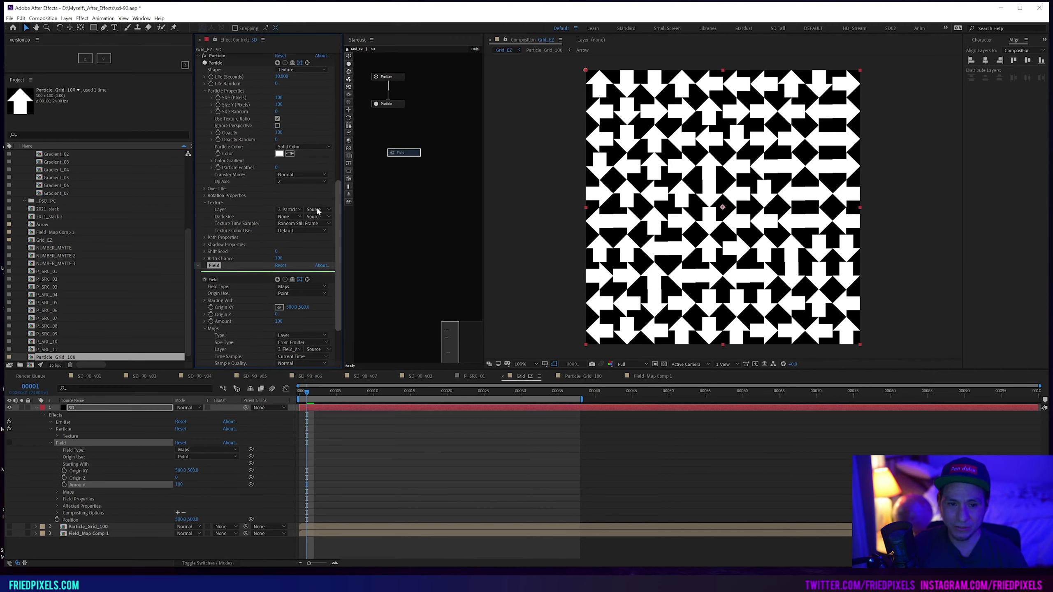
{"action": "left_click", "coordinate": [301, 224]}
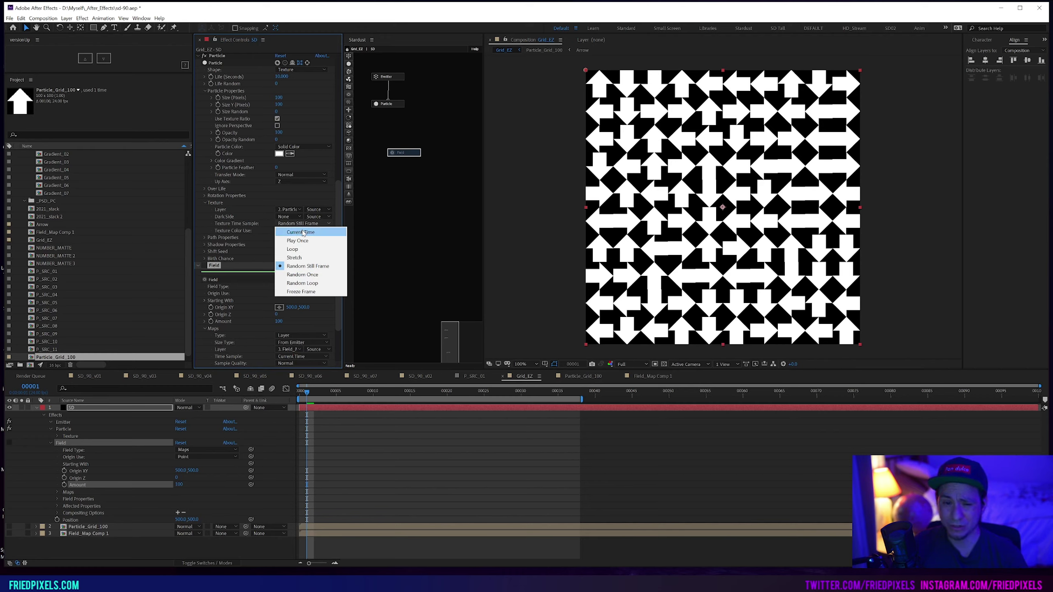
{"action": "left_click", "coordinate": [301, 232]}
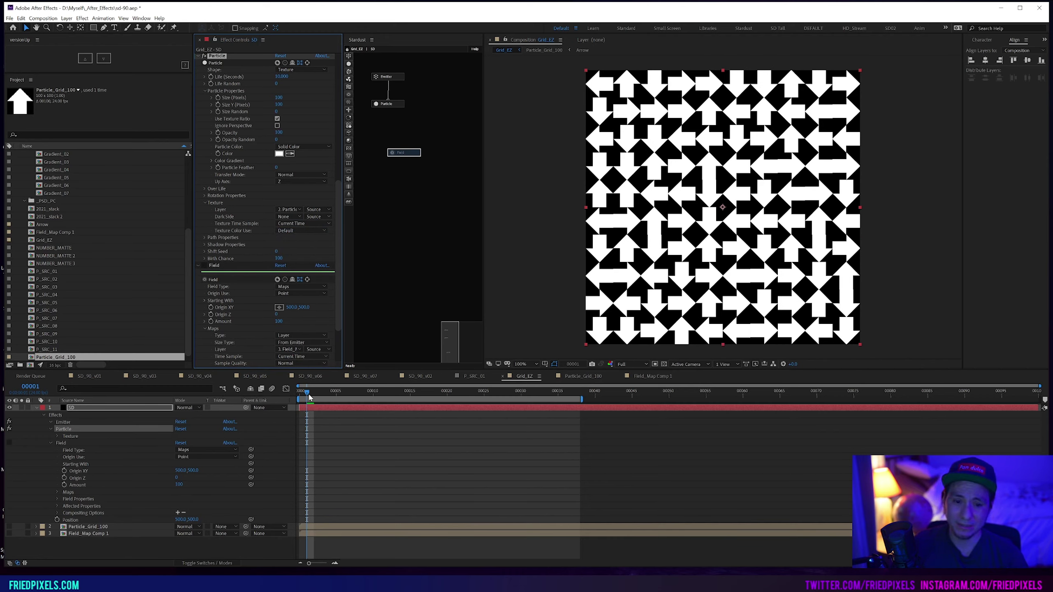
{"action": "key", "text": "space"}
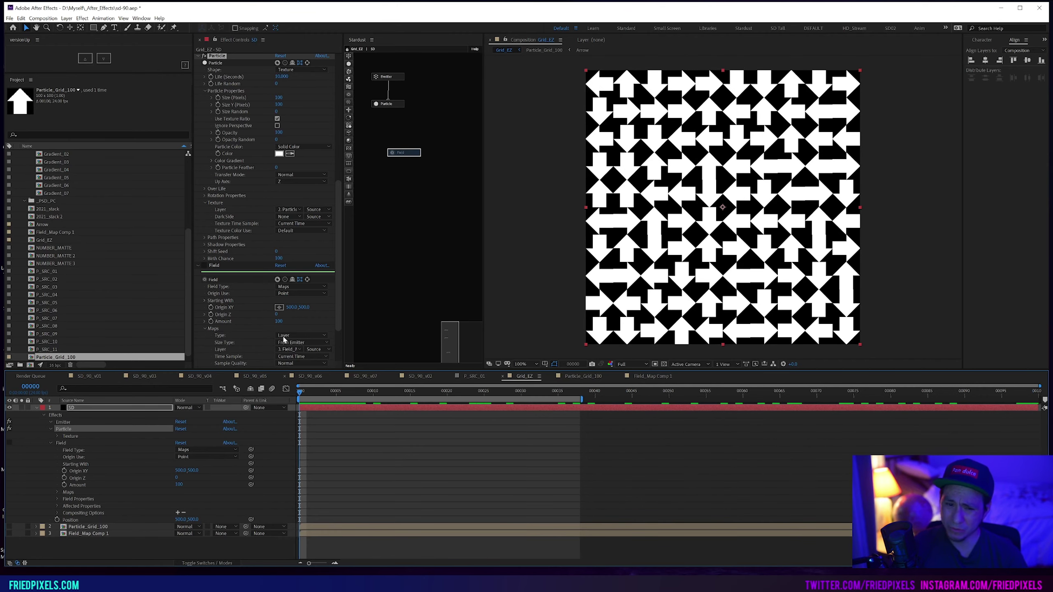
- Return the Texture Time Sampler to Random Still Frame, scrub through the whole timeline and re-enable the Field effect
{"action": "left_click", "coordinate": [301, 224]}
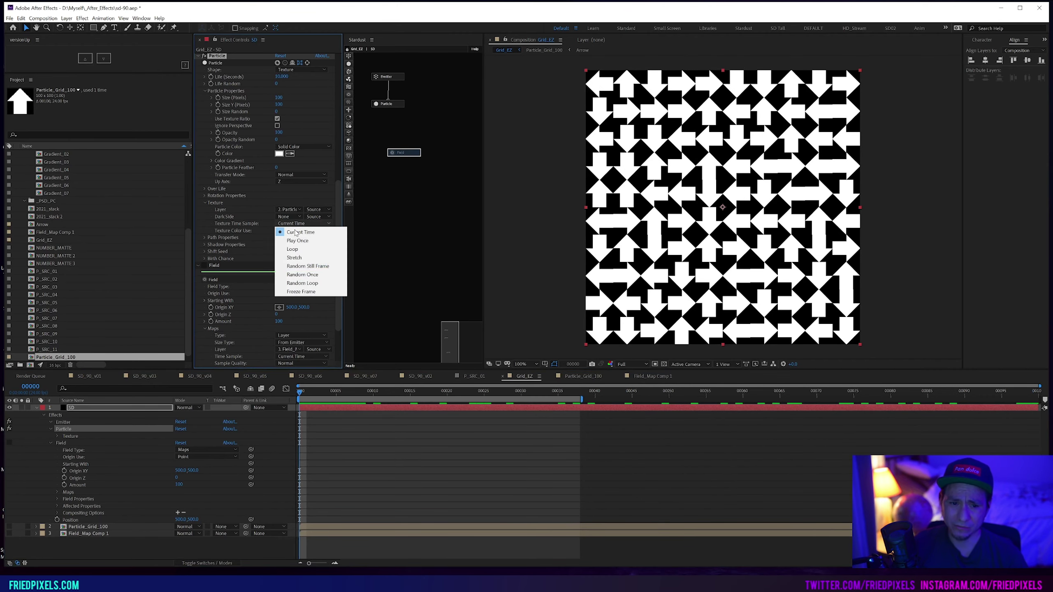
{"action": "left_click", "coordinate": [307, 266]}
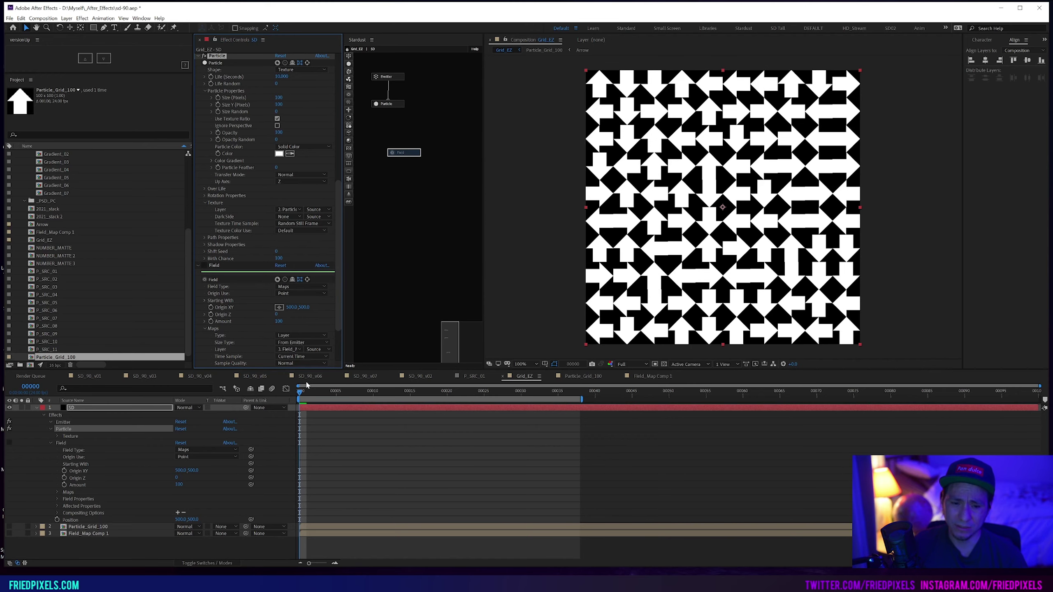
{"action": "left_click_drag", "start_coordinate": [307, 398], "coordinate": [1040, 396]}
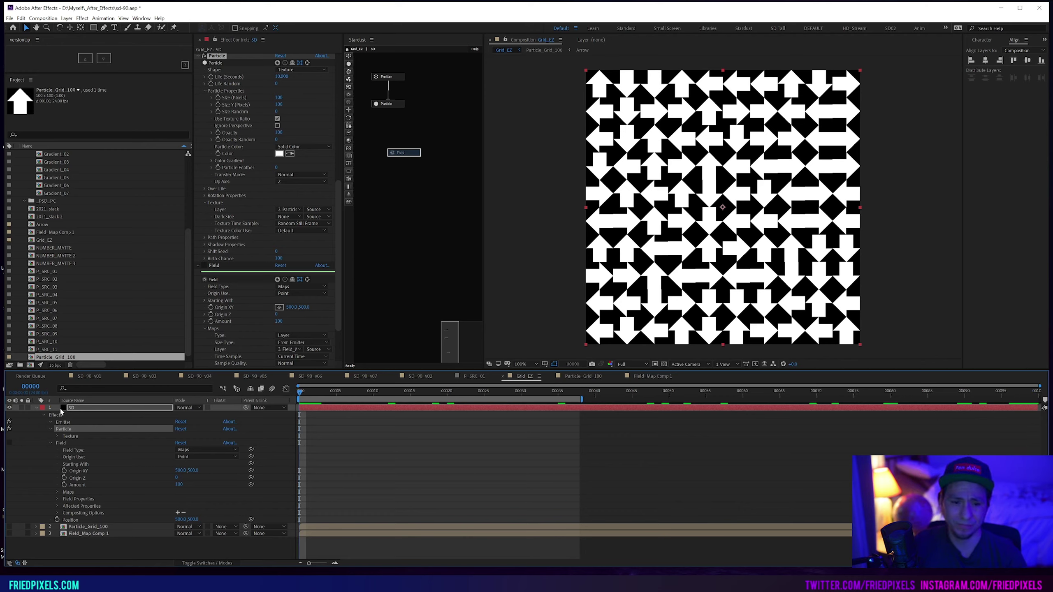
{"action": "key", "text": "Home"}
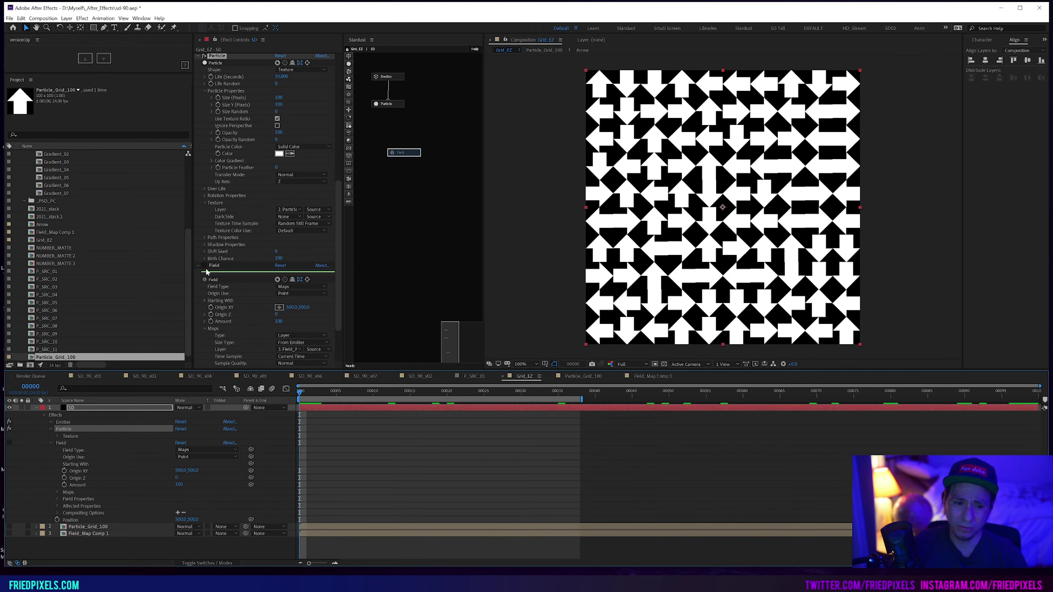
{"action": "left_click", "coordinate": [204, 265]}
- Keyframe the Field's Amount at 0 on the first frame
{"action": "scroll", "coordinate": [333, 326], "scroll_direction": "down", "scroll_amount": 3}
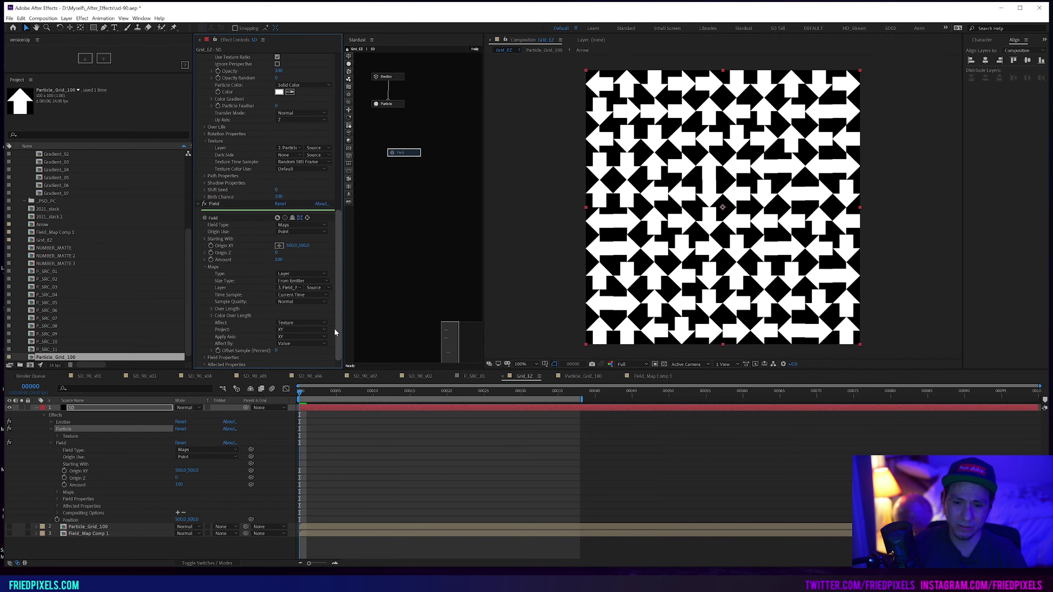
{"action": "left_click", "coordinate": [64, 484]}
{"action": "left_click", "coordinate": [178, 484]}
{"action": "type", "text": "0"}
{"action": "key", "text": "Return"}
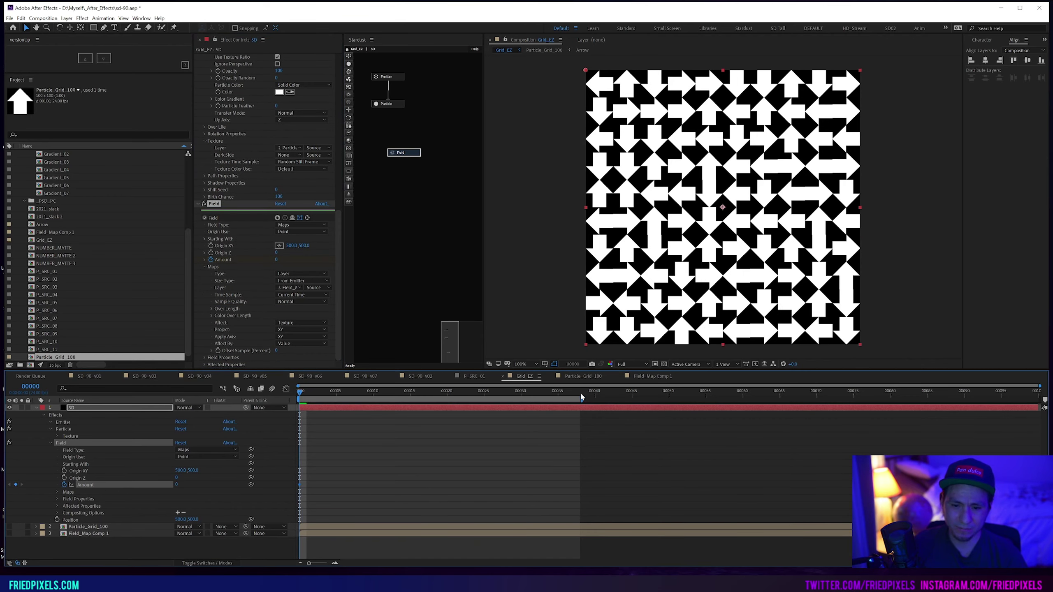
- Keyframe the Field's Amount at 100 on frame 38, preview the animation and scrub through it
{"action": "left_click", "coordinate": [582, 396]}
{"action": "left_click", "coordinate": [178, 484]}
{"action": "type", "text": "100"}
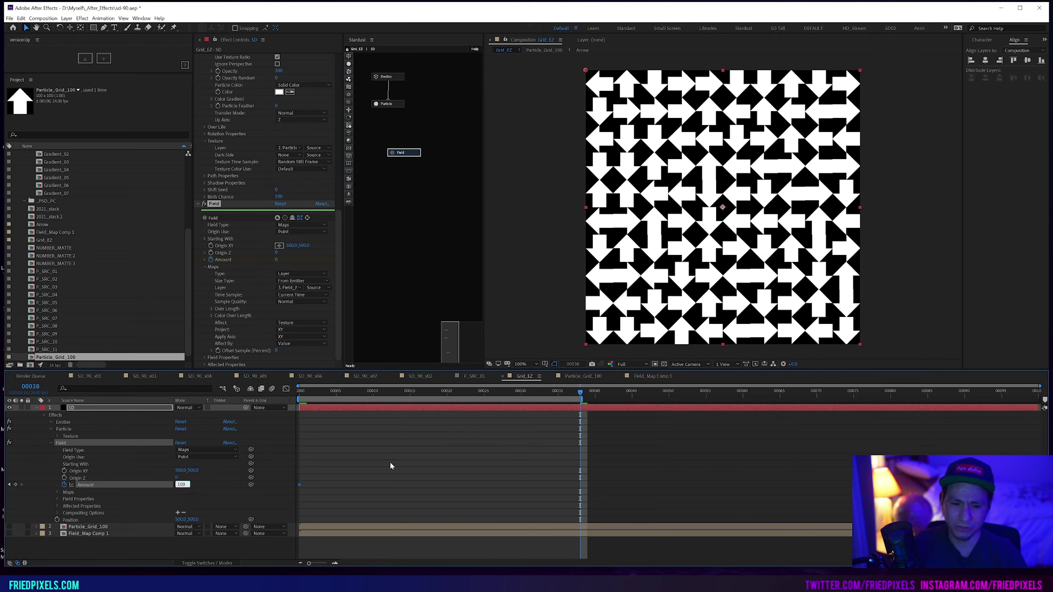
{"action": "key", "text": "Return"}
{"action": "key", "text": "space"}
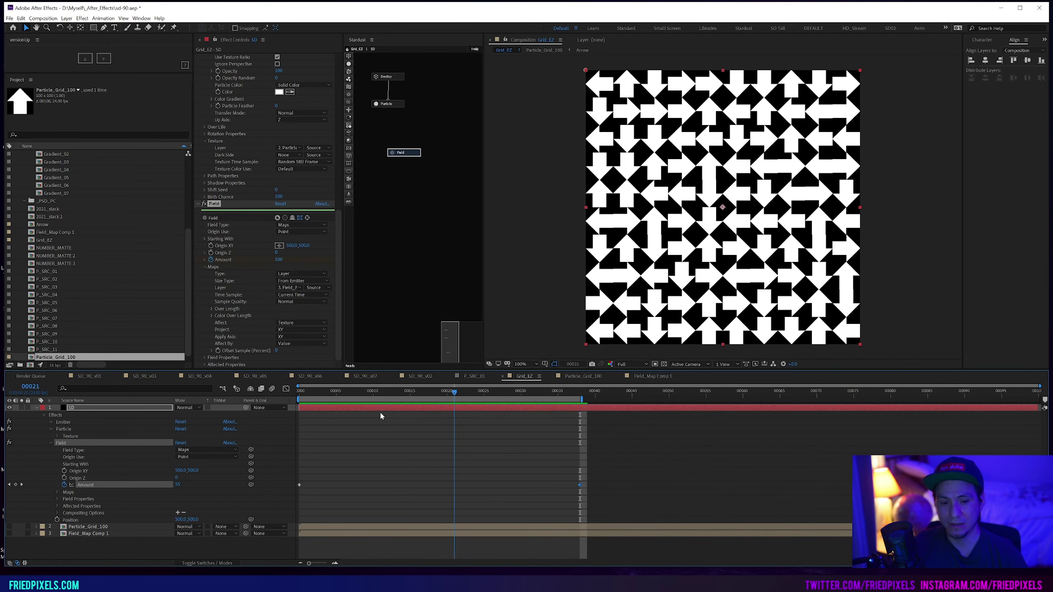
{"action": "left_click", "coordinate": [523, 411]}
{"action": "left_click_drag", "start_coordinate": [526, 415], "coordinate": [566, 418]}
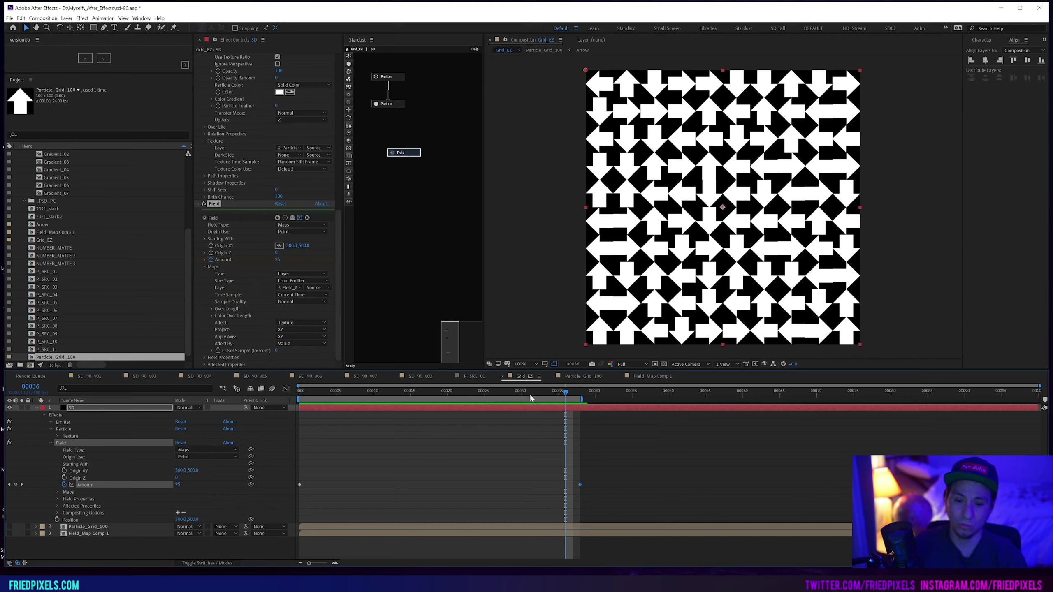
- Remove the keyframes from the Field's Amount and set it to a constant 100
{"action": "left_click", "coordinate": [64, 484]}
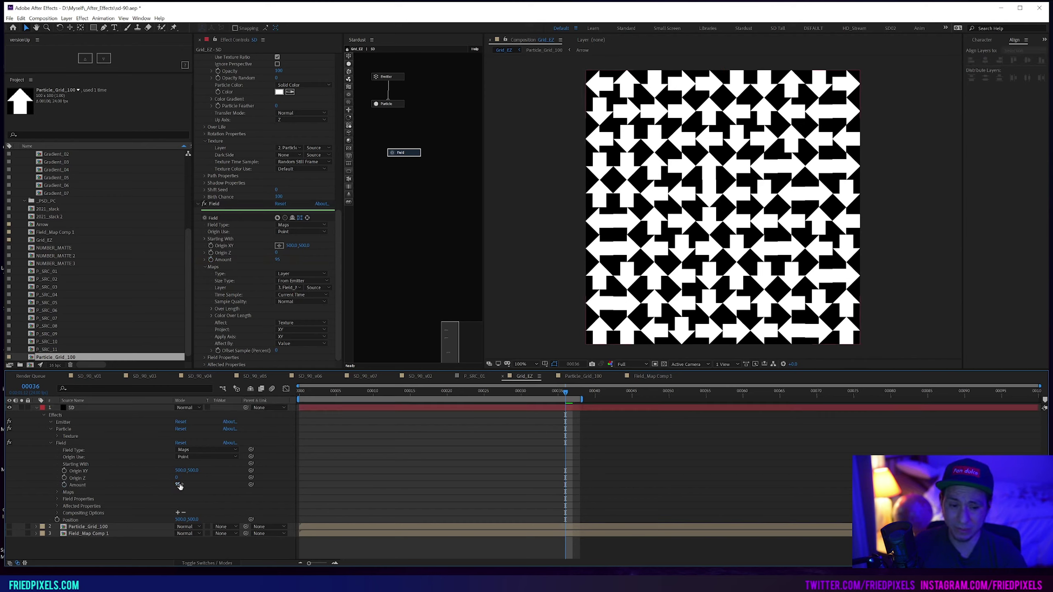
{"action": "left_click", "coordinate": [178, 485]}
{"action": "type", "text": "100"}
{"action": "key", "text": "Return"}
- In Field_Map Comp 1, swap the Gradient Ramp's colors and change its Ramp Shape to Radial Ramp
{"action": "double_click", "coordinate": [94, 535]}
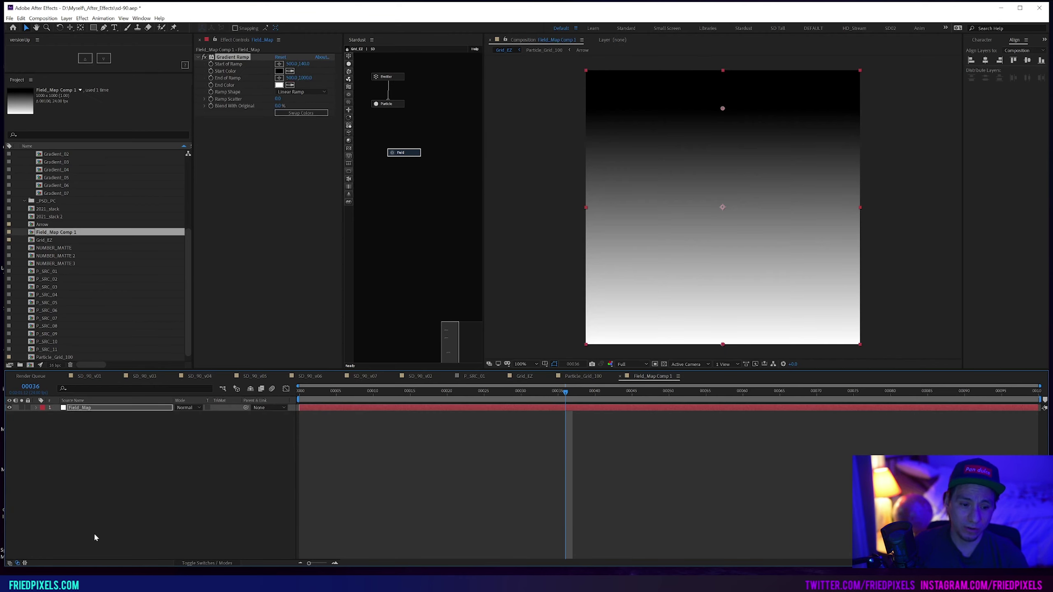
{"action": "key", "text": "Home"}
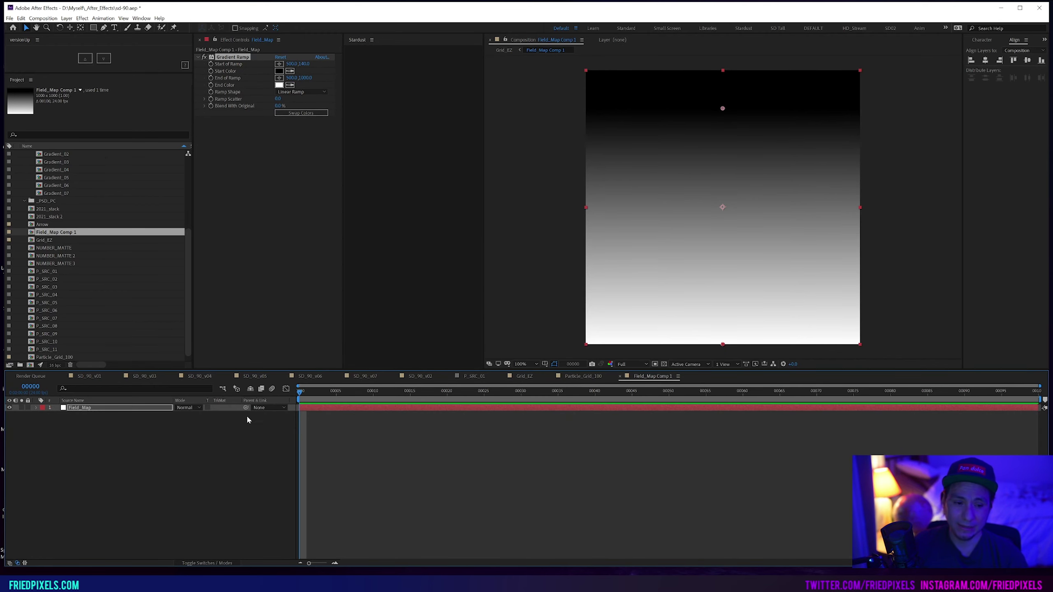
{"action": "left_click", "coordinate": [305, 112]}
{"action": "left_click", "coordinate": [305, 93]}
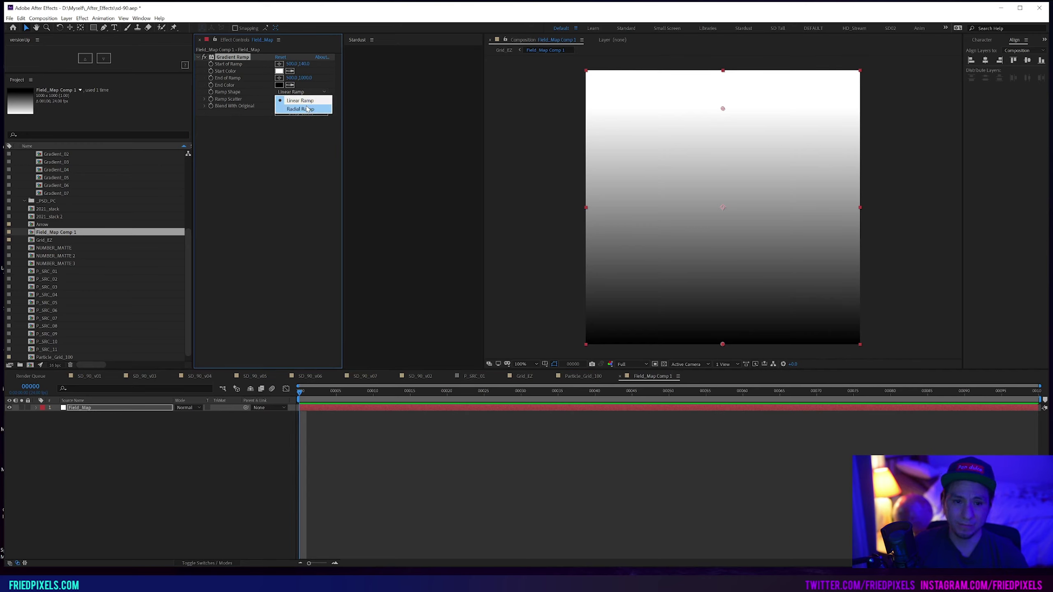
{"action": "left_click", "coordinate": [292, 106]}
- Move the radial ramp's start to the comp's centre at 500, 500 and its end just below the bottom edge, at about 500, 1024
{"action": "left_click_drag", "start_coordinate": [723, 109], "coordinate": [725, 210]}
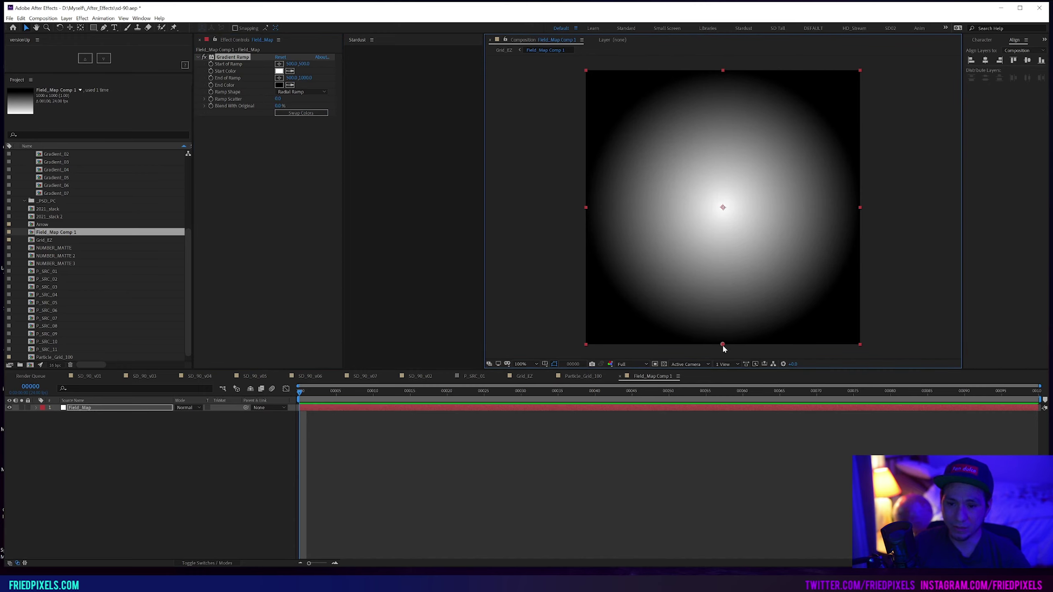
{"action": "left_click_drag", "start_coordinate": [723, 345], "coordinate": [723, 312]}
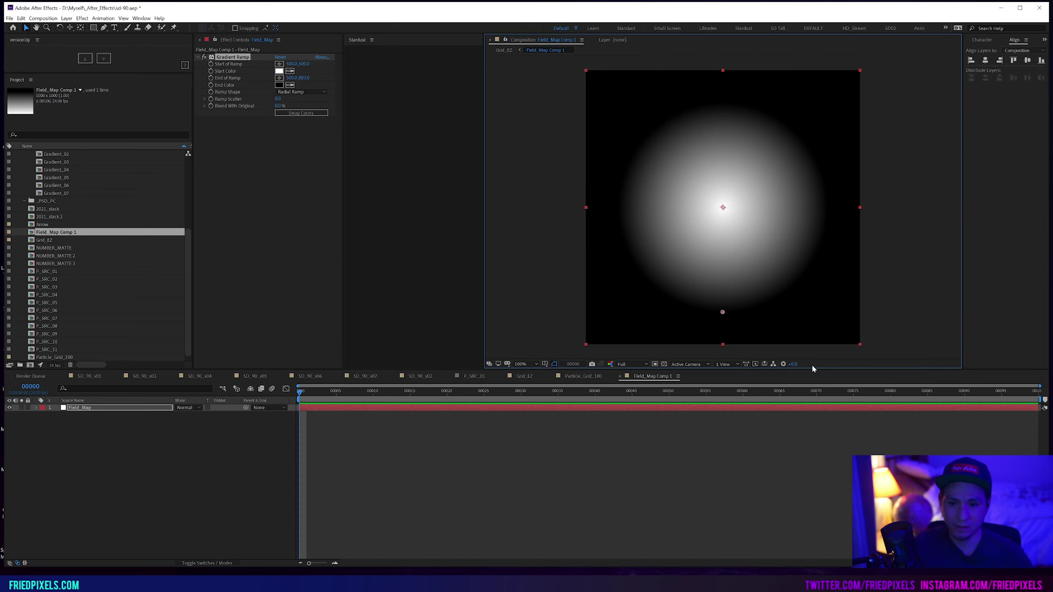
{"action": "left_click_drag", "start_coordinate": [724, 312], "coordinate": [724, 351]}
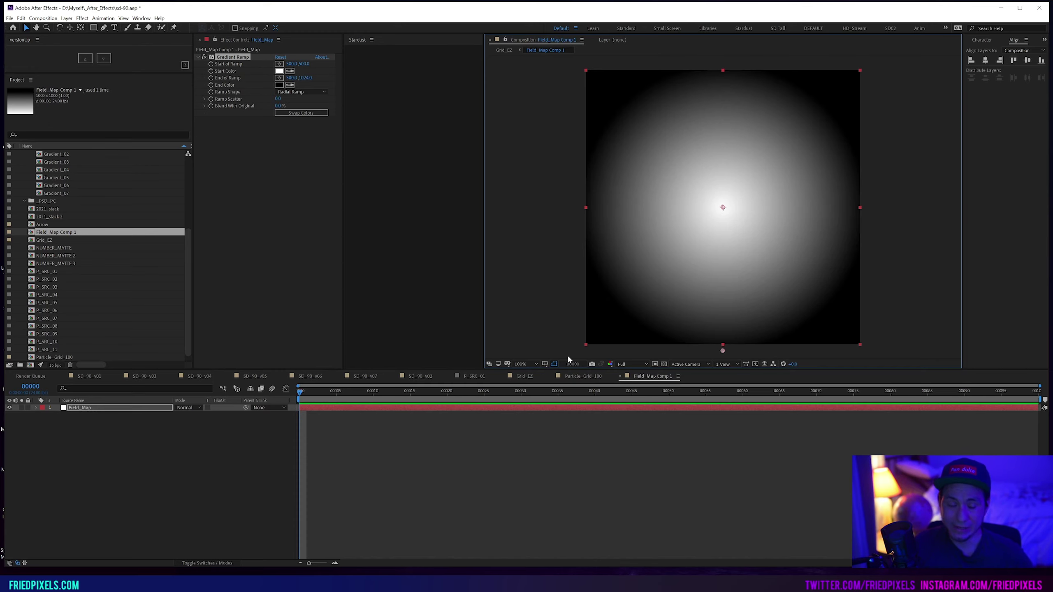
- Return to Grid_EZ and set the Particle's Angle Random to 0 and Limit Angle to 0° in its Rotation Properties
{"action": "key", "text": "shift+comma"}
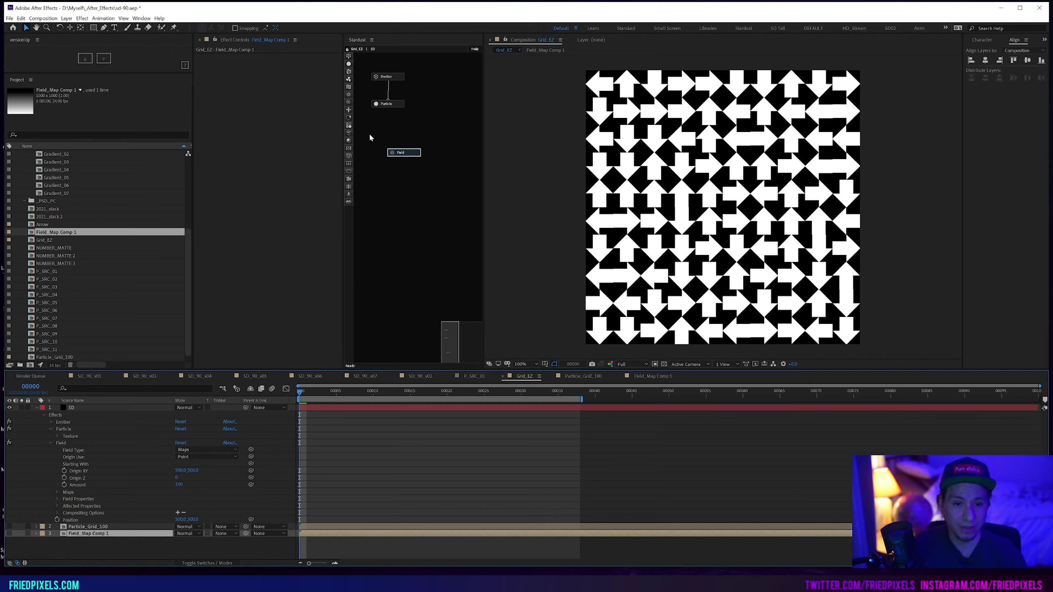
{"action": "left_click", "coordinate": [377, 104]}
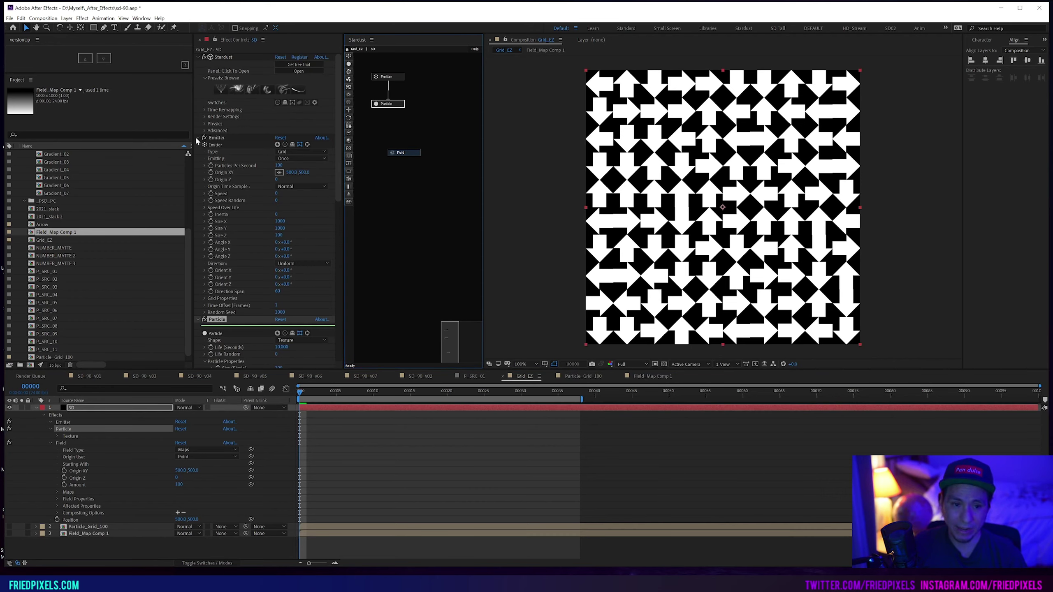
{"action": "left_click", "coordinate": [198, 139]}
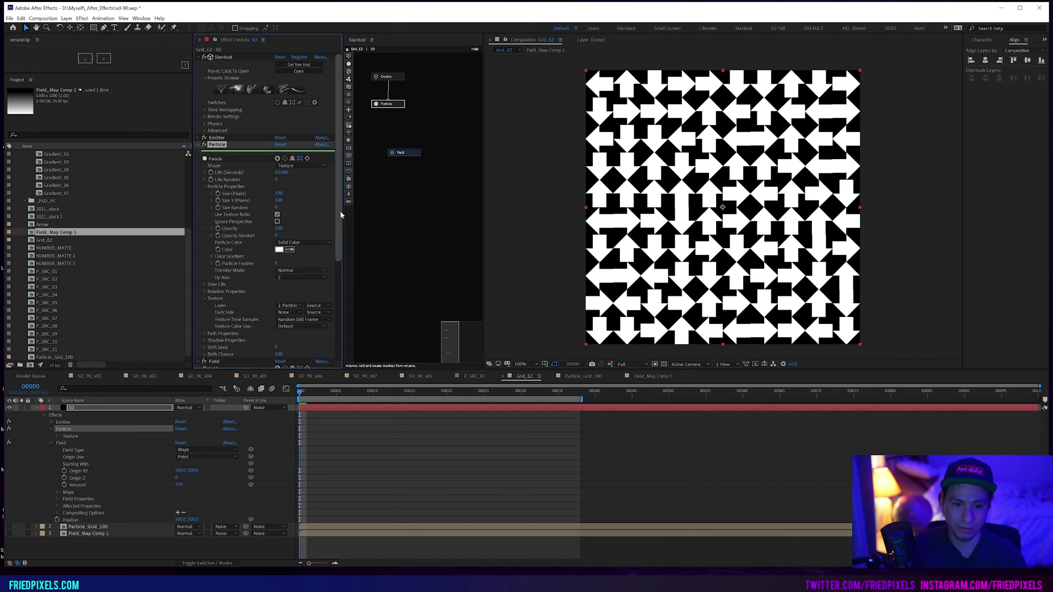
{"action": "scroll", "coordinate": [340, 212], "scroll_direction": "down", "scroll_amount": 2}
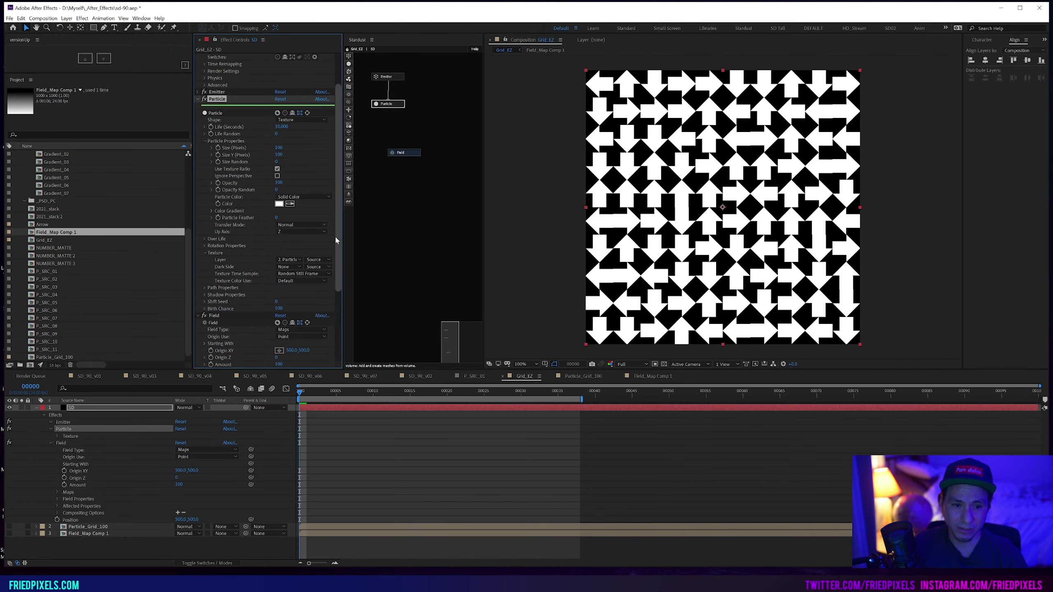
{"action": "scroll", "coordinate": [336, 238], "scroll_direction": "down", "scroll_amount": 1}
{"action": "left_click", "coordinate": [205, 241]}
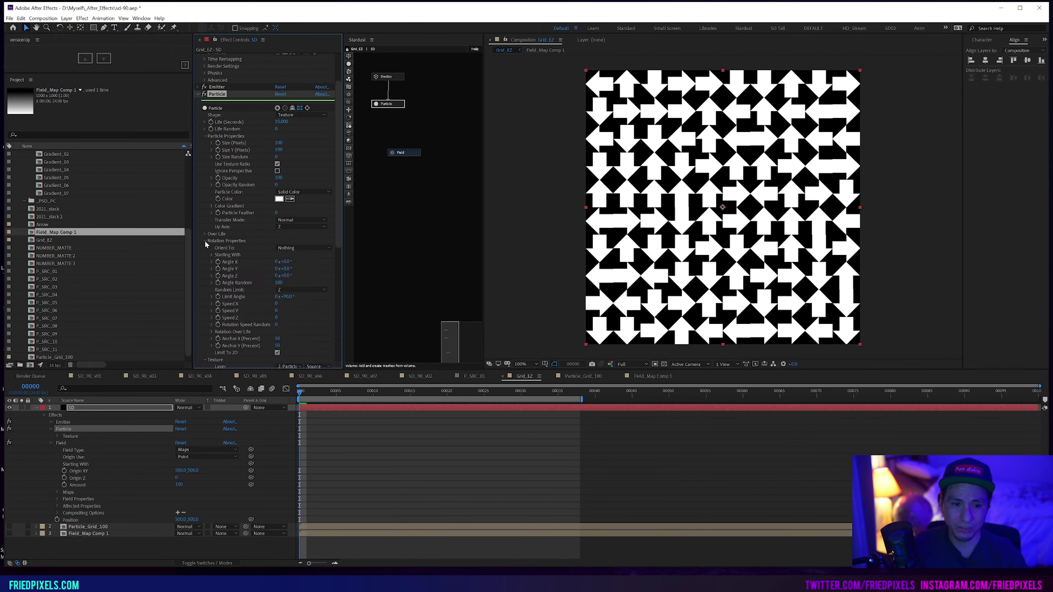
{"action": "left_click", "coordinate": [279, 283]}
{"action": "type", "text": "0"}
{"action": "key", "text": "Return"}
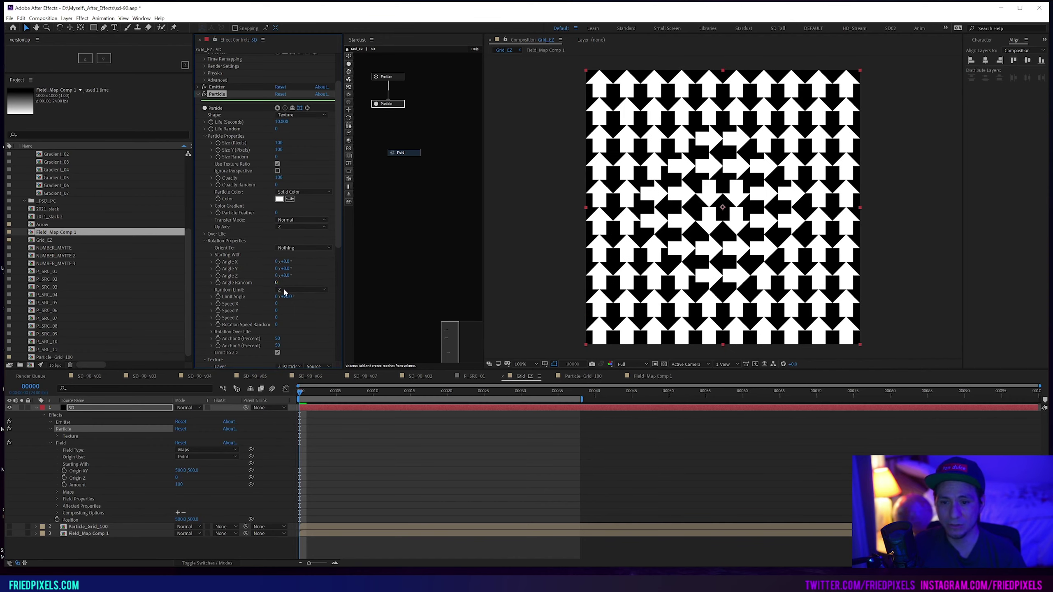
{"action": "left_click", "coordinate": [305, 292]}
{"action": "left_click", "coordinate": [340, 247]}
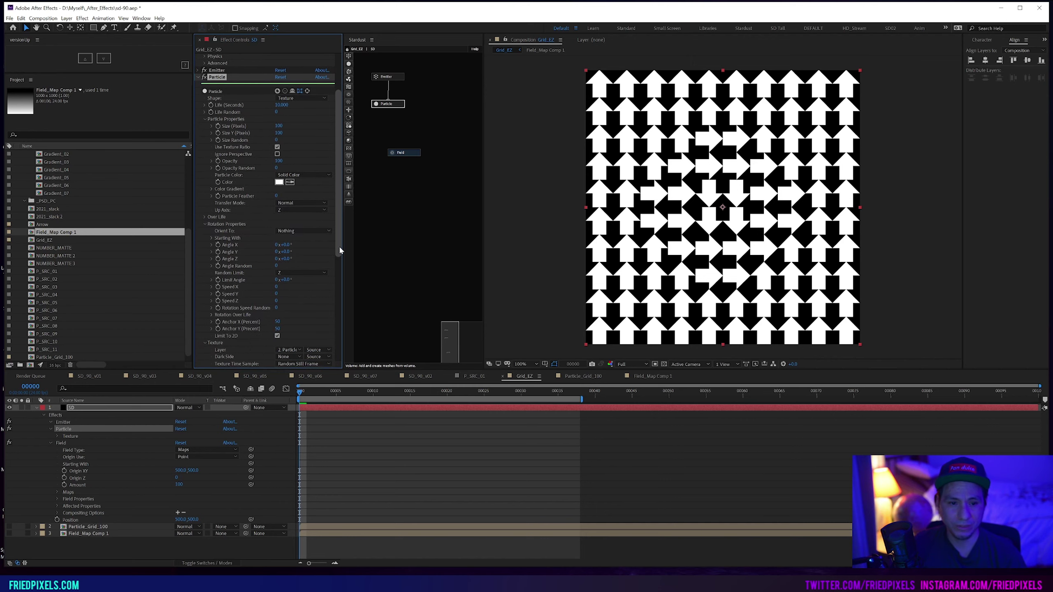
{"action": "scroll", "coordinate": [339, 247], "scroll_direction": "down", "scroll_amount": 5}
{"action": "scroll", "coordinate": [332, 311], "scroll_direction": "down", "scroll_amount": 3}
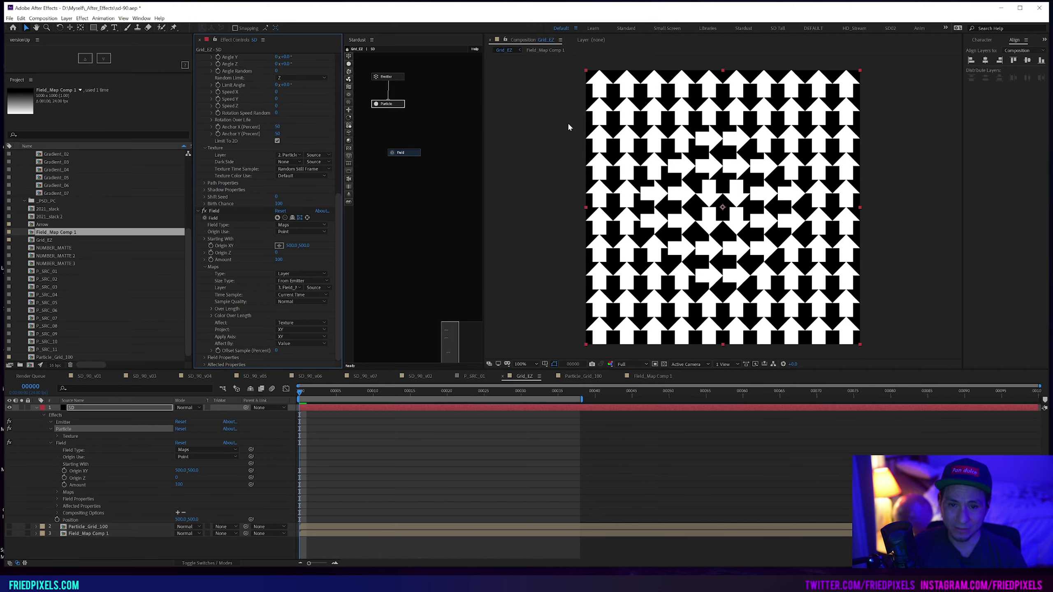
- Lock the Grid_EZ viewer, open Field_Map Comp 1 in a second viewer and resize the workspace to show both compositions side by side
{"action": "left_click", "coordinate": [506, 41]}
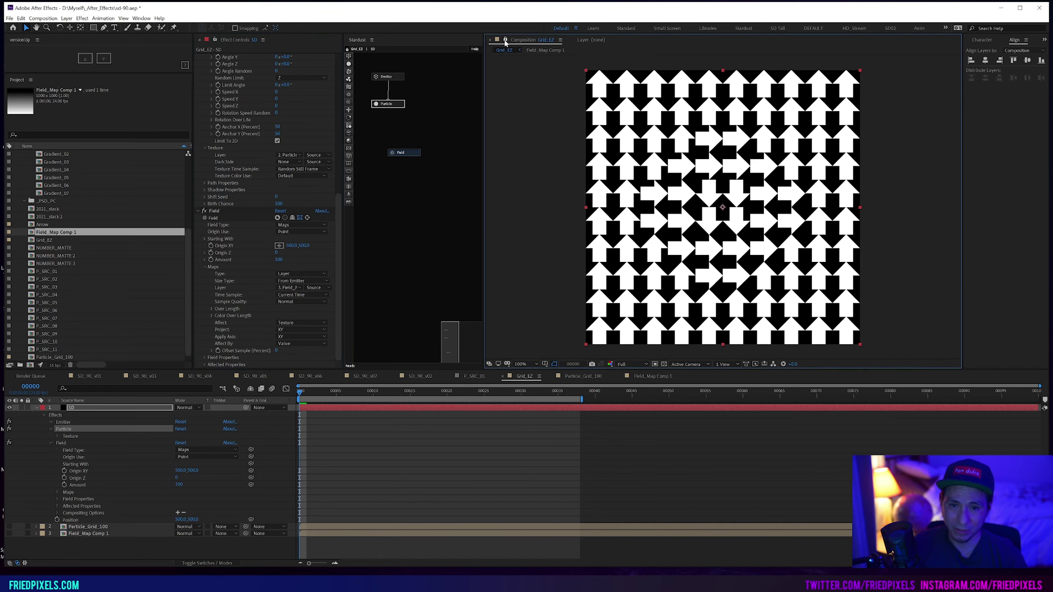
{"action": "left_click", "coordinate": [537, 51]}
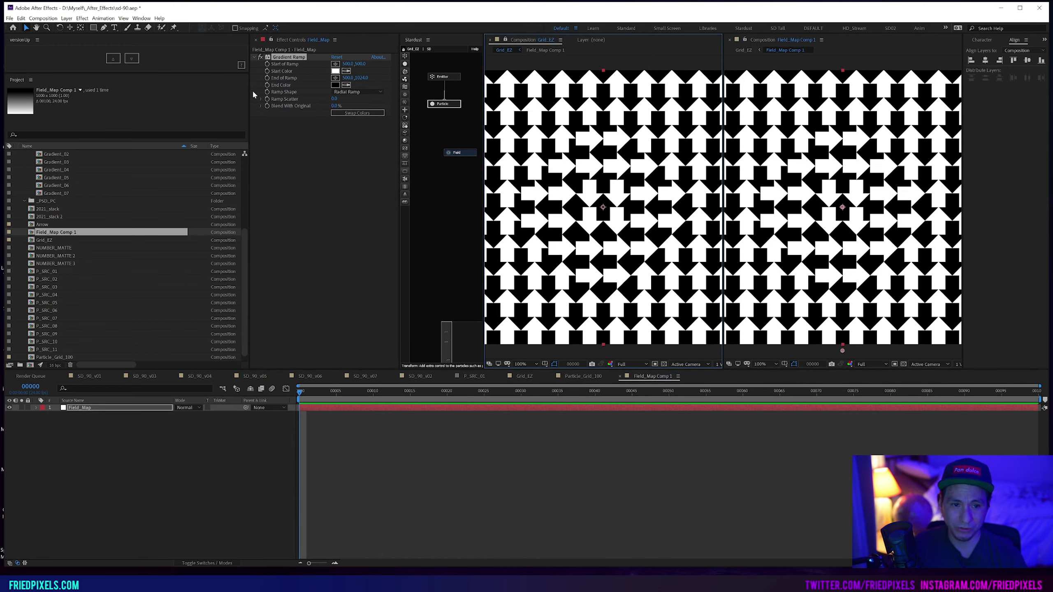
{"action": "left_click_drag", "start_coordinate": [249, 94], "coordinate": [124, 97]}
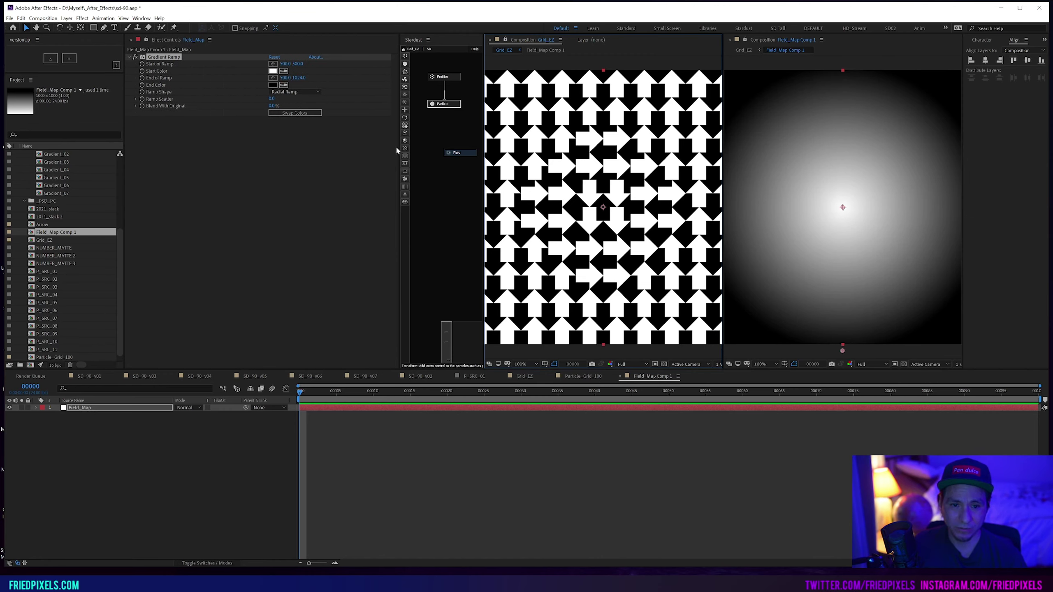
{"action": "left_click_drag", "start_coordinate": [398, 151], "coordinate": [270, 151]}
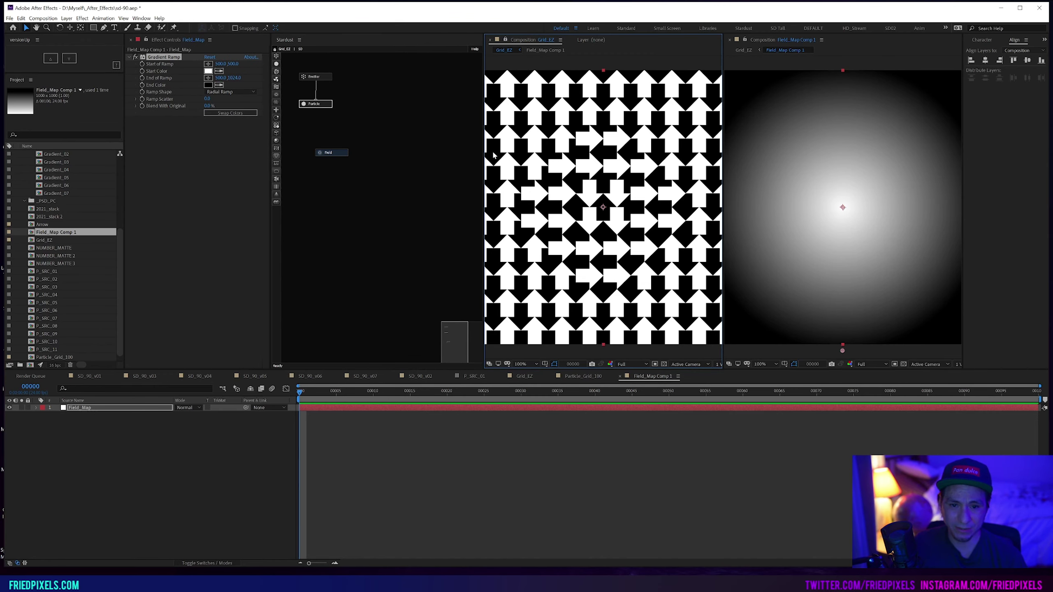
{"action": "left_click_drag", "start_coordinate": [483, 158], "coordinate": [457, 160]}
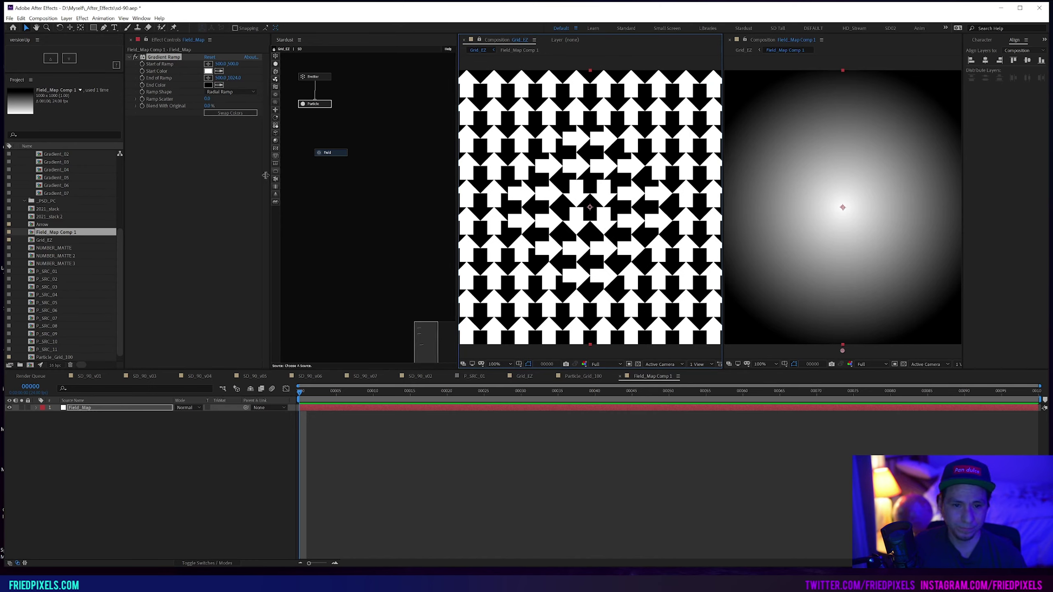
{"action": "left_click_drag", "start_coordinate": [269, 178], "coordinate": [228, 179]}
{"action": "left_click_drag", "start_coordinate": [452, 178], "coordinate": [361, 183]}
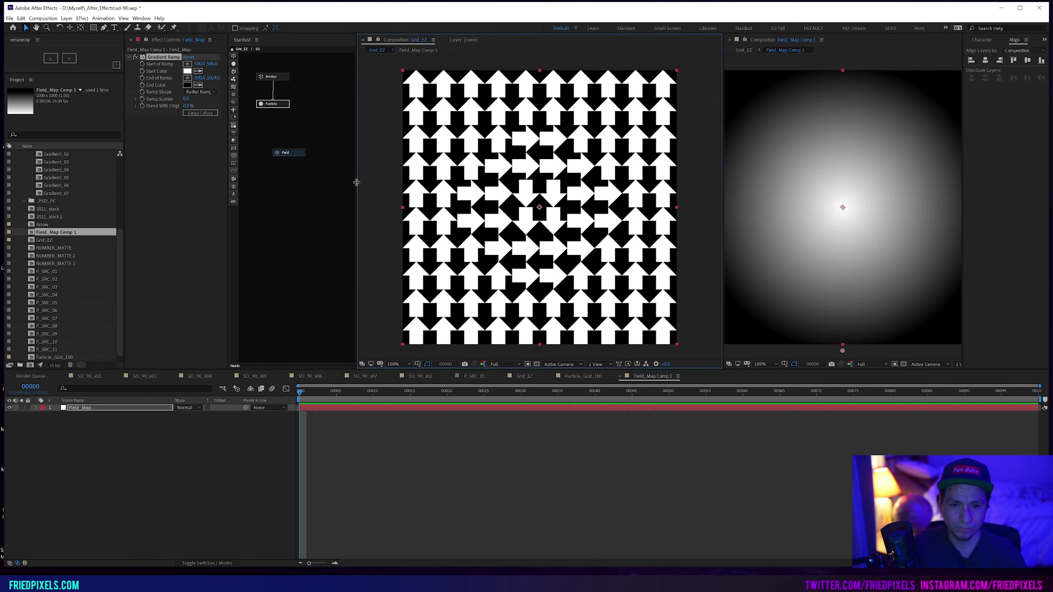
{"action": "left_click_drag", "start_coordinate": [723, 151], "coordinate": [670, 169]}
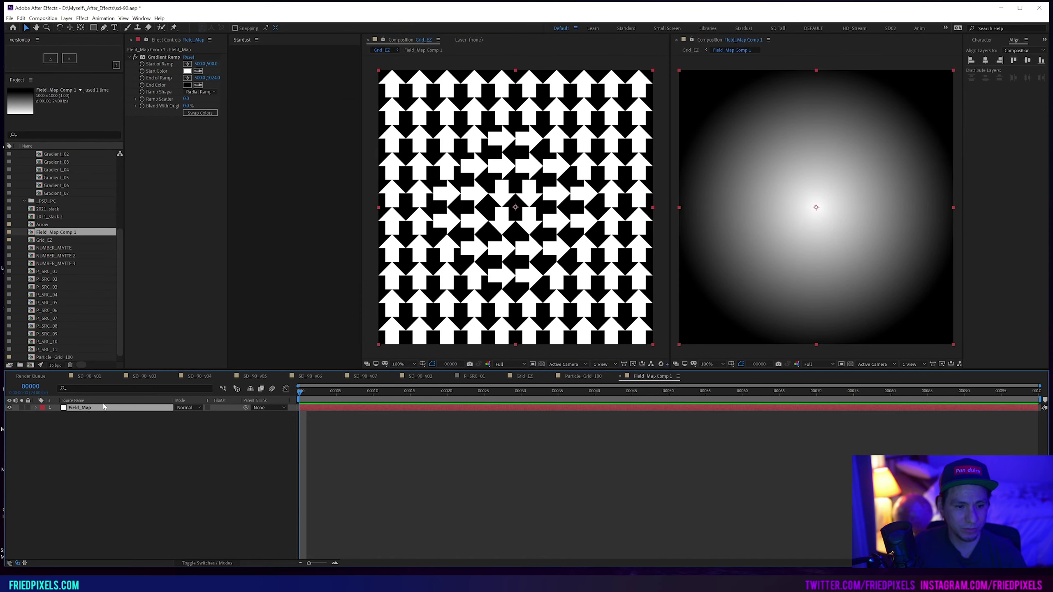
- Apply the Posterize effect to the Field_Map layer
{"action": "key", "text": "ctrl+space"}
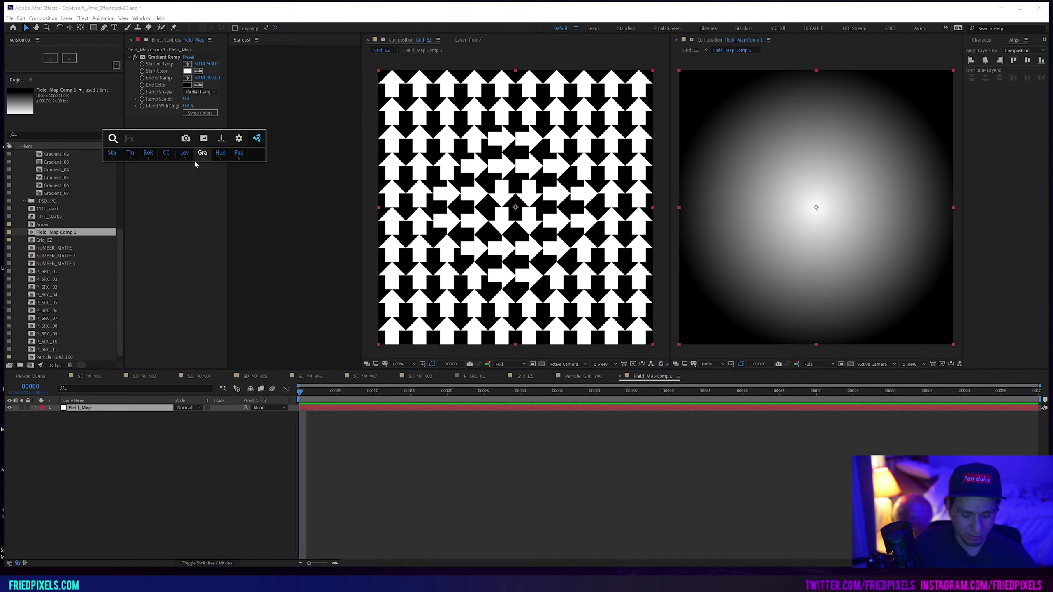
{"action": "type", "text": "post"}
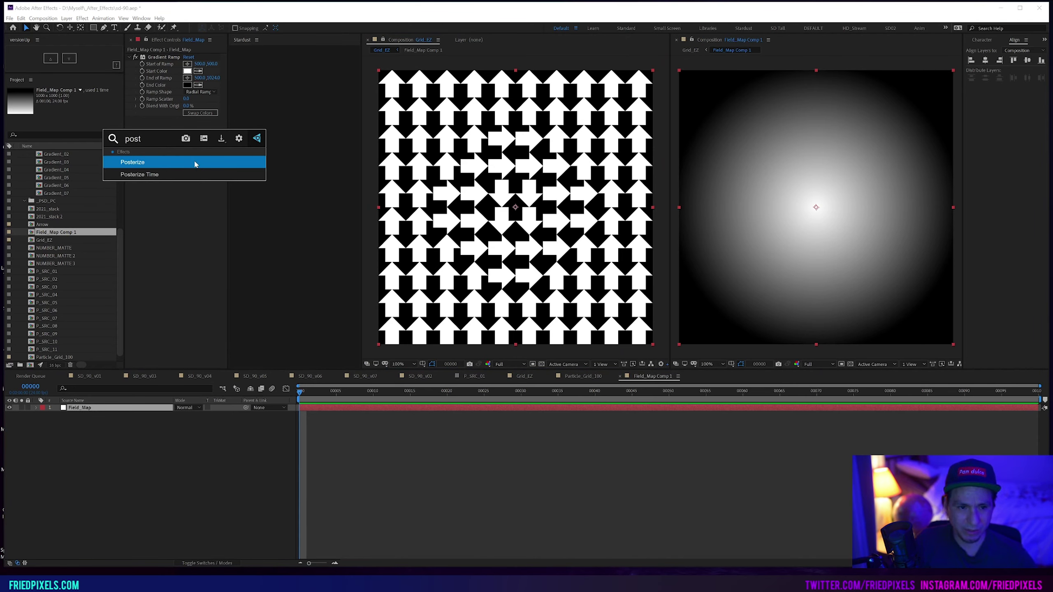
{"action": "left_click", "coordinate": [195, 162]}
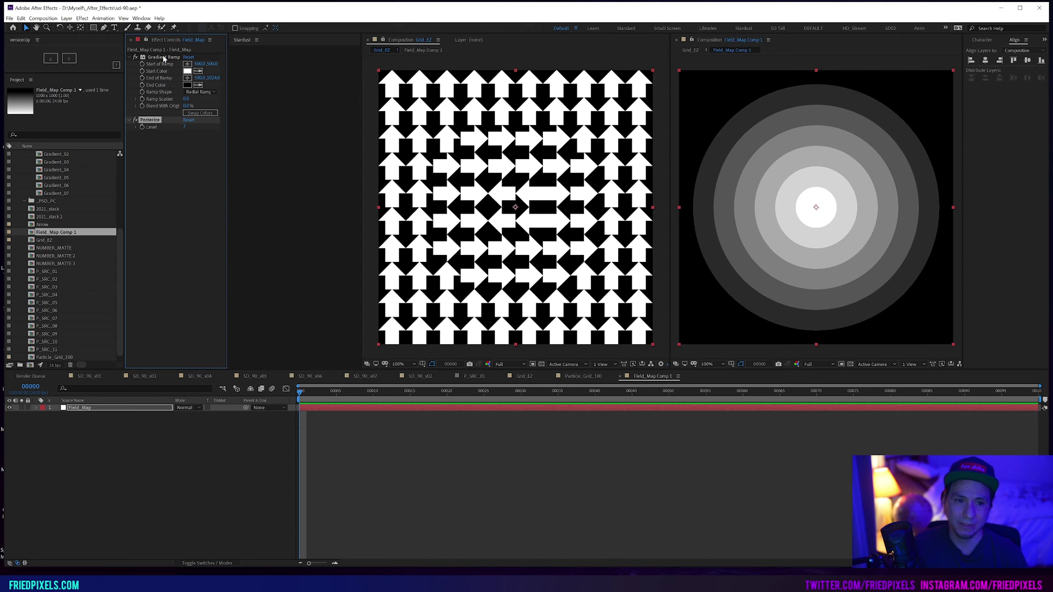
- Move the Gradient Ramp's End of Ramp up to about 500, 975 and keyframe it at frame 50
{"action": "left_click", "coordinate": [163, 58]}
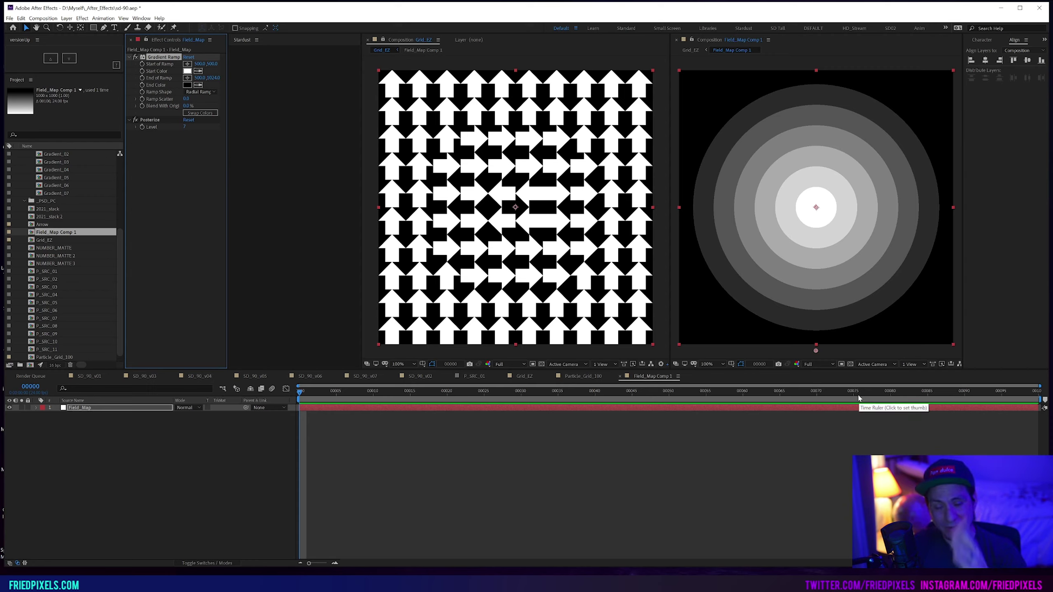
{"action": "left_click_drag", "start_coordinate": [859, 398], "coordinate": [654, 394]}
{"action": "left_click_drag", "start_coordinate": [569, 412], "coordinate": [711, 416]}
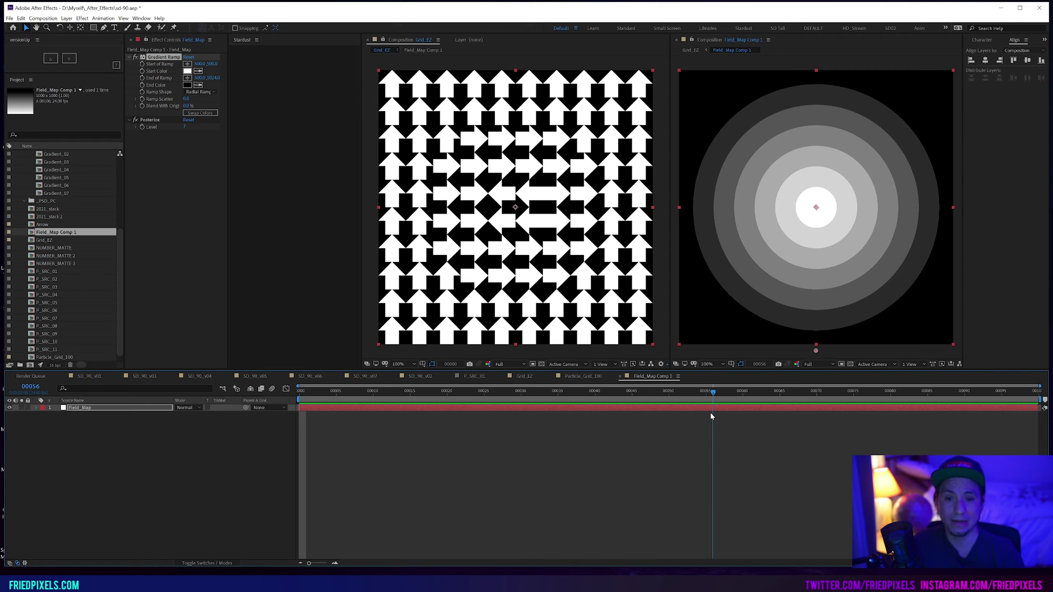
{"action": "mouse_move", "coordinate": [709, 411]}
{"action": "left_mouse_down"}
{"action": "mouse_move", "coordinate": [811, 412]}
{"action": "mouse_move", "coordinate": [711, 415]}
{"action": "mouse_move", "coordinate": [723, 412]}
{"action": "left_mouse_up"}
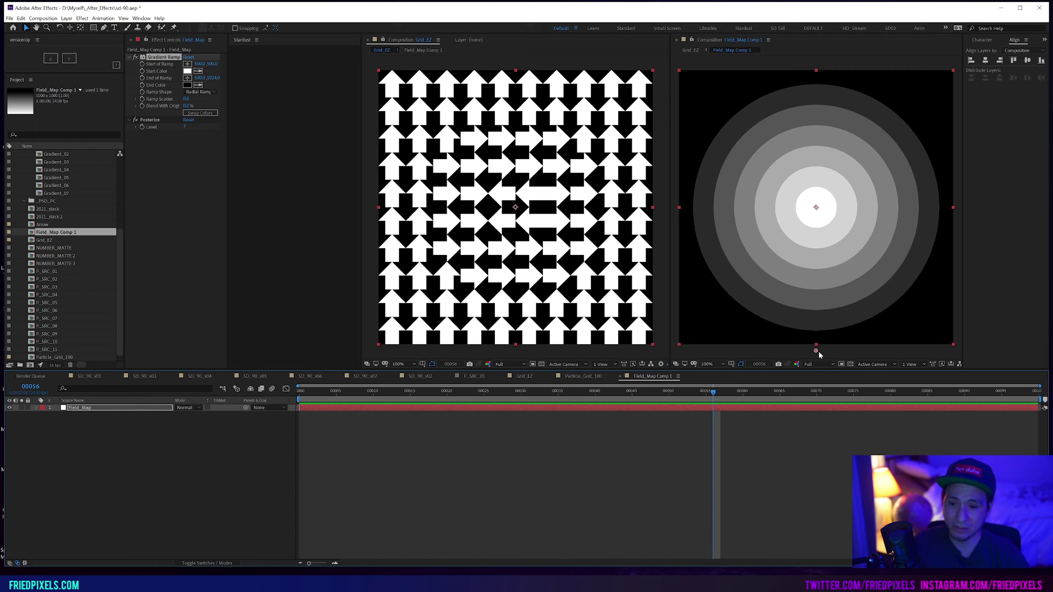
{"action": "left_click_drag", "start_coordinate": [817, 351], "coordinate": [815, 337]}
{"action": "left_click", "coordinate": [143, 79]}
{"action": "key", "text": "u"}
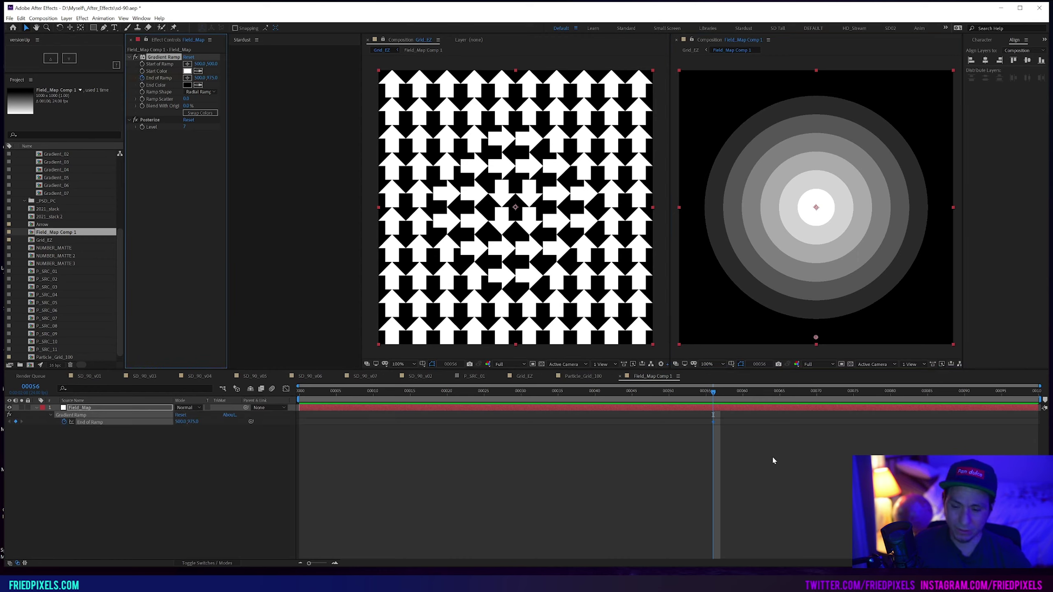
{"action": "left_click", "coordinate": [713, 422]}
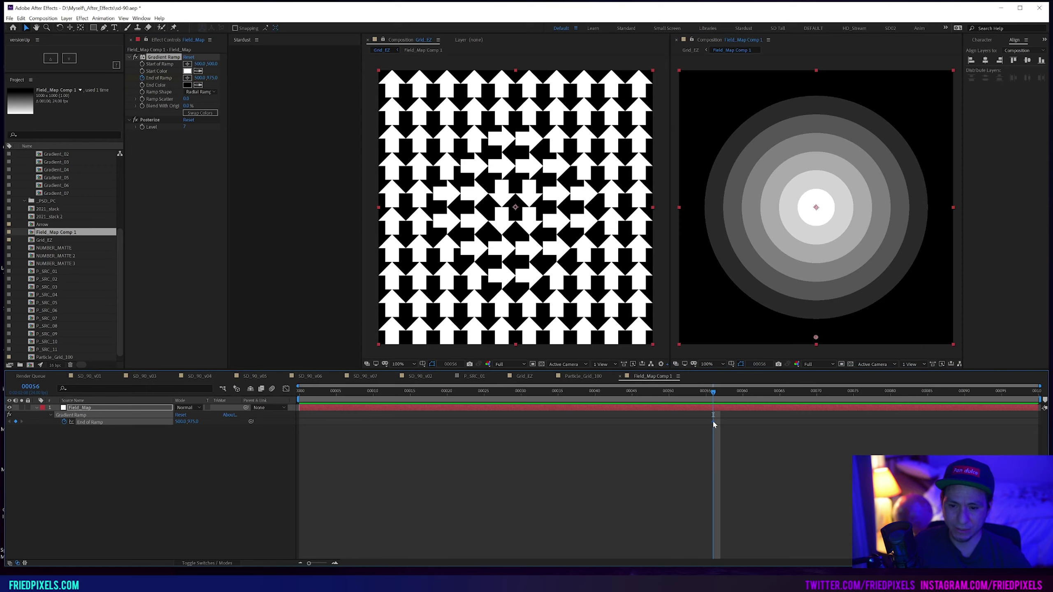
{"action": "left_click_drag", "start_coordinate": [713, 422], "coordinate": [669, 423]}
- Keyframe End of Ramp near the centre, at about 500, 505, on the first frame and add another keyframe at the comp's end
{"action": "key", "text": "Home"}
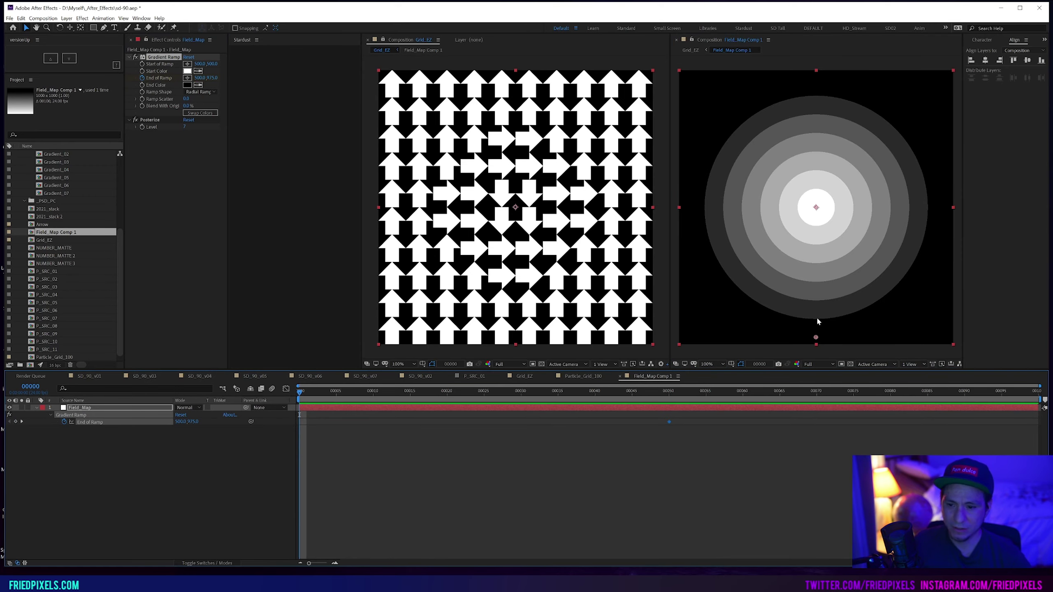
{"action": "left_click_drag", "start_coordinate": [816, 338], "coordinate": [816, 209]}
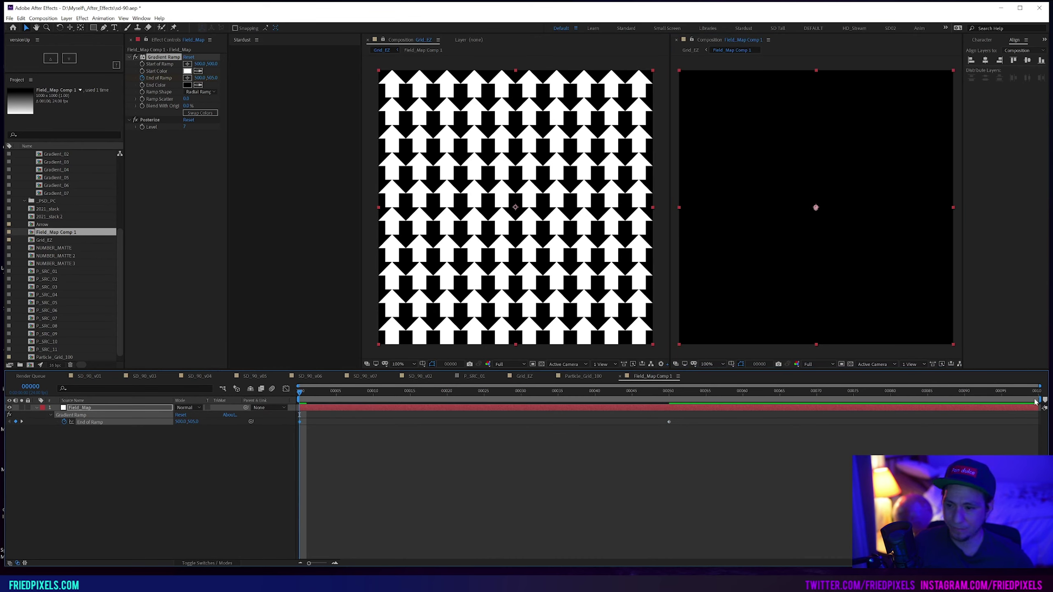
{"action": "key", "text": "End"}
- Preview the gradient animation, close the extra viewer and return to the Grid_EZ composition
{"action": "key", "text": "space"}
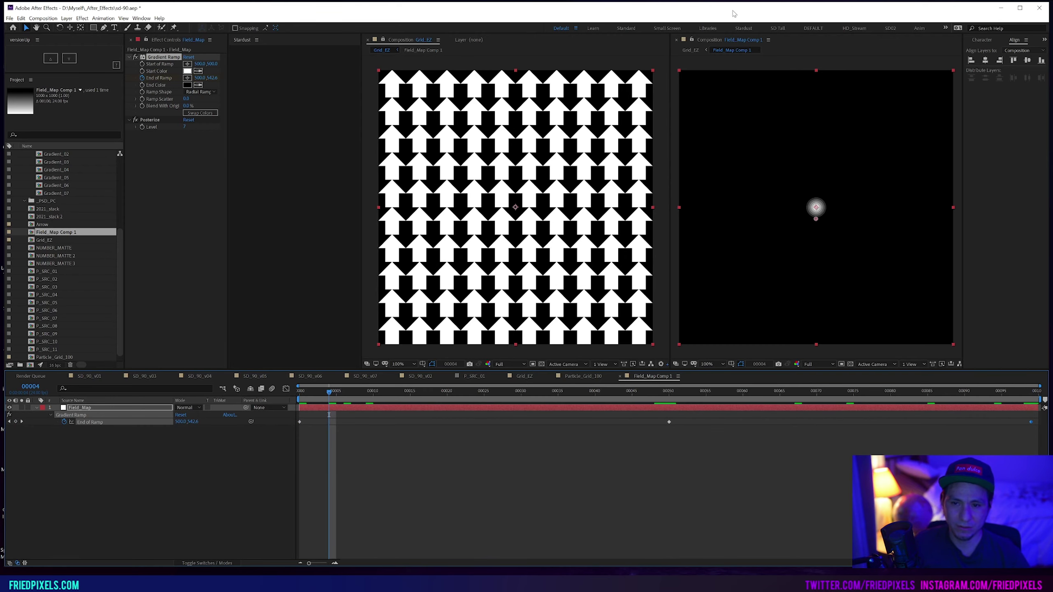
{"action": "left_click", "coordinate": [677, 39]}
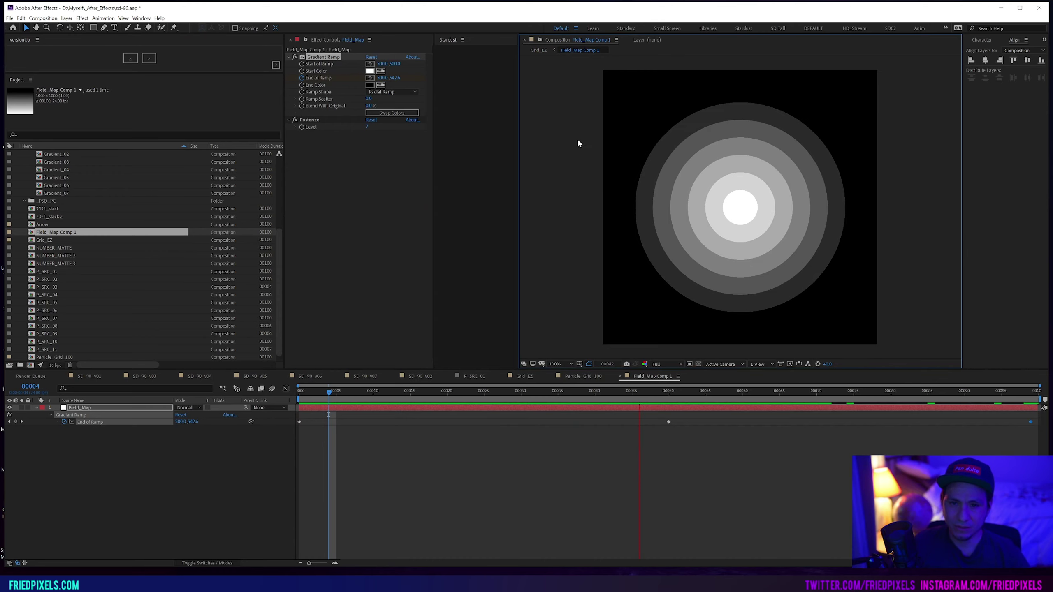
{"action": "left_click", "coordinate": [540, 50]}
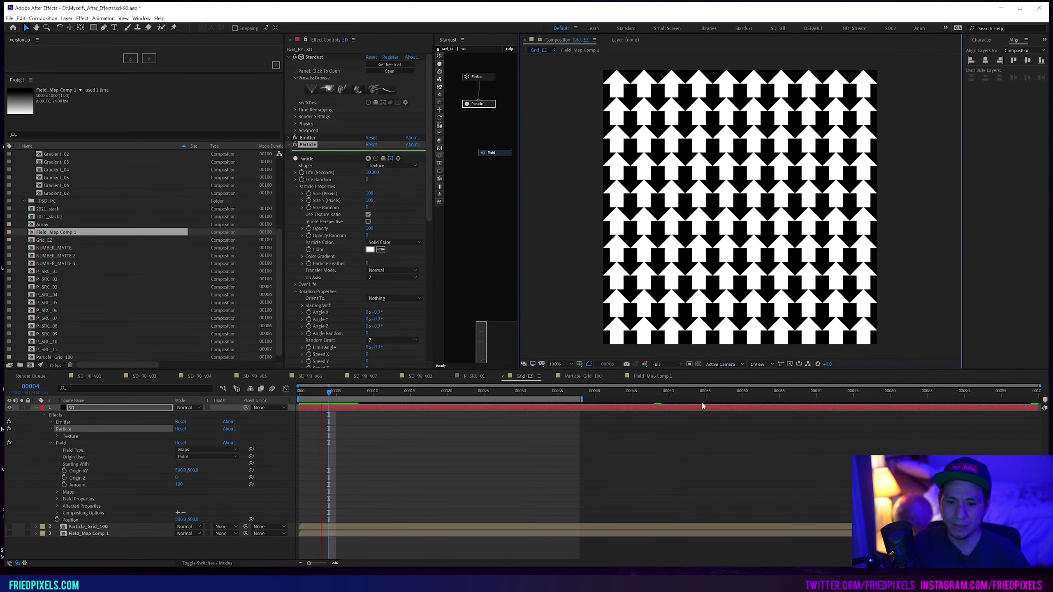
- Extend Grid_EZ's work area to the comp's end, preview the arrow rotation and set the current time to frame 34
{"action": "key", "text": "End"}
{"action": "key", "text": "n"}
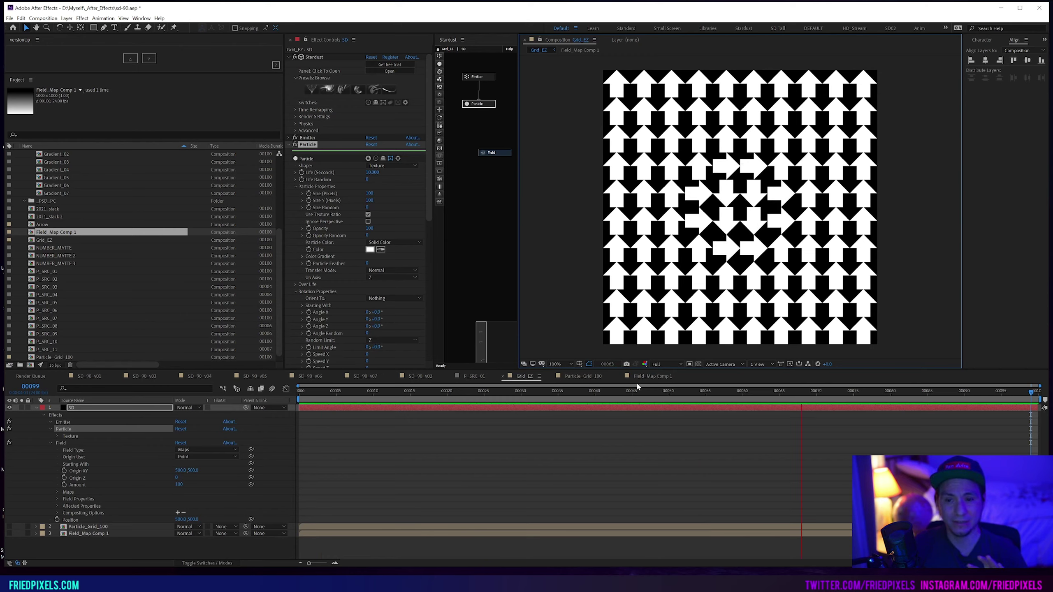
{"action": "left_click", "coordinate": [551, 392]}
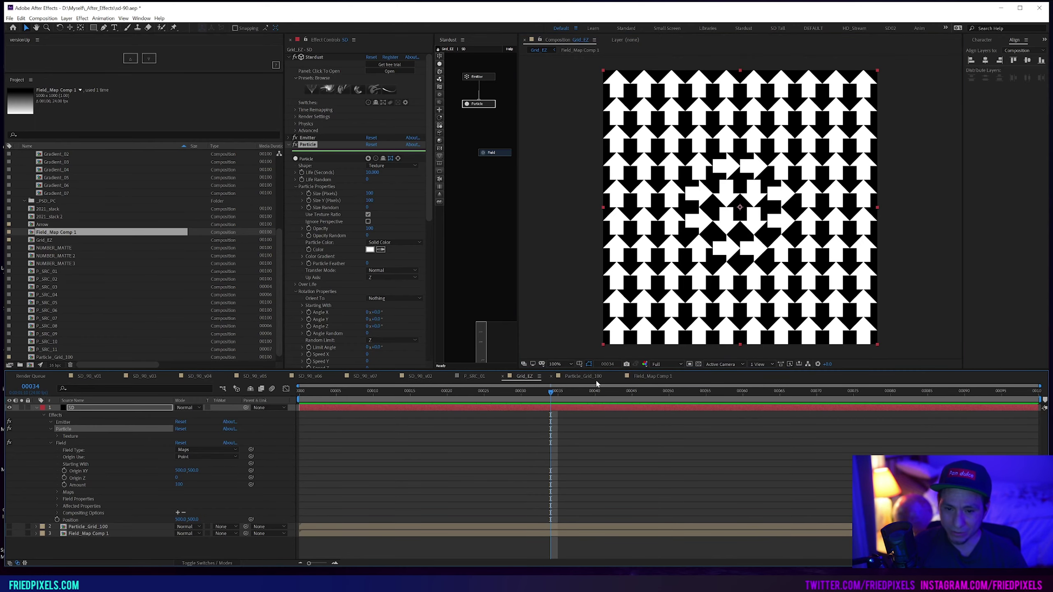
- In Field_Map Comp 1, disable the Posterize effect and remove the End of Ramp keyframes from the gradient
{"action": "left_click", "coordinate": [650, 376]}
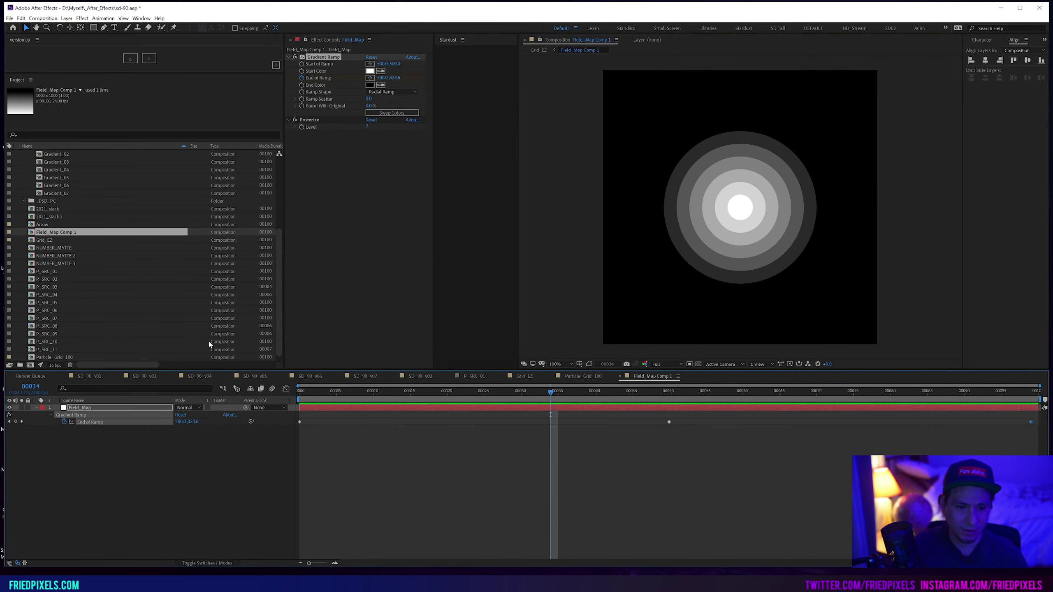
{"action": "left_click", "coordinate": [295, 119]}
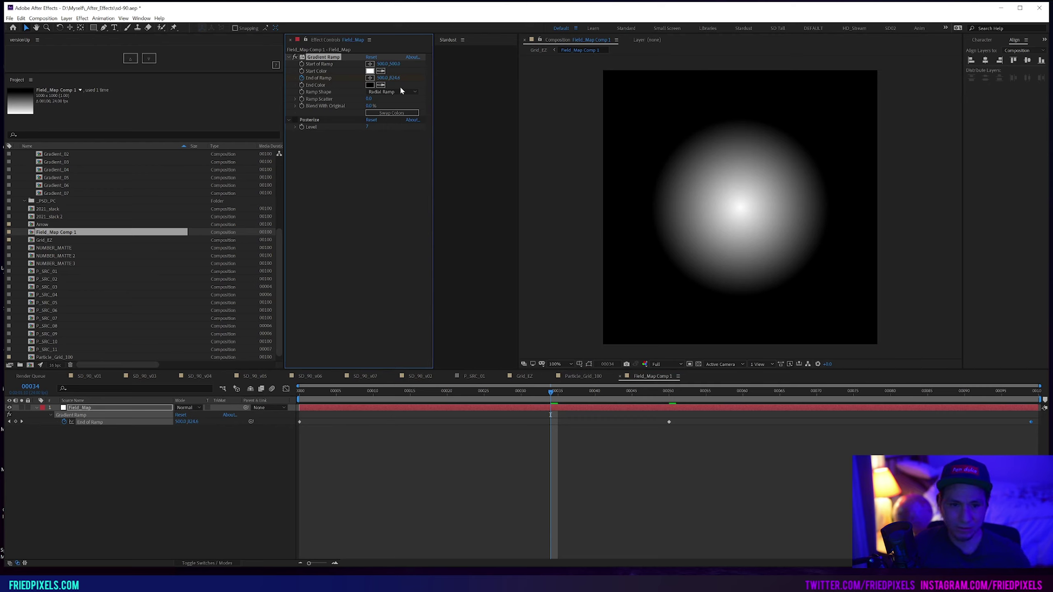
{"action": "left_click", "coordinate": [302, 78]}
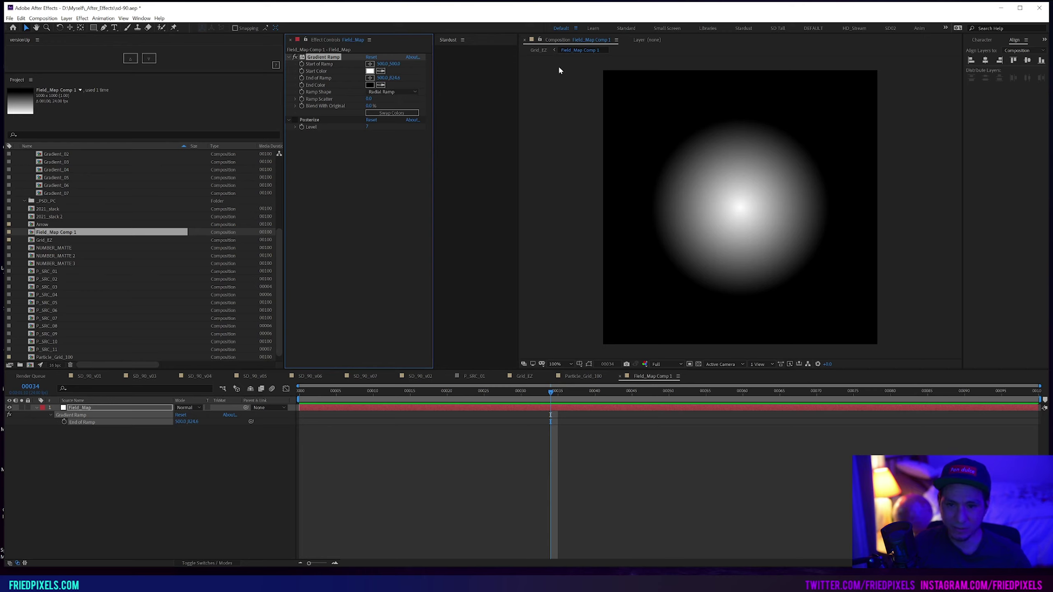
- Widen the radial gradient by moving its End of Ramp below the comp's lower edge, at about 500, 1123
{"action": "left_click", "coordinate": [830, 148]}
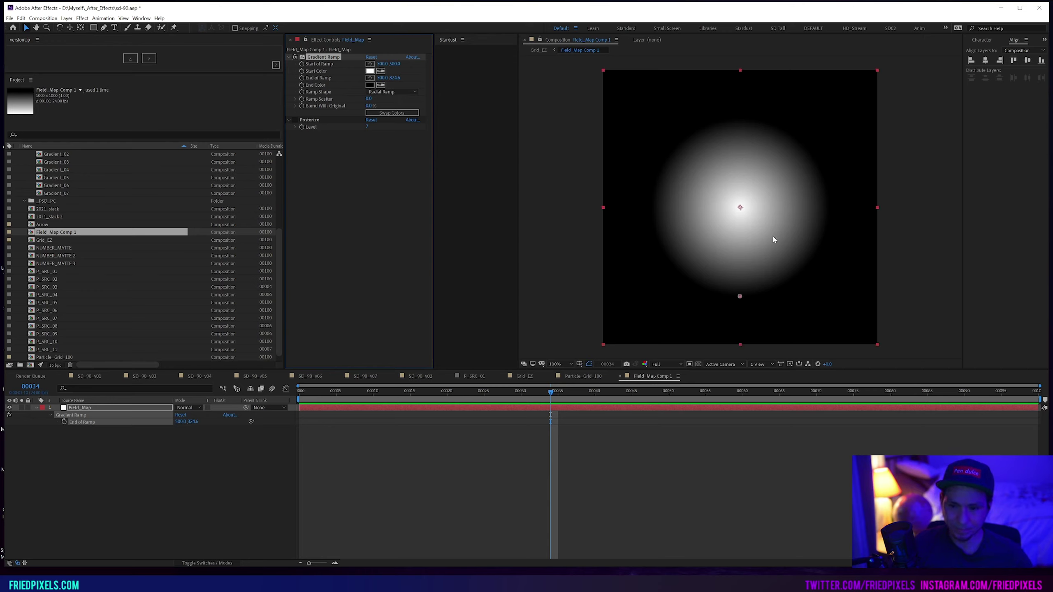
{"action": "left_click_drag", "start_coordinate": [767, 263], "coordinate": [787, 158]}
{"action": "left_click_drag", "start_coordinate": [760, 193], "coordinate": [756, 270]}
{"action": "left_click_drag", "start_coordinate": [758, 142], "coordinate": [750, 215]}
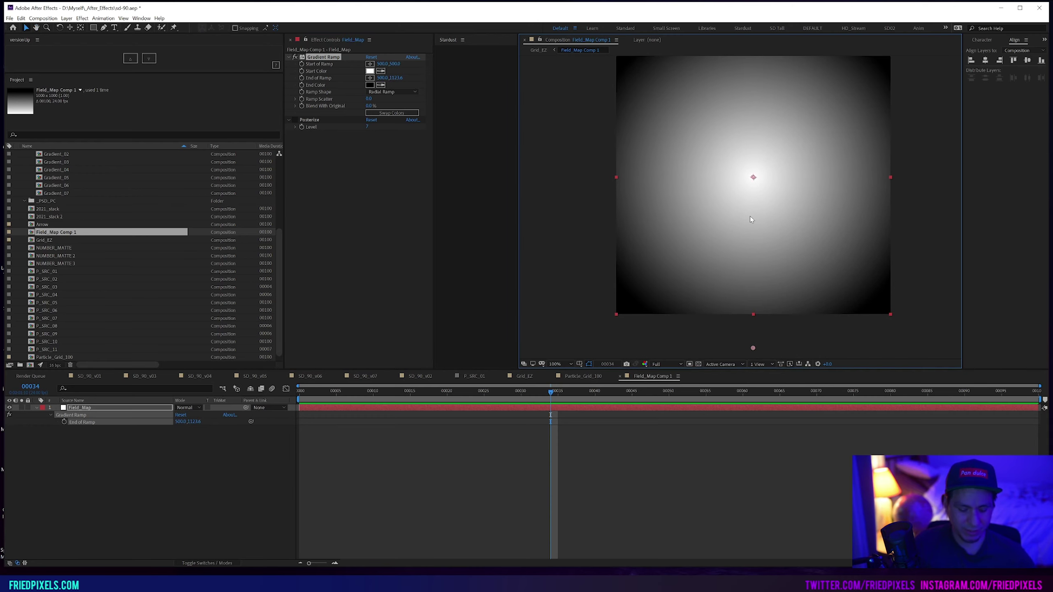
- Apply the Turbulent Displace effect to the Field_Map layer
{"action": "key", "text": "r"}
{"action": "key", "text": "ctrl+space"}
{"action": "type", "text": "tur"}
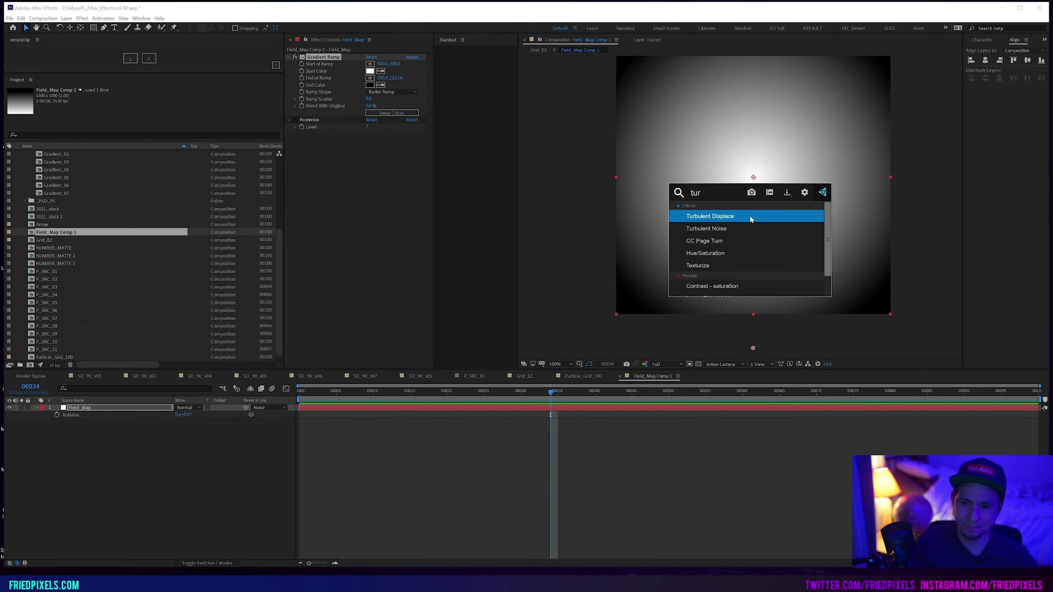
{"action": "key", "text": "Return"}
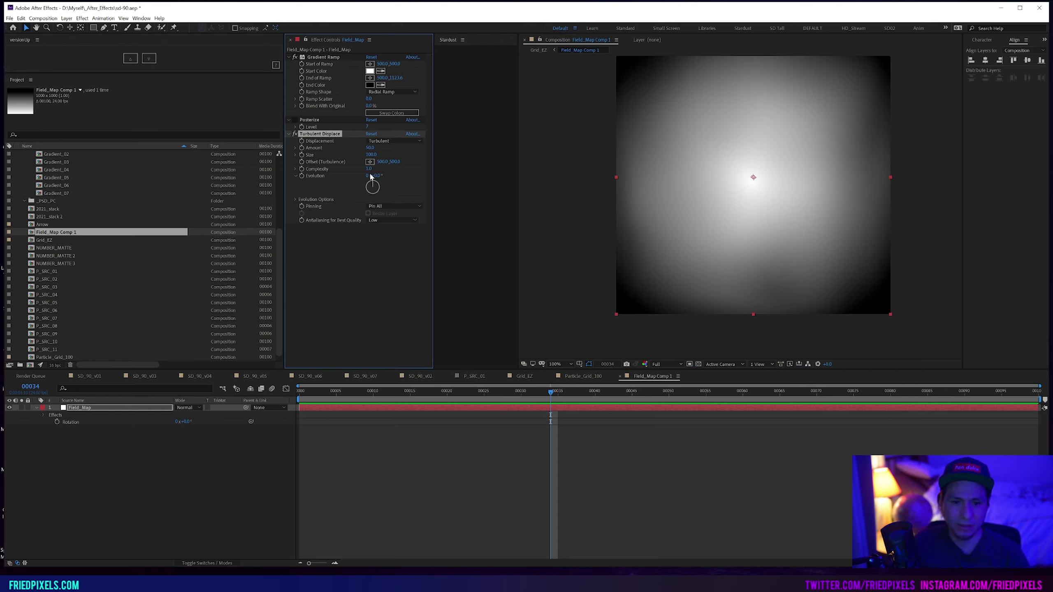
- Raise Turbulent Displace's Amount, reduce its Size and set Complexity to 5 for a finely broken-up gradient
{"action": "left_click_drag", "start_coordinate": [369, 170], "coordinate": [367, 172]}
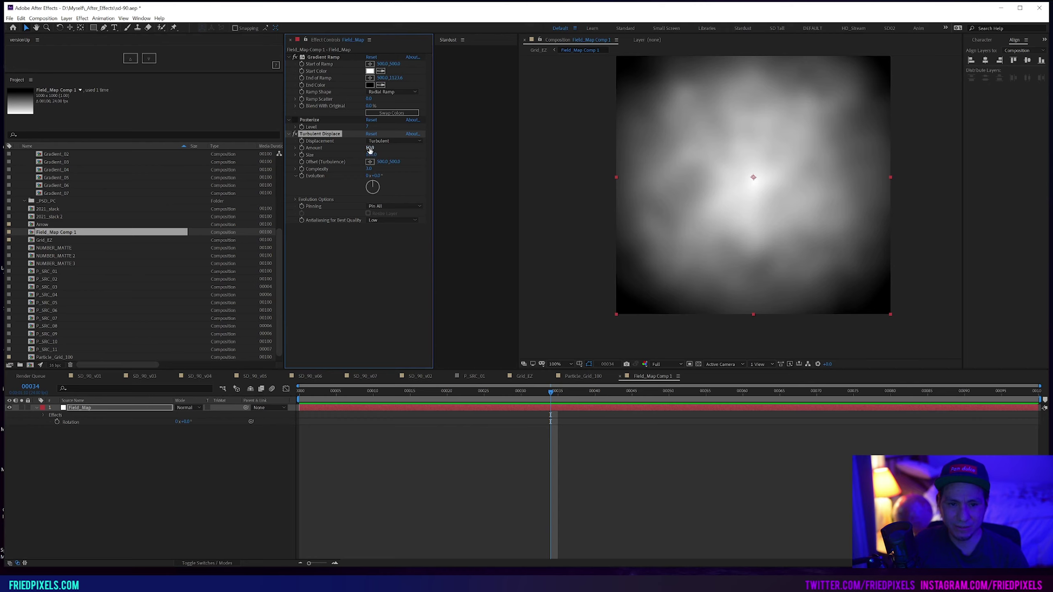
{"action": "left_click_drag", "start_coordinate": [385, 147], "coordinate": [290, 166]}
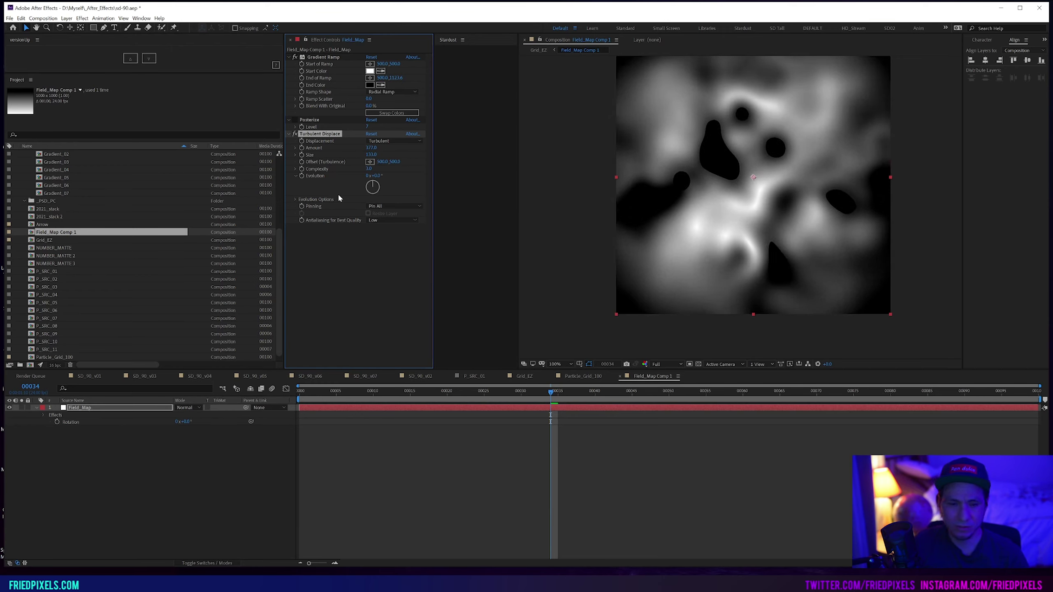
{"action": "left_click_drag", "start_coordinate": [369, 170], "coordinate": [369, 171]}
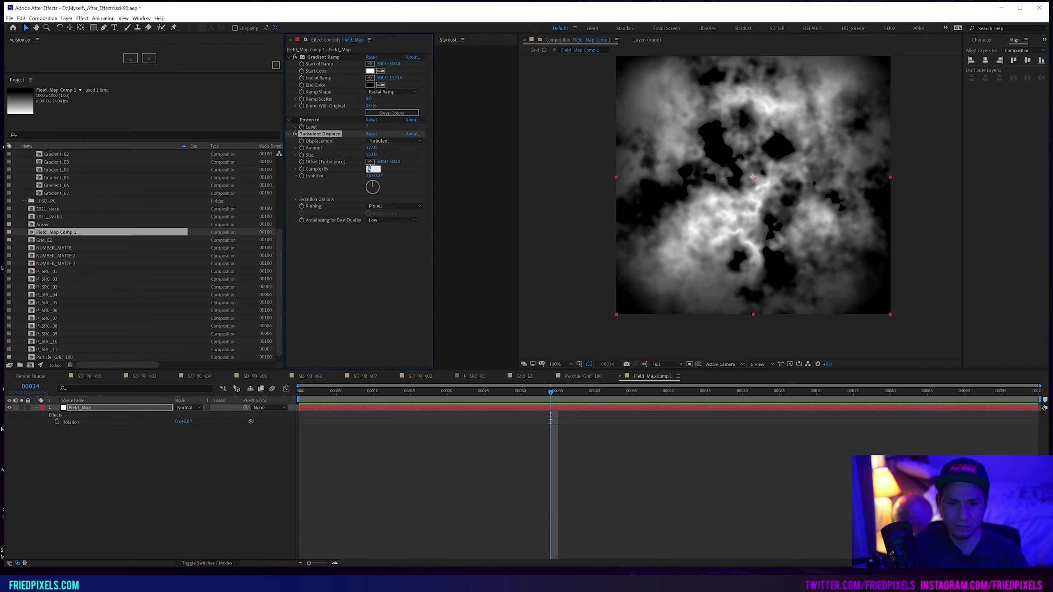
{"action": "type", "text": "5"}
{"action": "key", "text": "Return"}
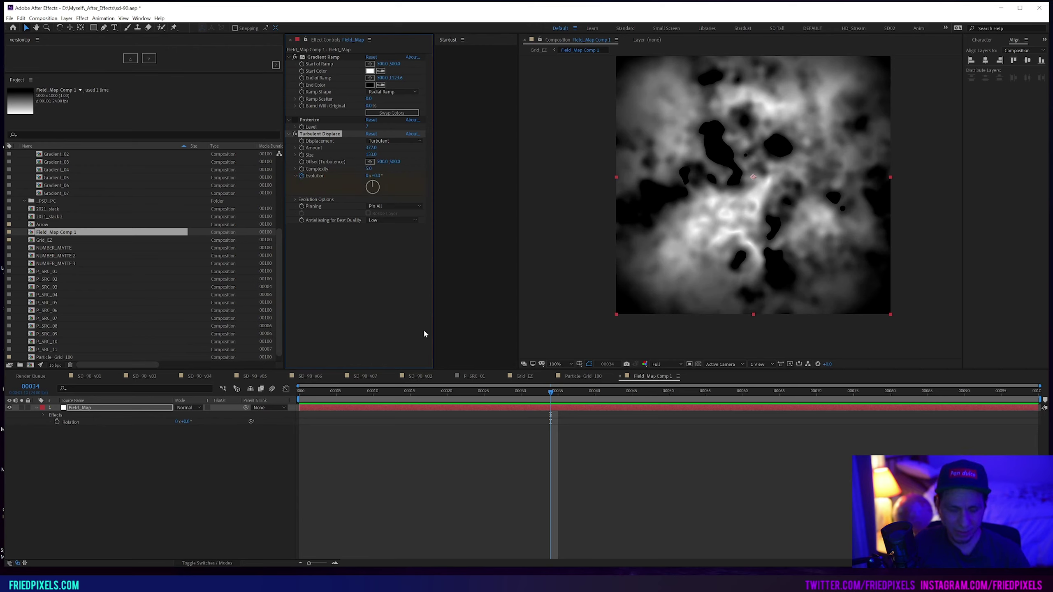
- Turn on Cycle Evolution and keyframe Evolution from 0 on the first frame to 1 revolution at the comp's end
{"action": "left_click", "coordinate": [296, 200]}
{"action": "left_click", "coordinate": [368, 206]}
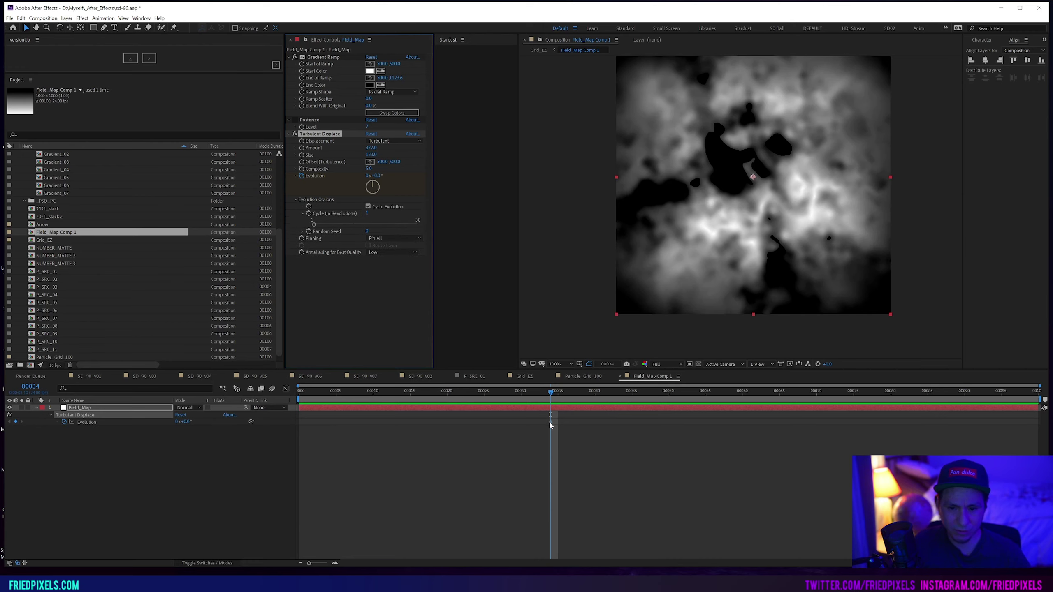
{"action": "left_click_drag", "start_coordinate": [551, 422], "coordinate": [299, 422]}
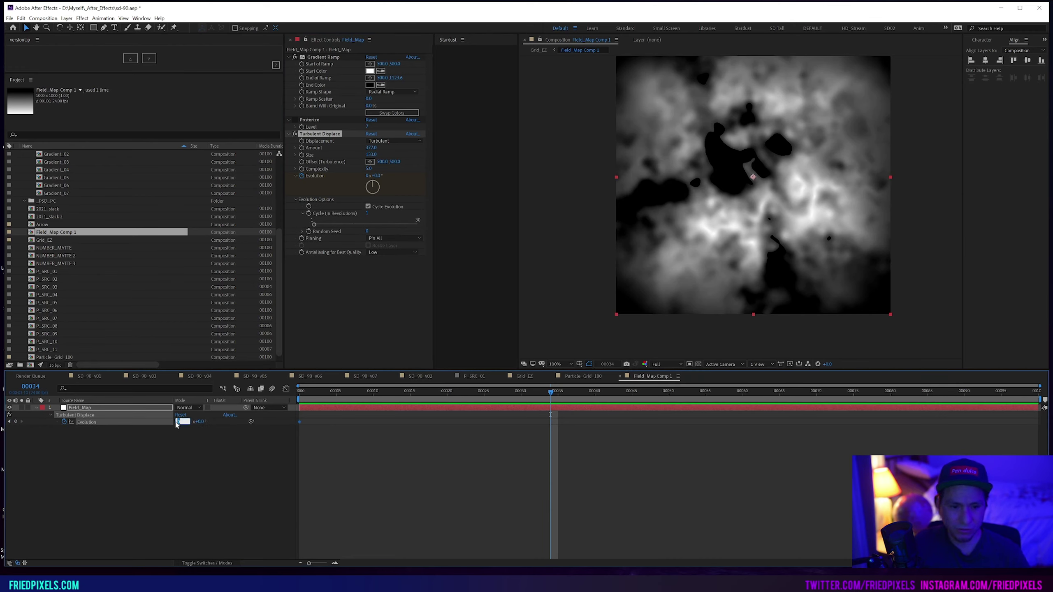
{"action": "type", "text": "1"}
{"action": "key", "text": "Return"}
{"action": "left_click_drag", "start_coordinate": [551, 422], "coordinate": [1039, 423]}
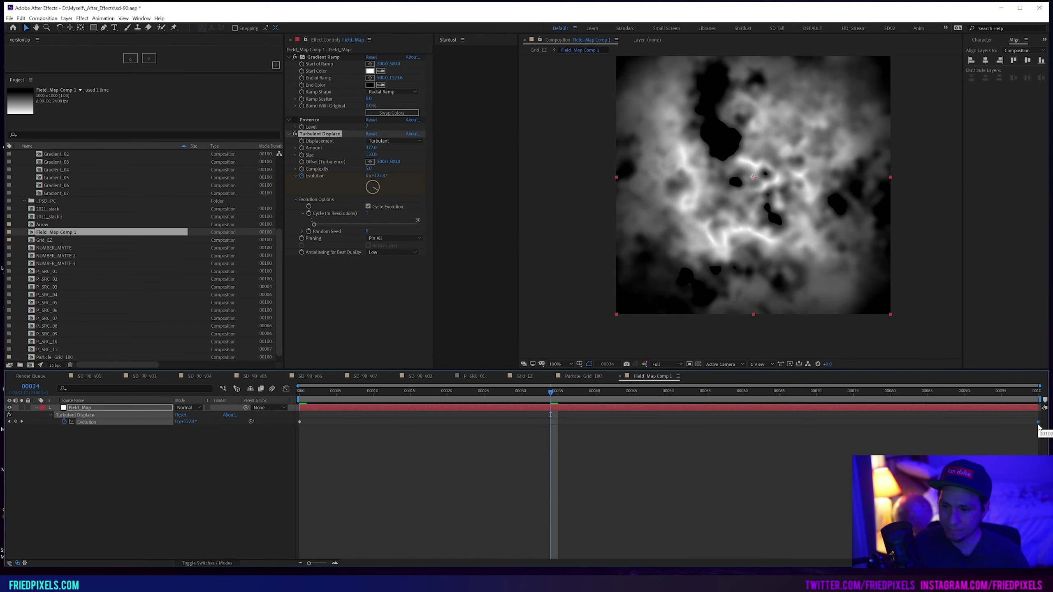
- Preview the turbulent field map, then return to Grid_EZ and preview how it drives the arrows
{"action": "key", "text": "space"}
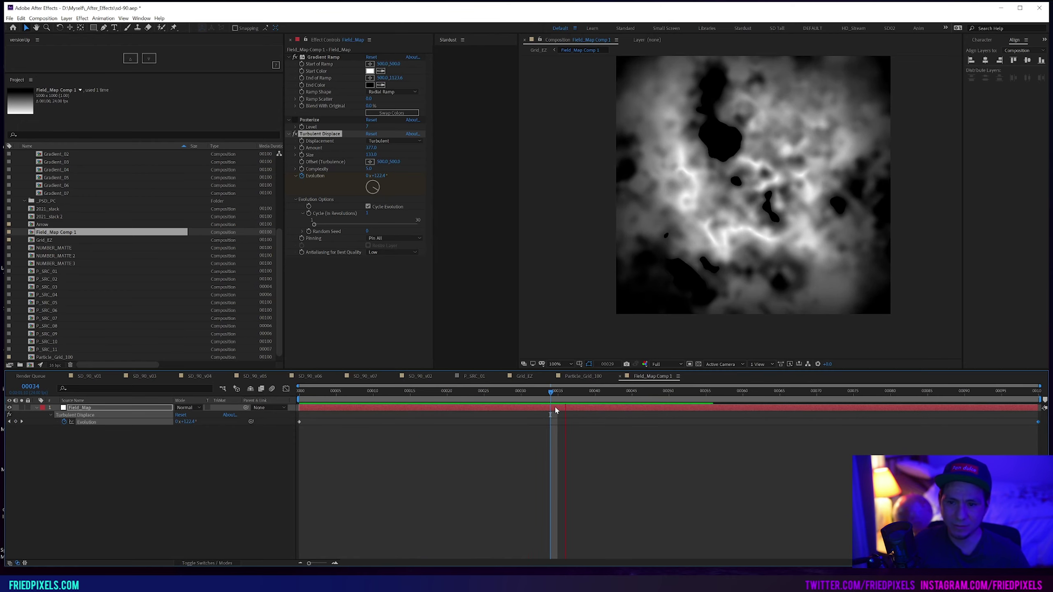
{"action": "key", "text": "space"}
{"action": "key", "text": "shift+Escape"}
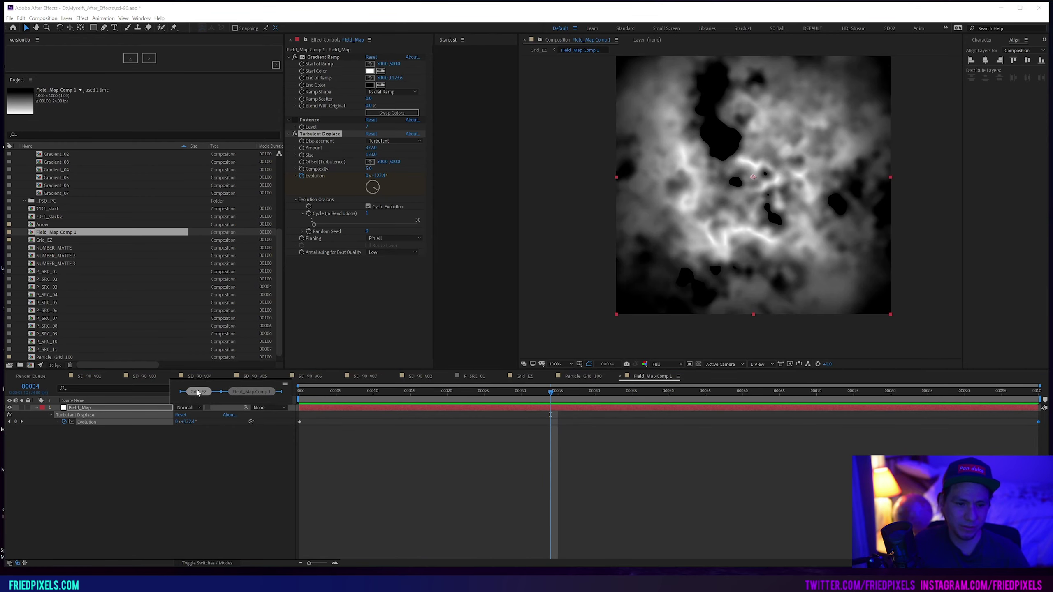
{"action": "key", "text": "space"}
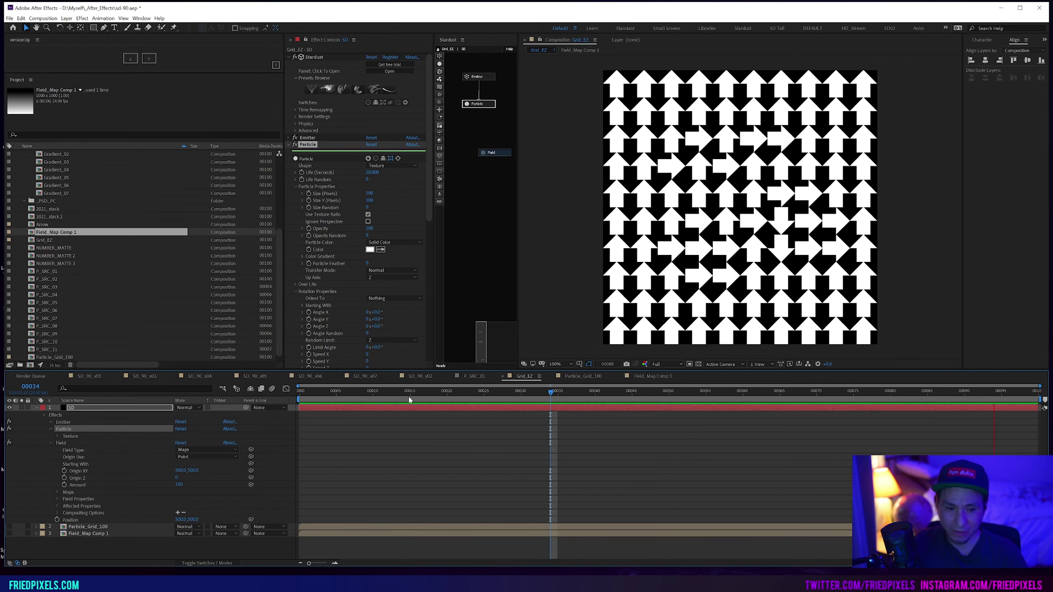
{"action": "key", "text": "space"}
- Collapse the SD layer, replace the Particle_Grid_100 layer's source with P_SRC_01 and preview the grid
{"action": "left_click", "coordinate": [103, 536]}
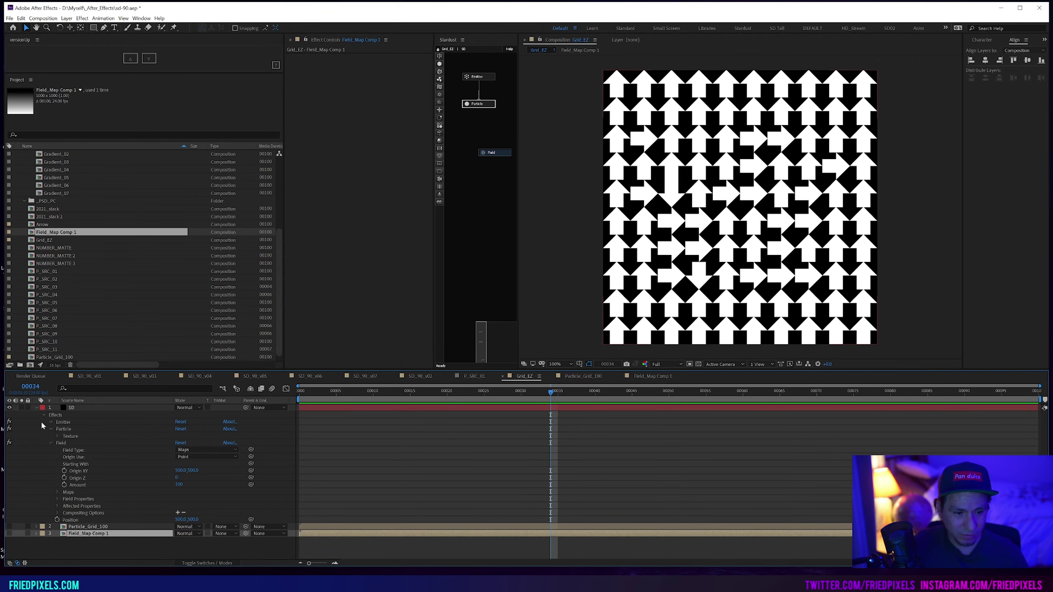
{"action": "left_click", "coordinate": [37, 408]}
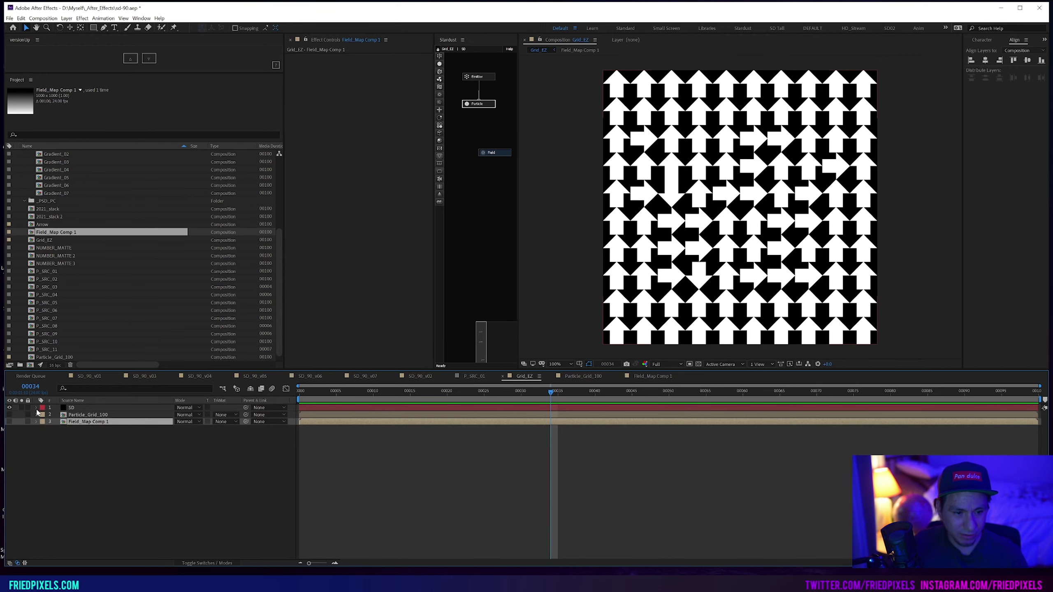
{"action": "left_click", "coordinate": [102, 414]}
{"action": "left_click_drag", "start_coordinate": [52, 274], "coordinate": [103, 416]}
{"action": "key", "text": "space"}
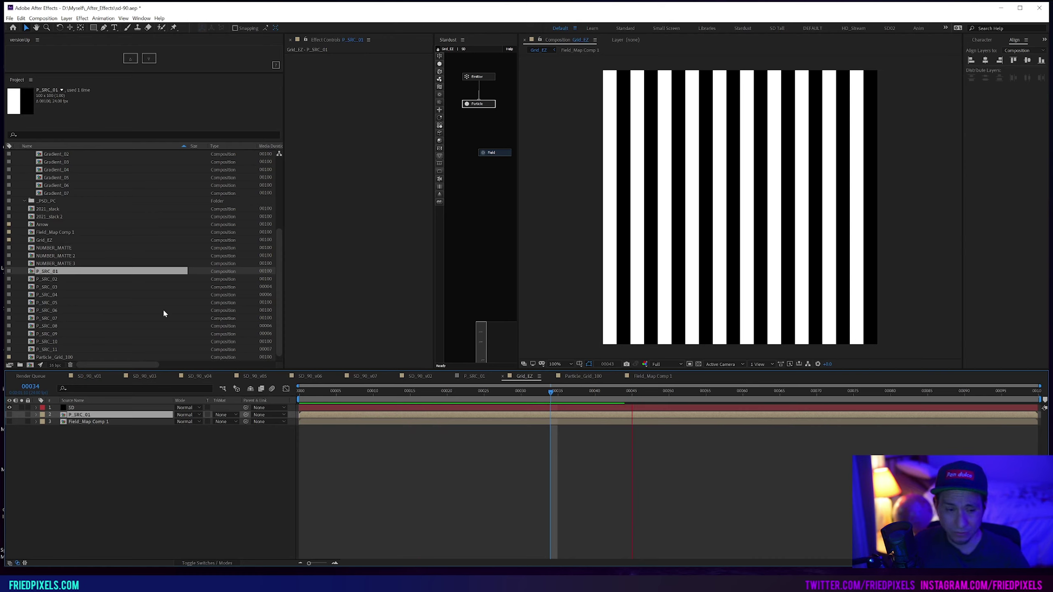
- Replace the particle texture layer's source with P_SRC_02, P_SRC_03 and P_SRC_04 in turn to compare the patterns
{"action": "left_click_drag", "start_coordinate": [54, 279], "coordinate": [83, 417]}
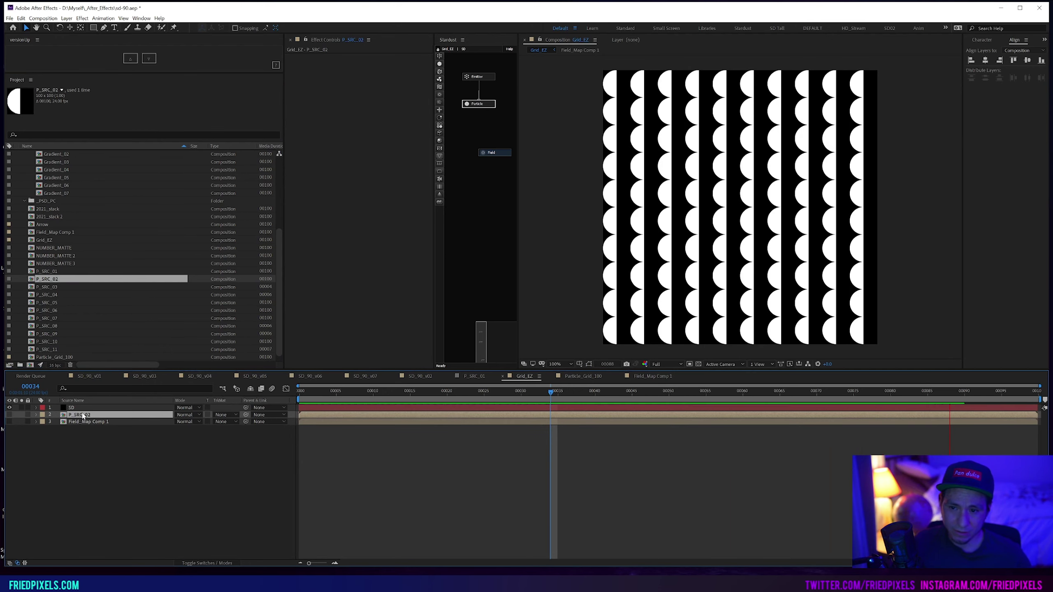
{"action": "left_click_drag", "start_coordinate": [48, 288], "coordinate": [84, 420]}
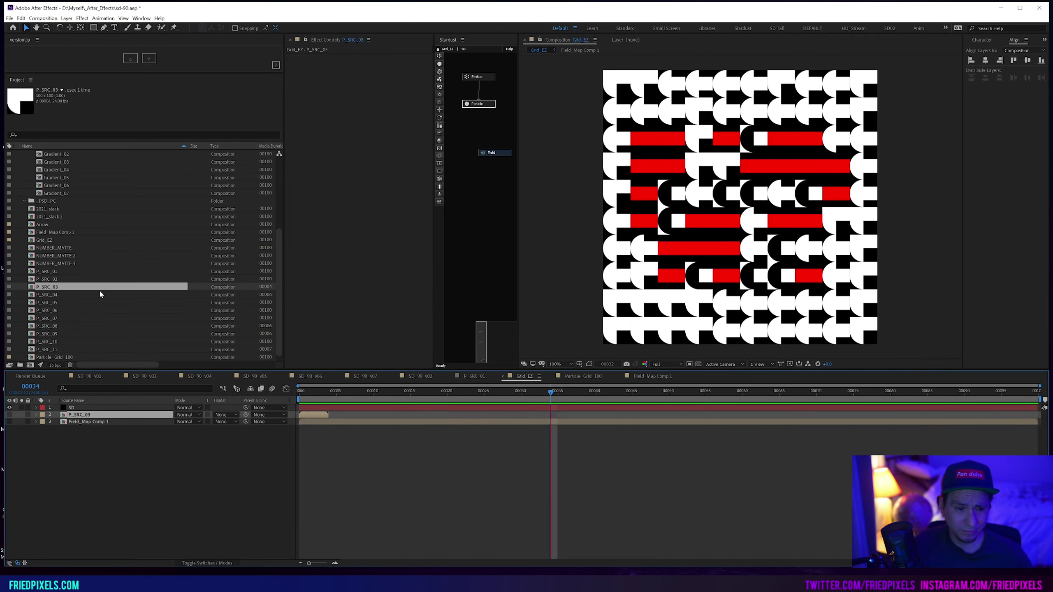
{"action": "left_click_drag", "start_coordinate": [47, 295], "coordinate": [83, 424]}
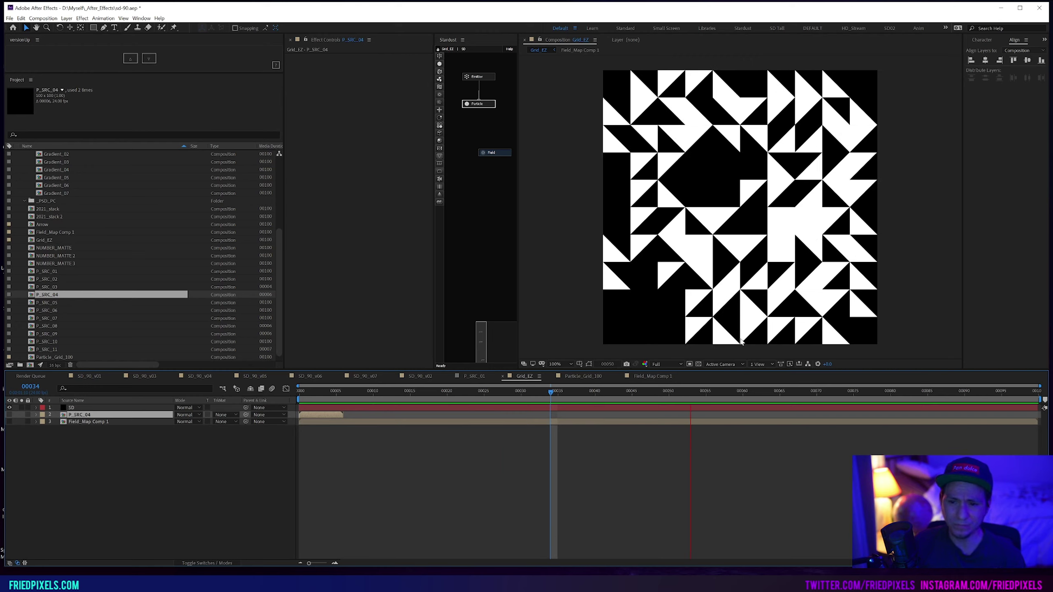
- Open P_SRC_04, examine its triangle tile on frames 0 to 4, then return to Grid_EZ and preview the pattern
{"action": "left_click", "coordinate": [335, 407]}
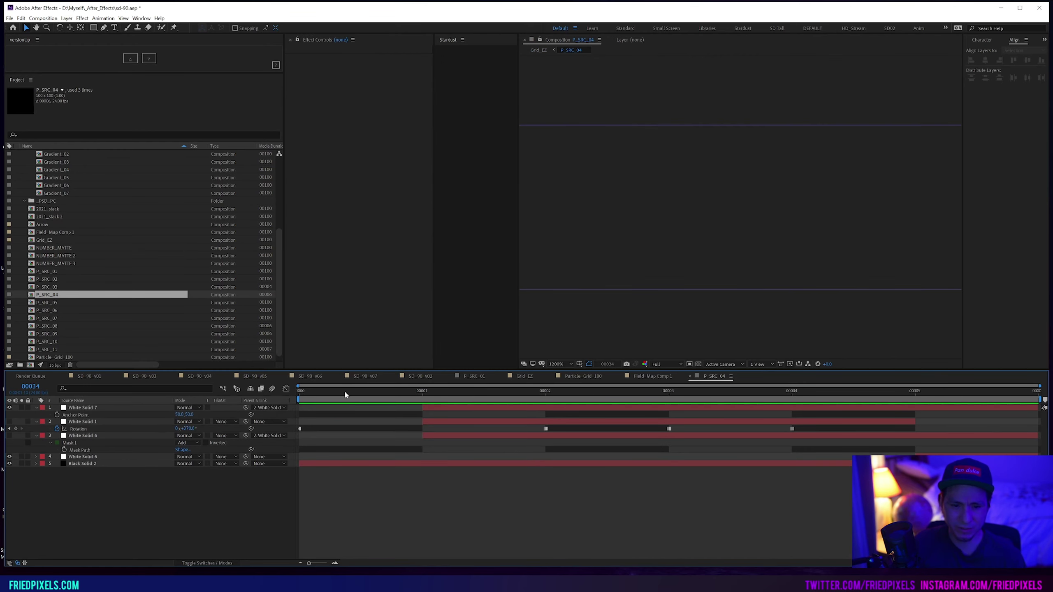
{"action": "left_click_drag", "start_coordinate": [464, 394], "coordinate": [423, 422]}
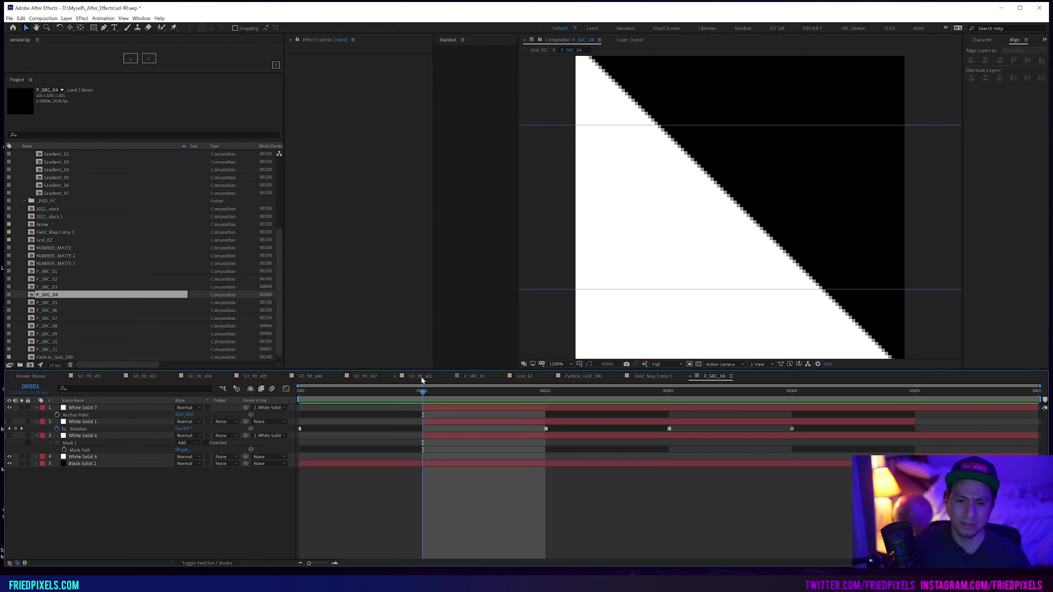
{"action": "left_click_drag", "start_coordinate": [413, 400], "coordinate": [534, 408]}
{"action": "left_click_drag", "start_coordinate": [599, 410], "coordinate": [839, 401]}
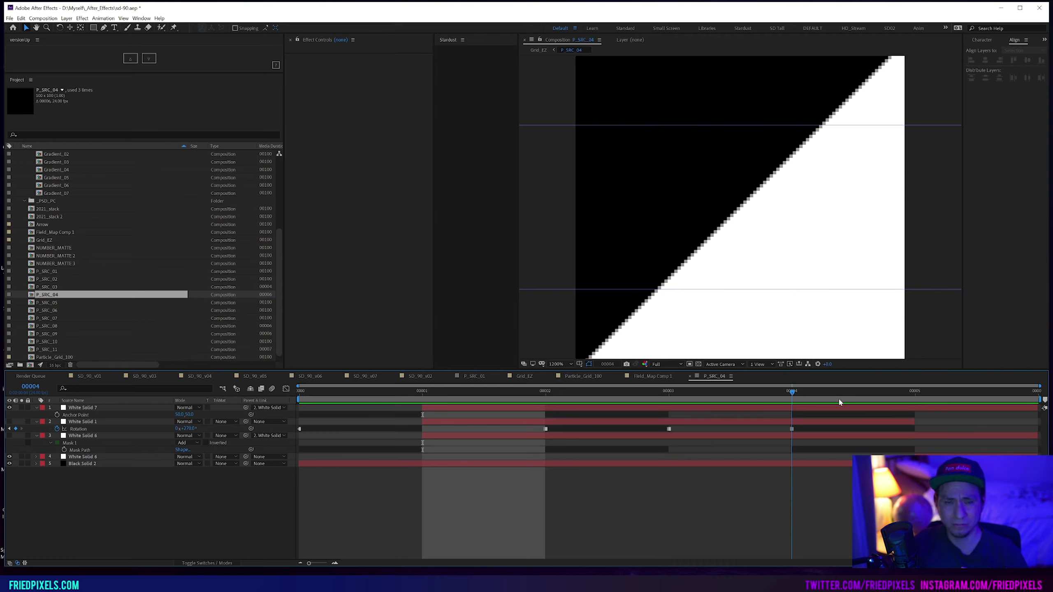
{"action": "key", "text": "Page_Up"}
{"action": "key", "text": "Page_Up"}
{"action": "key", "text": "Page_Up"}
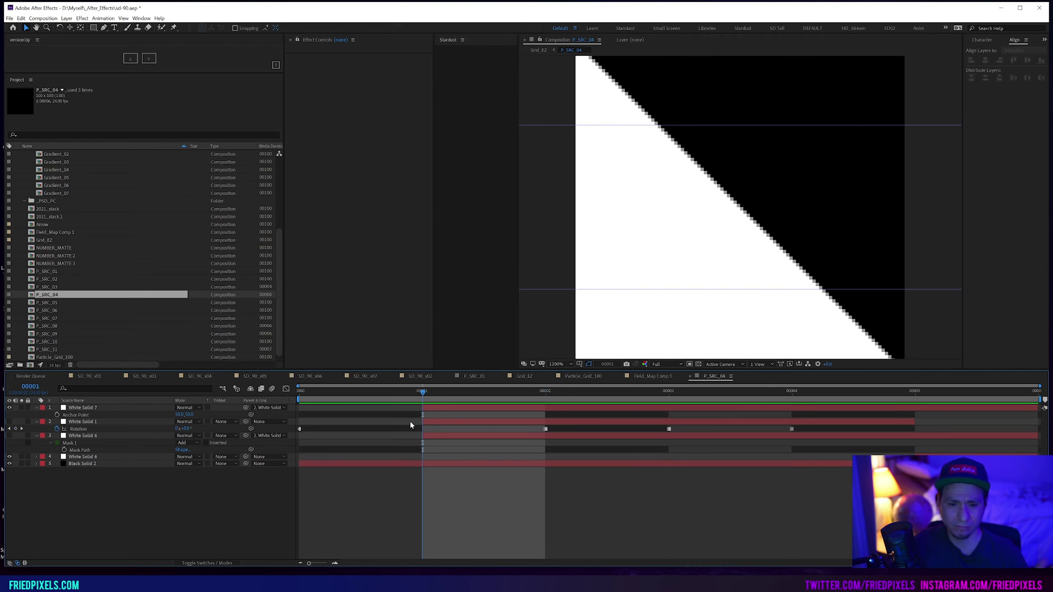
{"action": "key", "text": "Page_Up"}
{"action": "left_click", "coordinate": [224, 389]}
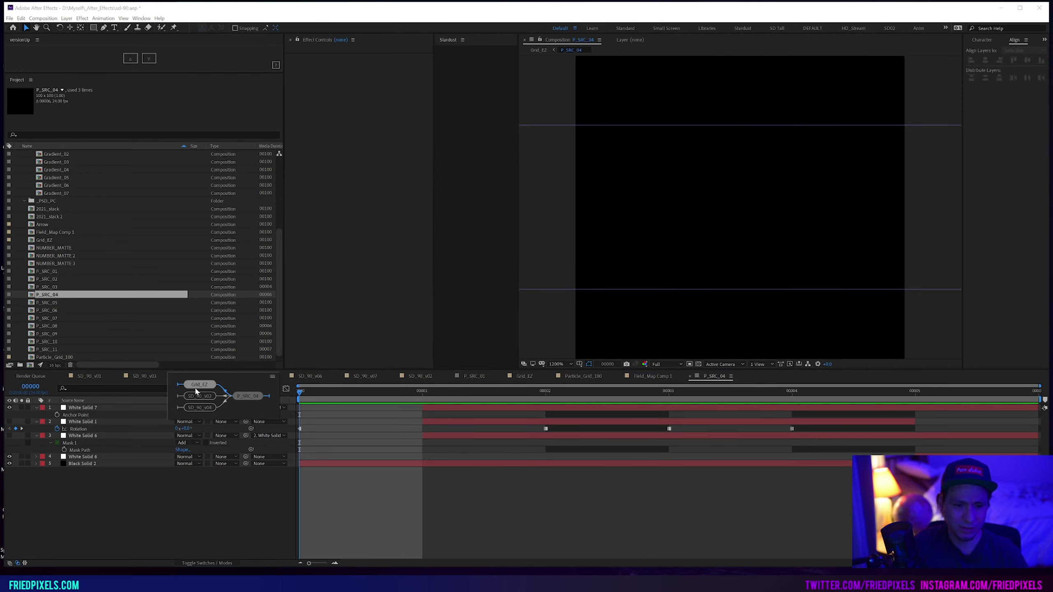
{"action": "left_click", "coordinate": [202, 385]}
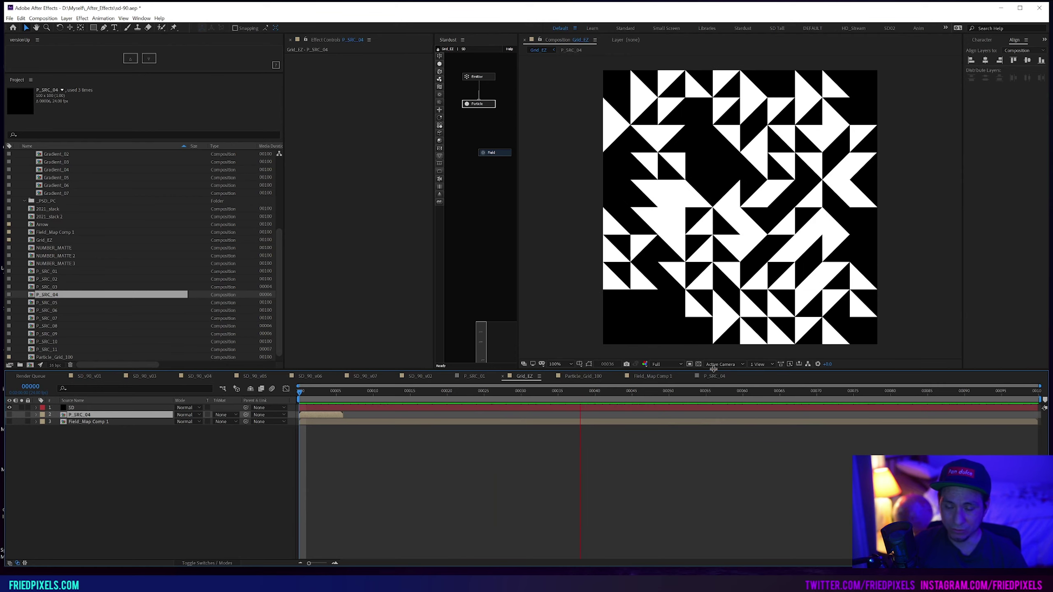
{"action": "key", "text": "space"}
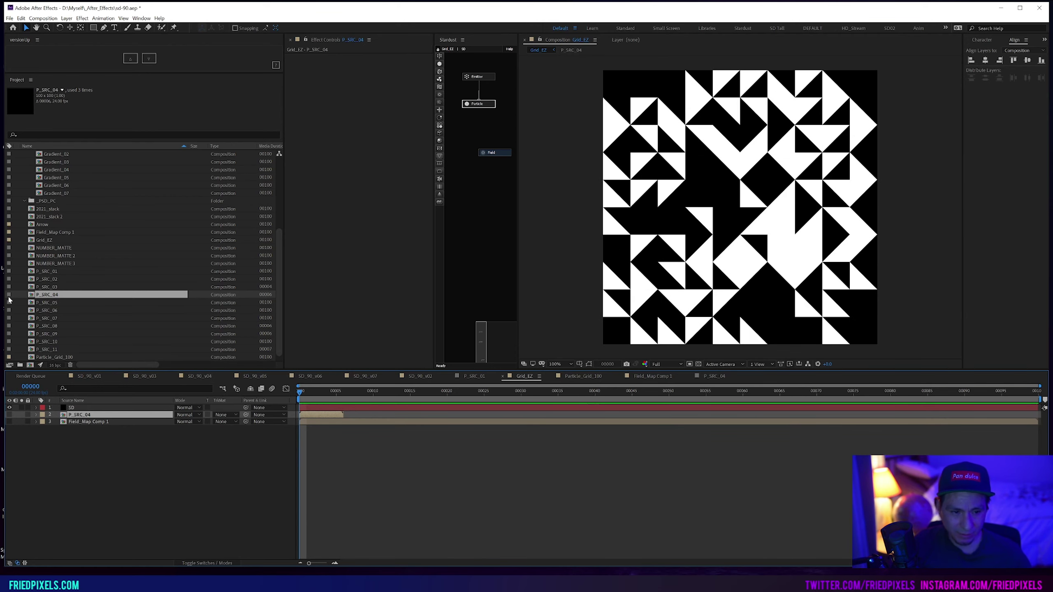
- Replace the particle texture layer's source with P_SRC_05 and P_SRC_06 in turn and preview how each pattern animates
{"action": "left_click_drag", "start_coordinate": [59, 306], "coordinate": [85, 414]}
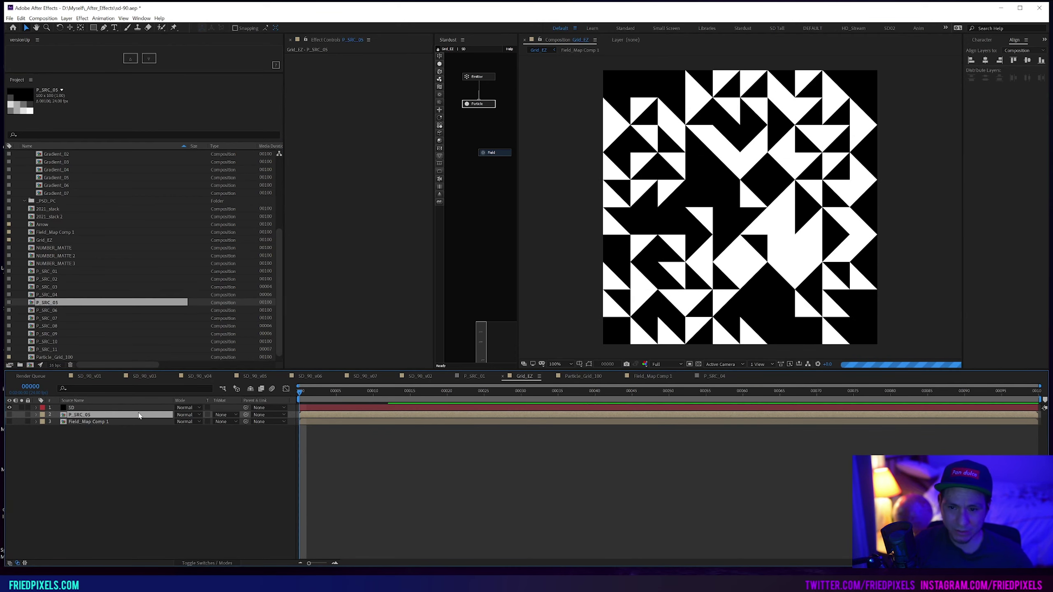
{"action": "key", "text": "space"}
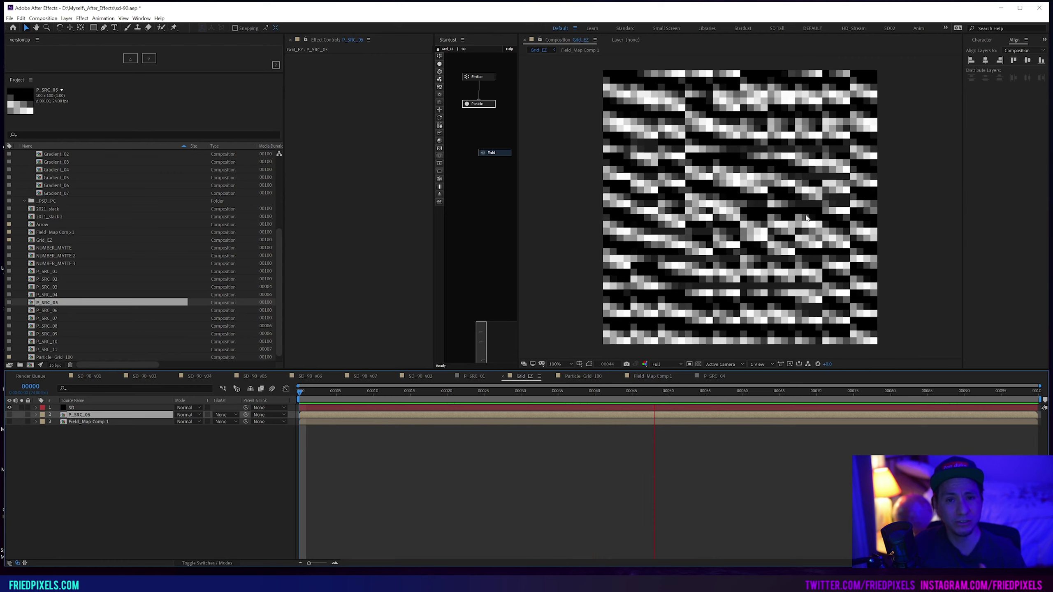
{"action": "left_click", "coordinate": [78, 310]}
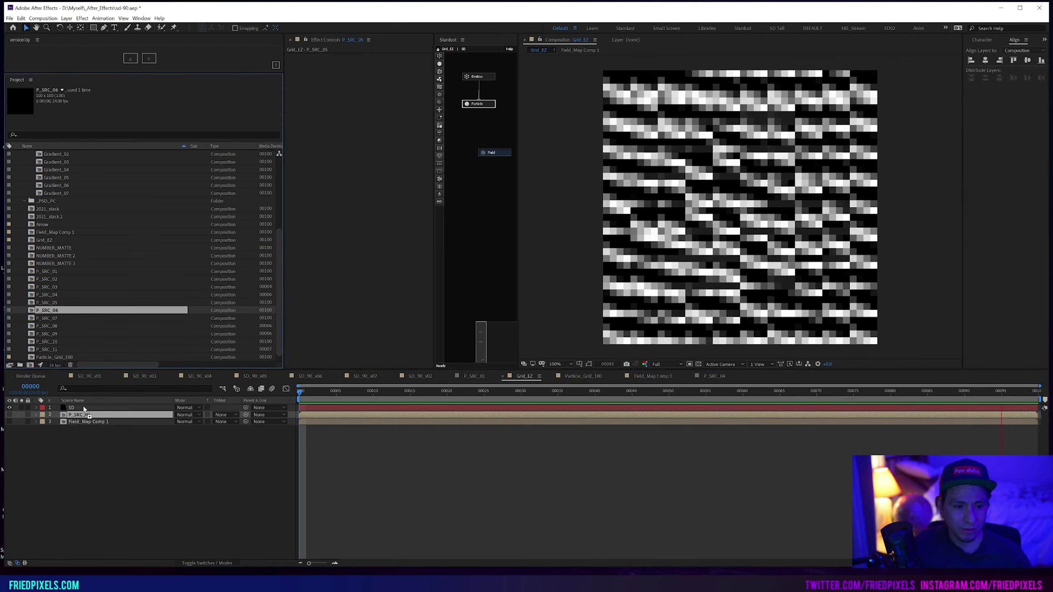
{"action": "left_click_drag", "start_coordinate": [81, 418], "coordinate": [85, 416]}
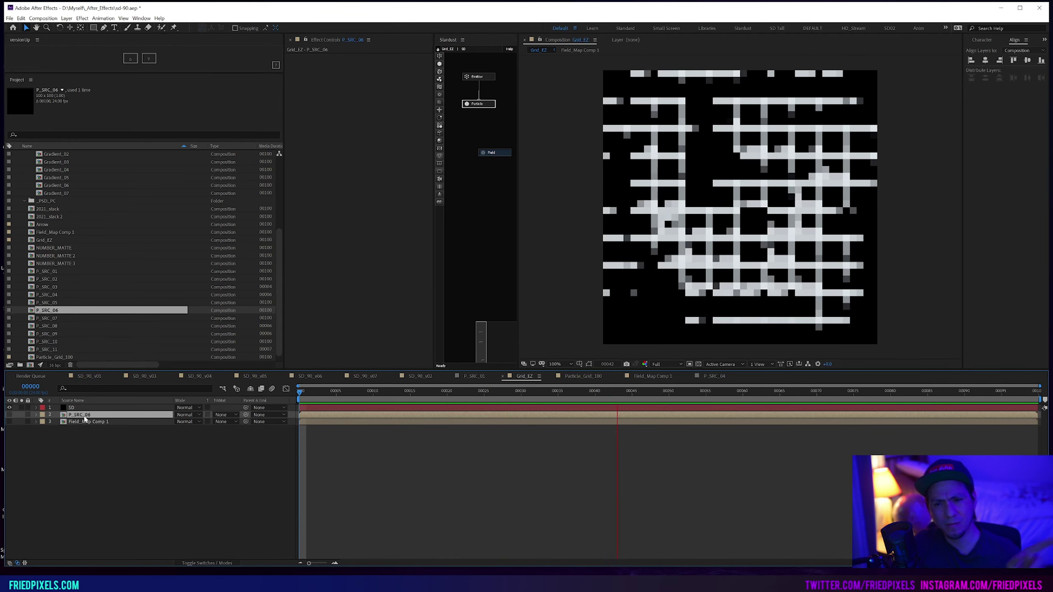
- Open P_SRC_06 to examine its tile around frame 80, and return to Grid_EZ to preview the pattern
{"action": "double_click", "coordinate": [405, 414]}
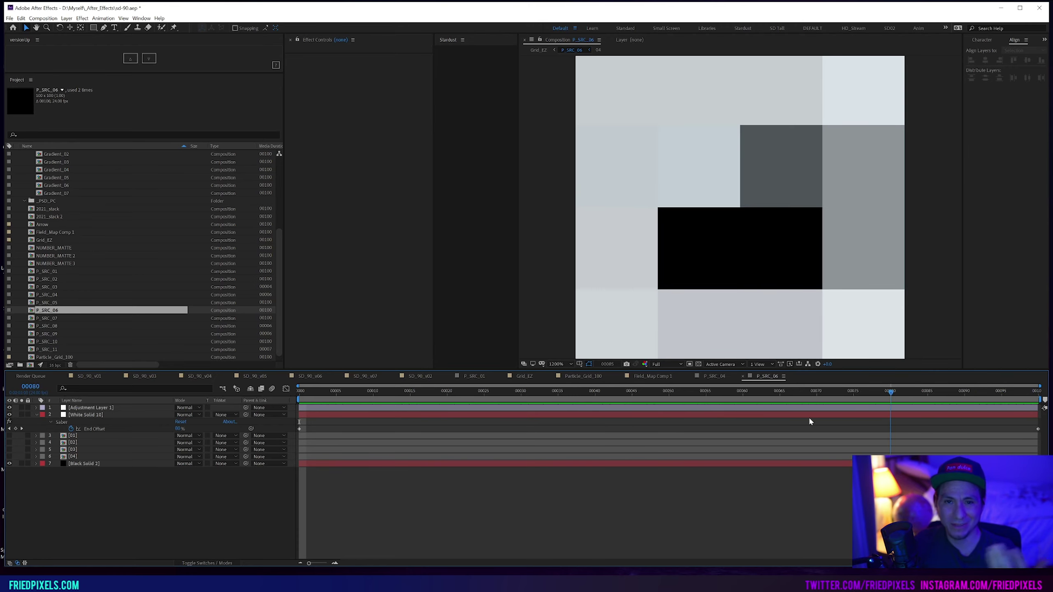
{"action": "key", "text": "Tab"}
{"action": "left_click", "coordinate": [204, 397]}
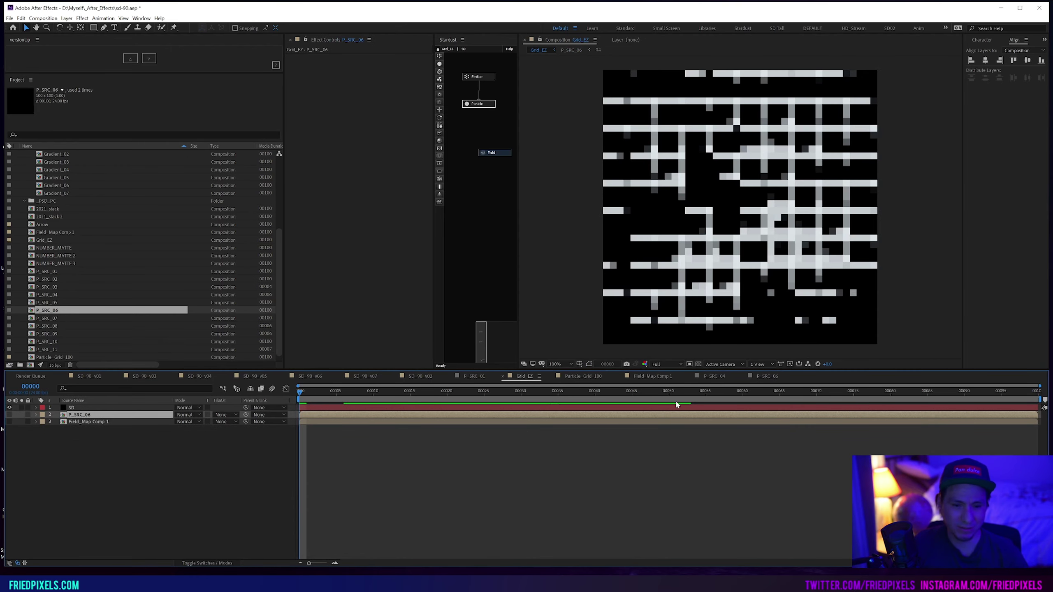
{"action": "key", "text": "space"}
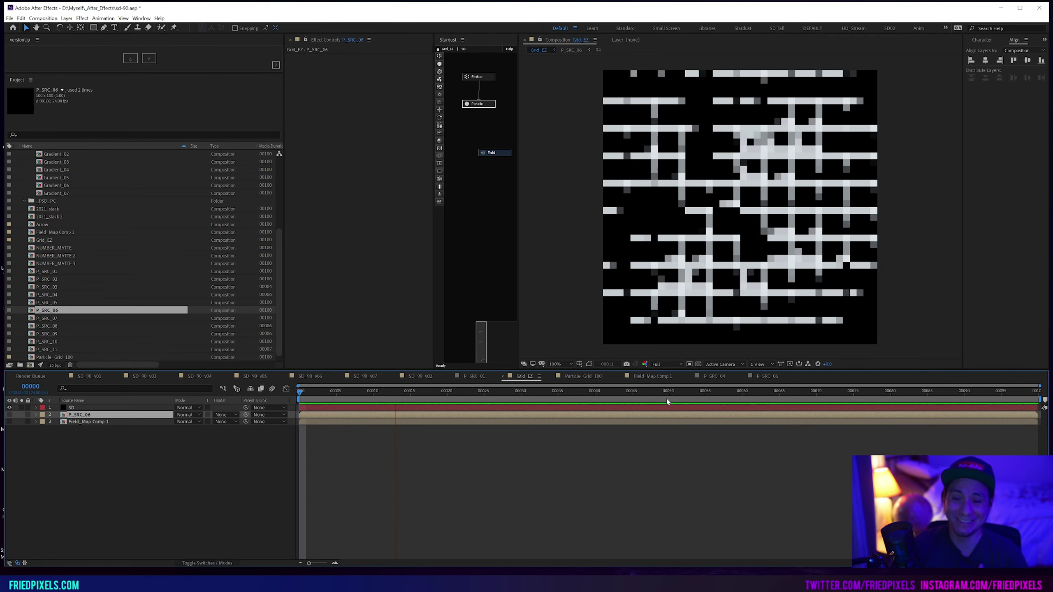
- From frame 26, replace the particle texture layer's source with P_SRC_07 and P_SRC_08 in turn to compare the patterns
{"action": "left_click", "coordinate": [490, 400]}
{"action": "left_click_drag", "start_coordinate": [47, 318], "coordinate": [92, 417]}
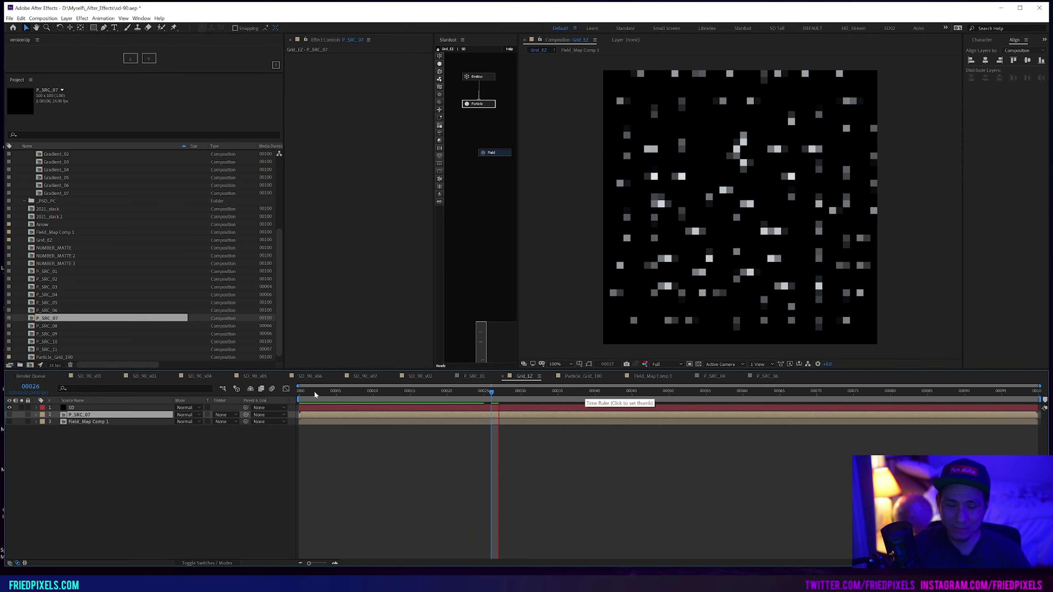
{"action": "left_click_drag", "start_coordinate": [53, 327], "coordinate": [75, 421]}
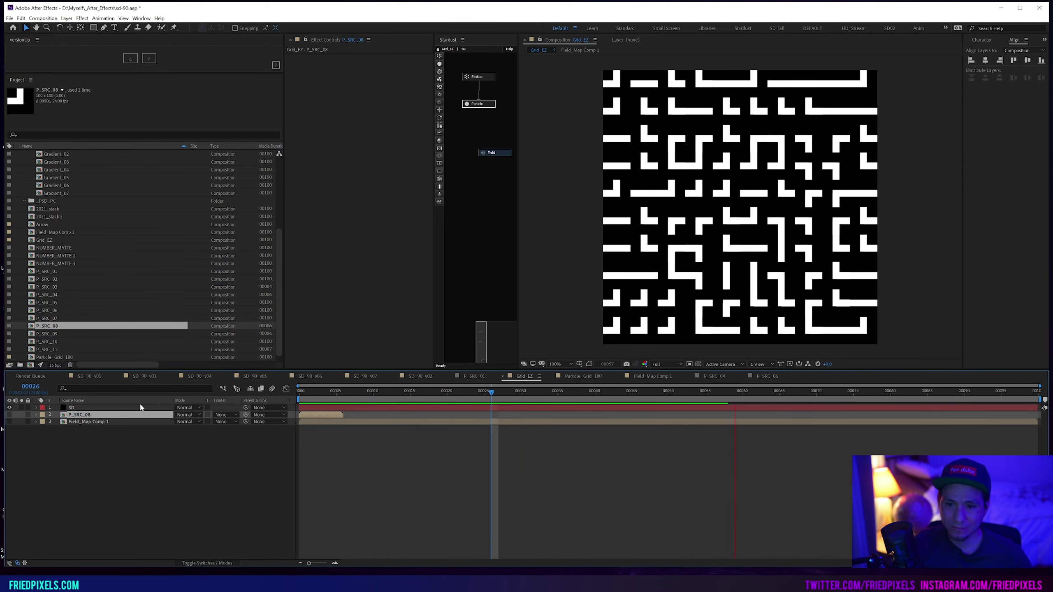
- Open P_SRC_08, examine its tile shapes frame by frame, and return to Grid_EZ to preview the maze-like pattern
{"action": "double_click", "coordinate": [93, 415]}
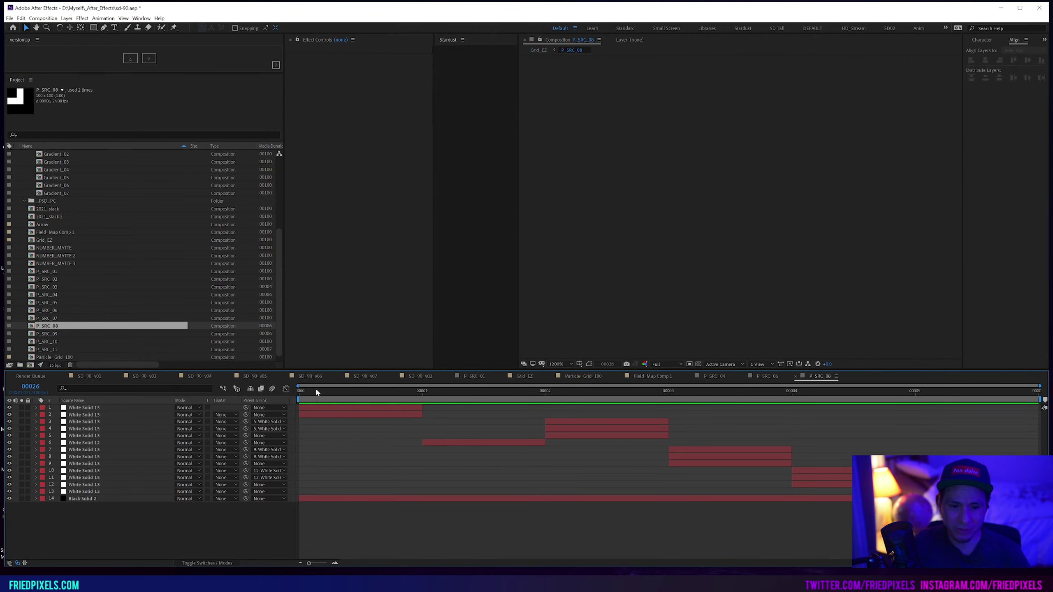
{"action": "left_click_drag", "start_coordinate": [323, 399], "coordinate": [449, 402]}
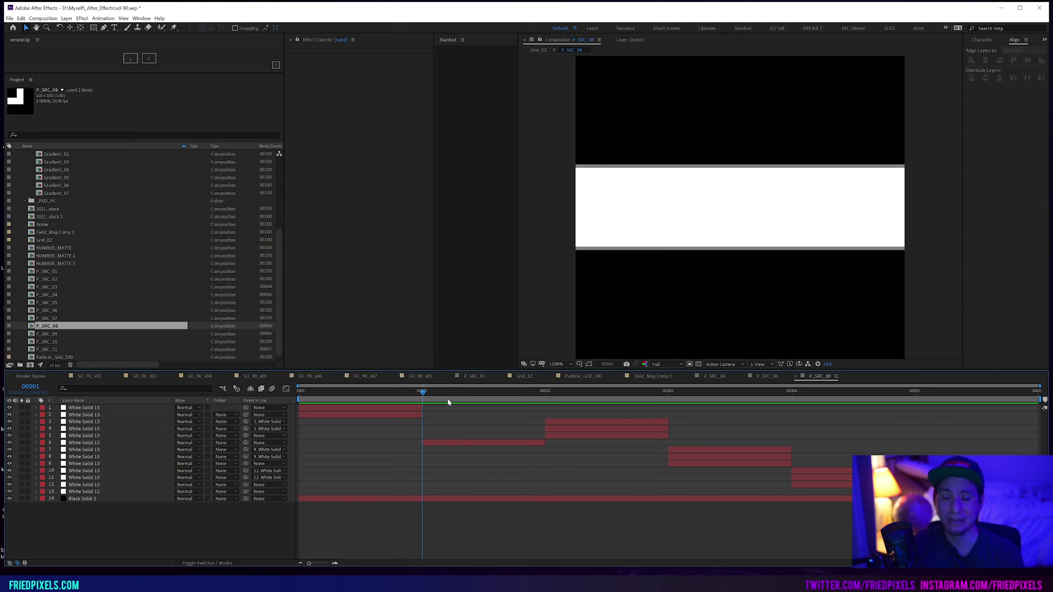
{"action": "left_click_drag", "start_coordinate": [415, 404], "coordinate": [946, 397]}
{"action": "left_click_drag", "start_coordinate": [783, 412], "coordinate": [423, 411]}
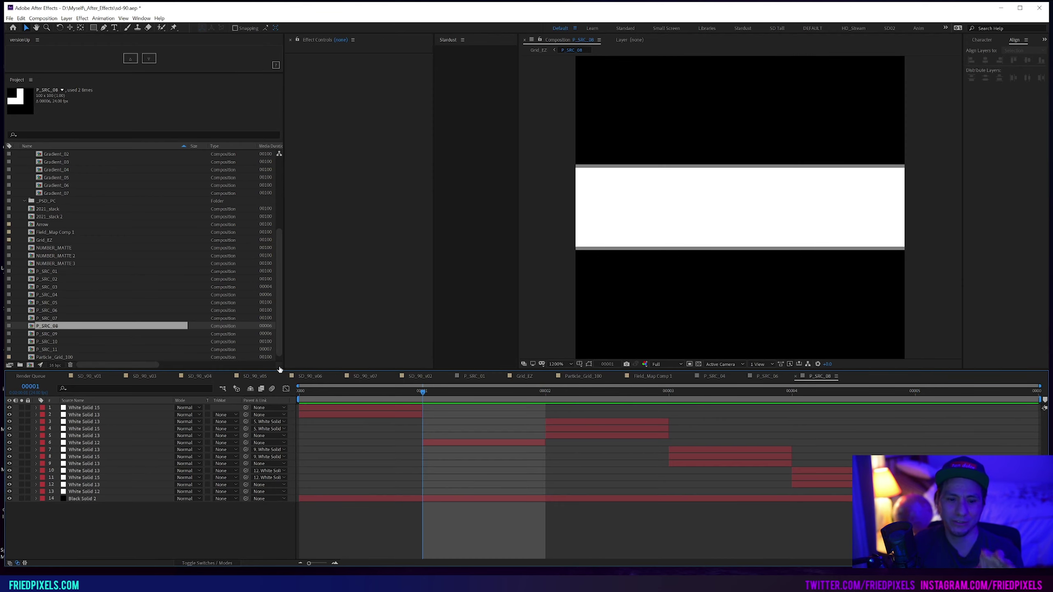
{"action": "left_click", "coordinate": [222, 390]}
{"action": "left_click", "coordinate": [204, 389]}
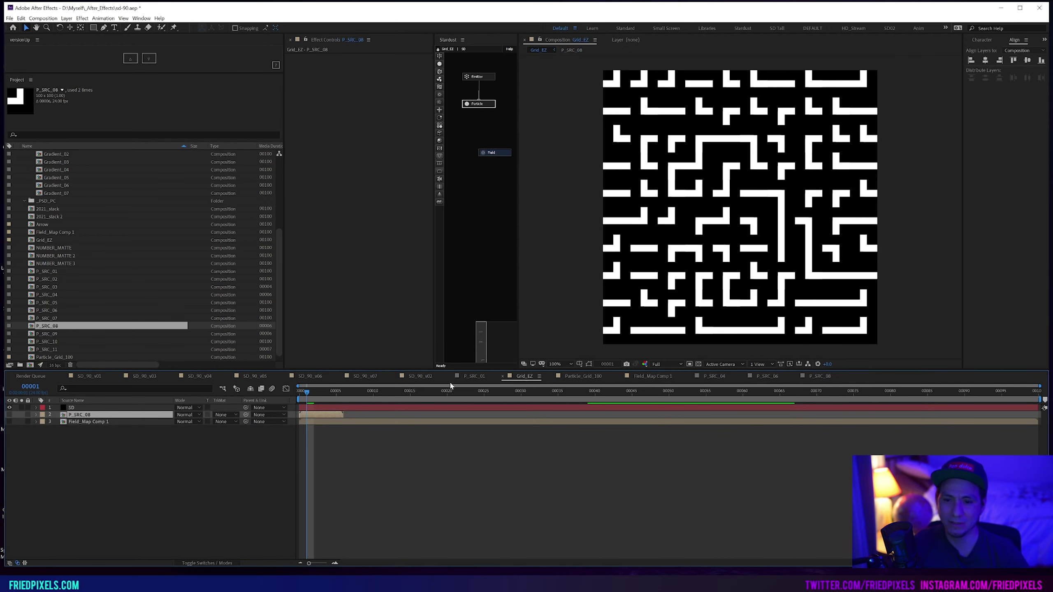
{"action": "key", "text": "space"}
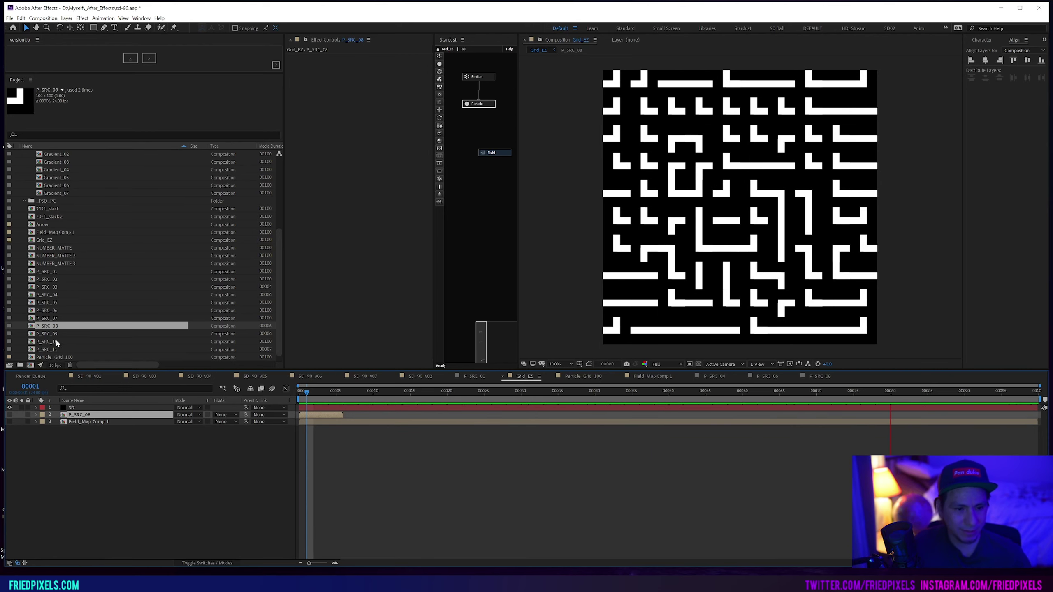
- Replace the particle texture layer's source with P_SRC_09, P_SRC_10 and finally P_SRC_11, and check the pattern at frame 39
{"action": "left_click_drag", "start_coordinate": [49, 335], "coordinate": [89, 414]}
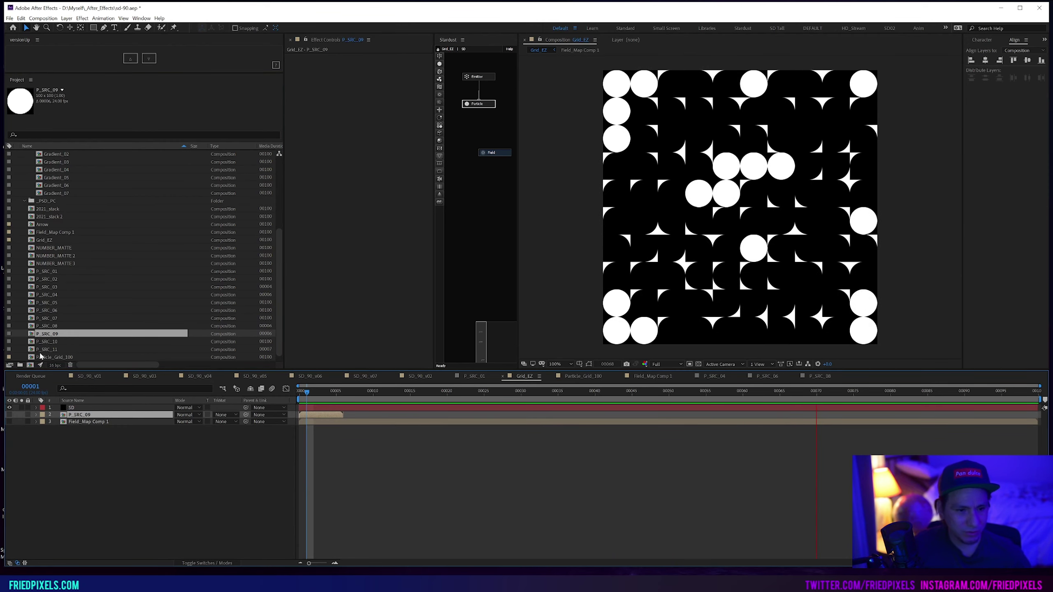
{"action": "left_click_drag", "start_coordinate": [47, 344], "coordinate": [83, 414]}
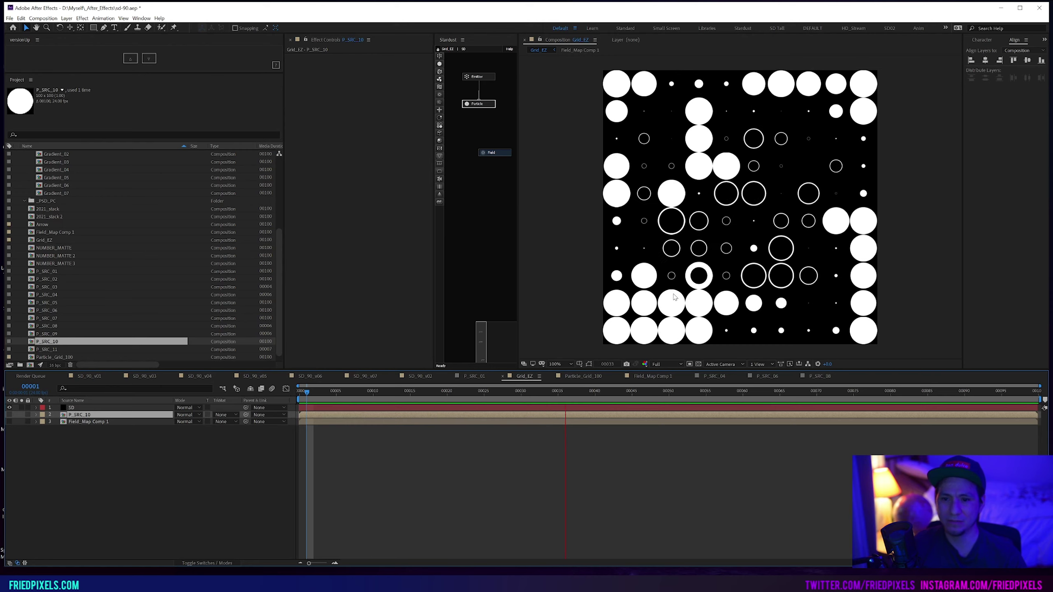
{"action": "left_click_drag", "start_coordinate": [43, 349], "coordinate": [77, 417]}
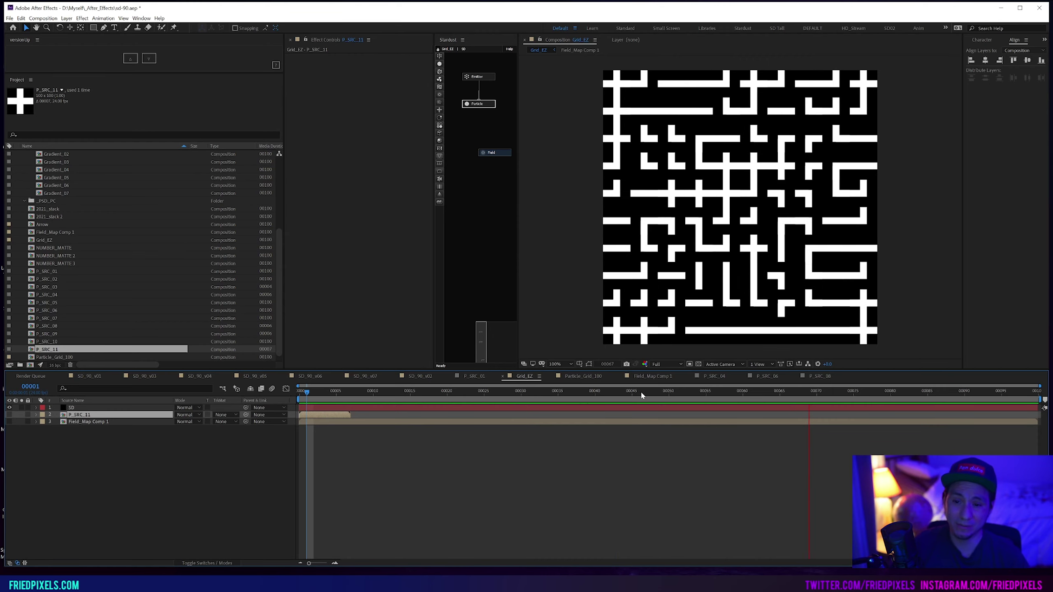
{"action": "key", "text": "space"}
{"action": "left_click_drag", "start_coordinate": [641, 396], "coordinate": [590, 400]}
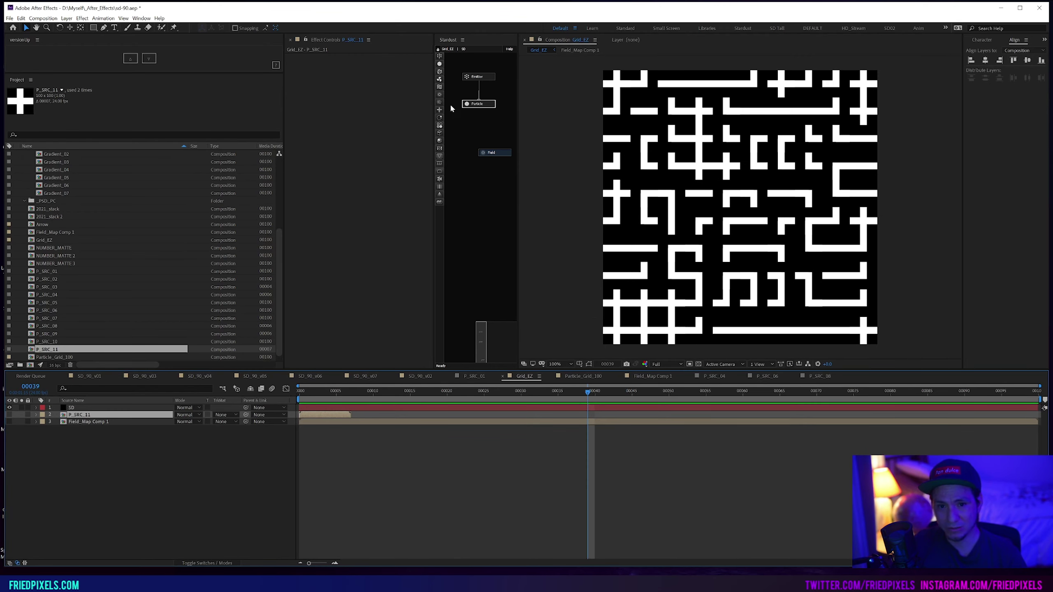
- Set Grid X and Grid Y in the SD layer's emitter grid properties to 20
{"action": "left_click", "coordinate": [459, 77]}
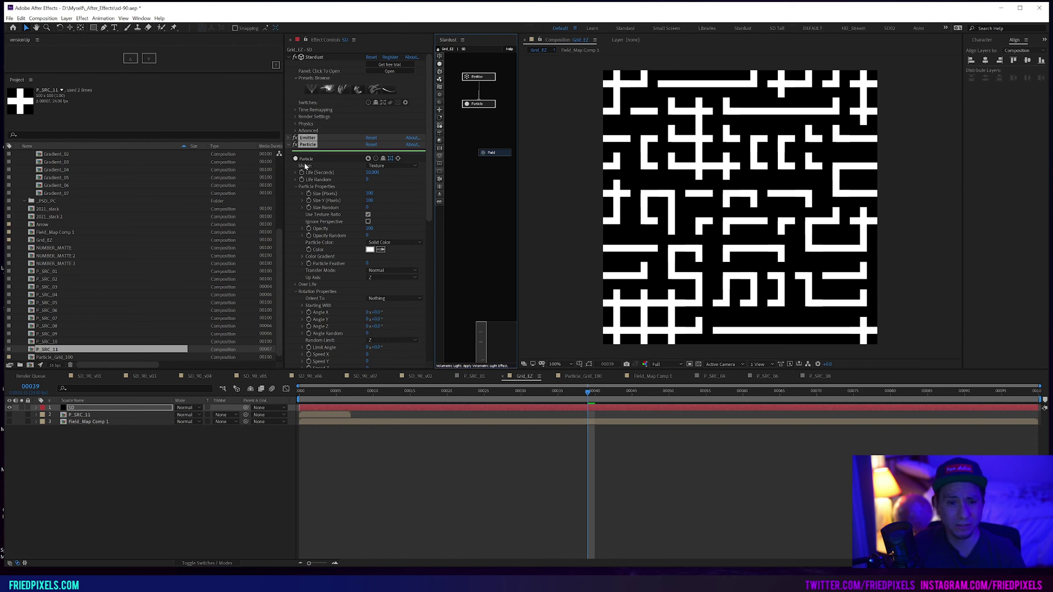
{"action": "left_click", "coordinate": [289, 137]}
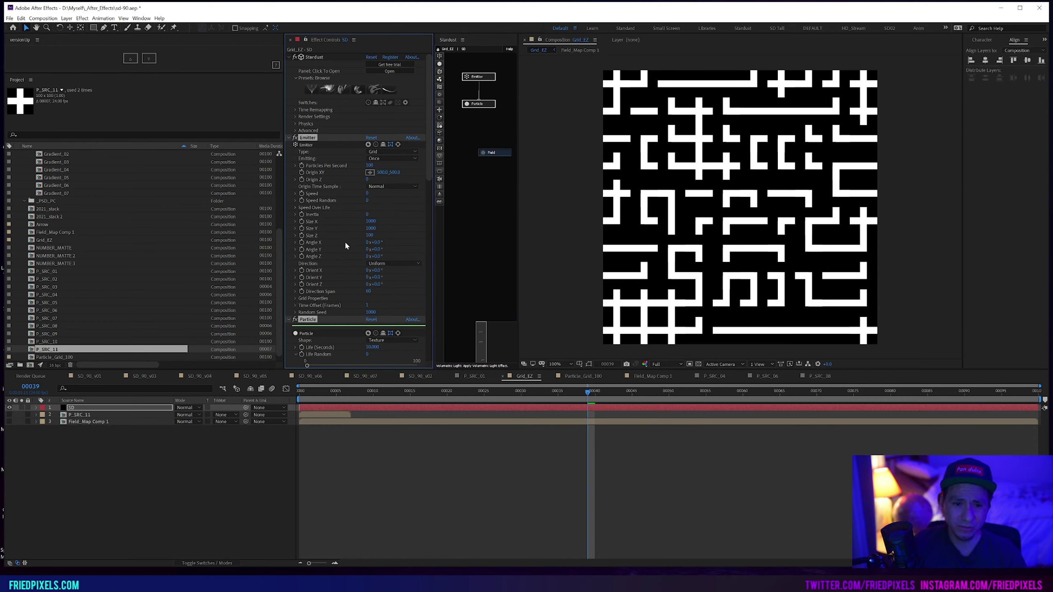
{"action": "scroll", "coordinate": [337, 240], "scroll_direction": "down", "scroll_amount": 3}
{"action": "left_click", "coordinate": [296, 243]}
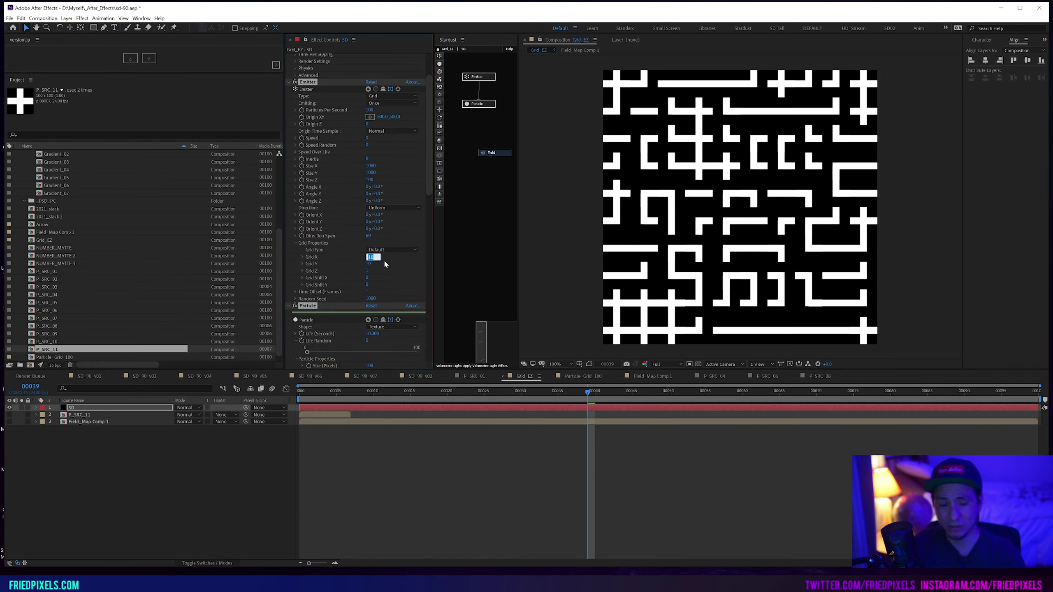
{"action": "type", "text": "0"}
{"action": "key", "text": "Tab"}
{"action": "type", "text": "2"}
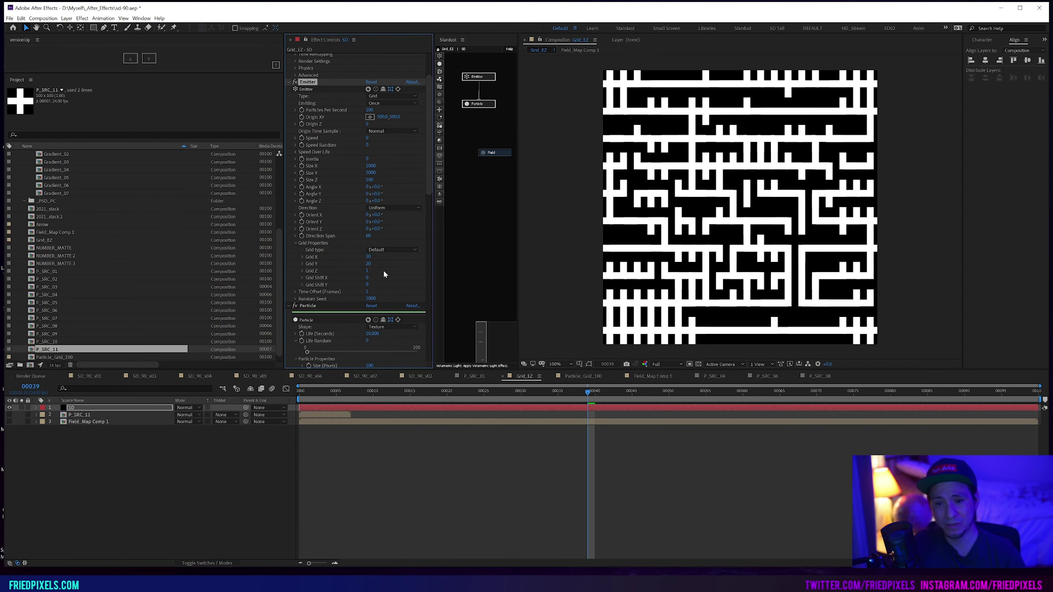
- Set the particle's Size and Size Y to 50 pixels and preview the denser grid
{"action": "scroll", "coordinate": [391, 281], "scroll_direction": "down", "scroll_amount": 6}
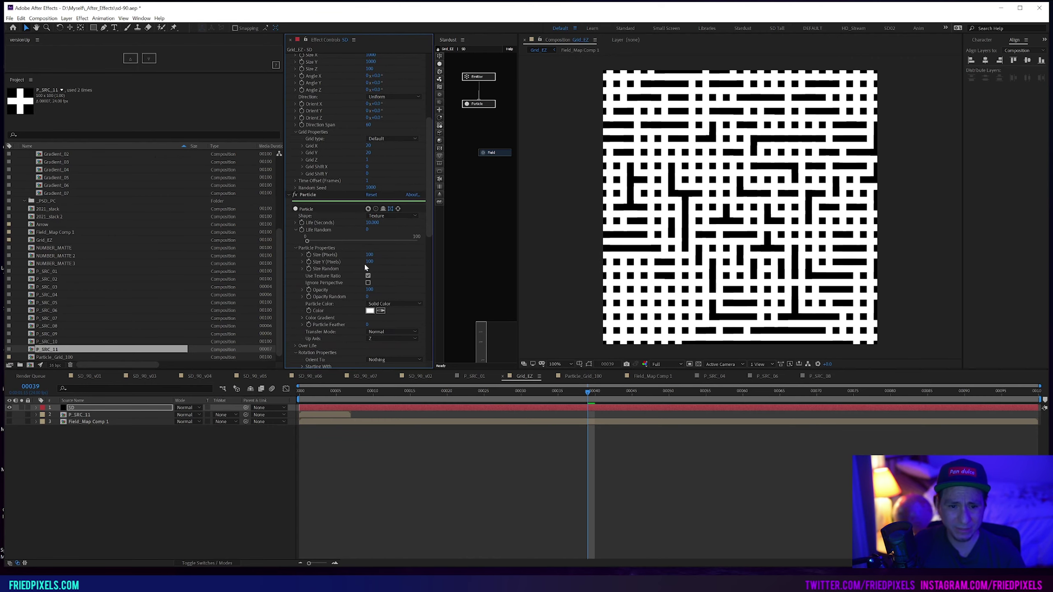
{"action": "scroll", "coordinate": [365, 265], "scroll_direction": "down", "scroll_amount": 2}
{"action": "type", "text": "50"}
{"action": "key", "text": "Tab"}
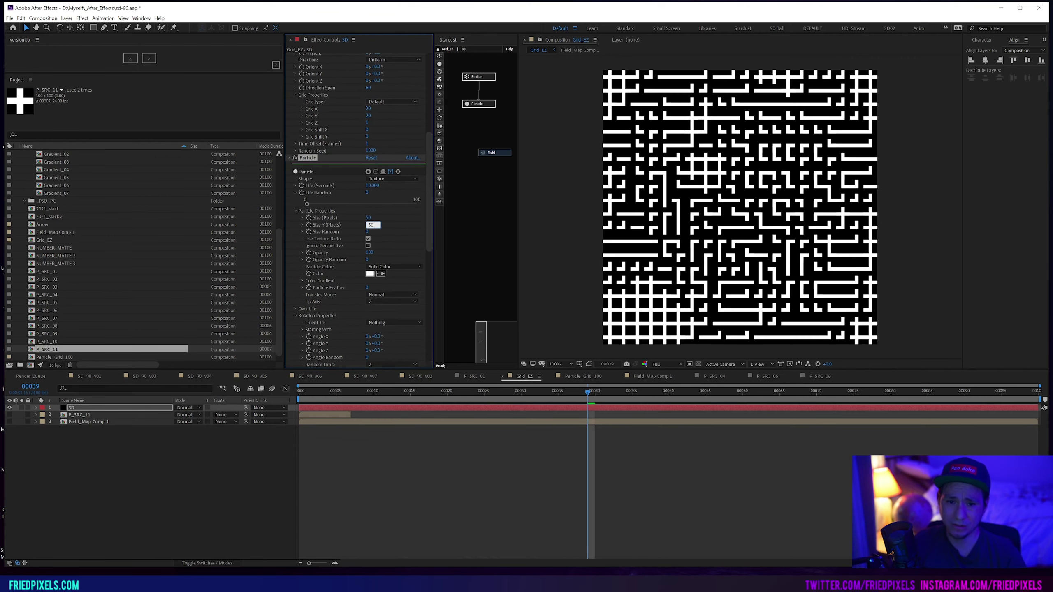
{"action": "key", "text": "space"}
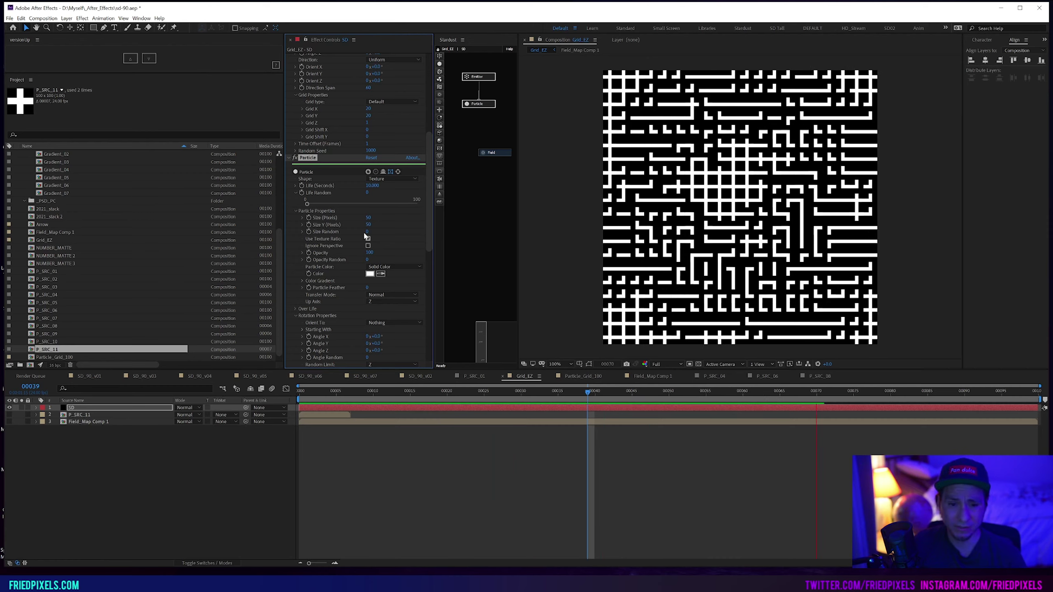
- Set the emitter's Grid X and Grid Y to 40 and both particle sizes to 25 pixels, and preview
{"action": "left_click", "coordinate": [367, 108]}
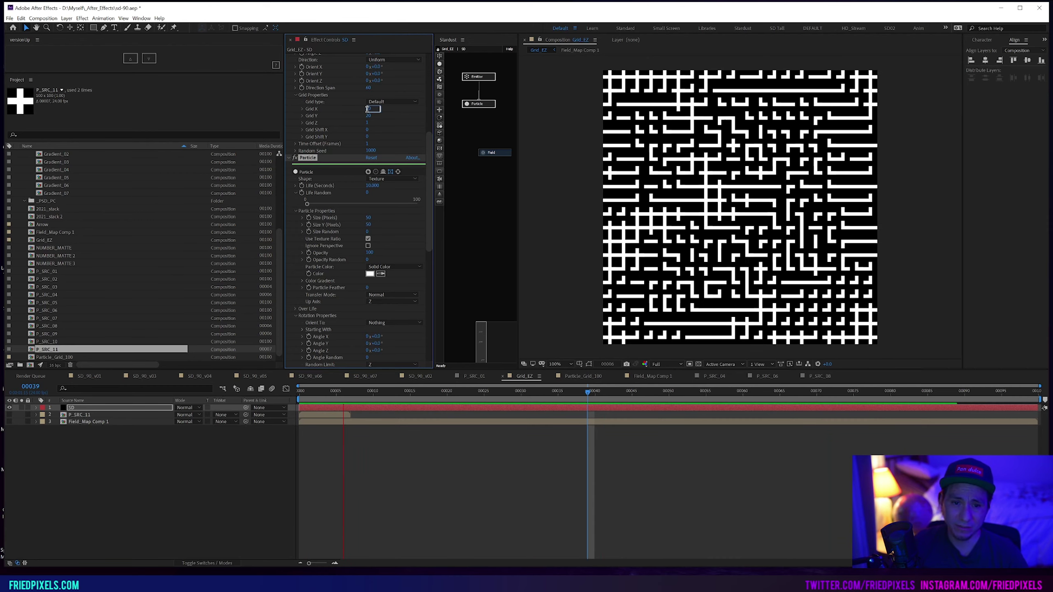
{"action": "left_click", "coordinate": [369, 116]}
{"action": "type", "text": "4"}
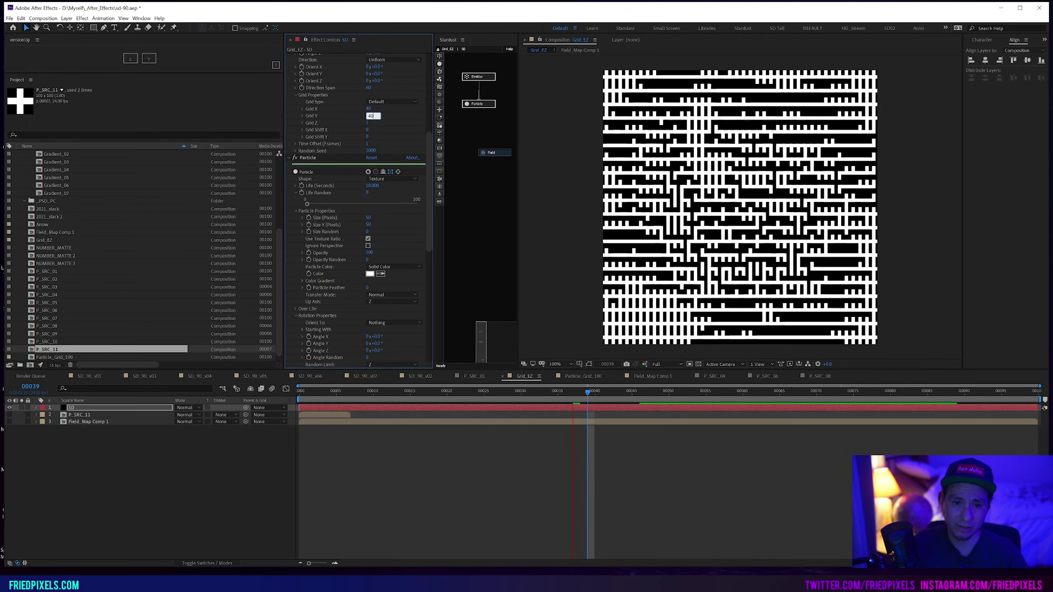
{"action": "left_click", "coordinate": [371, 217]}
{"action": "type", "text": "25"}
{"action": "key", "text": "Return"}
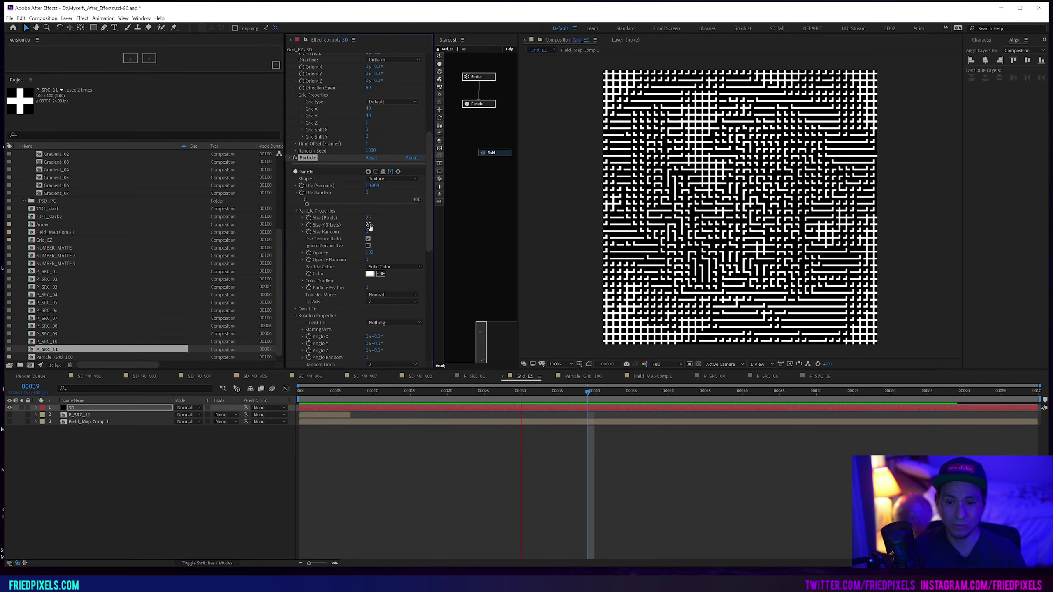
{"action": "key", "text": "space"}
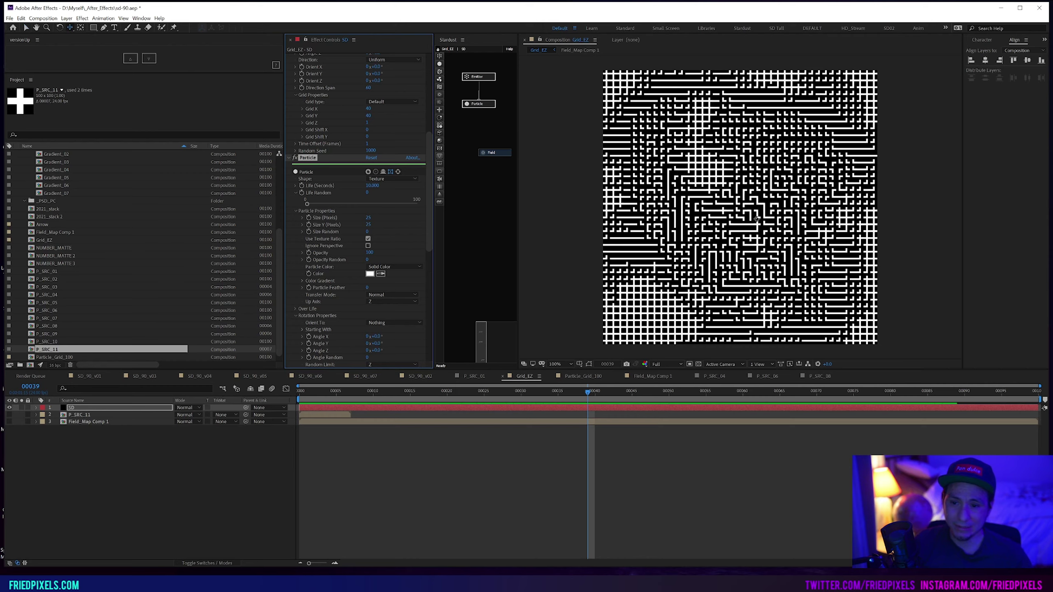
- Add a camera to Grid_EZ, orbit it to tilt the grid back in perspective, and preview the result
{"action": "key", "text": "c"}
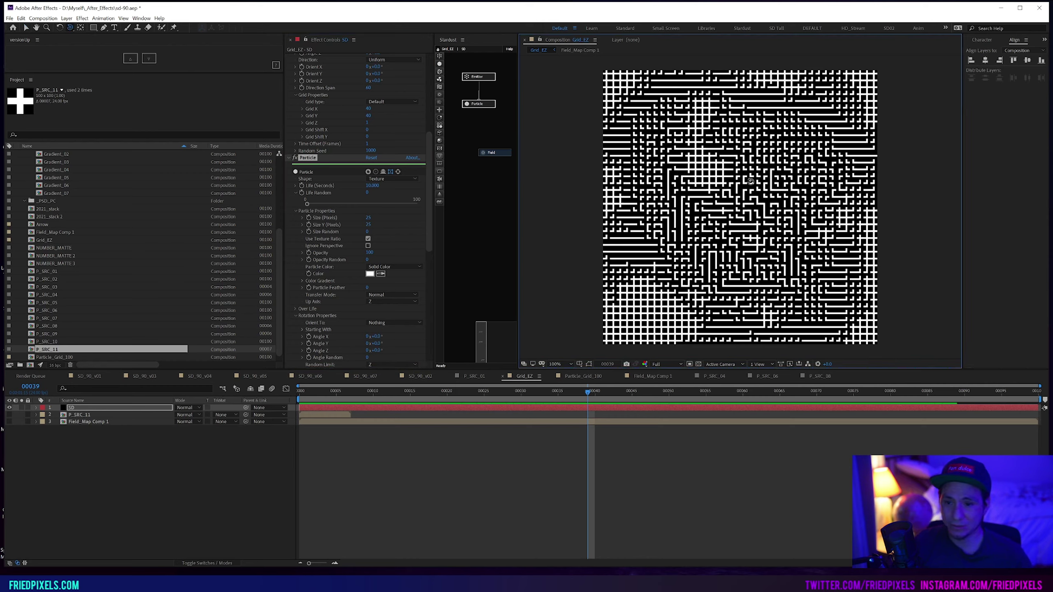
{"action": "right_click", "coordinate": [94, 449]}
{"action": "key", "text": "Escape"}
{"action": "right_click", "coordinate": [123, 447]}
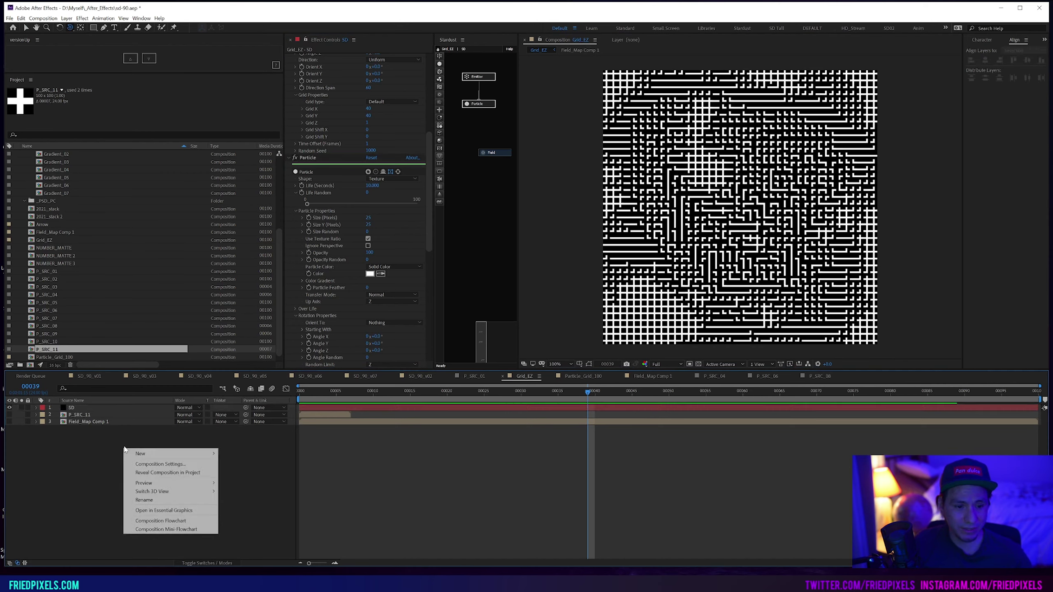
{"action": "mouse_move", "coordinate": [149, 459]}
{"action": "left_click", "coordinate": [239, 489]}
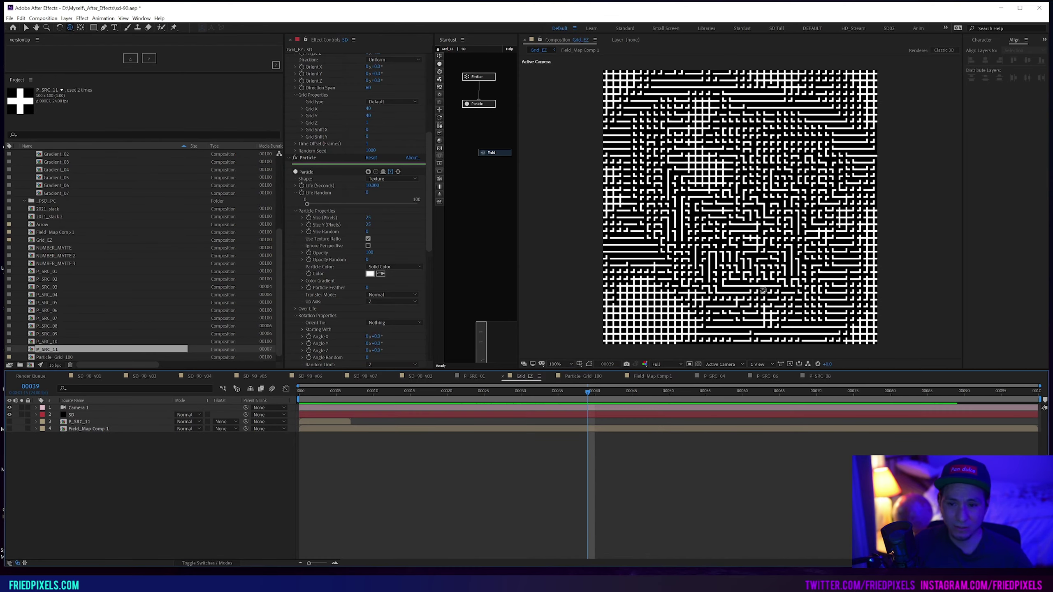
{"action": "left_click_drag", "start_coordinate": [770, 263], "coordinate": [771, 203]}
{"action": "key", "text": "space"}
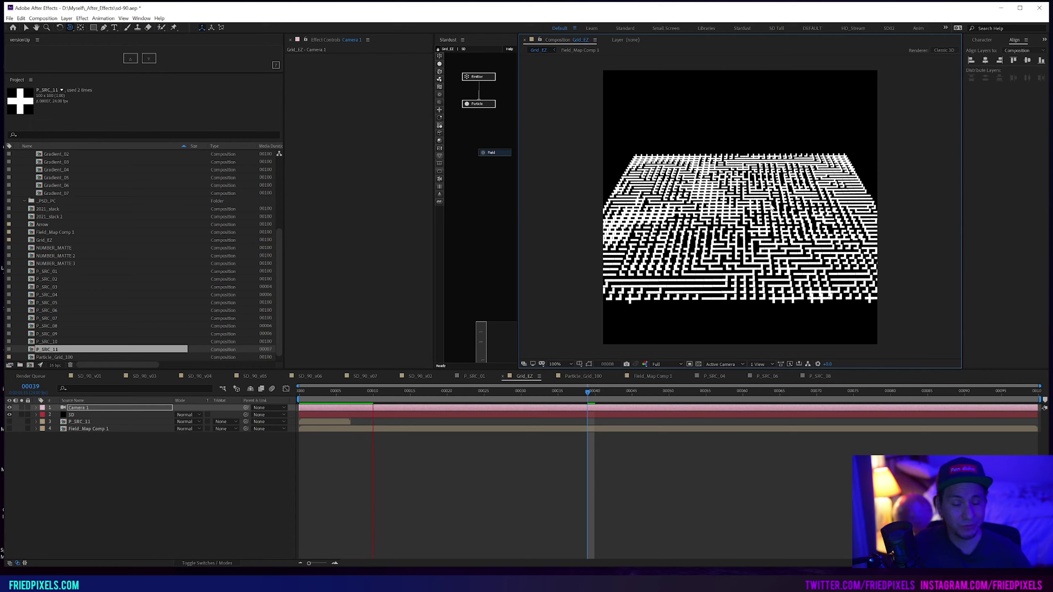
- Reveal Camera 1's options and turn on Depth of Field
{"action": "left_click", "coordinate": [146, 407]}
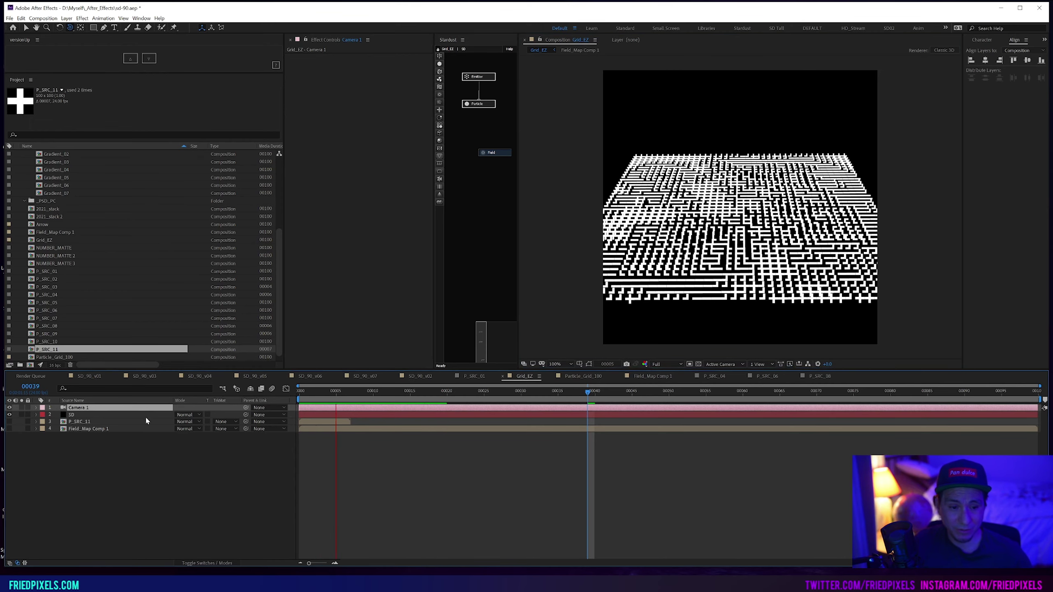
{"action": "key", "text": "a"}
{"action": "key", "text": "a"}
{"action": "left_click", "coordinate": [178, 429]}
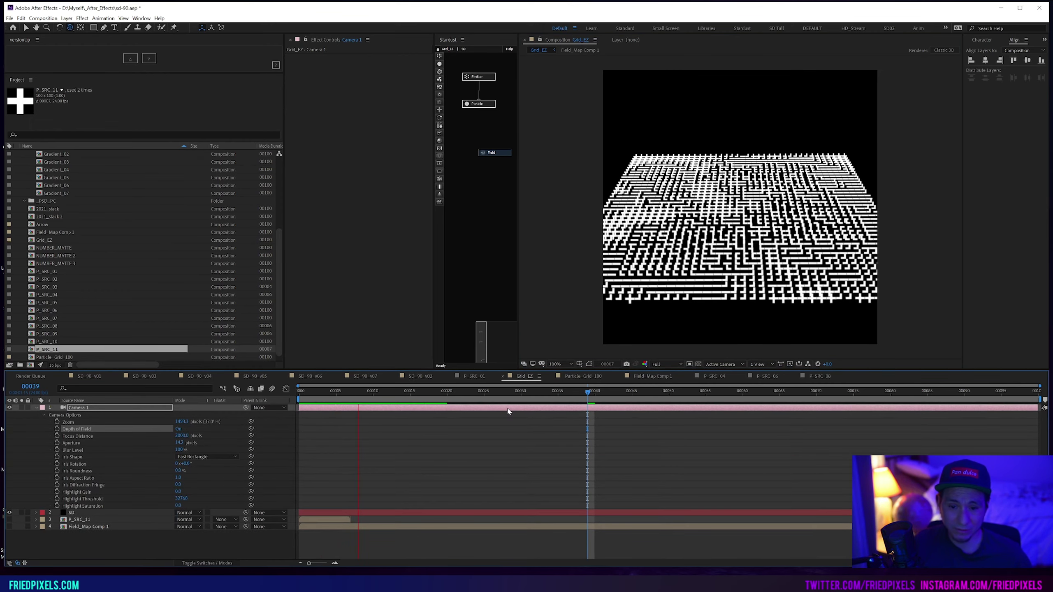
- Raise Camera 1's Aperture to strengthen the blur and set its Focus Distance to 1500 pixels
{"action": "left_click_drag", "start_coordinate": [176, 443], "coordinate": [319, 433]}
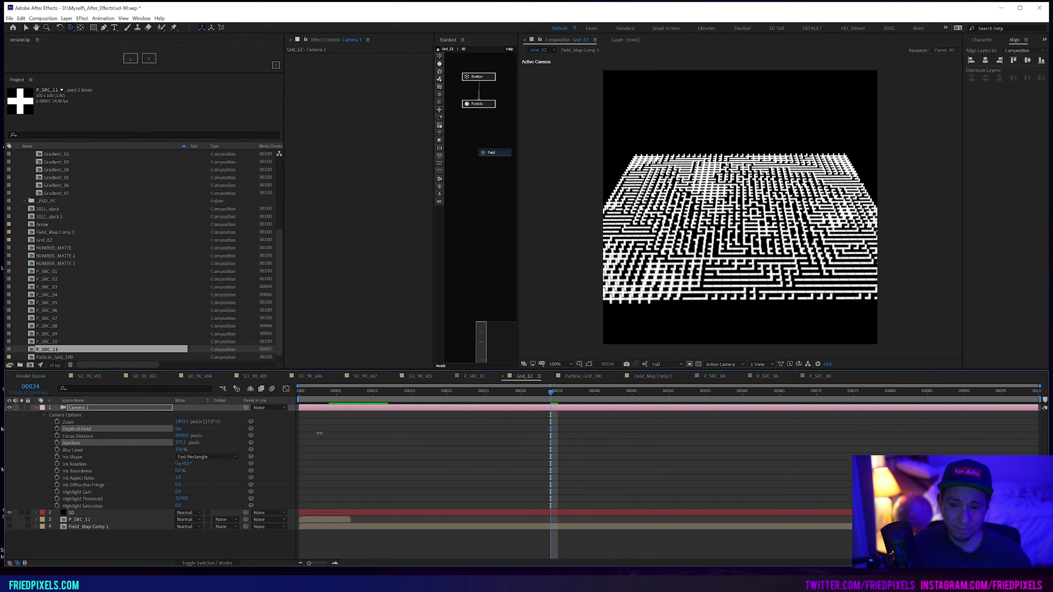
{"action": "left_click", "coordinate": [186, 443]}
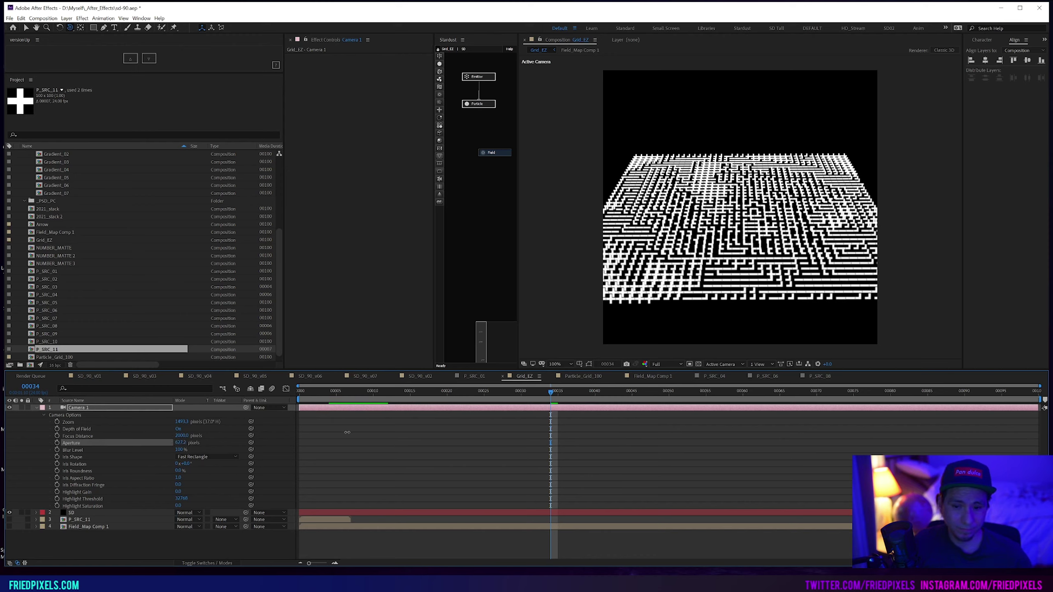
{"action": "left_click", "coordinate": [183, 436]}
{"action": "type", "text": "1500"}
{"action": "key", "text": "Return"}
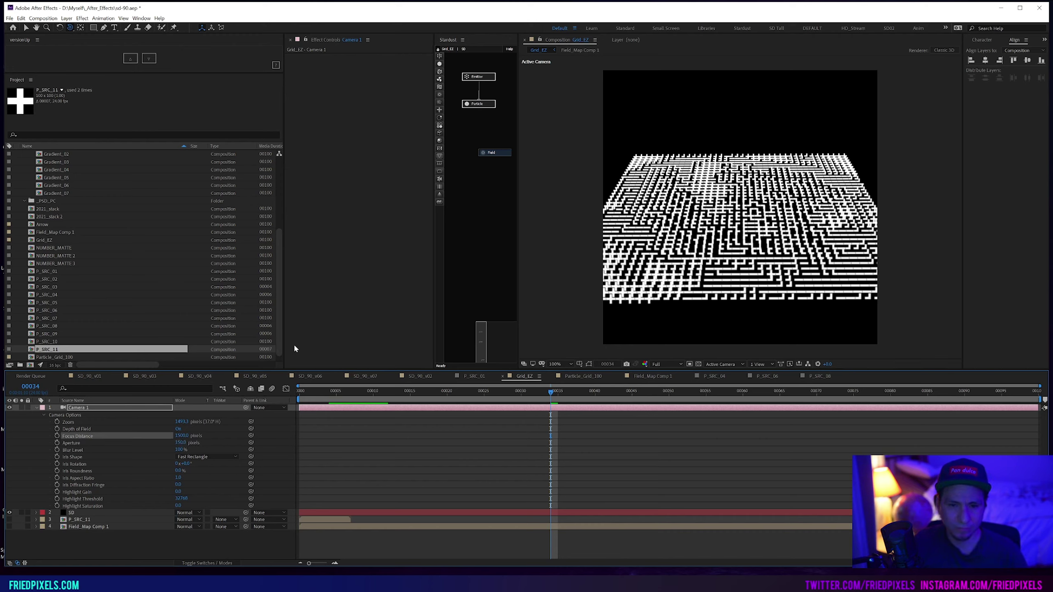
- Set the emitter's Grid X and Grid Y to 10 and the particle's Size and Size Y to 100 pixels
{"action": "left_click", "coordinate": [470, 78]}
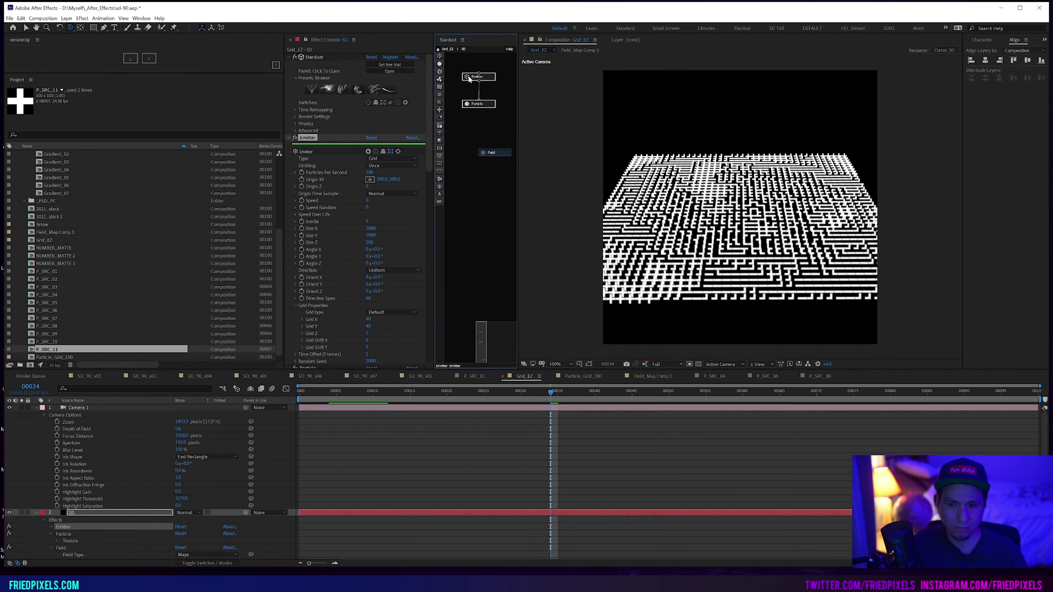
{"action": "left_click", "coordinate": [370, 229]}
{"action": "left_click", "coordinate": [368, 327]}
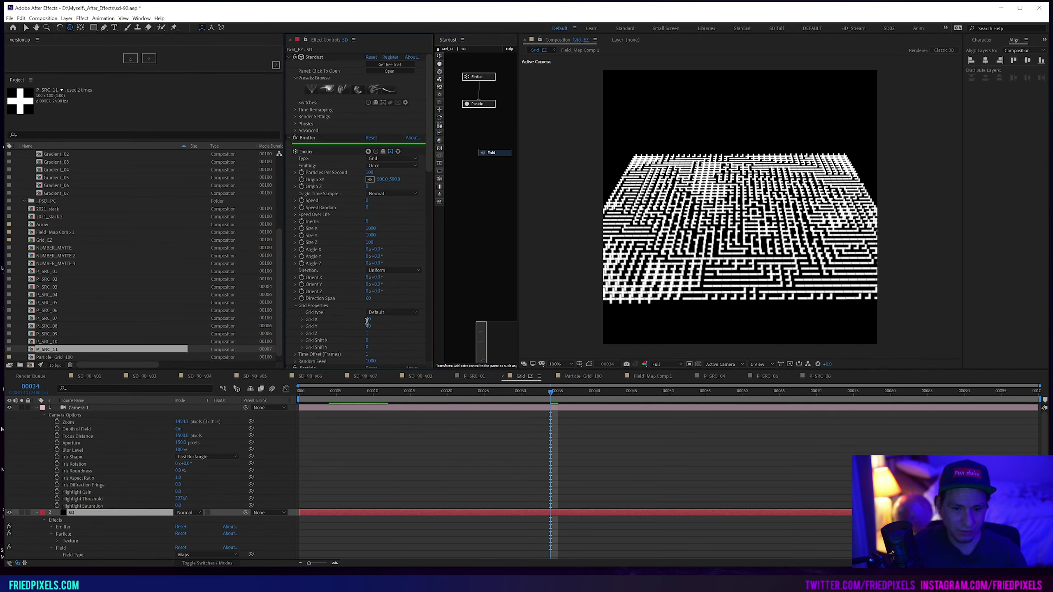
{"action": "left_click", "coordinate": [369, 326]}
{"action": "left_click_drag", "start_coordinate": [429, 174], "coordinate": [428, 240]}
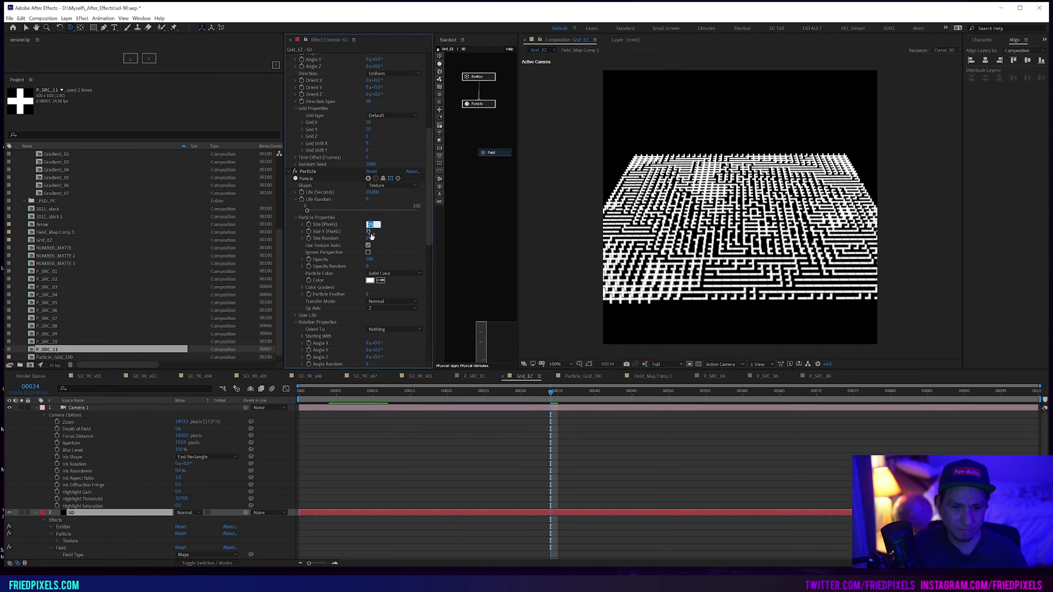
{"action": "key", "text": "Tab"}
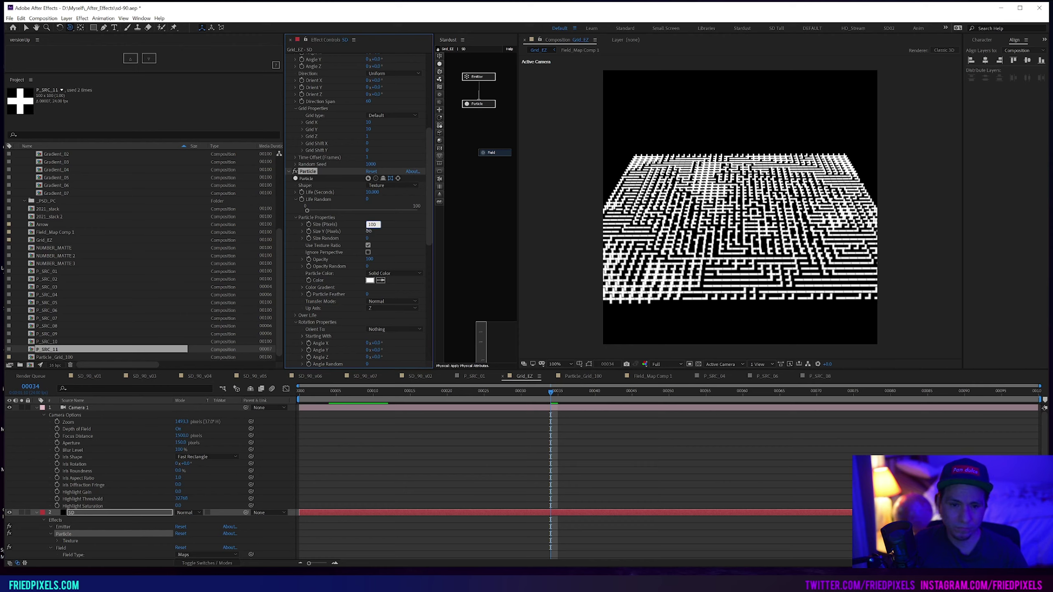
- Scrub the composition to frame 43 and turn off Camera 1's Depth of Field
{"action": "left_click", "coordinate": [389, 399]}
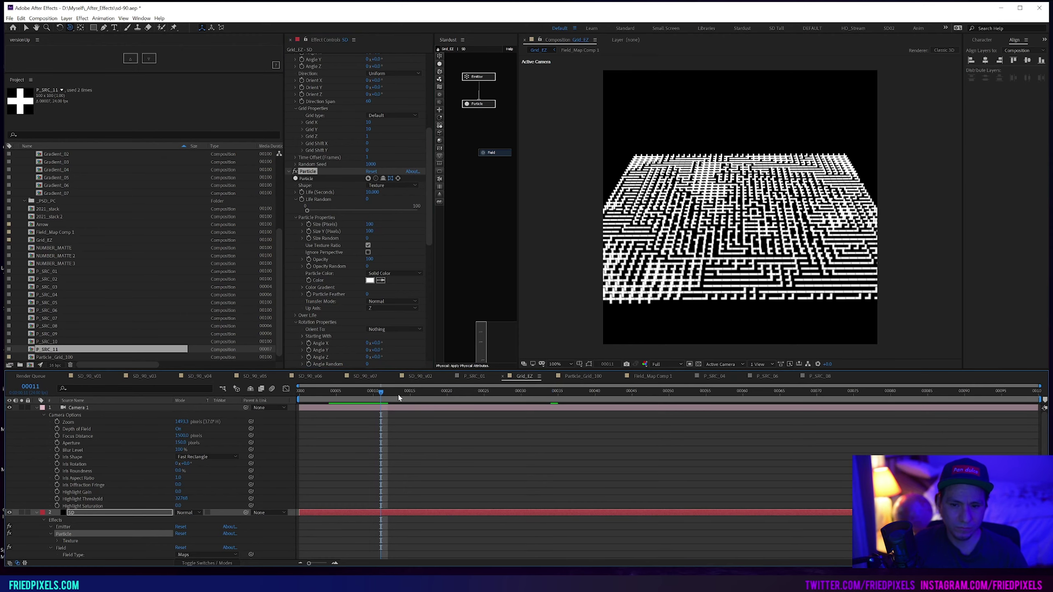
{"action": "left_click_drag", "start_coordinate": [395, 398], "coordinate": [617, 389]}
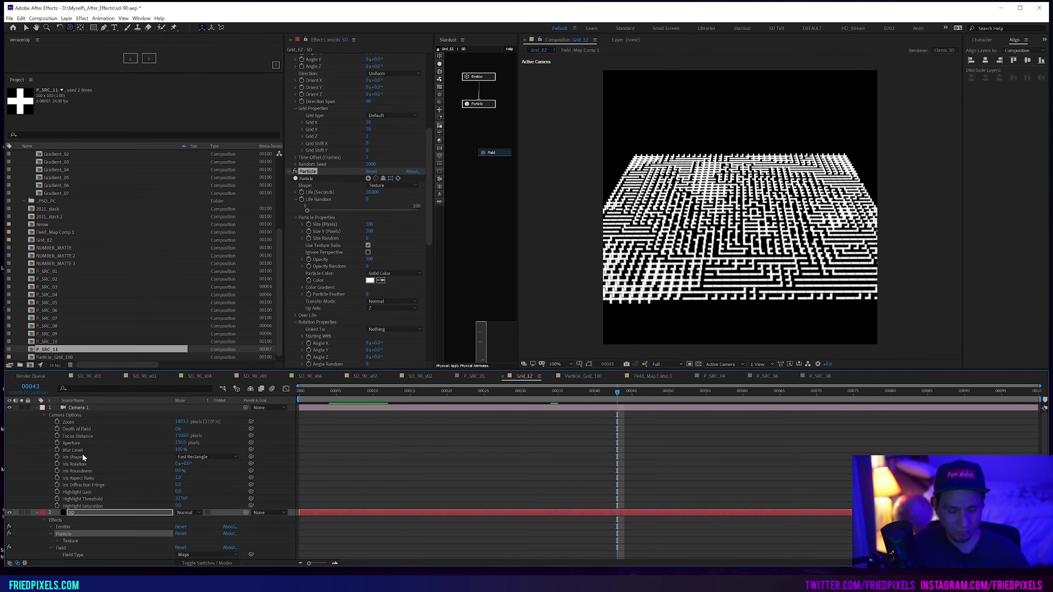
{"action": "left_click", "coordinate": [179, 430]}
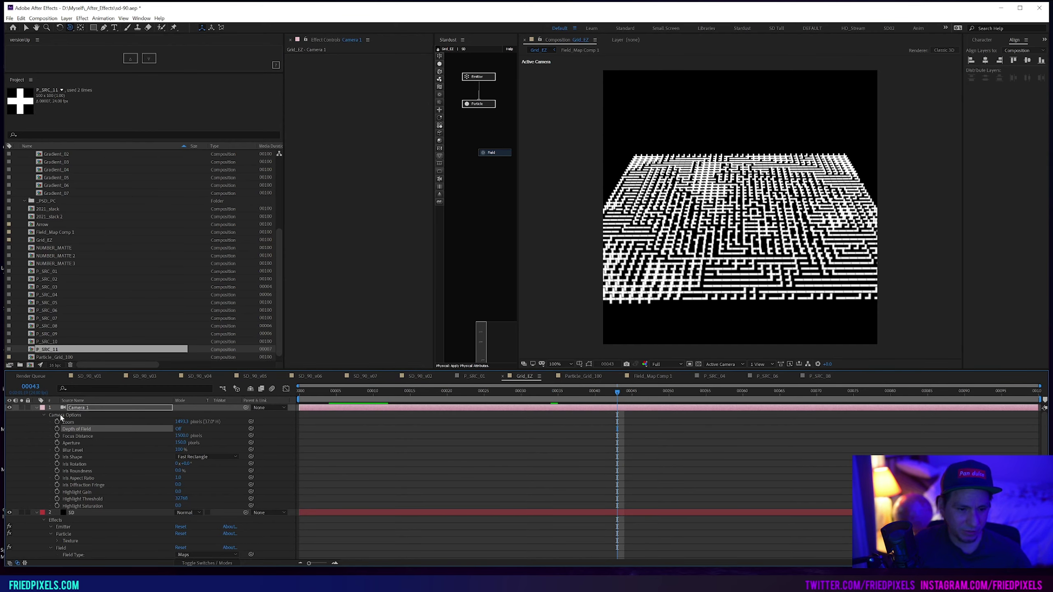
- Collapse the Camera 1 and SD layer properties and orbit the camera to view the grid from a skewed angle
{"action": "left_click", "coordinate": [37, 407]}
{"action": "left_click", "coordinate": [35, 414]}
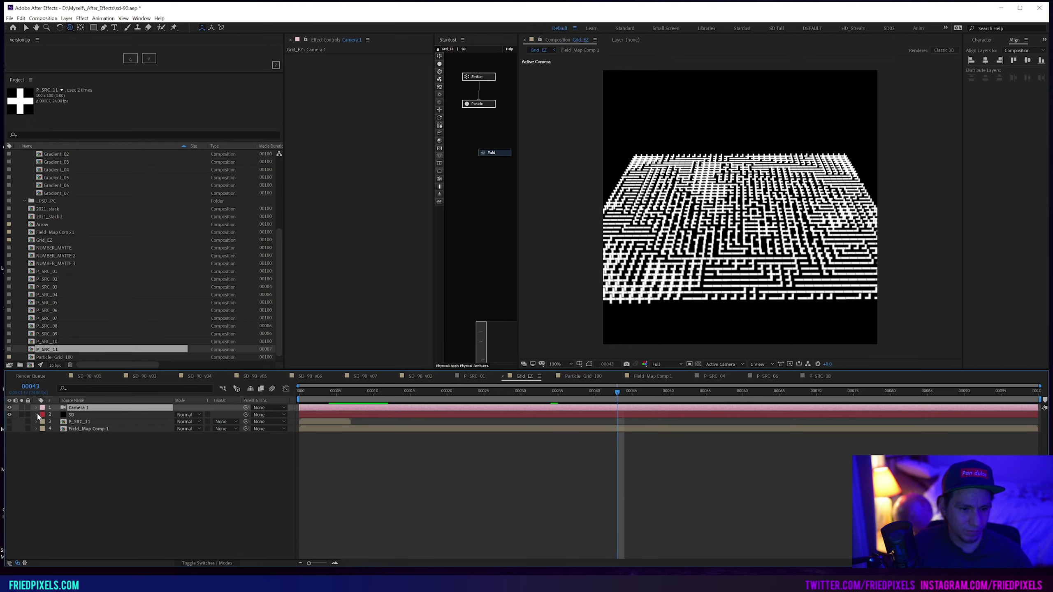
{"action": "scroll", "coordinate": [706, 255], "scroll_direction": "up", "scroll_amount": 3}
{"action": "left_click_drag", "start_coordinate": [738, 223], "coordinate": [713, 249]}
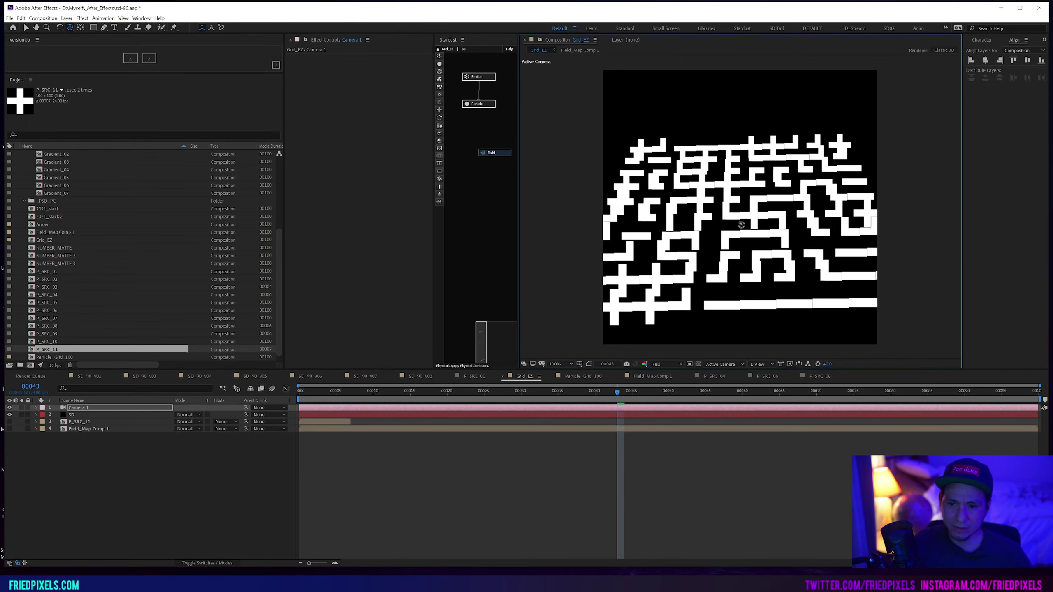
- Reveal Camera 1's options and turn Depth of Field back on
{"action": "key", "text": "a"}
{"action": "key", "text": "a"}
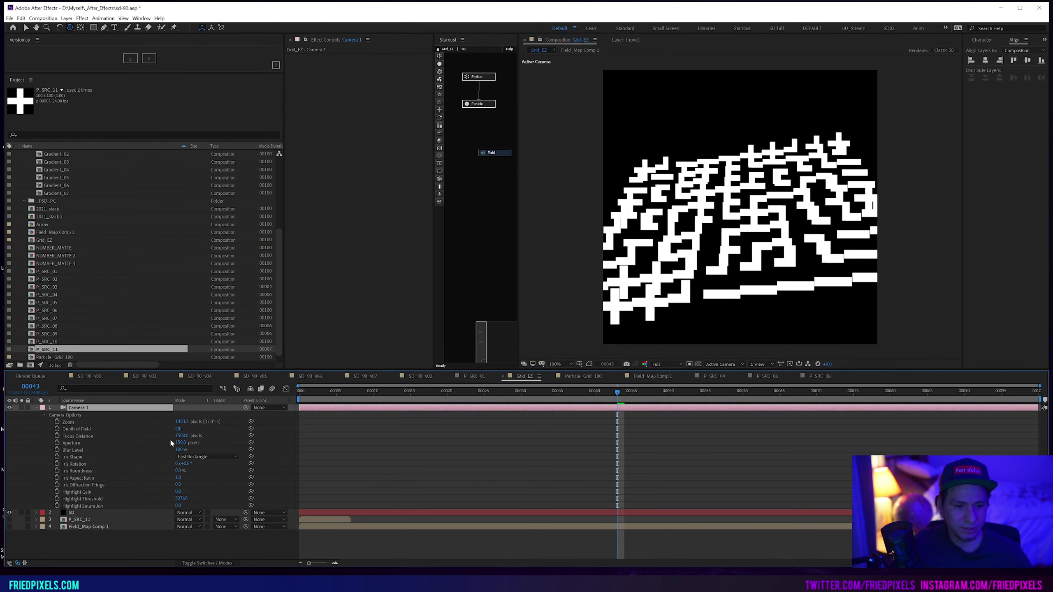
{"action": "left_click", "coordinate": [178, 430]}
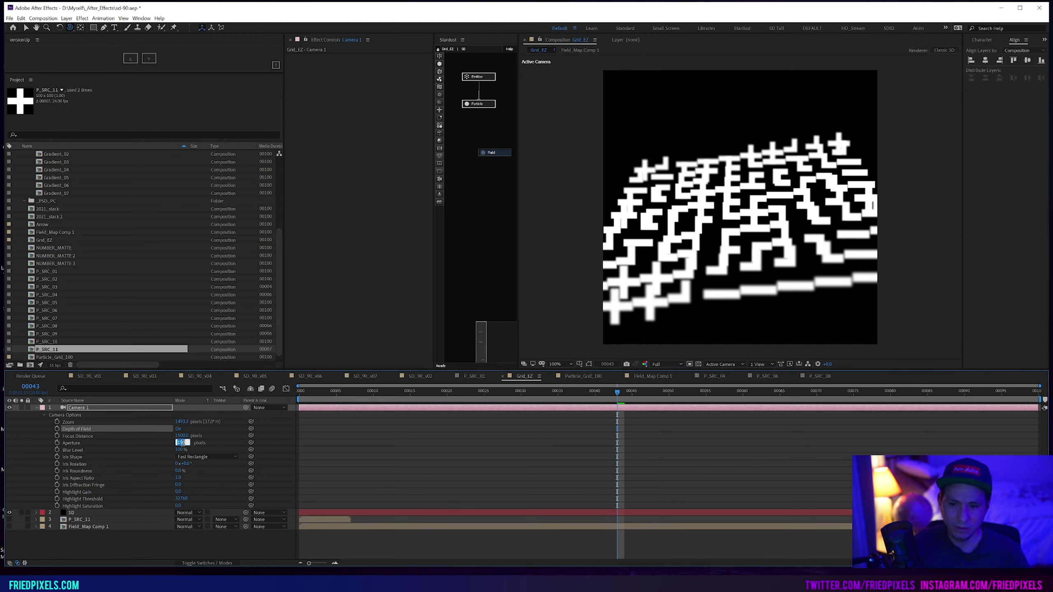
- Increase Camera 1's Aperture to heavily blur the near and far tiles, and preview the animation
{"action": "type", "text": "347"}
{"action": "key", "text": "Return"}
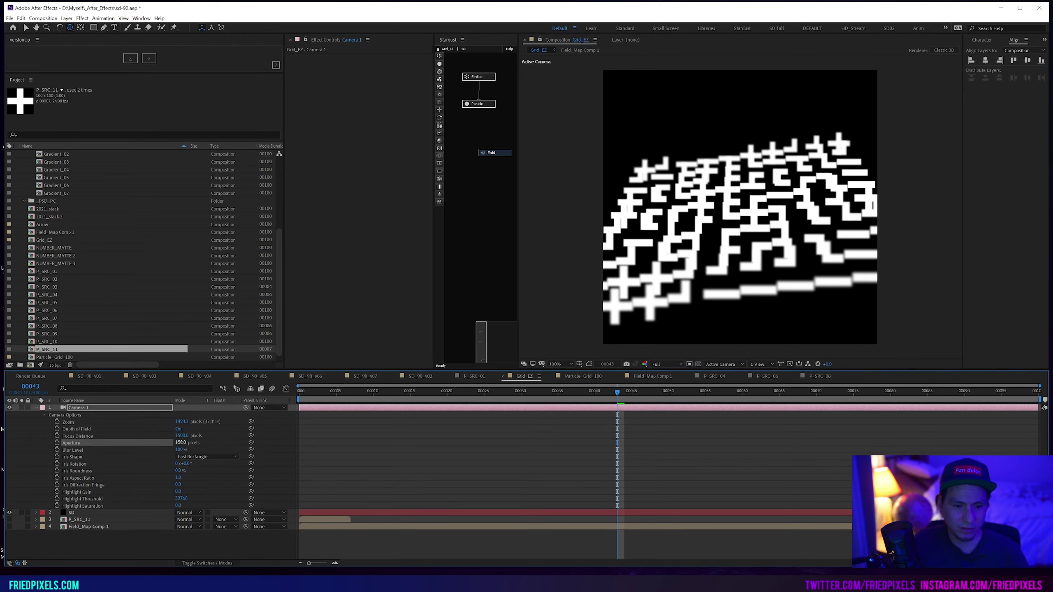
{"action": "left_click_drag", "start_coordinate": [284, 431], "coordinate": [348, 425]}
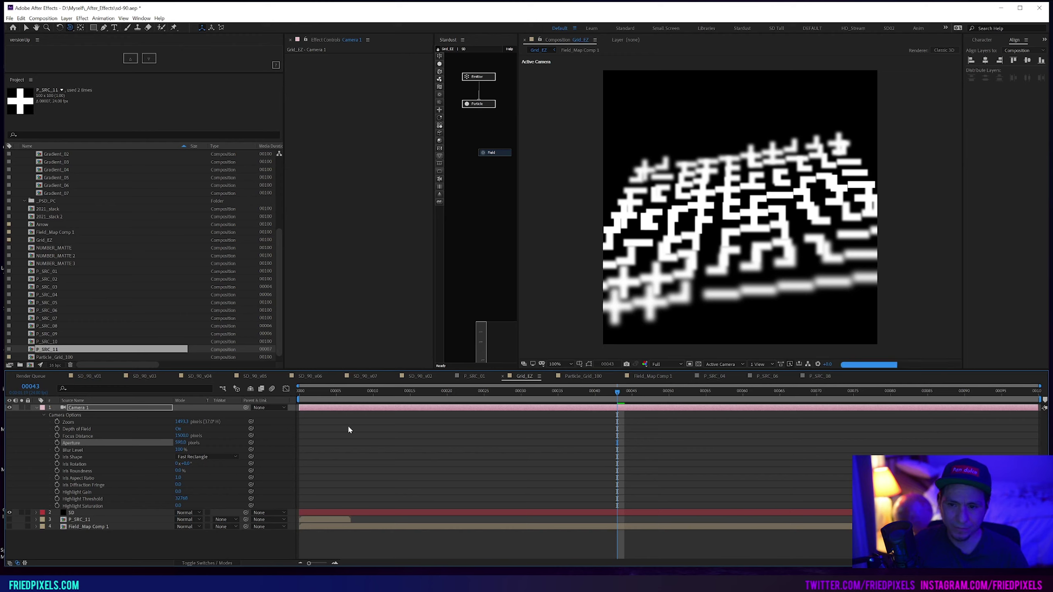
{"action": "left_click", "coordinate": [734, 199]}
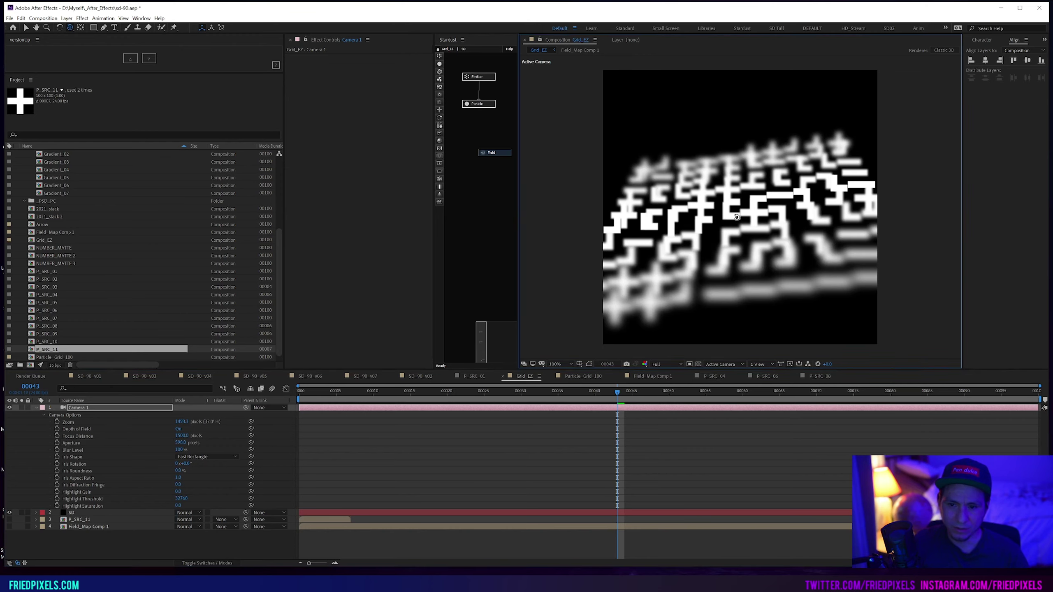
{"action": "key", "text": "space"}
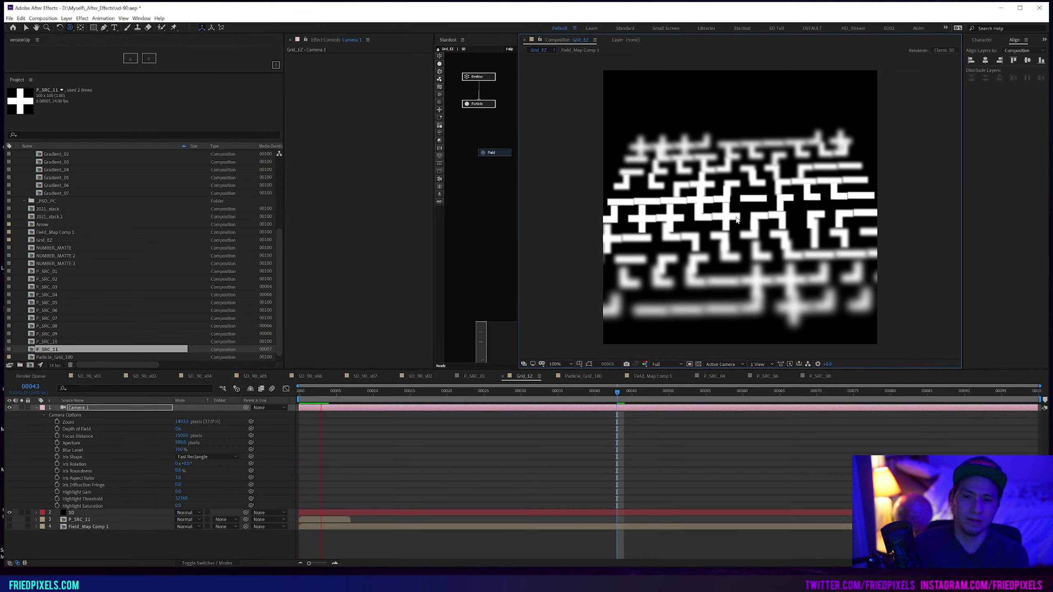